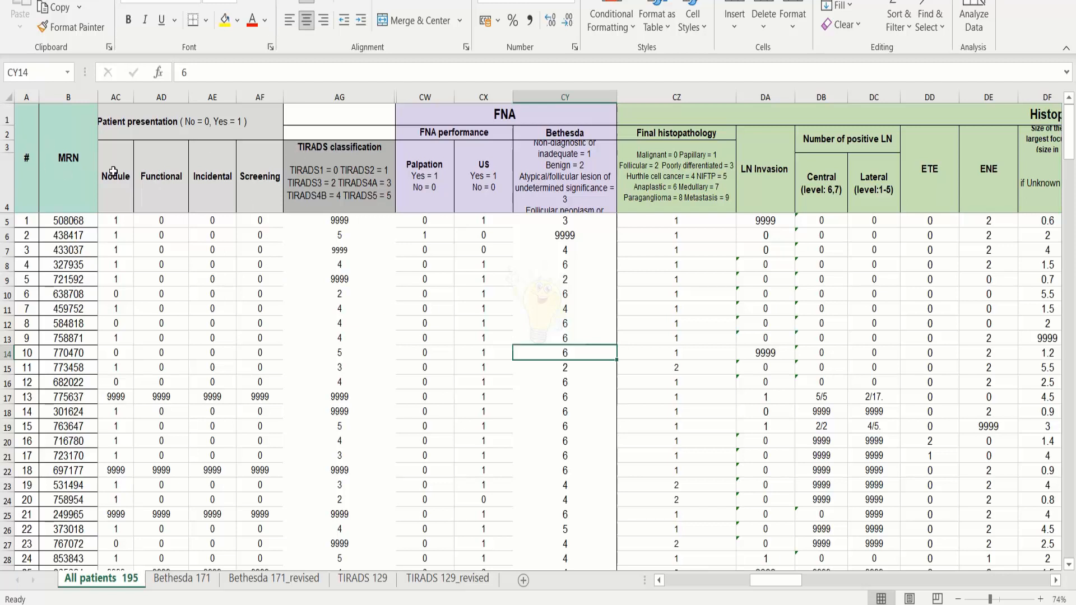
# Step: Examine the merged multi-row headings for patient presentation, MRN, TIRADS classification and FNA above the patient data
pyautogui.click(418, 169)
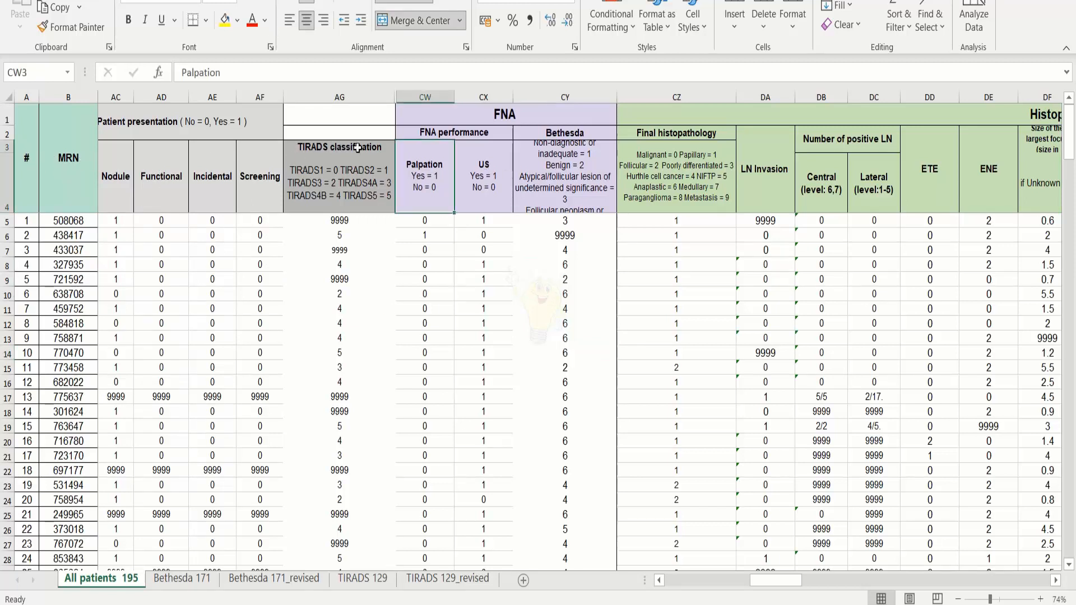
pyautogui.moveTo(354, 120); pyautogui.dragTo(369, 179)
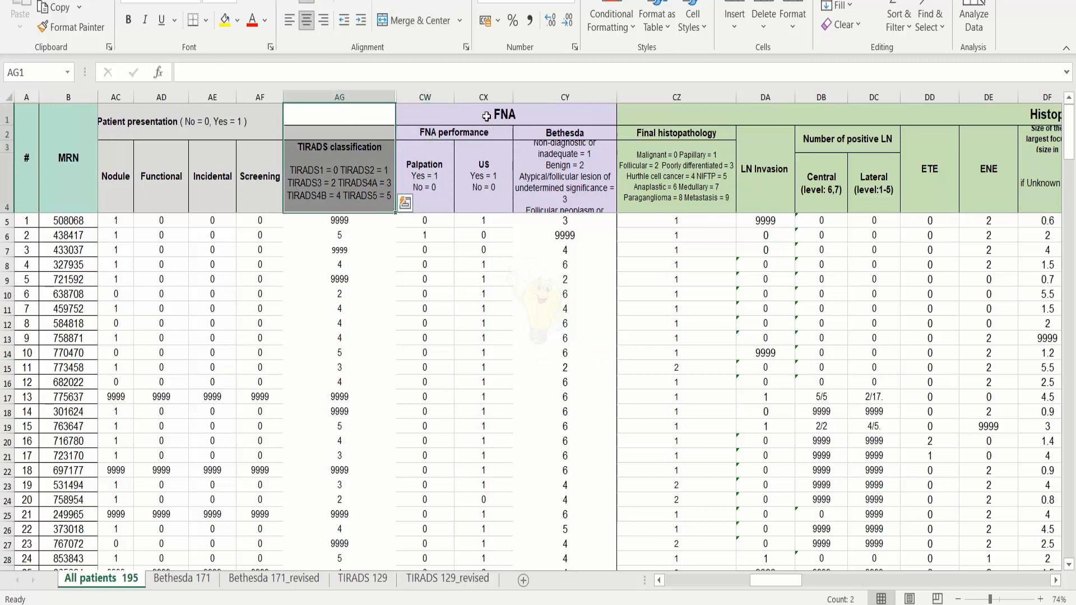
pyautogui.moveTo(495, 120); pyautogui.dragTo(372, 192)
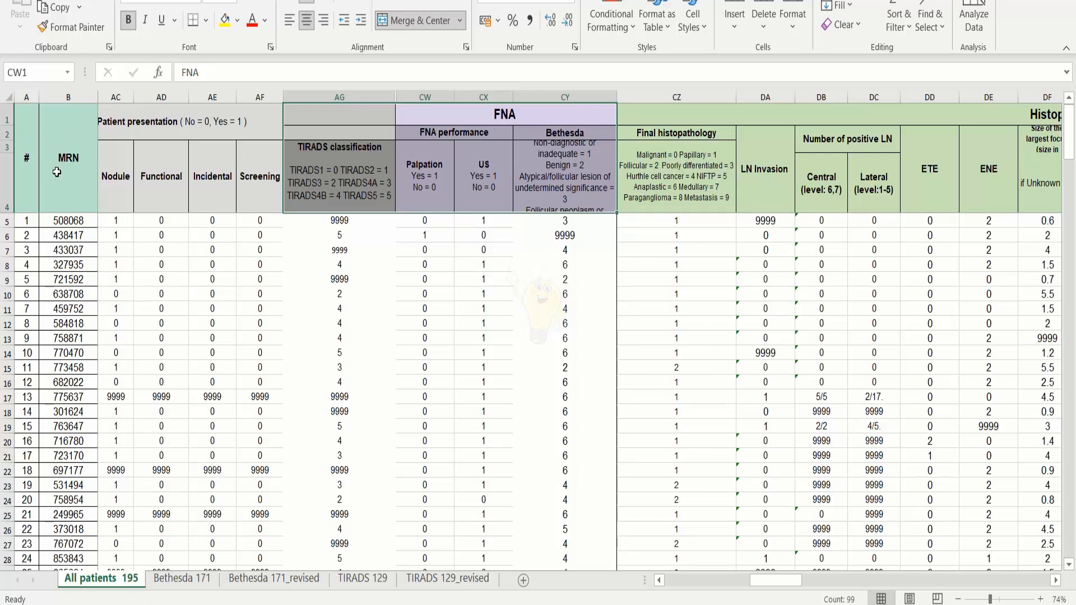
pyautogui.click(144, 121)
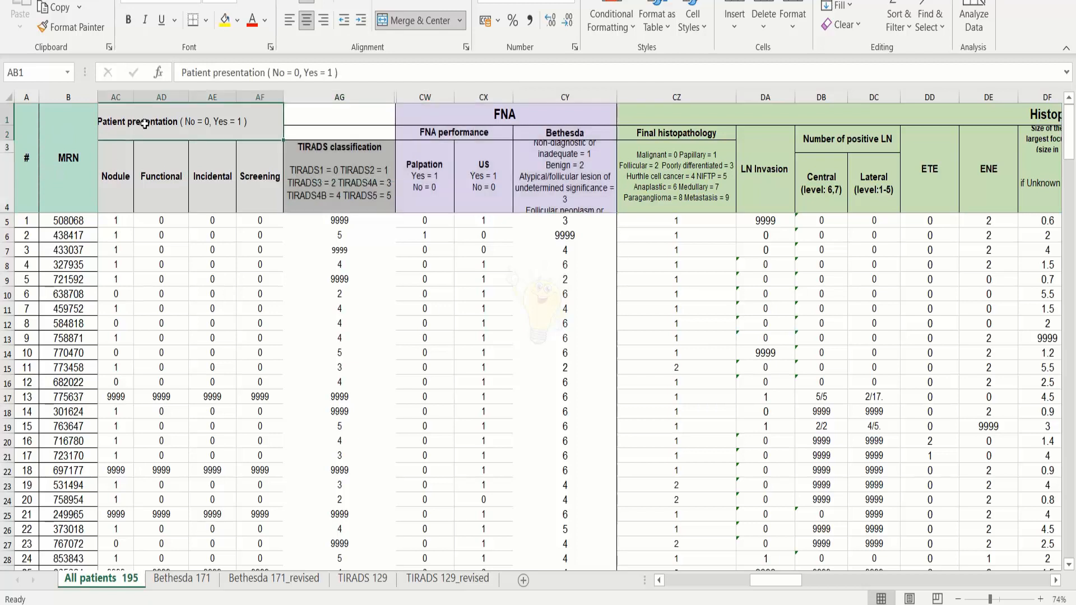
pyautogui.click(61, 161)
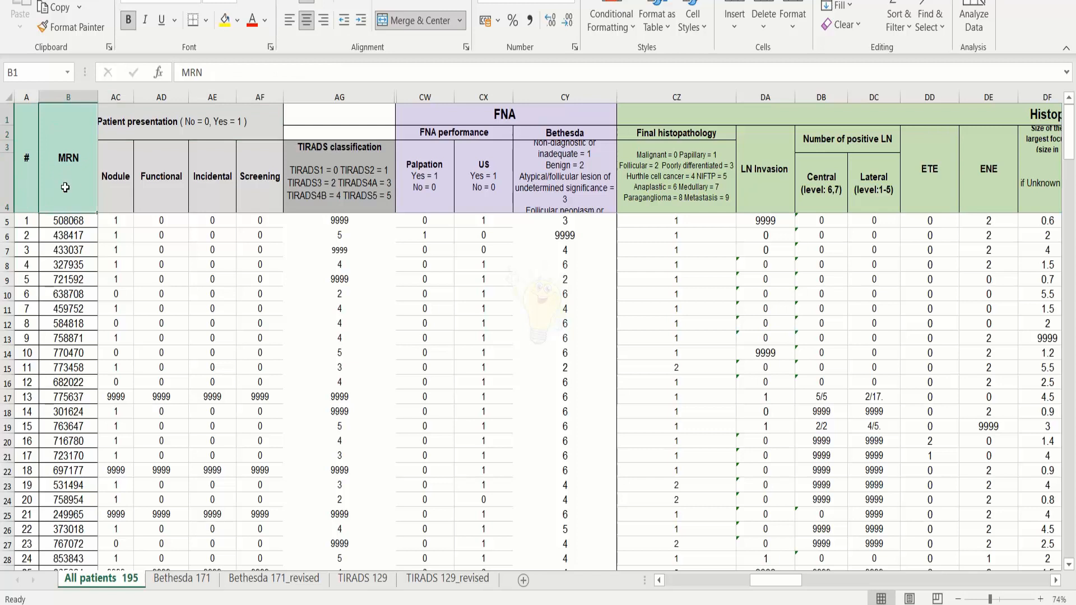
pyautogui.click(142, 177)
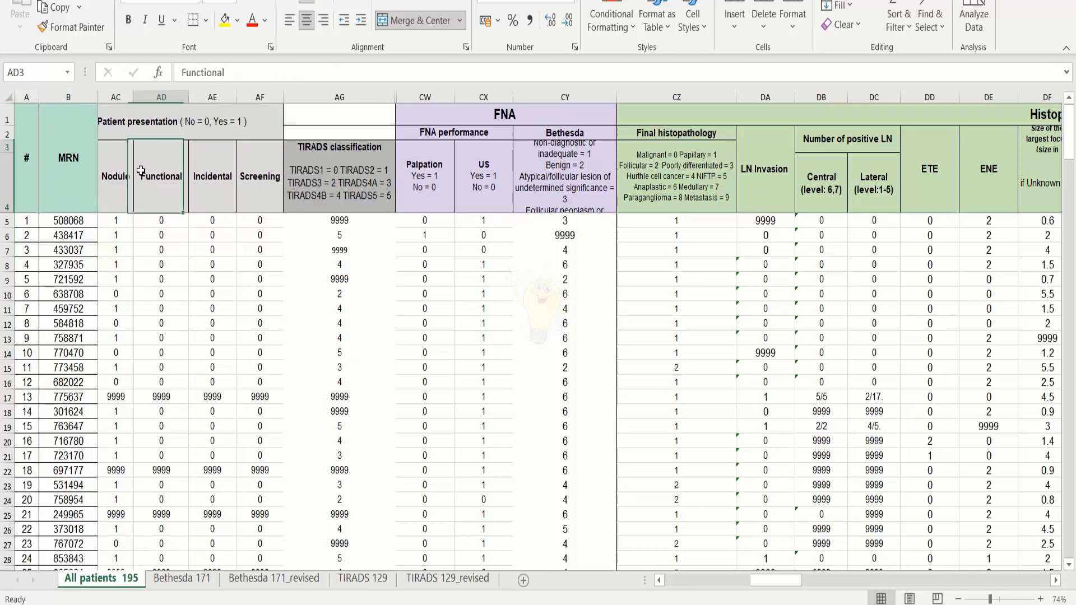
pyautogui.click(215, 175)
pyautogui.click(278, 177)
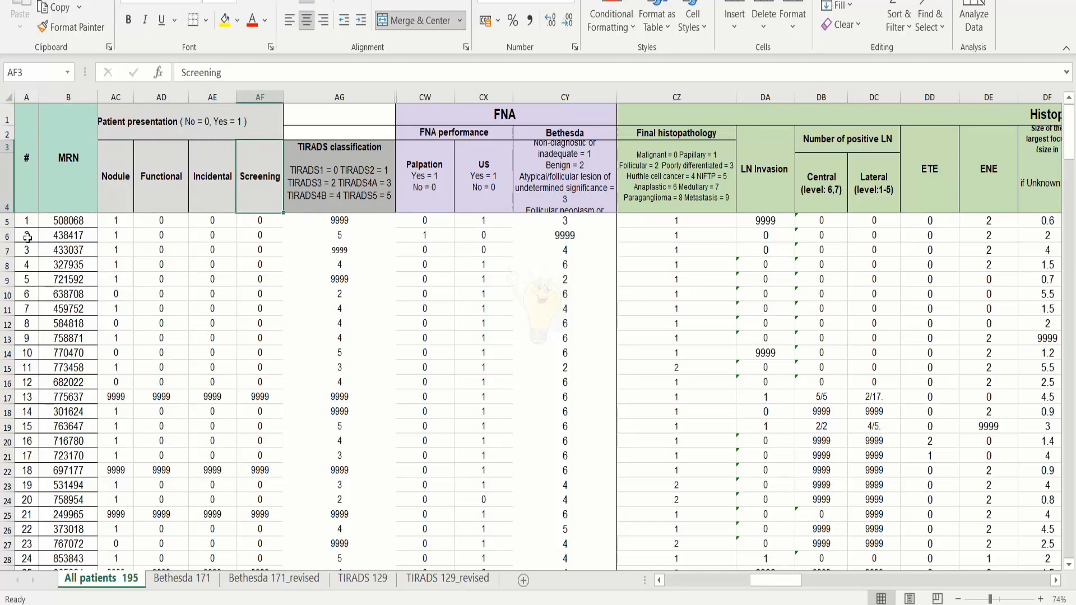
# Step: Insert two blank rows between the multi-row headings and the first patient record
pyautogui.click(6, 220)
pyautogui.rightClick(6, 220)
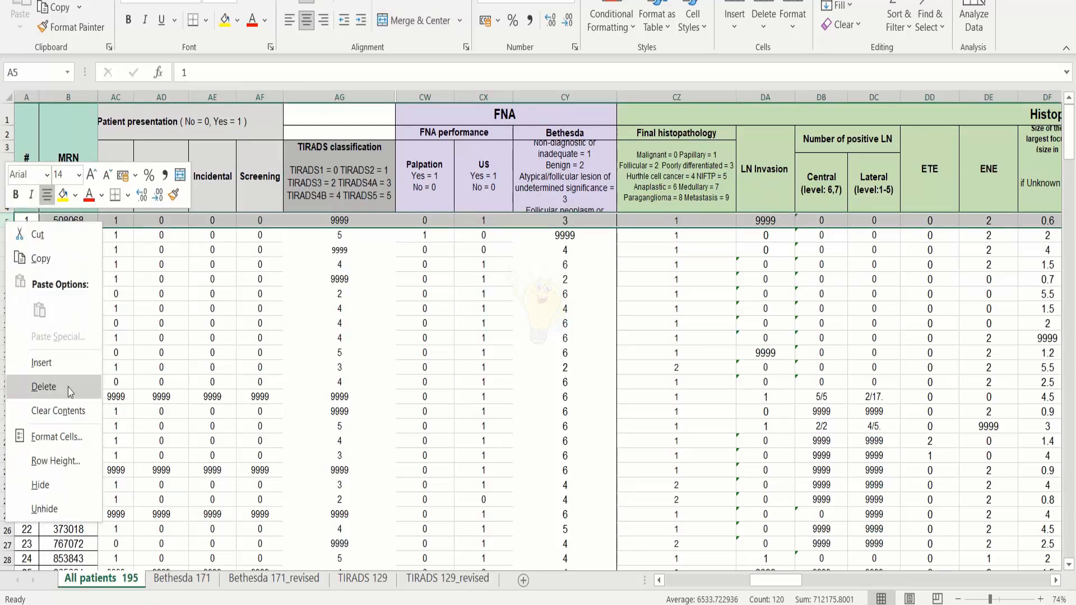
pyautogui.click(68, 362)
pyautogui.click(288, 292)
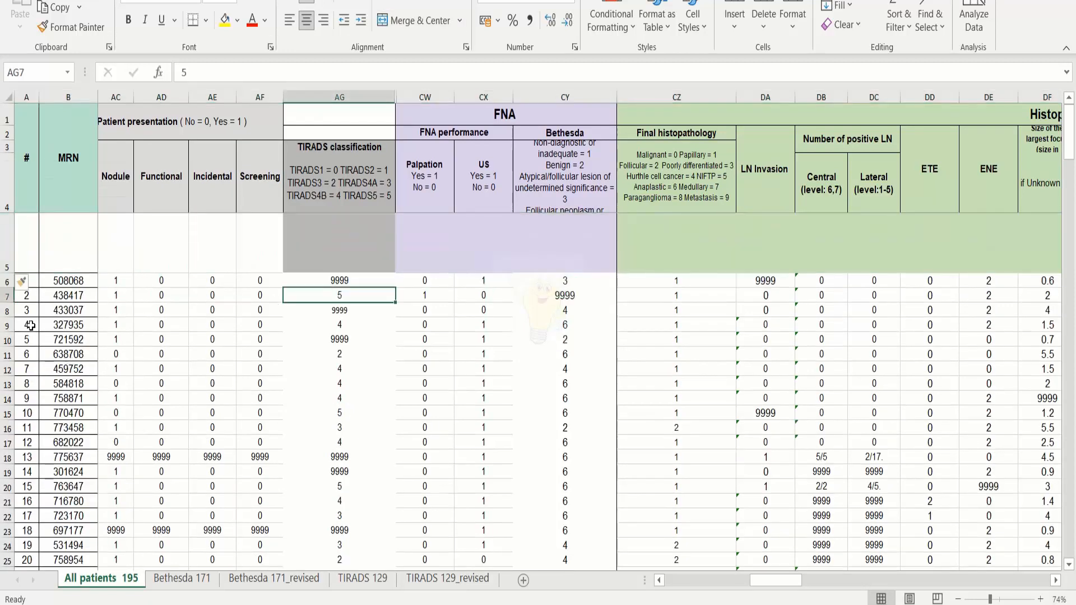
pyautogui.click(7, 280)
pyautogui.rightClick(7, 280)
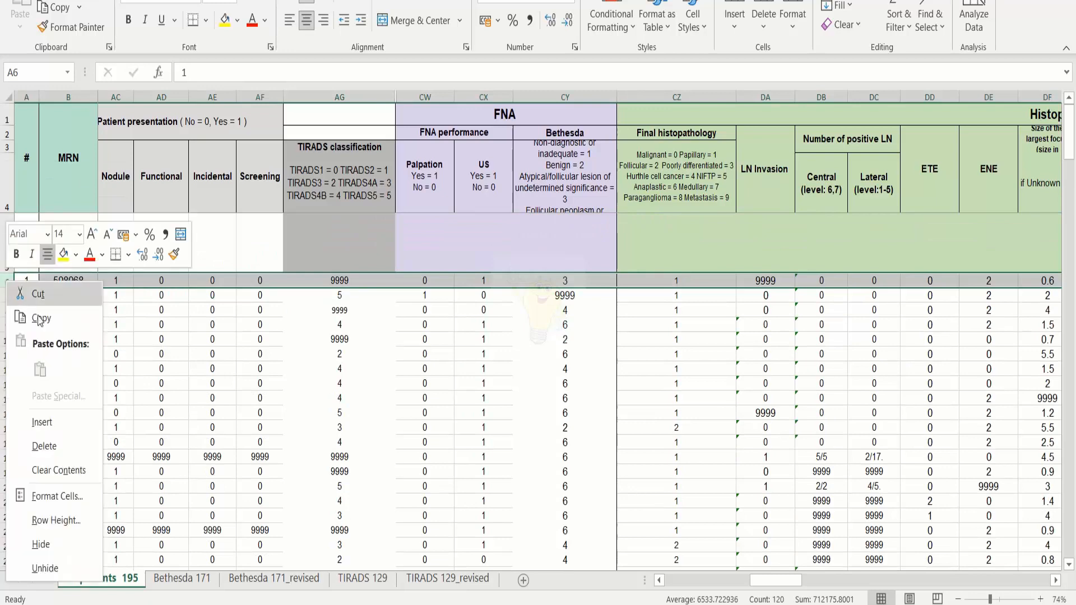
pyautogui.press('Escape')
pyautogui.hotkey('ctrl', 'shift', '+')
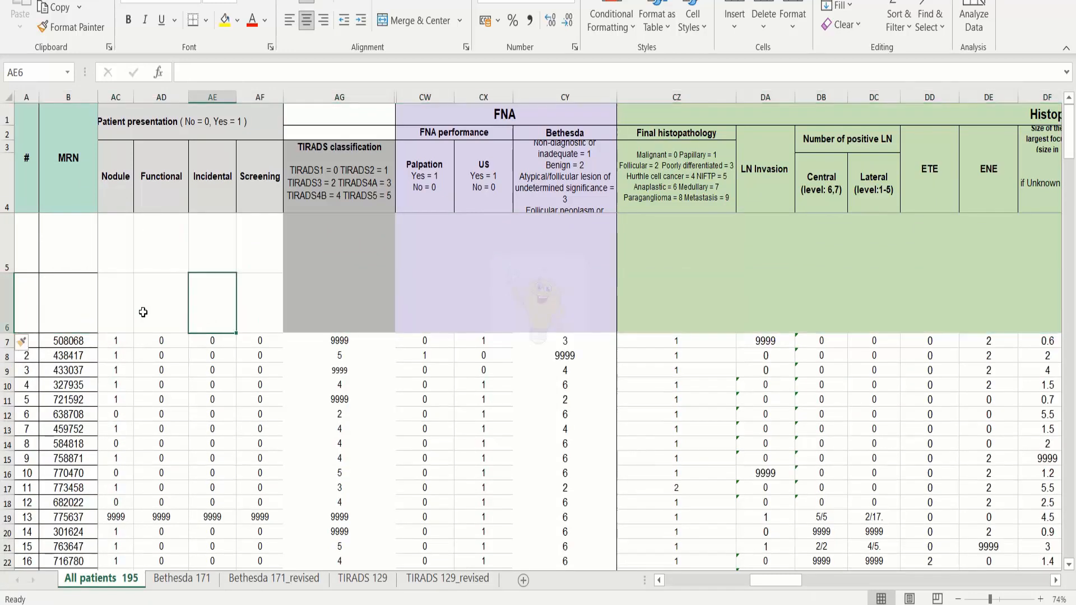
pyautogui.click(208, 311)
# Step: Try to paste the Nodule, Functional, Incidental and Screening headings as values only into AC6:AF6
pyautogui.click(116, 182)
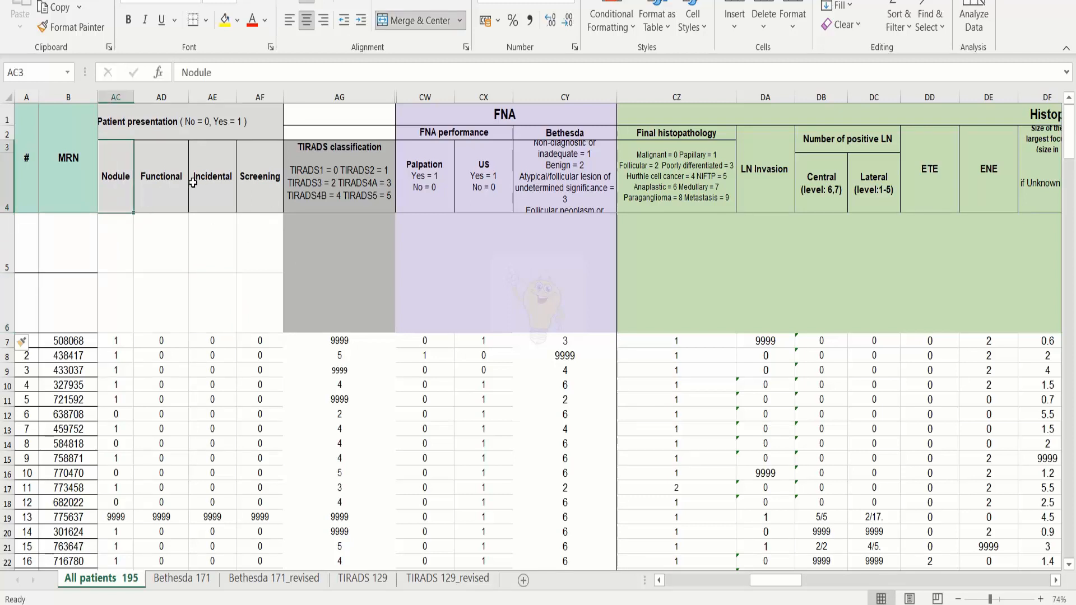
pyautogui.click(167, 171)
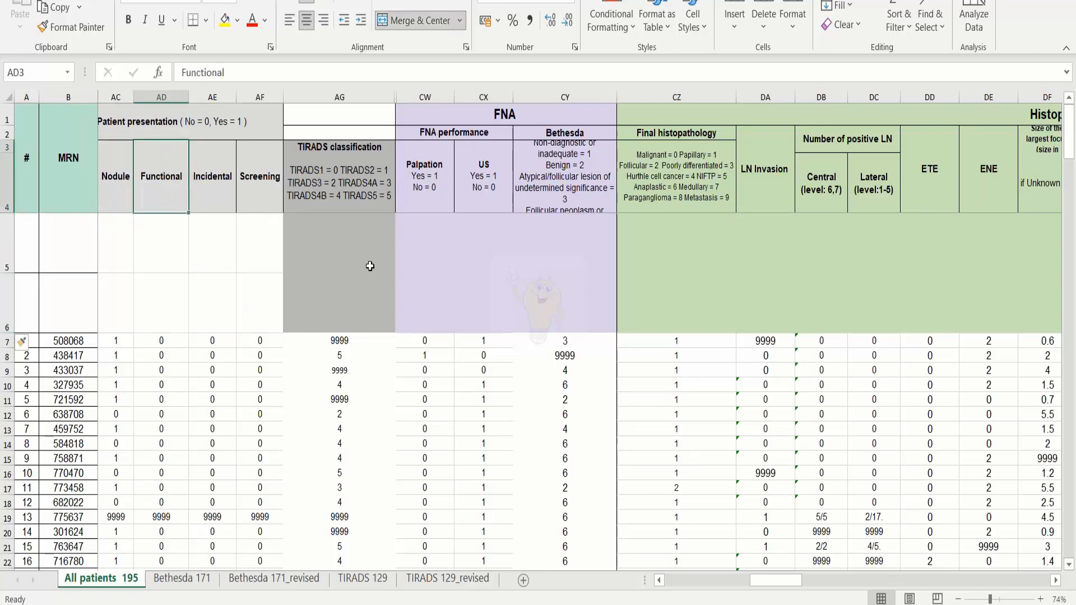
pyautogui.moveTo(110, 176); pyautogui.dragTo(257, 186)
pyautogui.hotkey('ctrl', 'c')
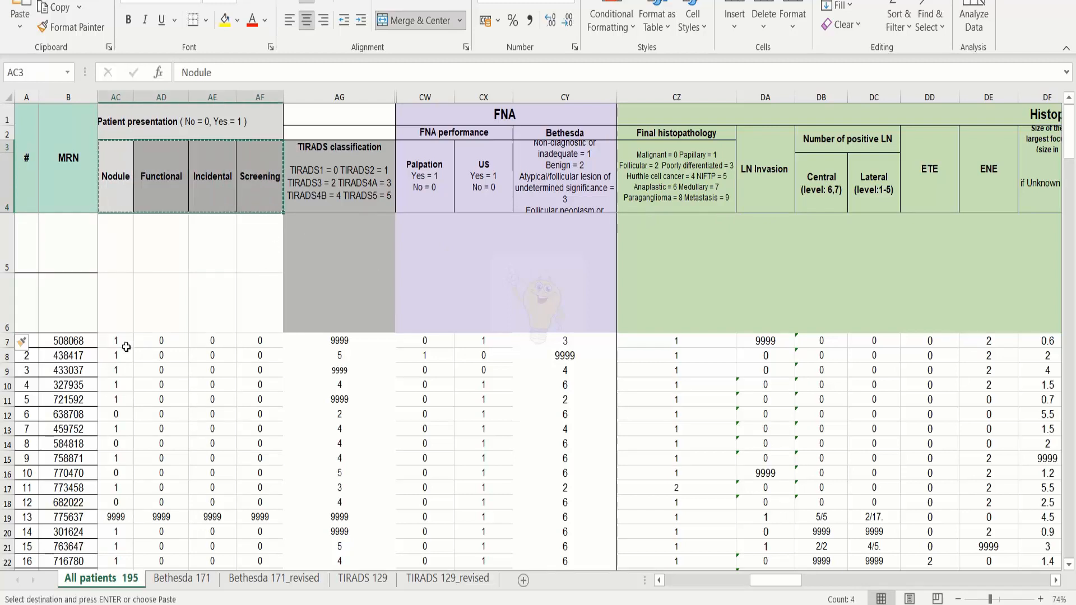
pyautogui.moveTo(120, 303); pyautogui.dragTo(240, 300)
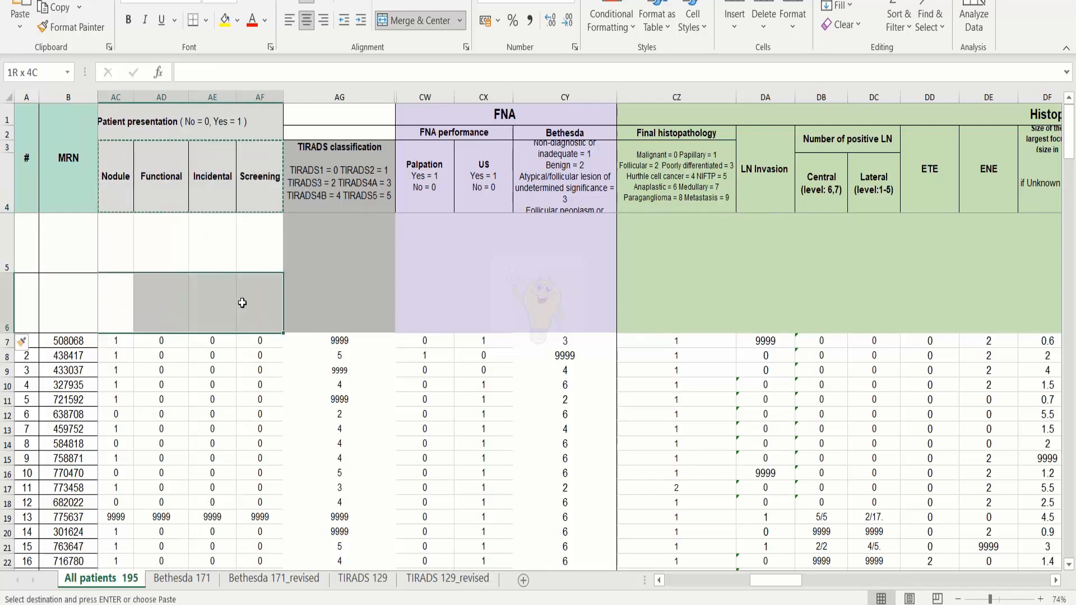
pyautogui.click(20, 28)
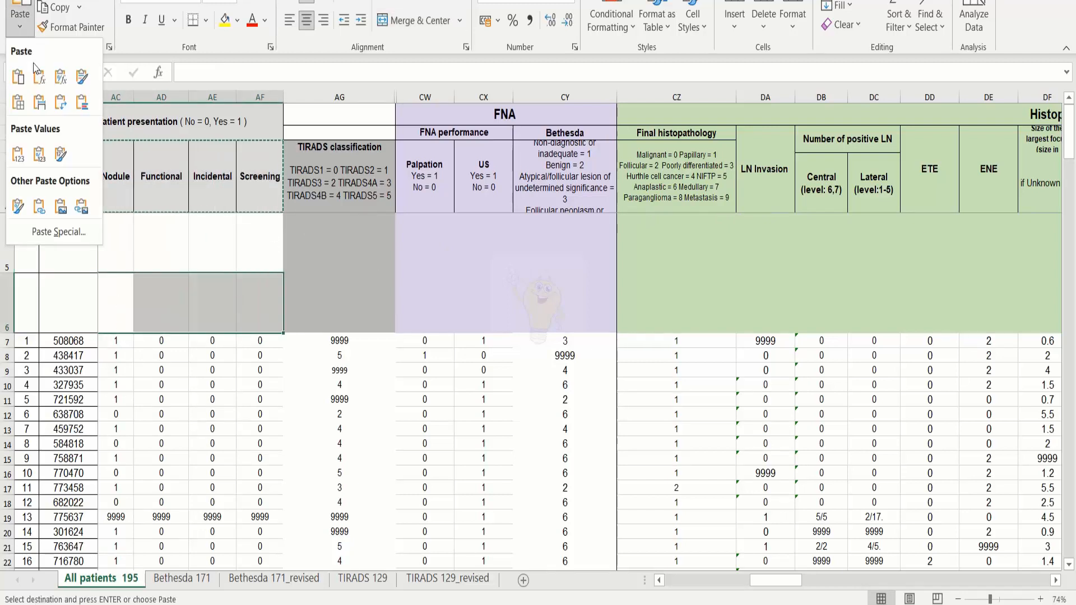
pyautogui.click(18, 155)
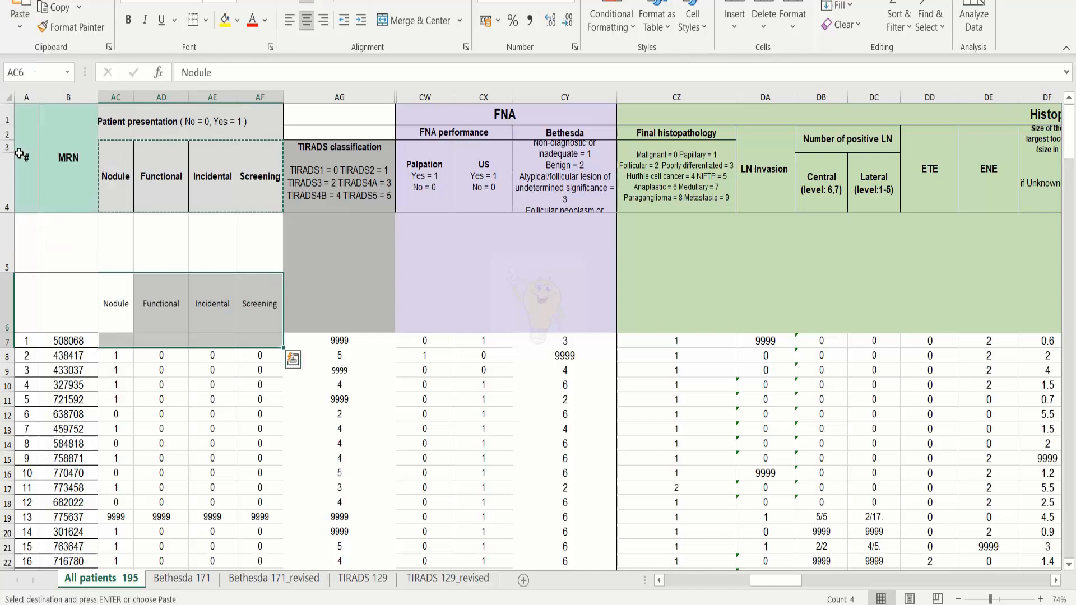
# Step: Copy the Nodule, Functional, Incidental and Screening headings and paste them as values only starting at AC5
pyautogui.click(123, 170)
pyautogui.moveTo(124, 170)
pyautogui.mouseDown()
pyautogui.moveTo(219, 196)
pyautogui.moveTo(189, 207)
pyautogui.mouseUp()
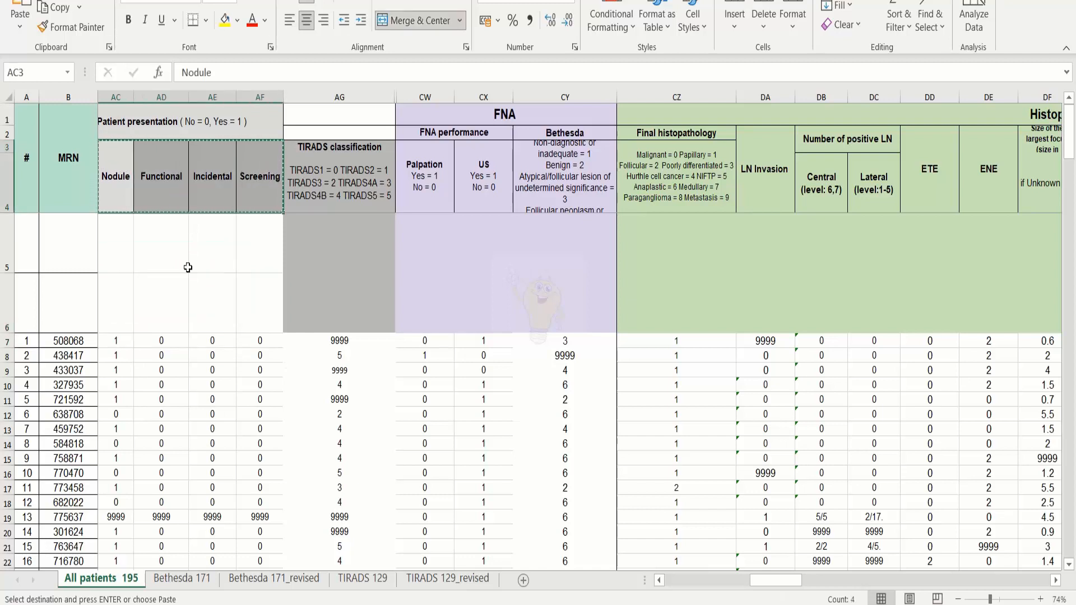
pyautogui.click(122, 257)
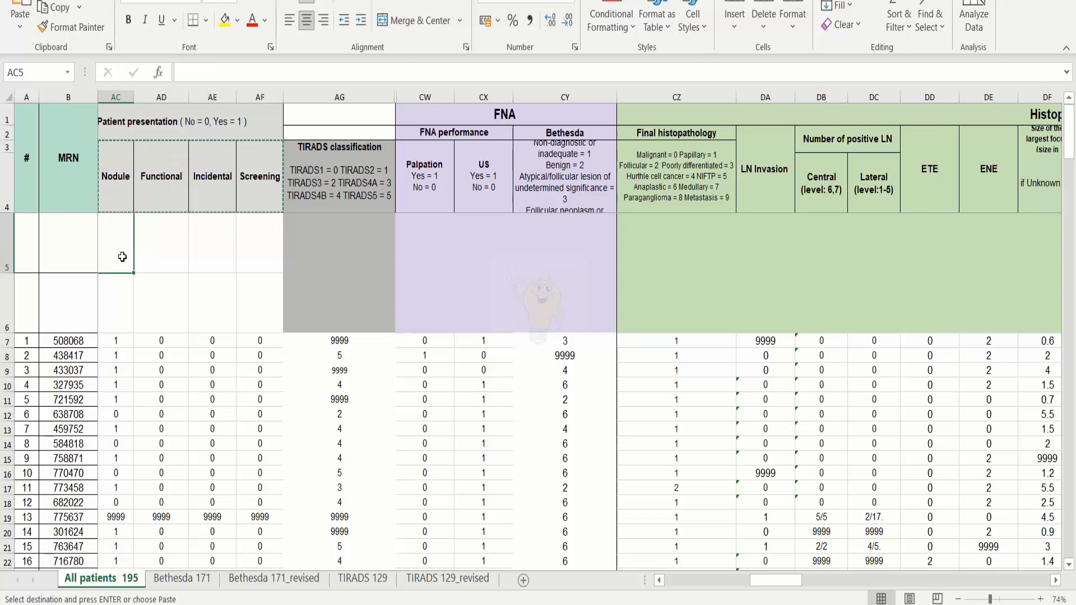
pyautogui.click(20, 27)
pyautogui.click(16, 156)
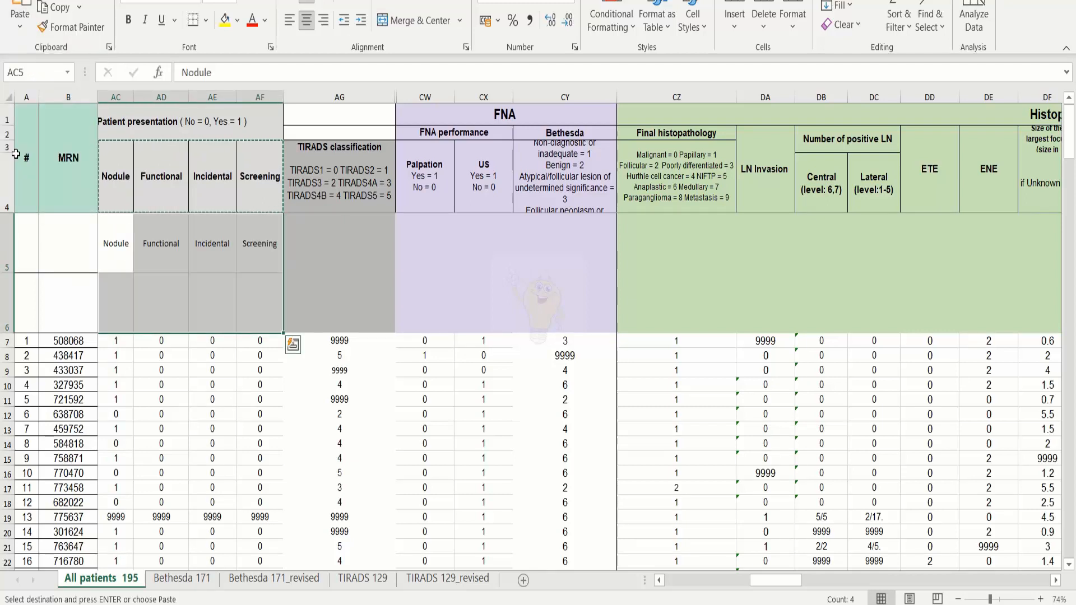
# Step: Copy the four plain heading values in AC5:AF5 into the row directly below, AC6:AF6
pyautogui.moveTo(113, 242); pyautogui.dragTo(260, 247)
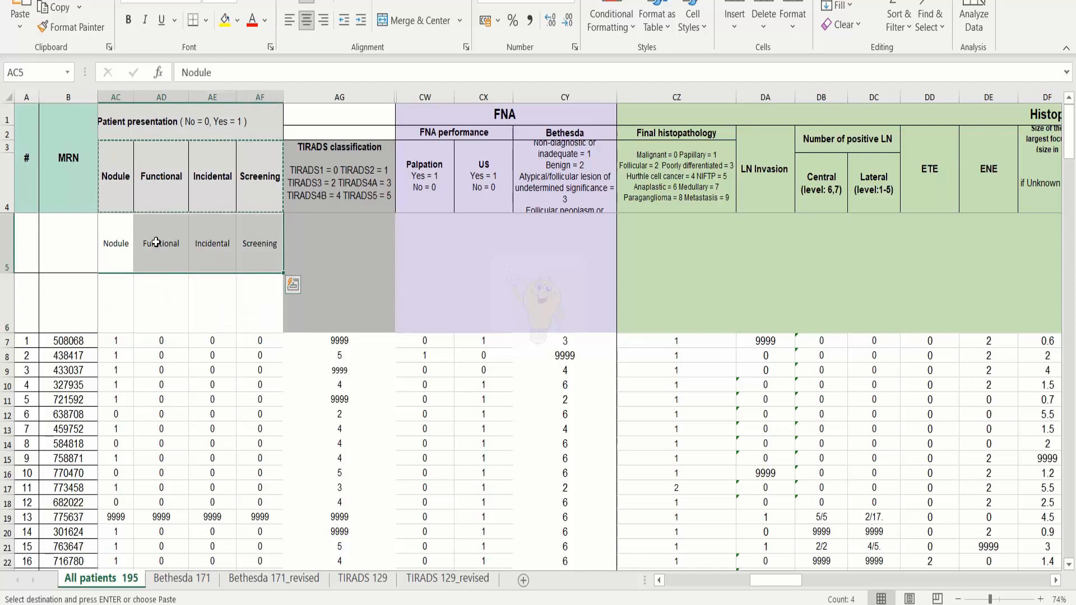
pyautogui.click(158, 267)
pyautogui.moveTo(111, 244); pyautogui.dragTo(266, 243)
pyautogui.hotkey('ctrl', 'c')
pyautogui.moveTo(118, 302); pyautogui.dragTo(241, 307)
pyautogui.hotkey('ctrl', 'v')
pyautogui.click(310, 263)
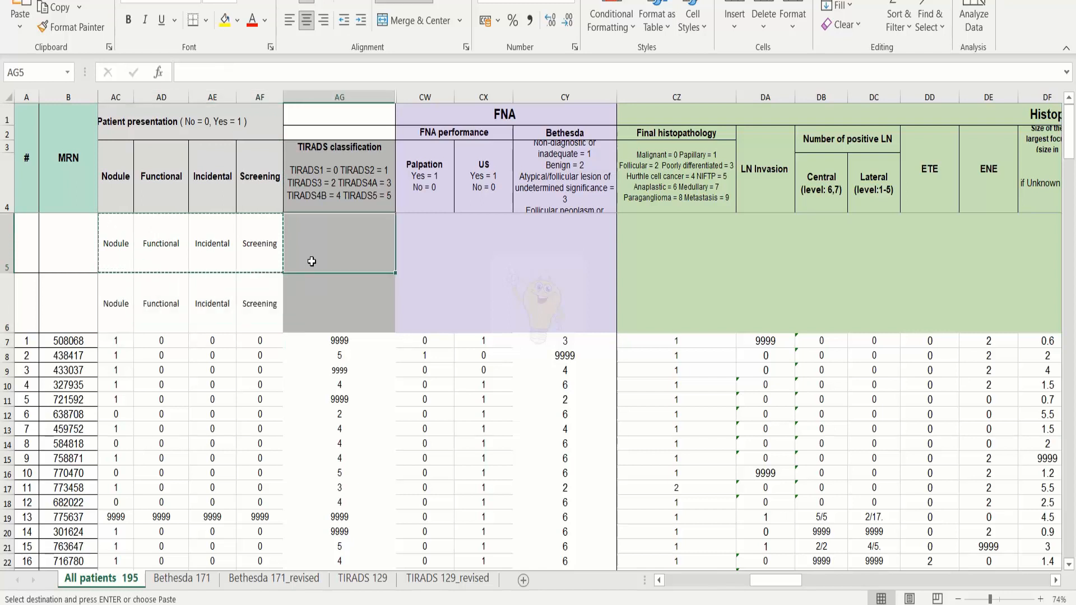
# Step: Enter the headings # in A6 and MRN in B6
pyautogui.click(26, 289)
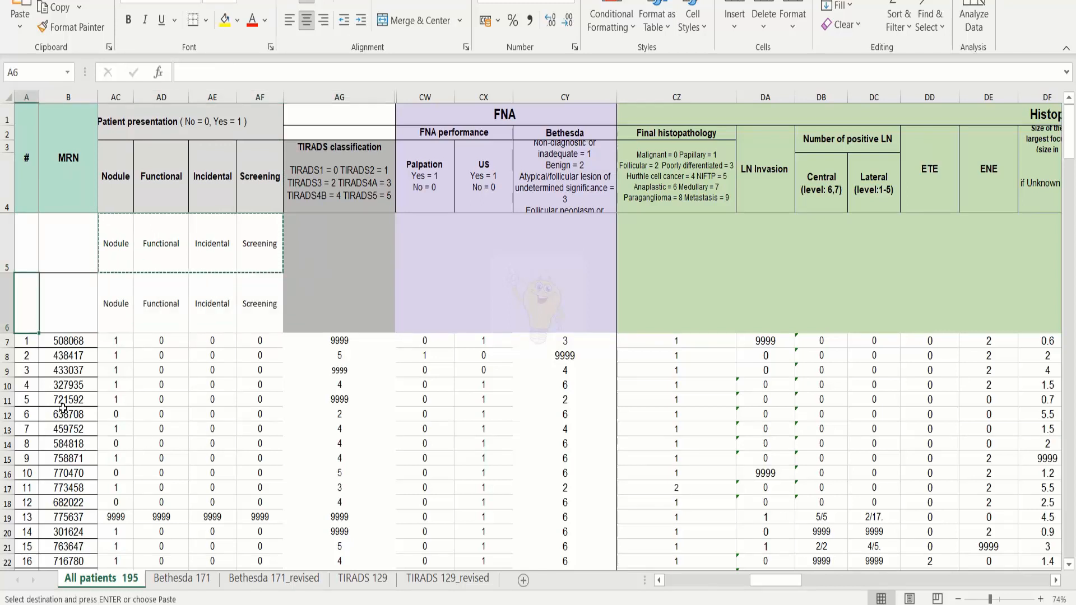
pyautogui.write('#')
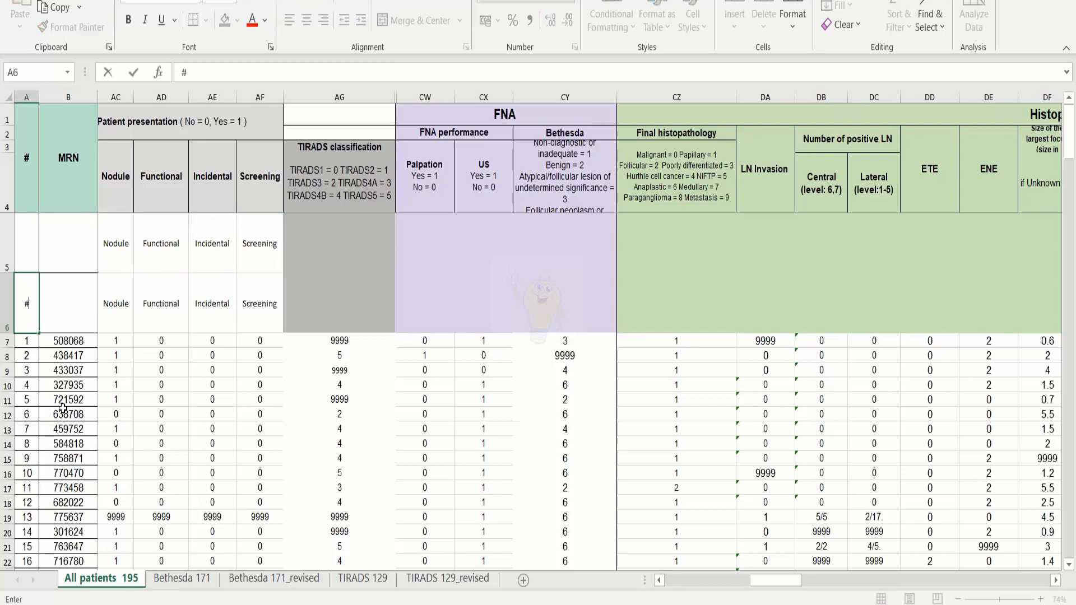
pyautogui.press('Tab')
pyautogui.write('MRN')
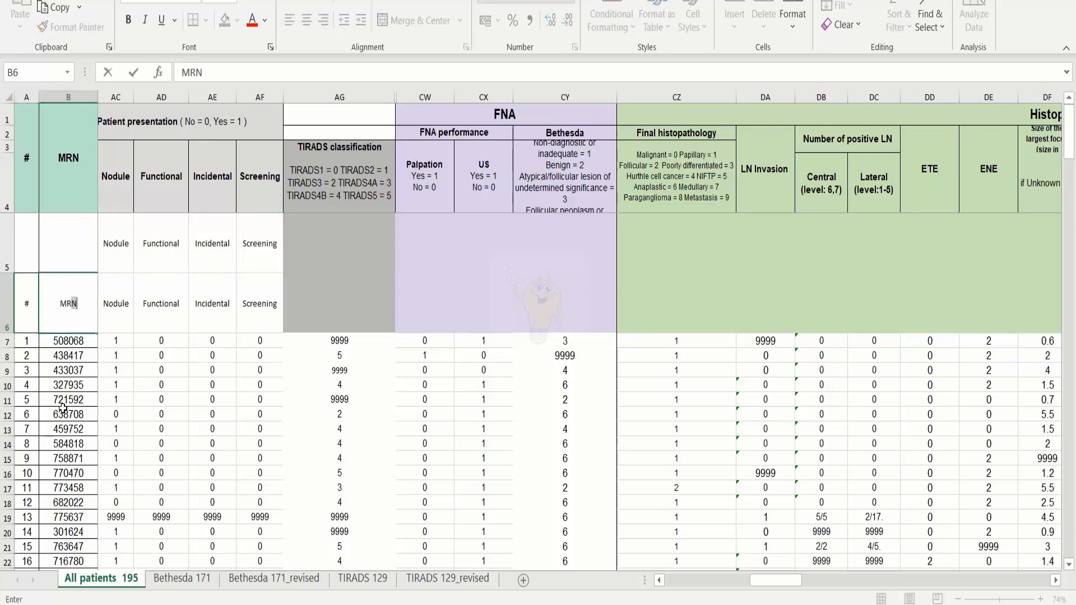
# Step: Copy the heading text "TIRADS classification" from AG3 into AG6
pyautogui.click(345, 305)
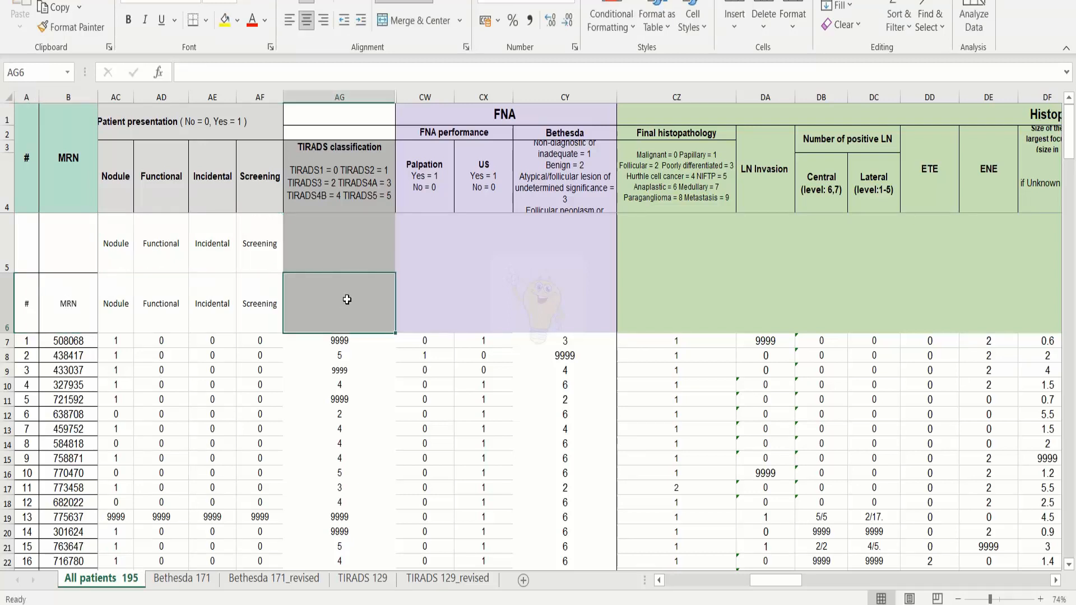
pyautogui.click(351, 157)
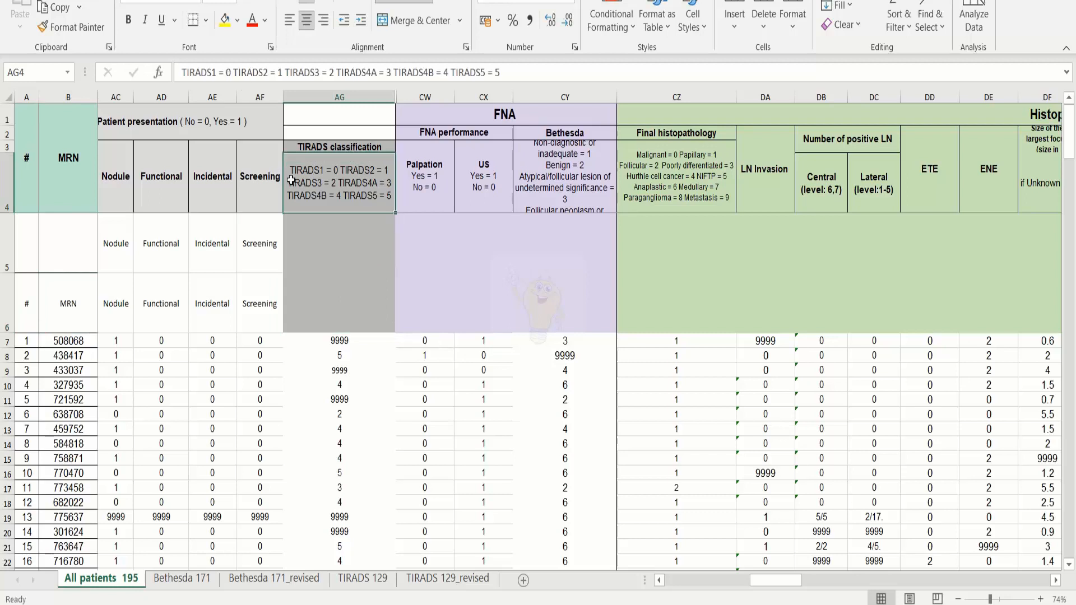
pyautogui.click(342, 145)
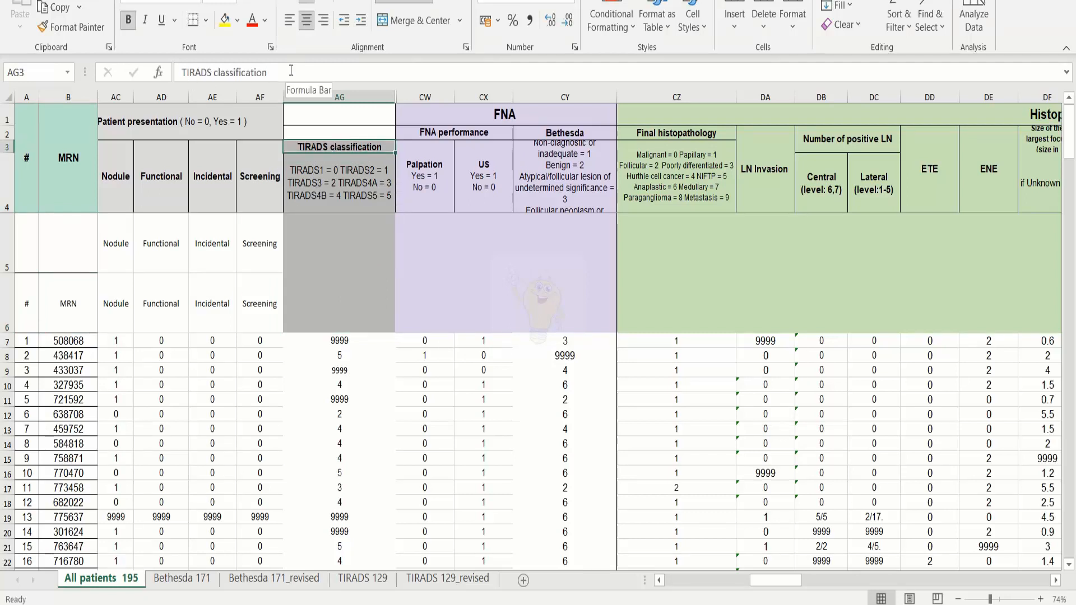
pyautogui.moveTo(290, 70); pyautogui.dragTo(155, 64)
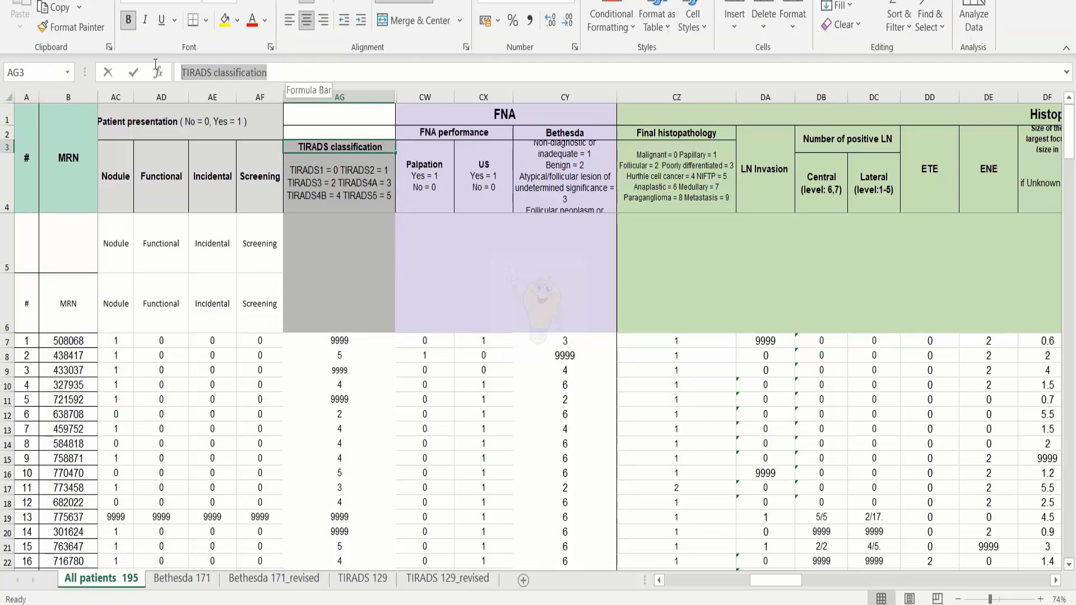
pyautogui.click(330, 289)
pyautogui.hotkey('ctrl', 'v')
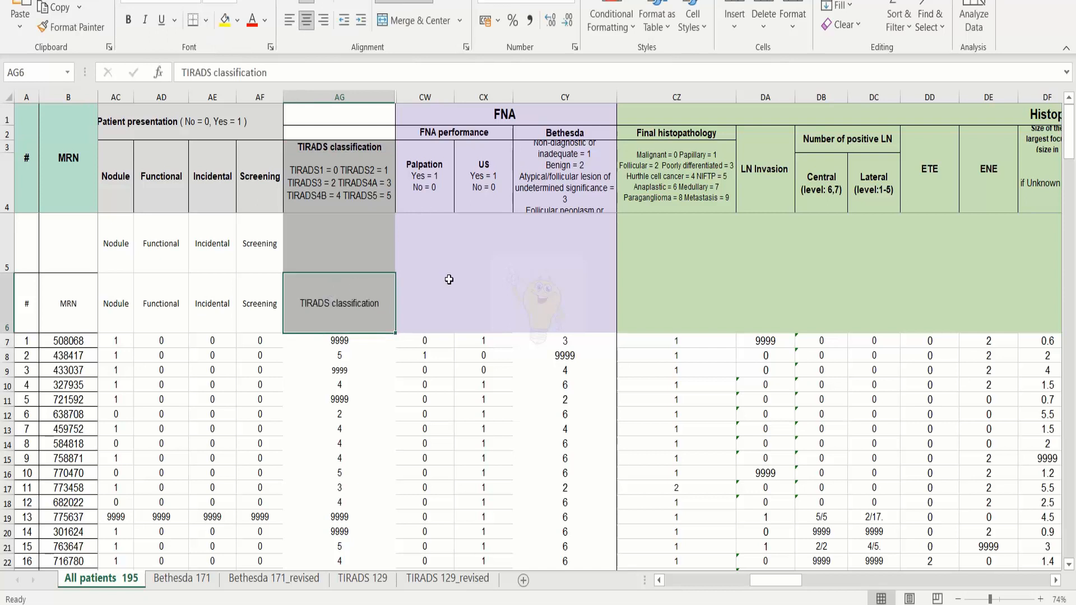
# Step: Copy the "FNA performance" heading text into CW6 and extend it to read "FNA performance palpation"
pyautogui.click(449, 279)
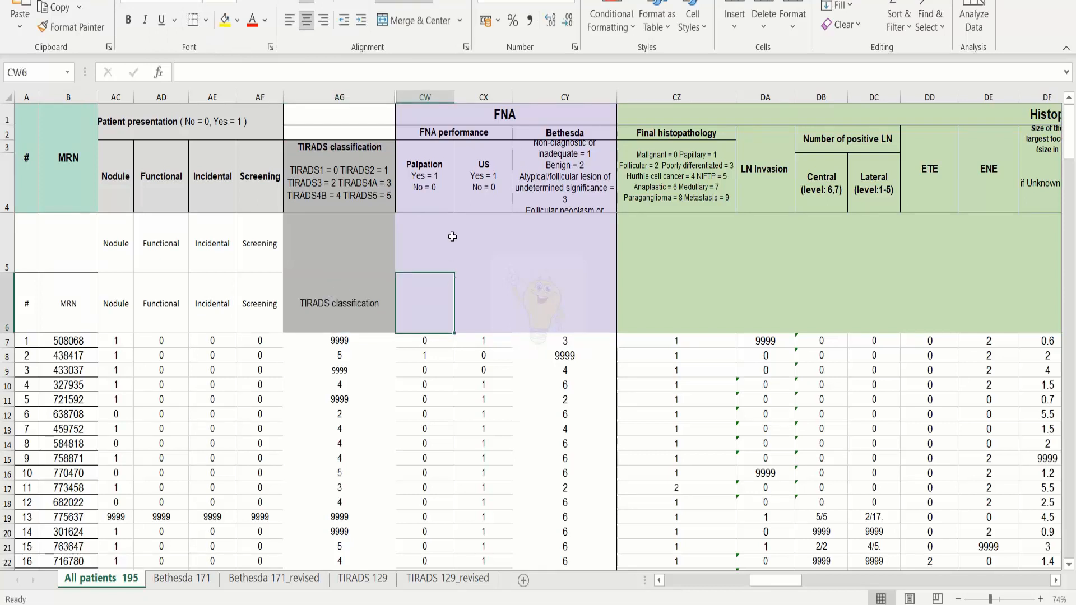
pyautogui.click(453, 133)
pyautogui.moveTo(253, 70); pyautogui.dragTo(126, 60)
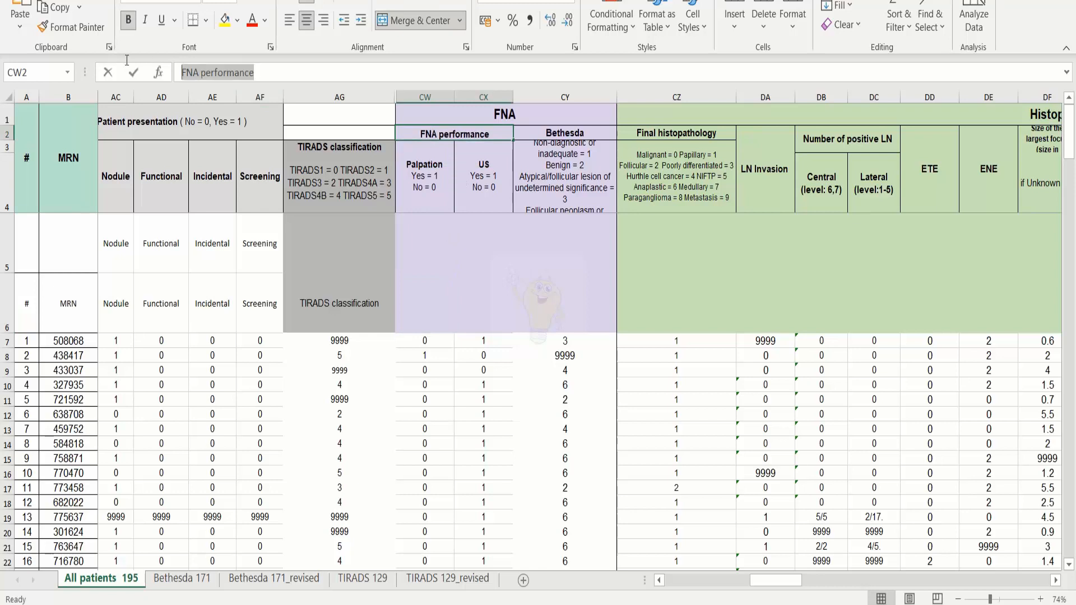
pyautogui.click(418, 306)
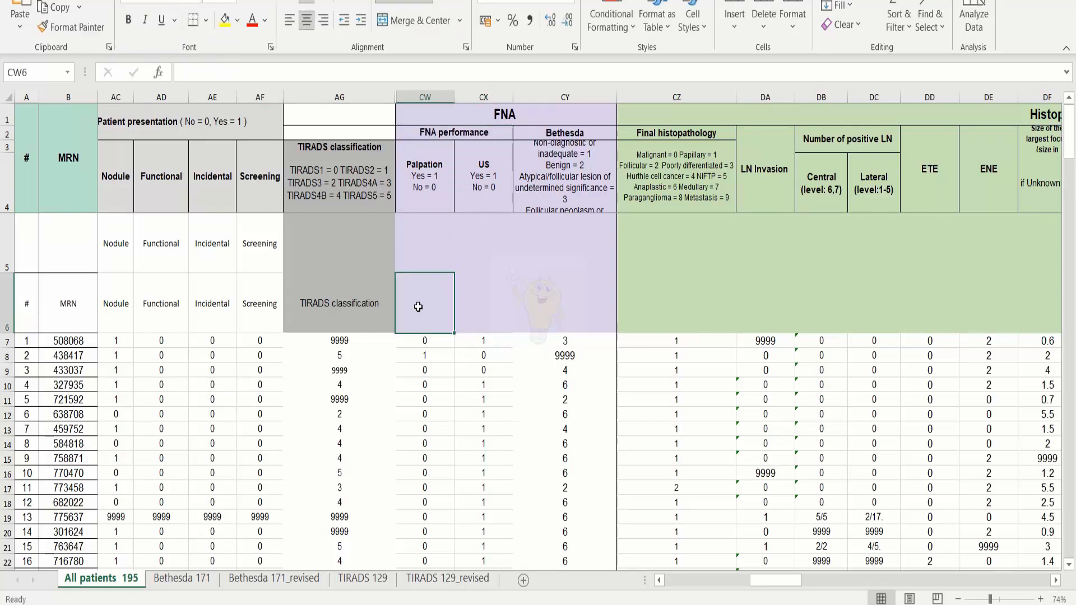
pyautogui.hotkey('ctrl', 'v')
pyautogui.click(265, 79)
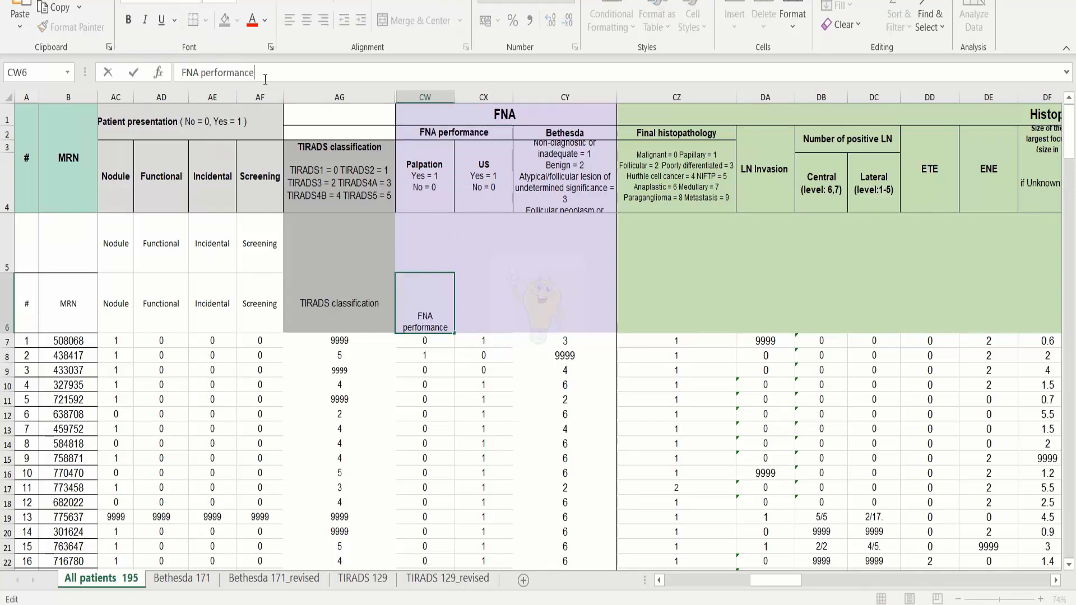
pyautogui.write('palpation')
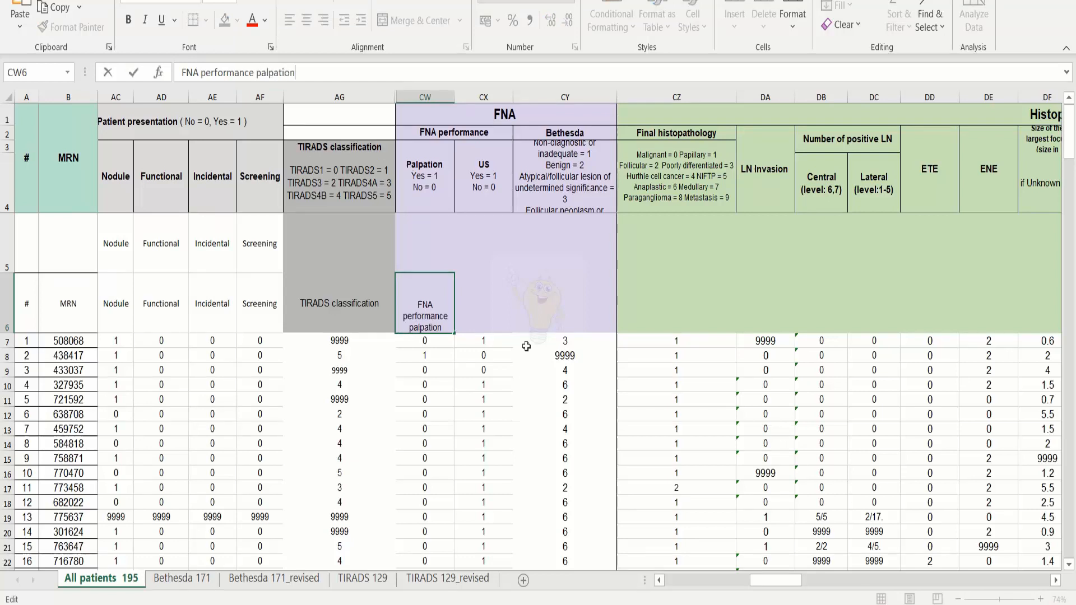
# Step: Enter the heading "FNA performance US" in CX6, reusing the copied "FNA performance" text
pyautogui.click(487, 314)
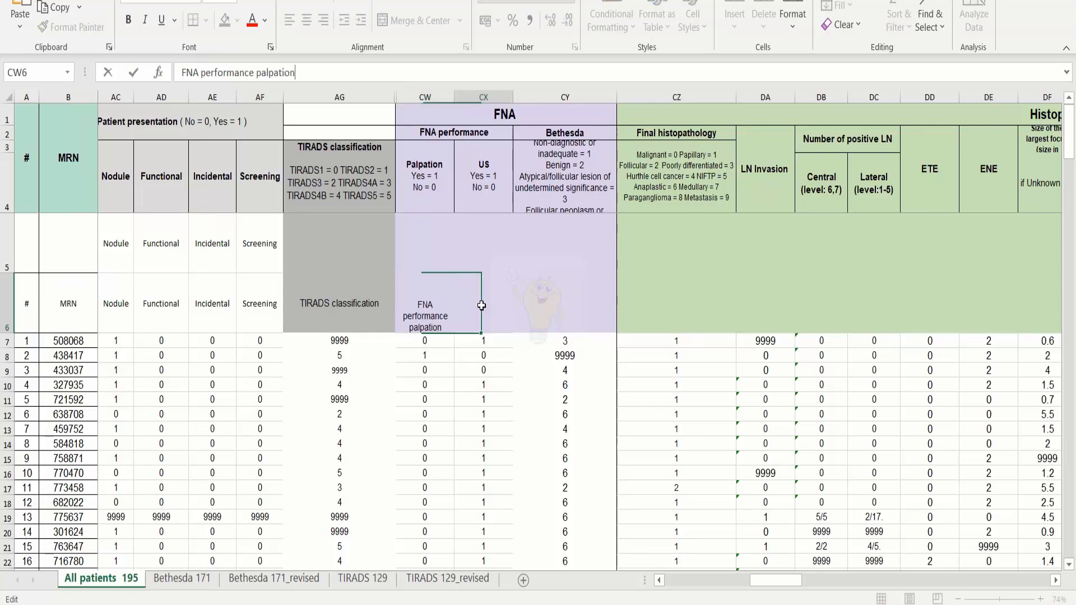
pyautogui.click(214, 72)
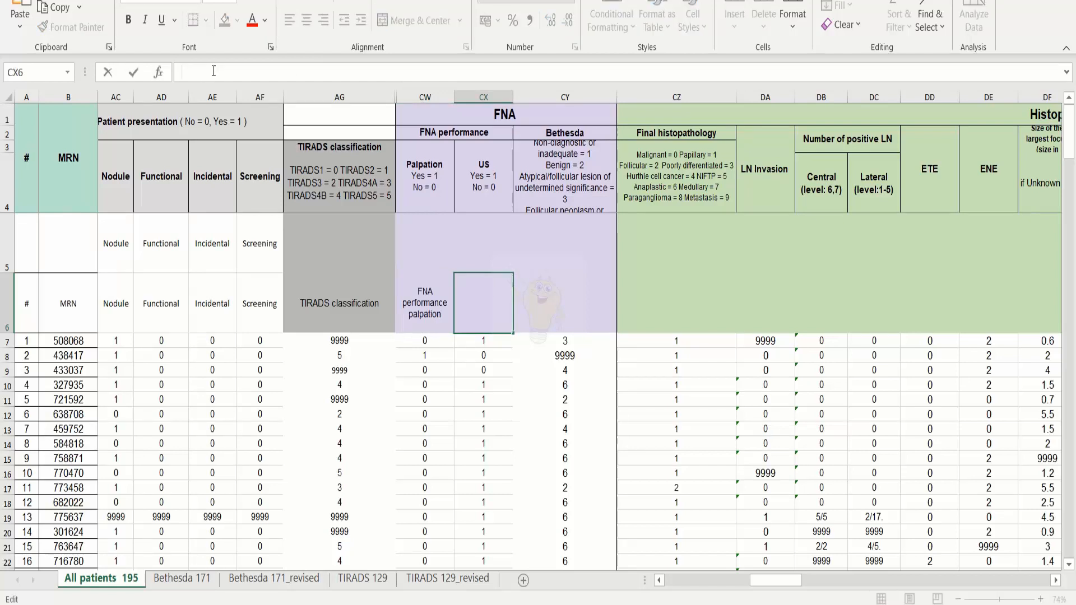
pyautogui.hotkey('ctrl', 'v')
pyautogui.write('US')
# Step: Copy the heading text "Bethesda" from CY2 into CY6
pyautogui.click(567, 293)
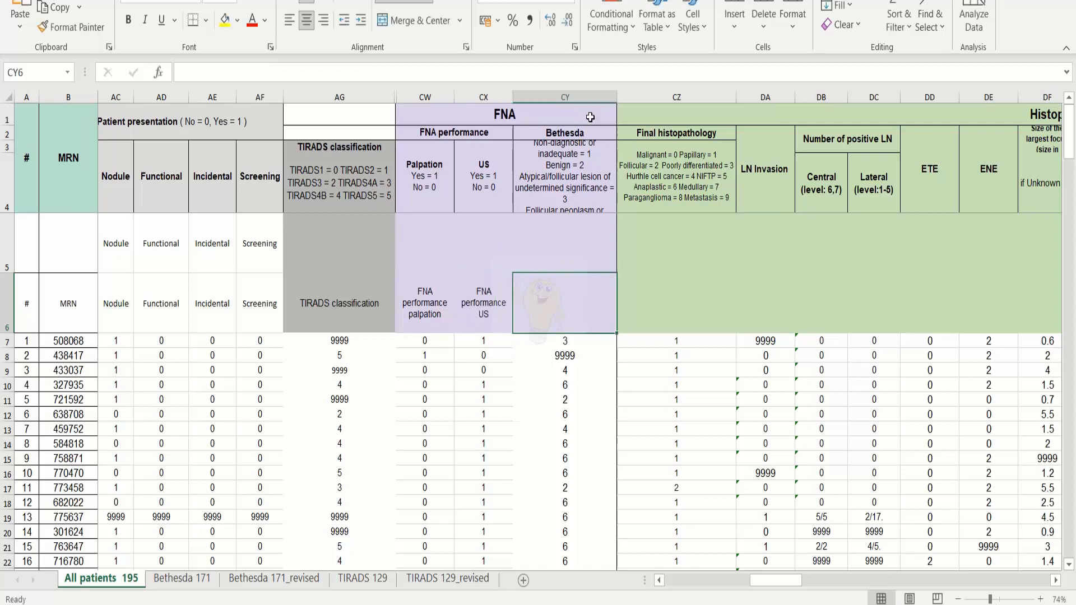
pyautogui.click(565, 134)
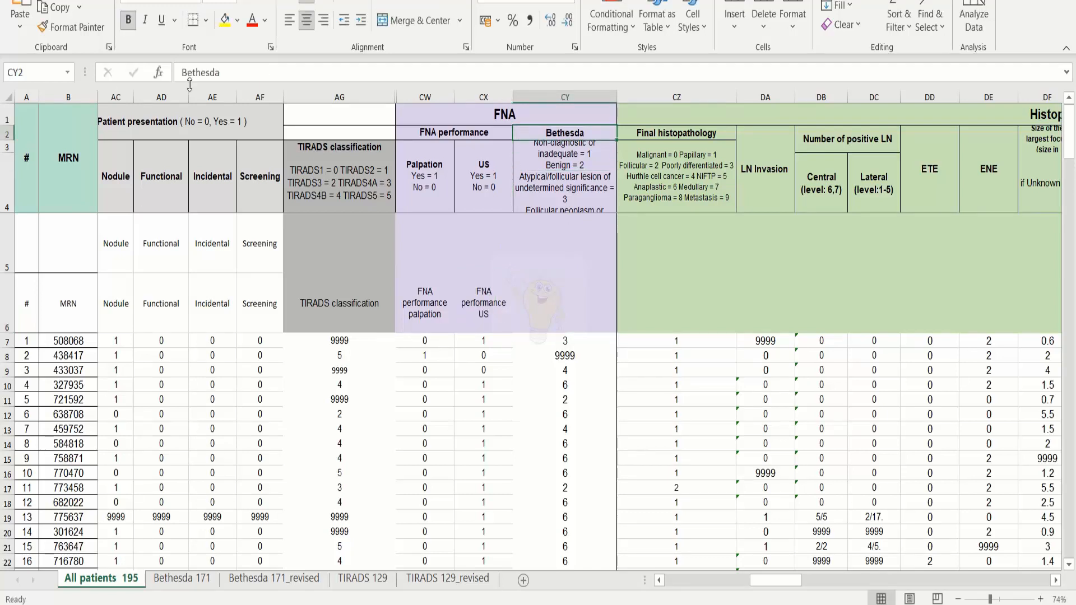
pyautogui.moveTo(220, 72); pyautogui.dragTo(154, 75)
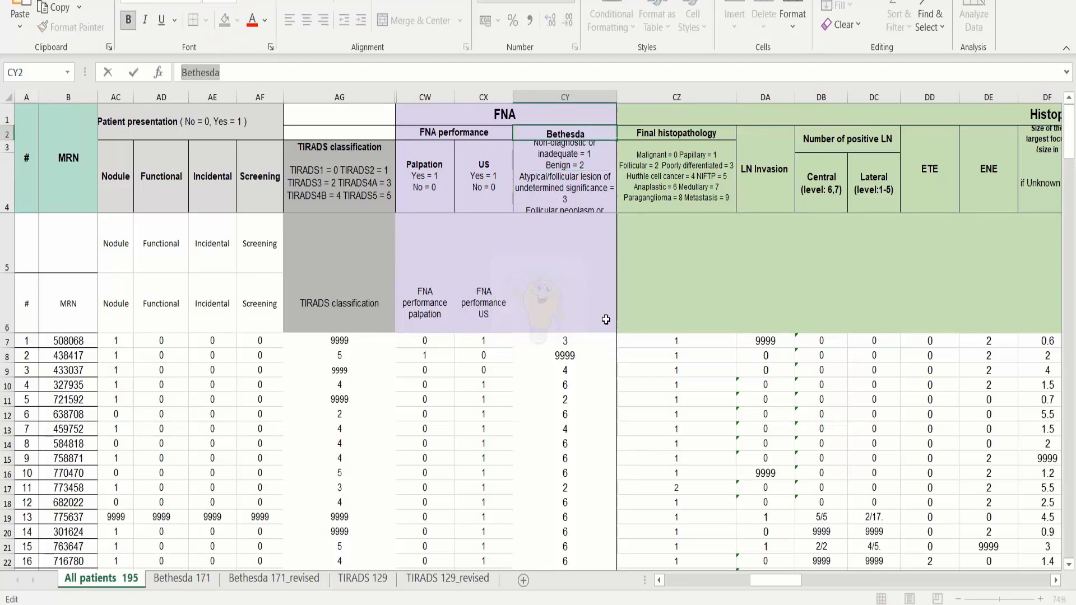
pyautogui.click(547, 315)
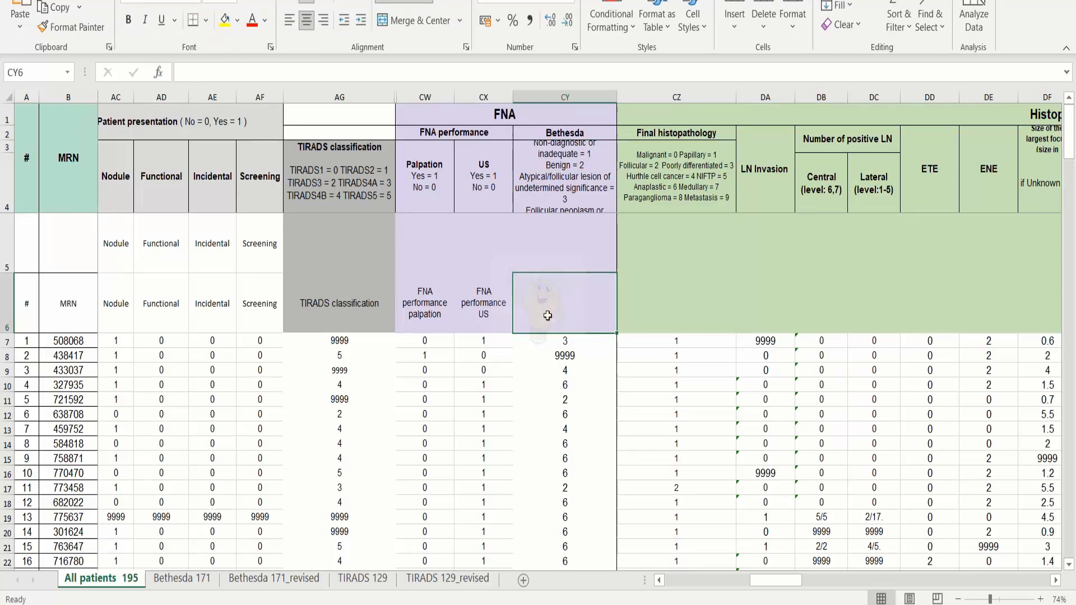
pyautogui.click(554, 129)
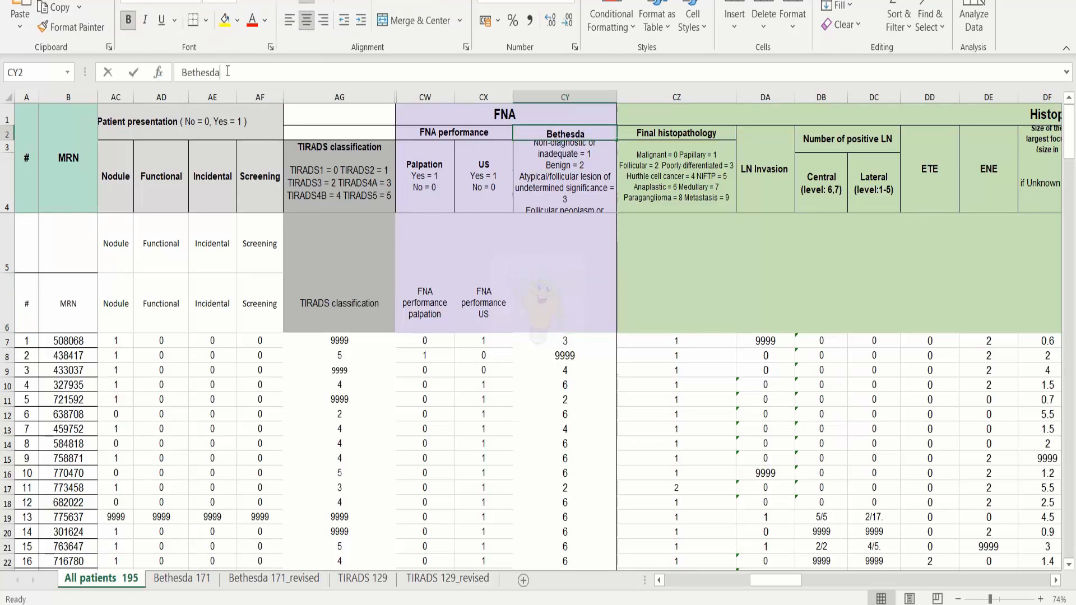
pyautogui.moveTo(227, 72); pyautogui.dragTo(133, 70)
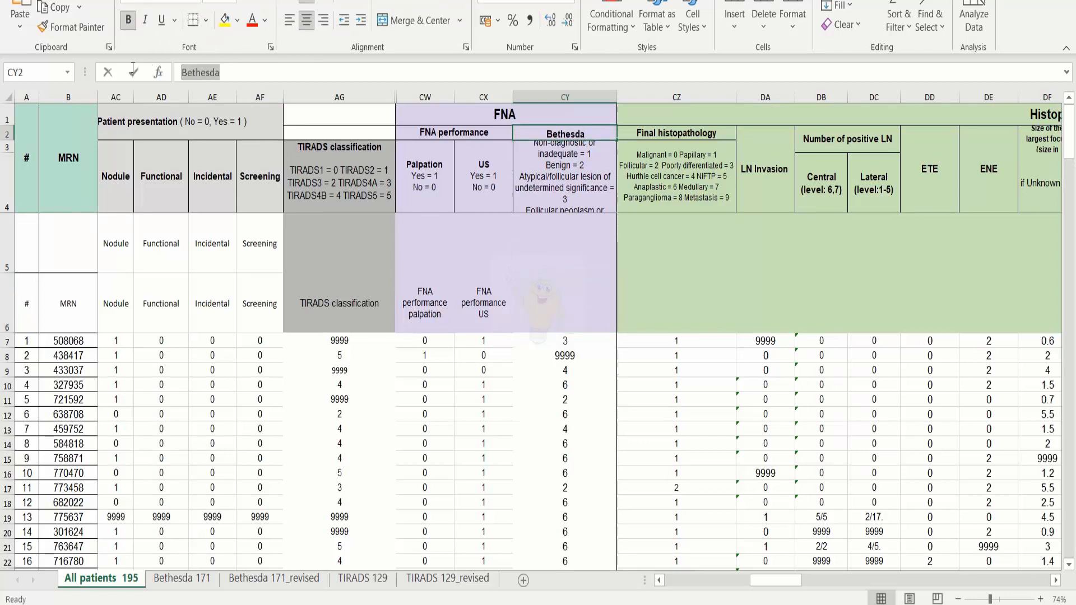
pyautogui.click(543, 289)
pyautogui.hotkey('ctrl', 'v')
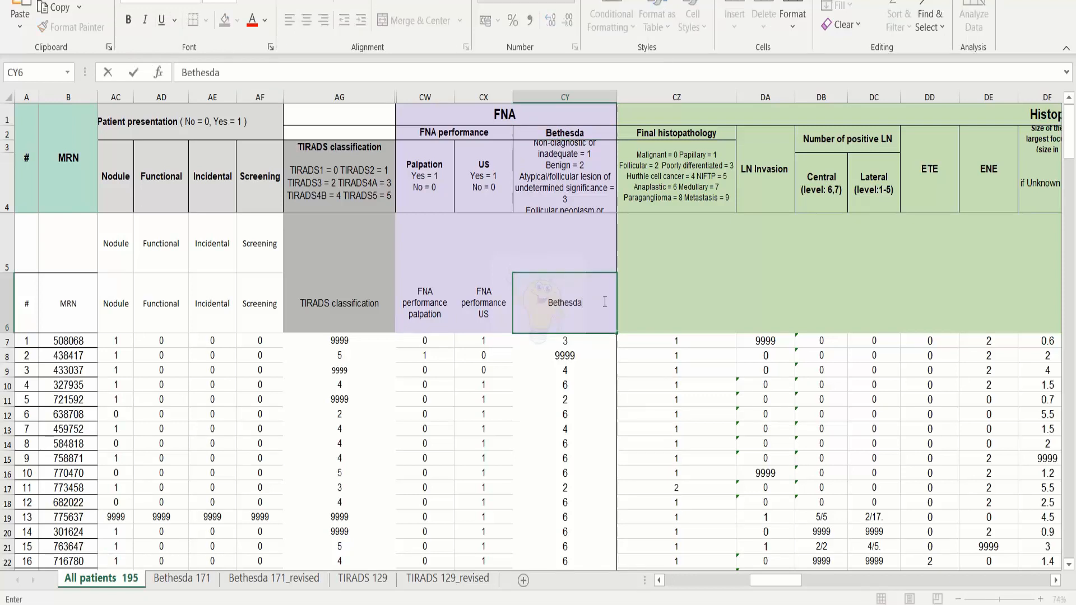
# Step: Copy the heading text "Final histopathology" from CZ2 into CZ6
pyautogui.click(682, 299)
pyautogui.click(679, 137)
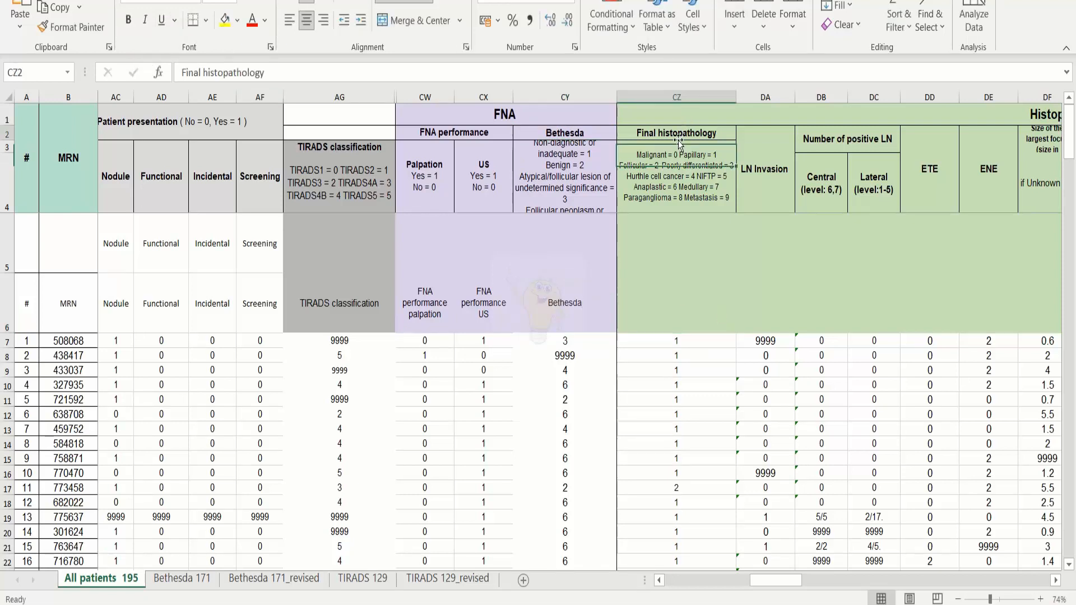
pyautogui.tripleClick(297, 72)
pyautogui.hotkey('ctrl', 'c')
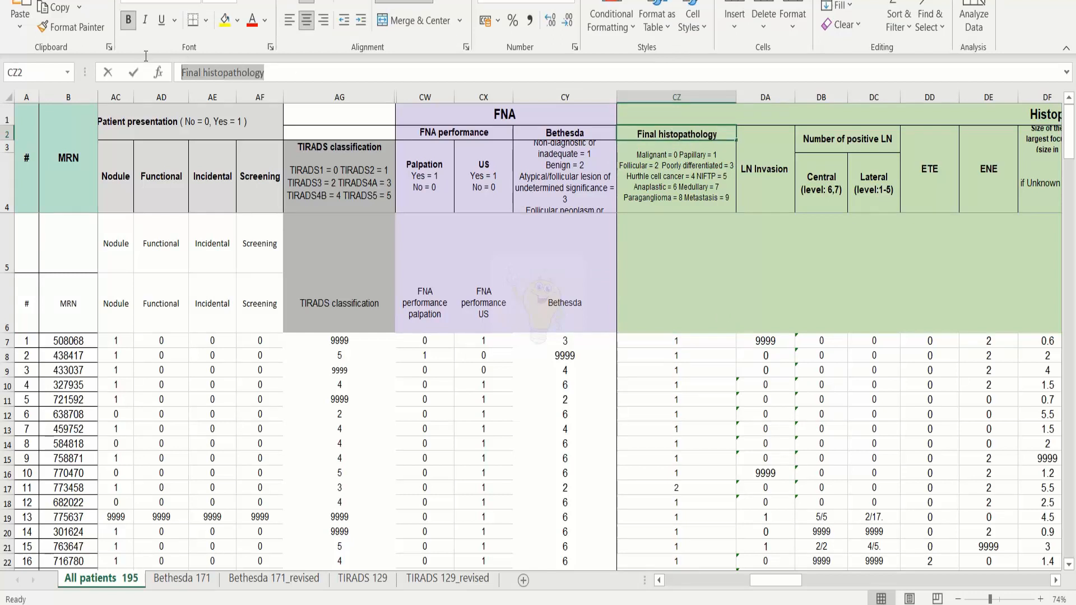
pyautogui.click(649, 301)
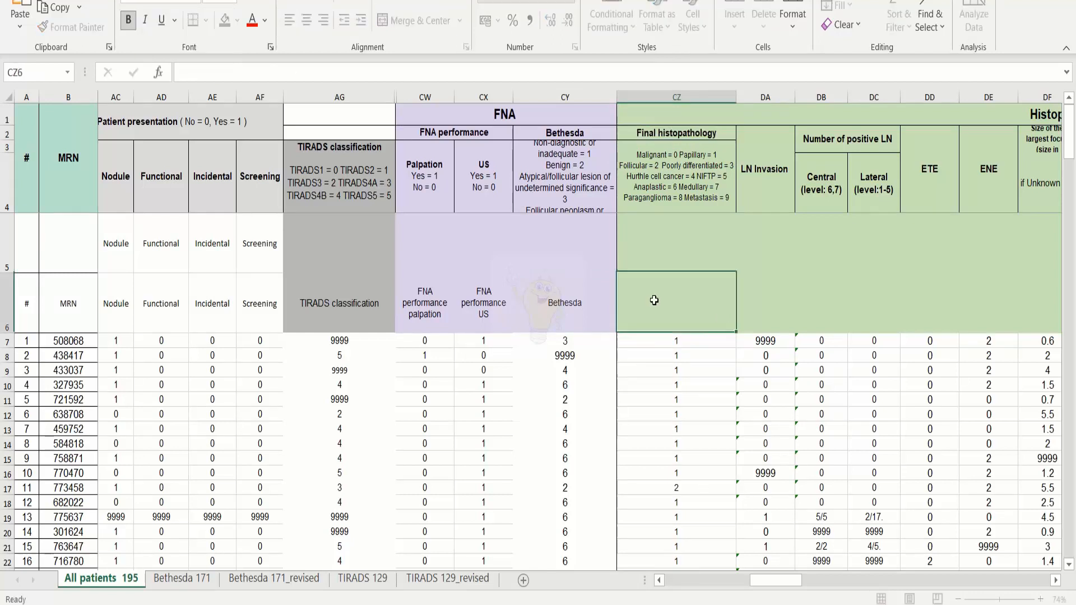
pyautogui.hotkey('ctrl', 'v')
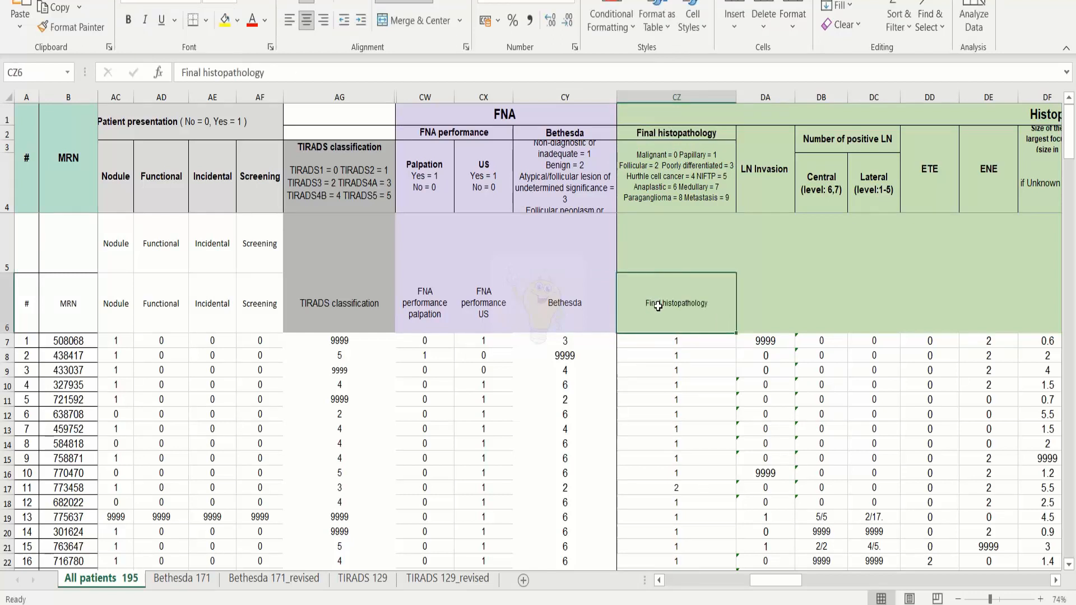
# Step: Copy the heading text "LN Invasion" from the merged cell DA2 into DA6
pyautogui.click(752, 297)
pyautogui.press('Right')
pyautogui.press('Right')
pyautogui.press('Right')
pyautogui.press('Right')
pyautogui.press('Right')
pyautogui.press('Right')
pyautogui.press('Right')
pyautogui.press('Right')
pyautogui.press('Right')
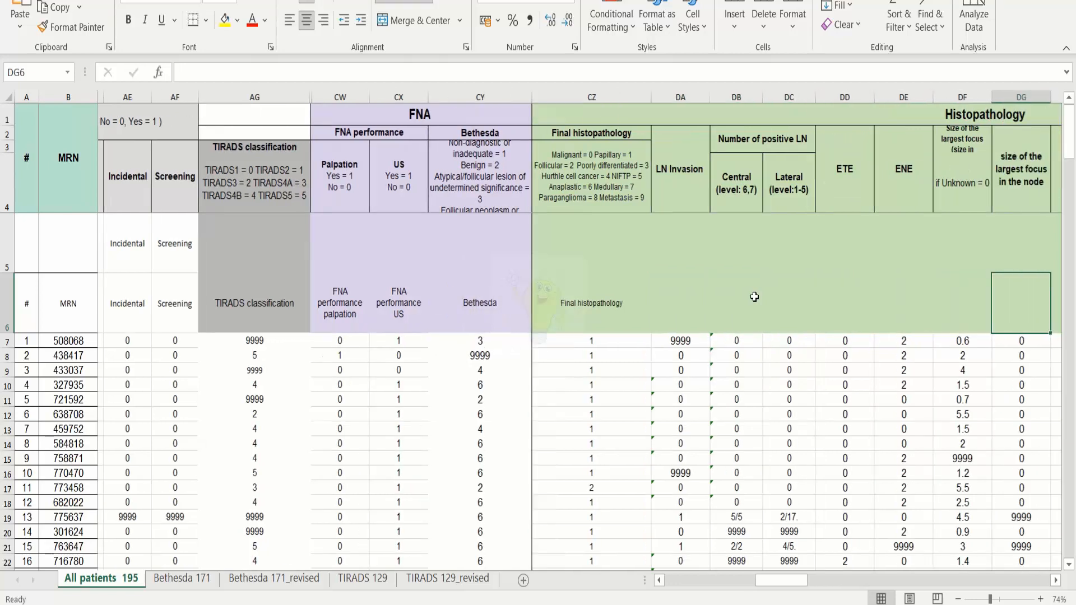
pyautogui.press('Right')
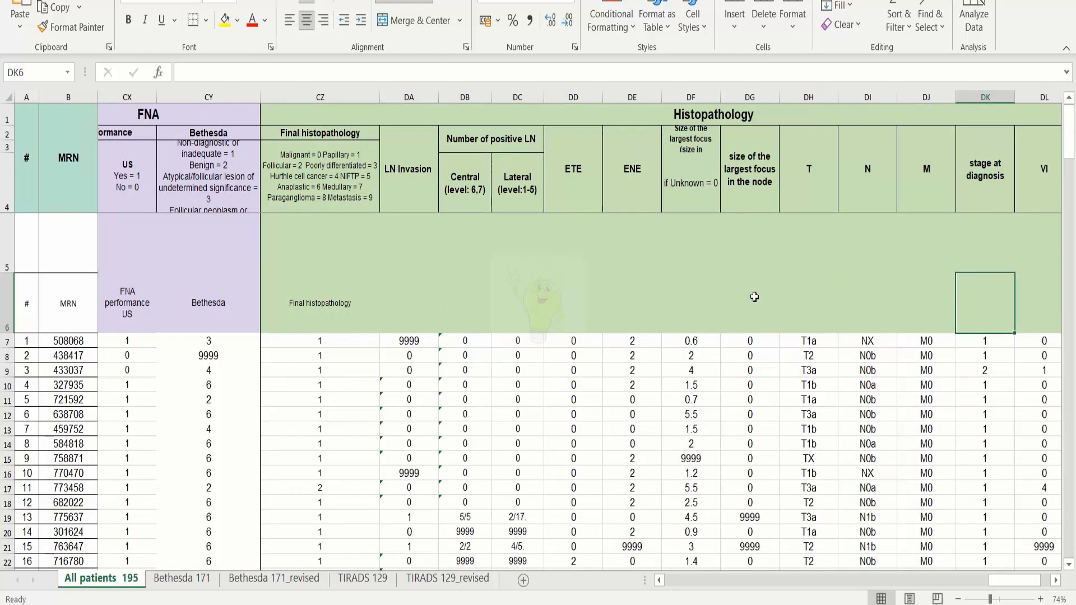
pyautogui.click(432, 171)
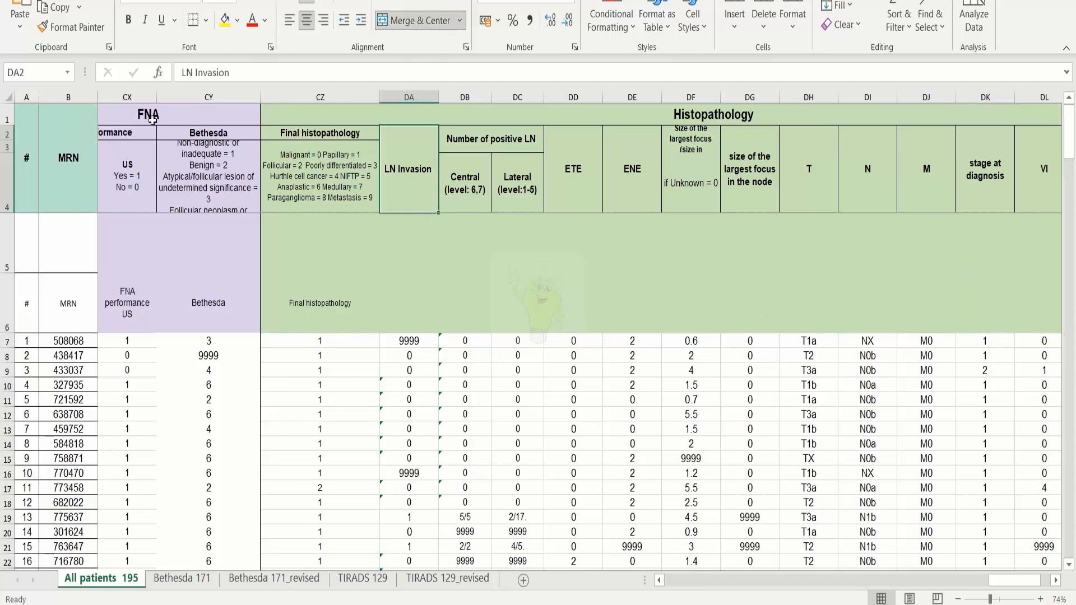
pyautogui.tripleClick(236, 79)
pyautogui.hotkey('ctrl', 'c')
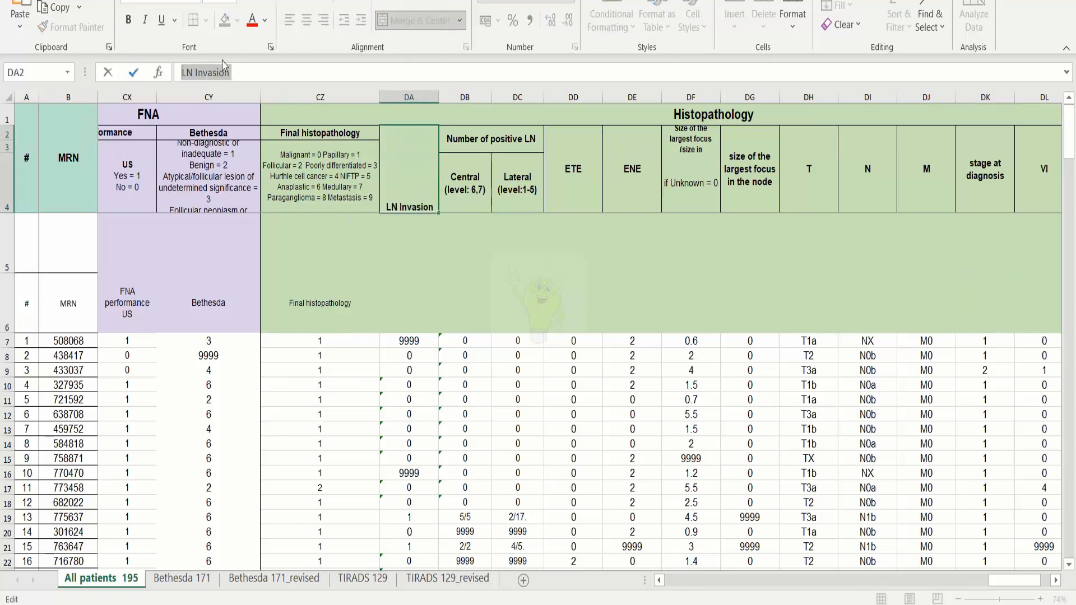
pyautogui.click(401, 313)
pyautogui.hotkey('ctrl', 'v')
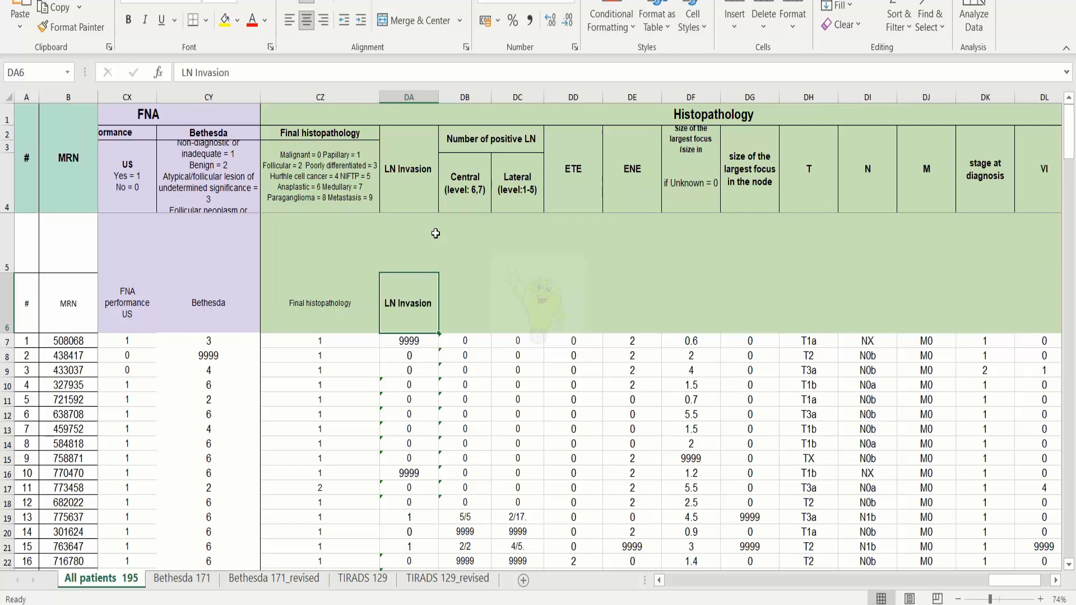
# Step: Copy the "Number of positive LN" heading text into DB6 and extend it to read "Number of positive LN central"
pyautogui.click(466, 150)
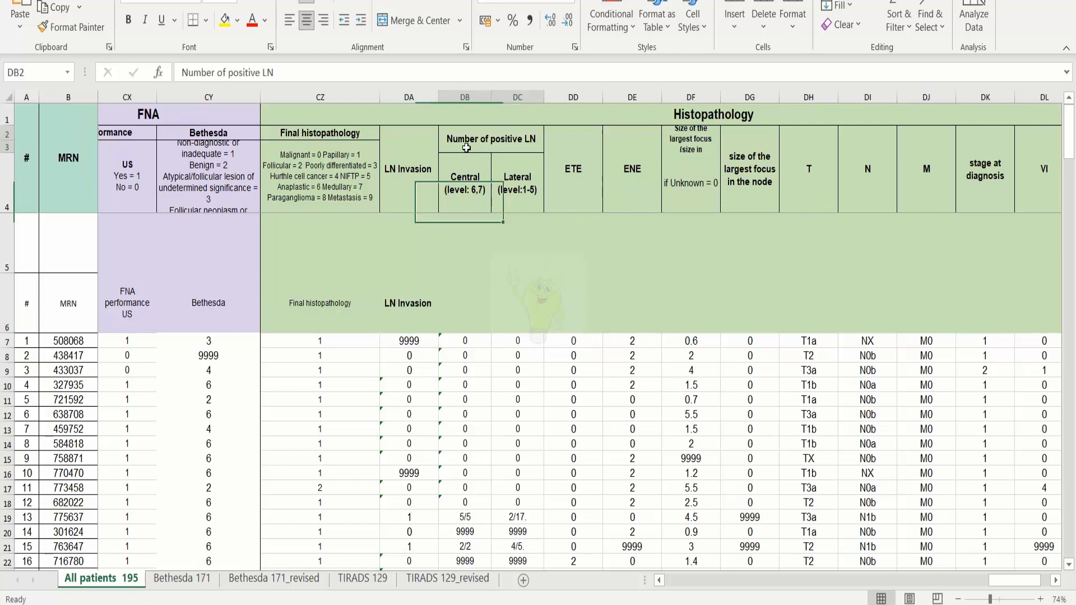
pyautogui.tripleClick(281, 74)
pyautogui.hotkey('ctrl', 'c')
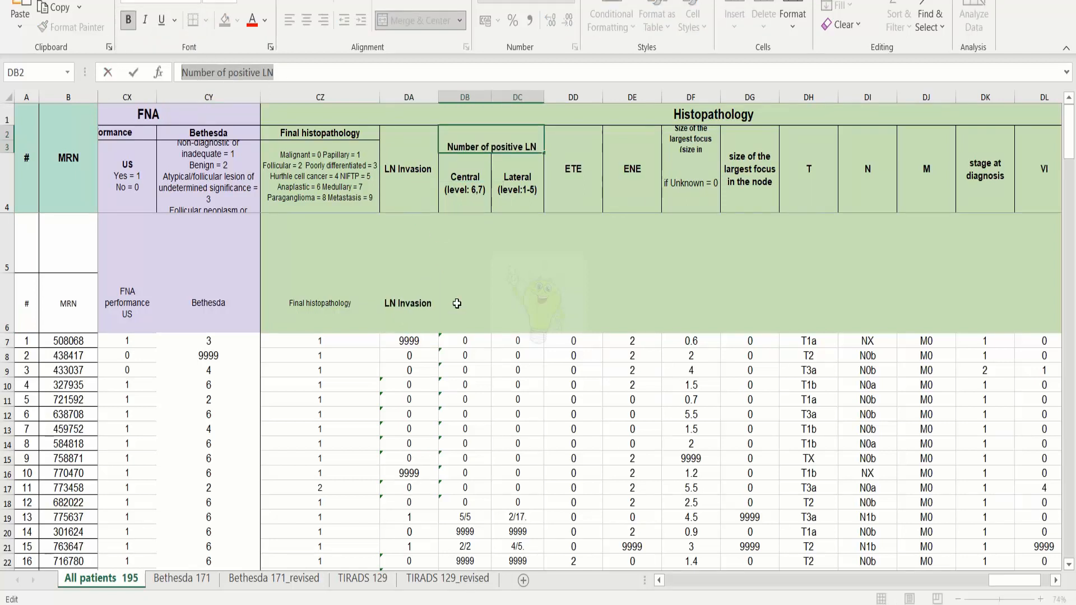
pyautogui.click(457, 303)
pyautogui.doubleClick(457, 304)
pyautogui.hotkey('ctrl', 'v')
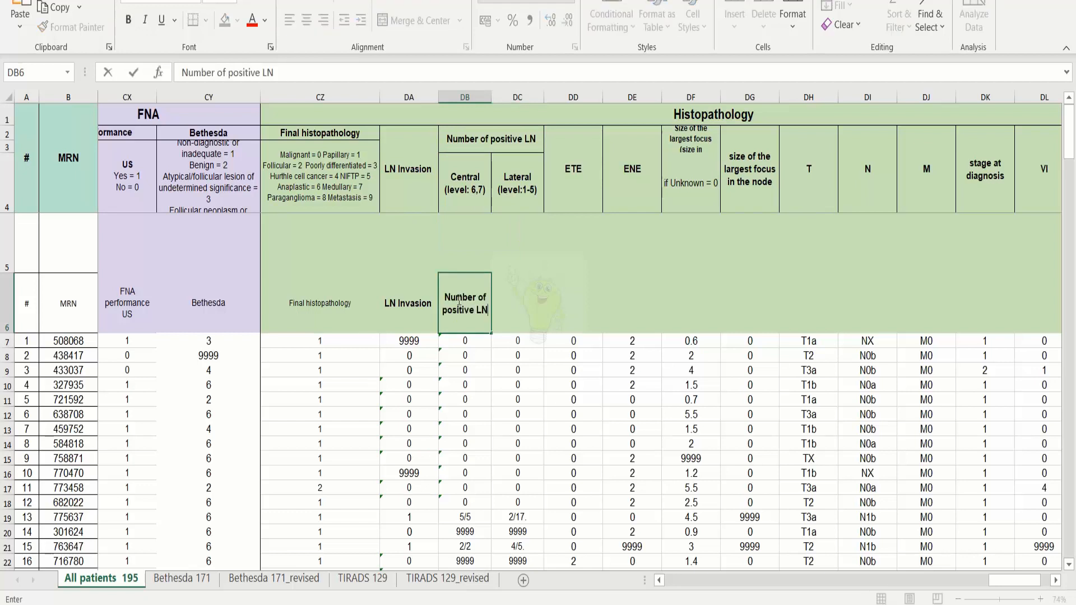
pyautogui.write('central')
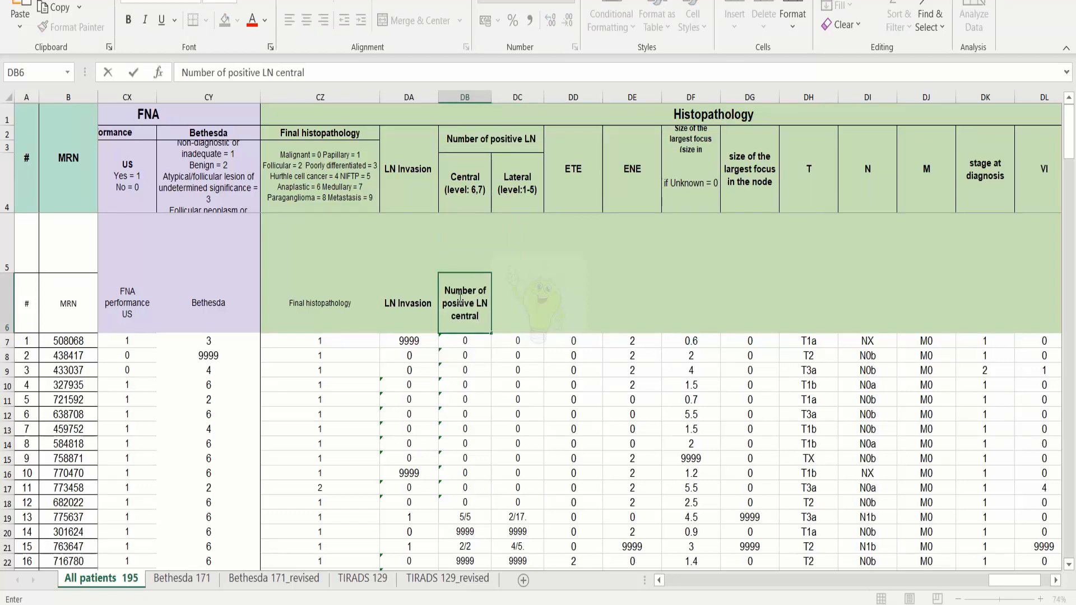
# Step: Enter the heading "Number of positive LN lateral" in DC6, reusing the copied "Number of positive LN" text
pyautogui.click(524, 276)
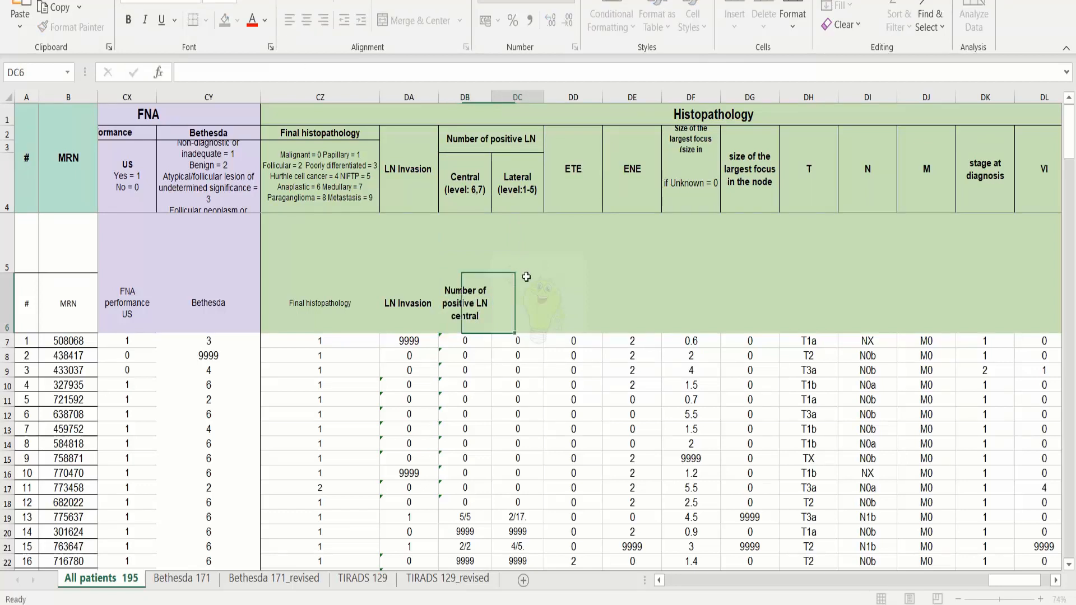
pyautogui.doubleClick(528, 304)
pyautogui.hotkey('ctrl', 'v')
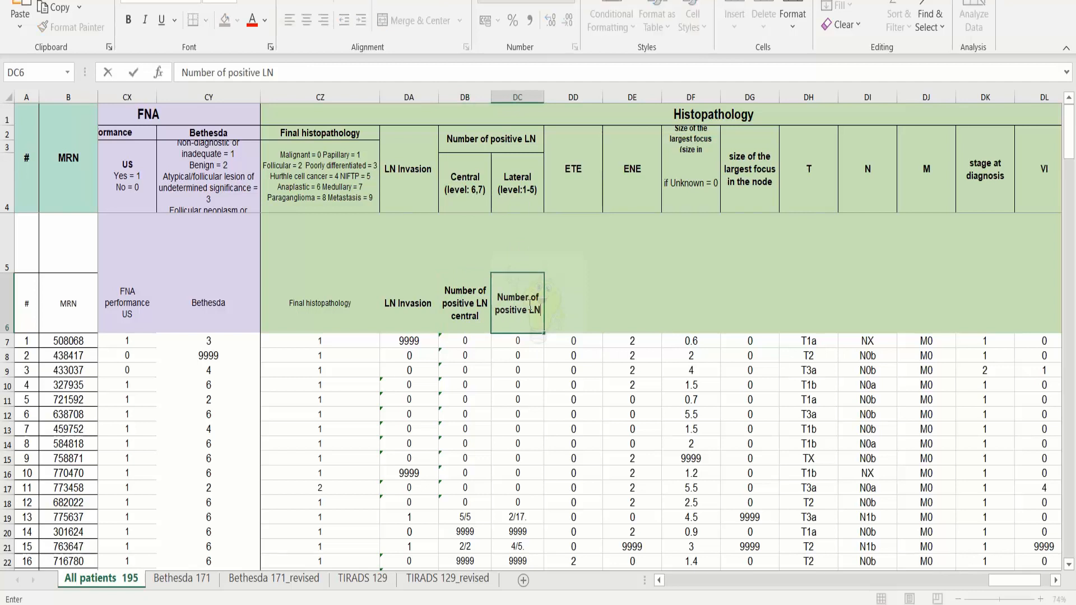
pyautogui.write('lateral')
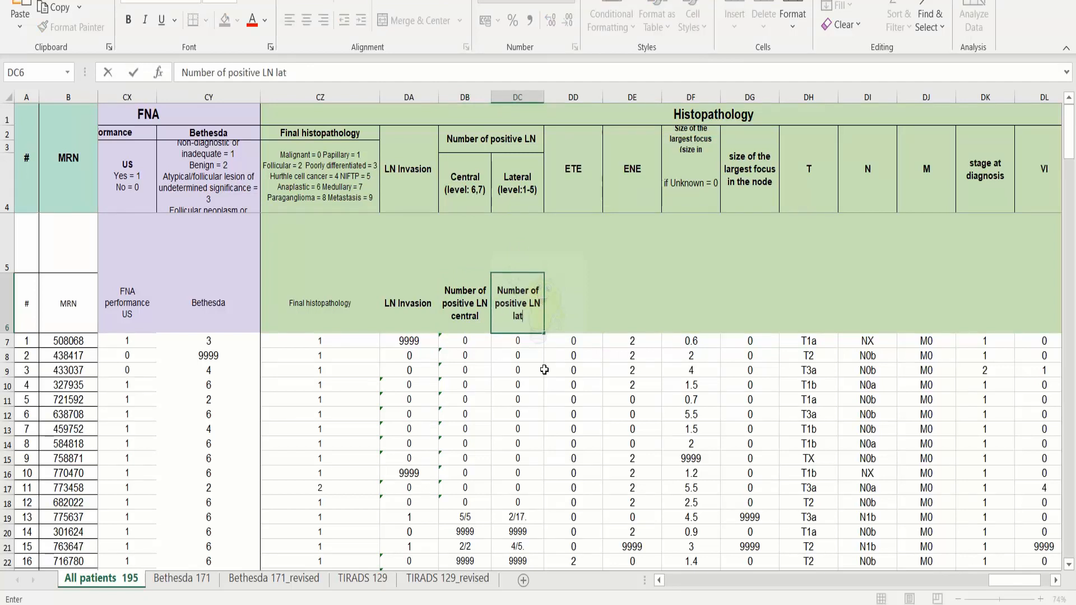
# Step: Enter the headings ETE in DD6 and ENE in DE6
pyautogui.click(591, 317)
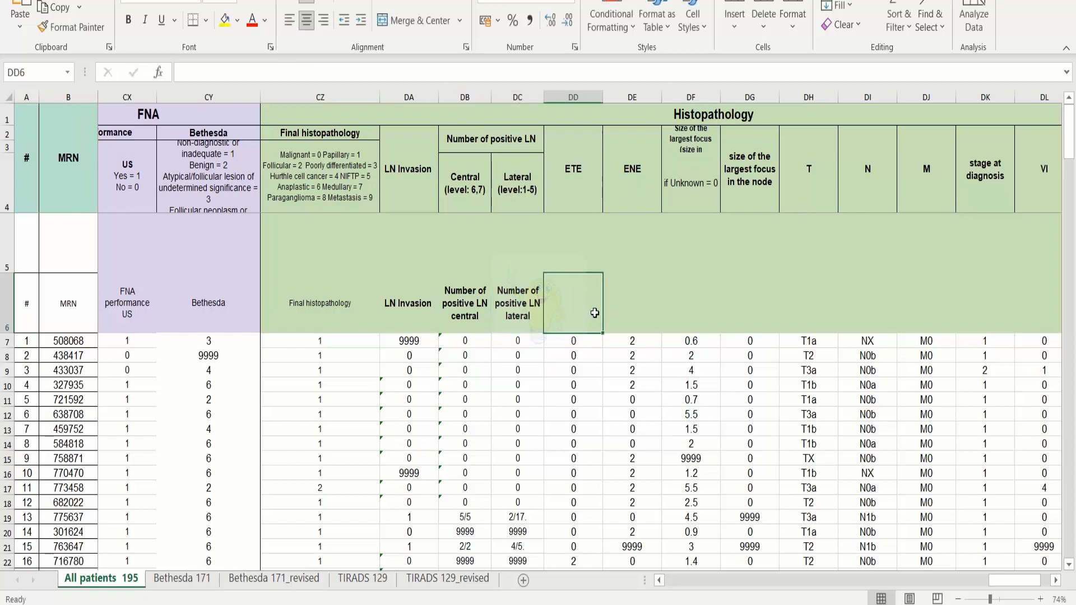
pyautogui.write('ETE')
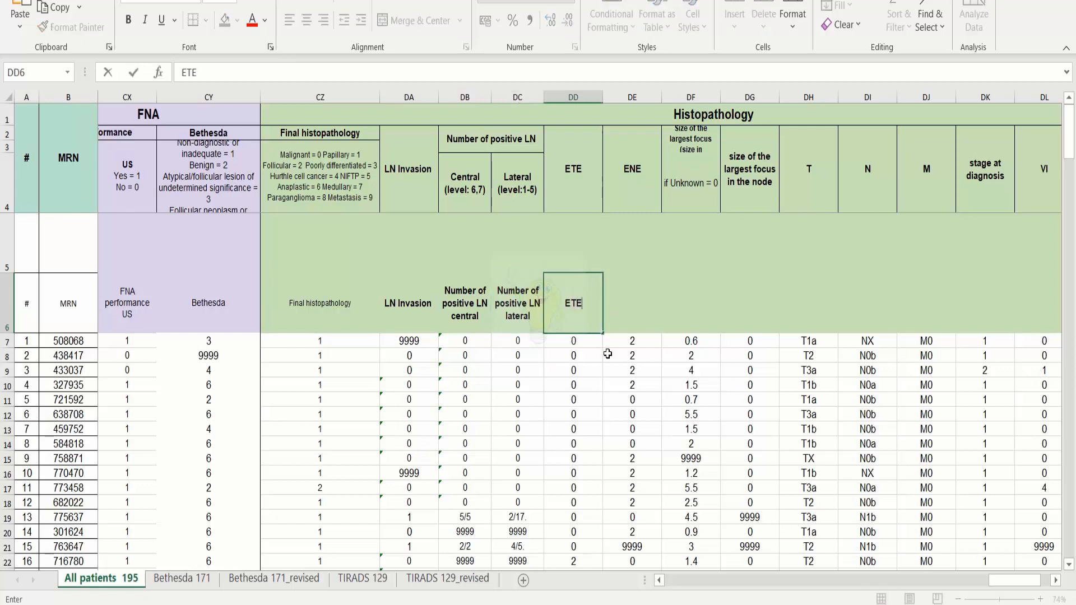
pyautogui.write('0')
pyautogui.press('BackSpace')
pyautogui.press('Tab')
pyautogui.write('ENE')
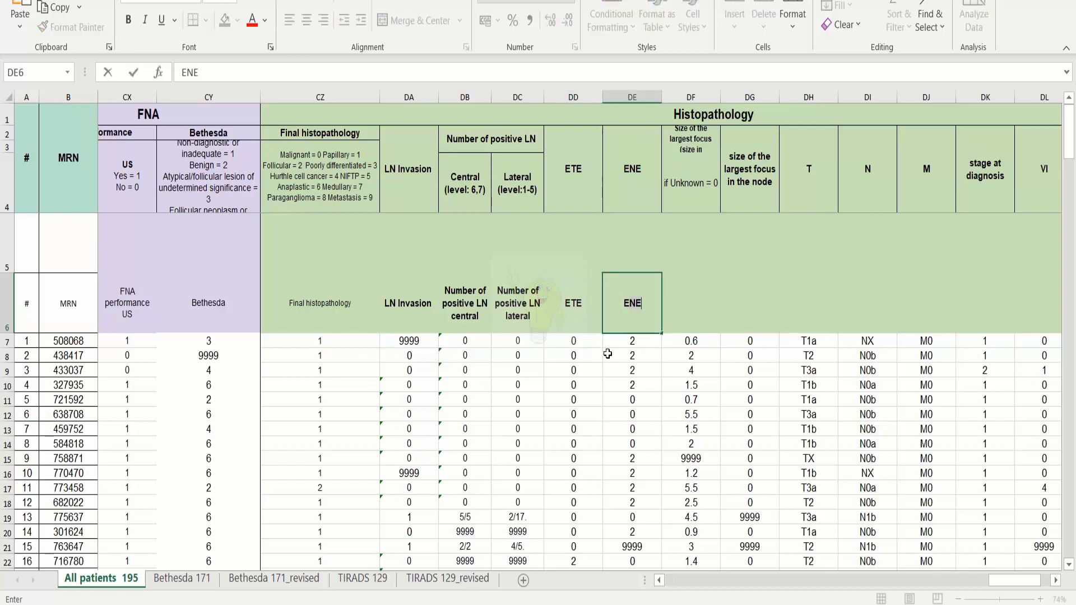
# Step: Copy only the words "Size of the largest focus" from the DF2 heading into DF6
pyautogui.click(687, 184)
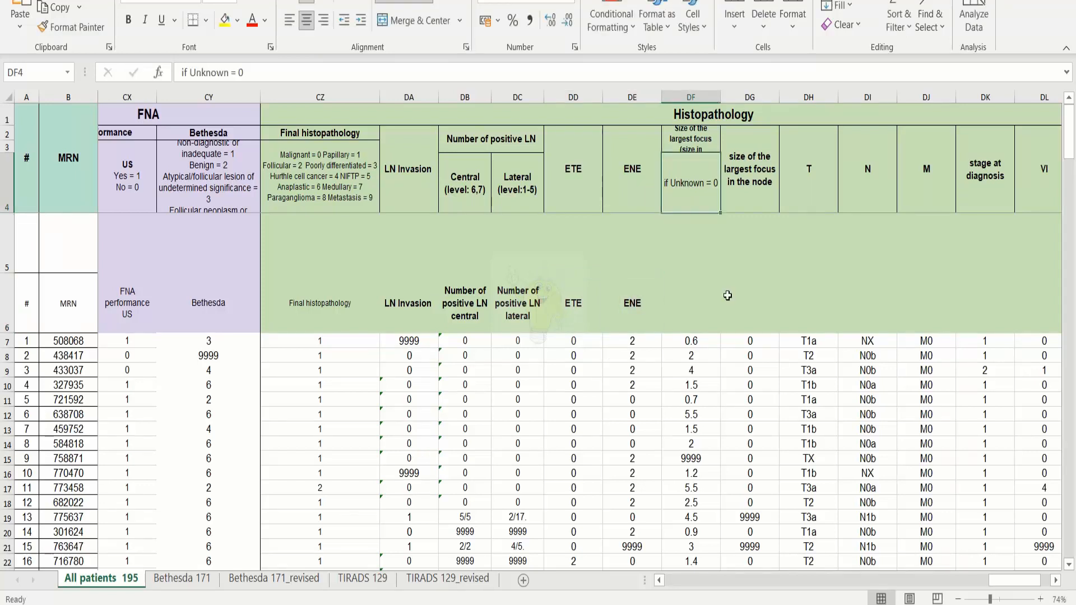
pyautogui.click(700, 136)
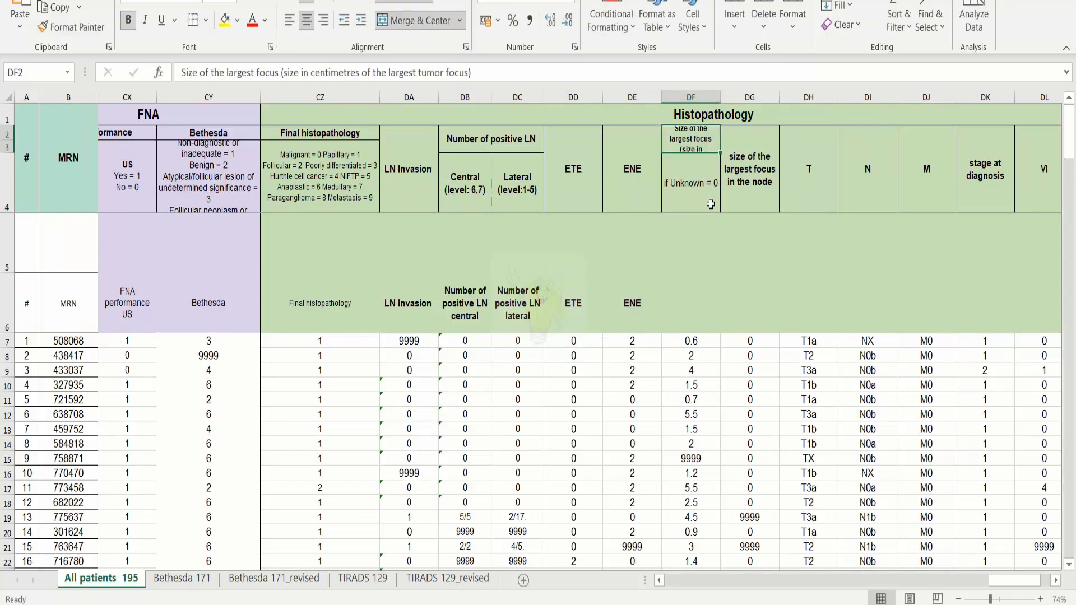
pyautogui.moveTo(279, 72); pyautogui.dragTo(175, 70)
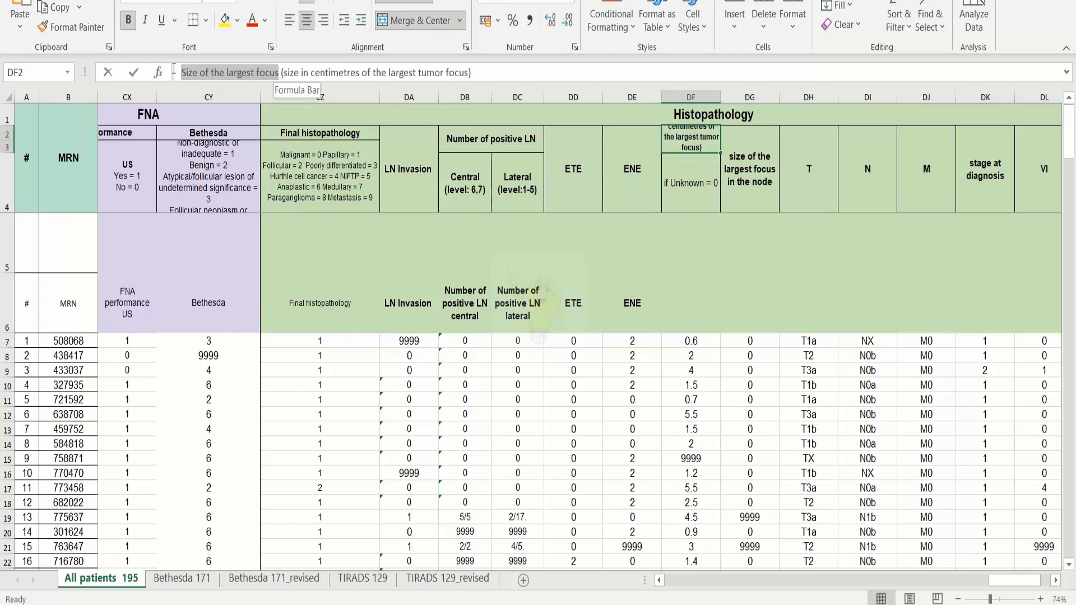
pyautogui.hotkey('ctrl', 'c')
pyautogui.click(667, 297)
pyautogui.hotkey('ctrl', 'v')
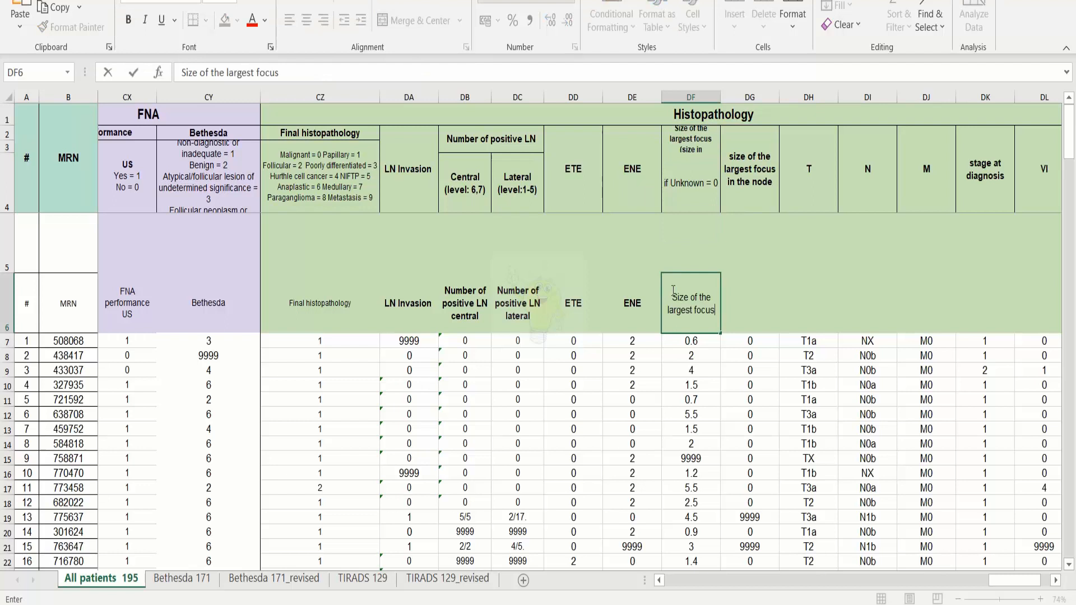
# Step: Copy the heading "size of the largest focus in the node" from DG2 into DG6
pyautogui.click(752, 200)
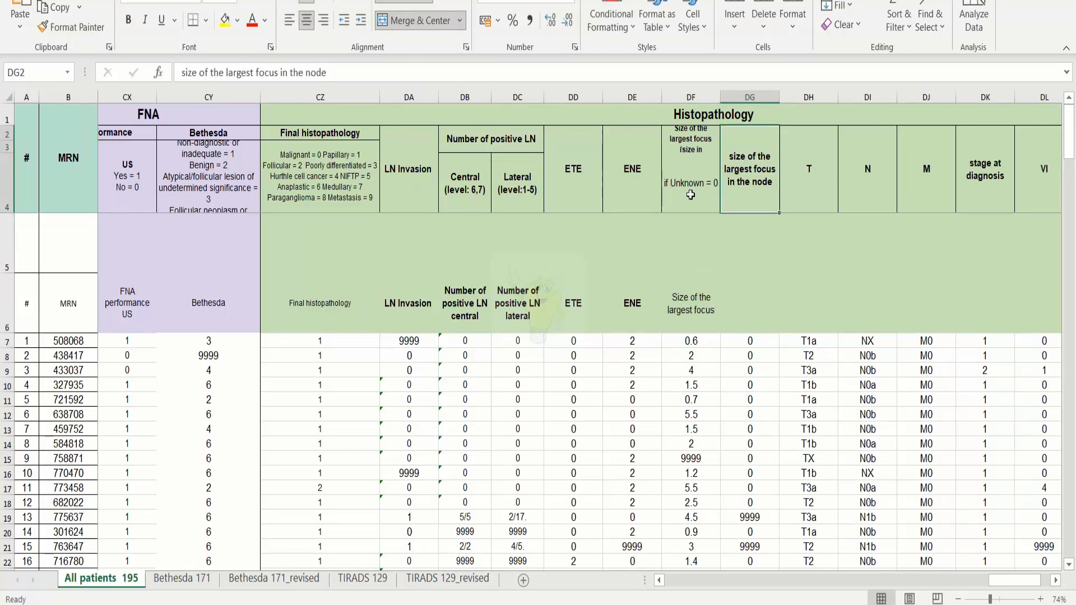
pyautogui.click(686, 149)
pyautogui.click(697, 200)
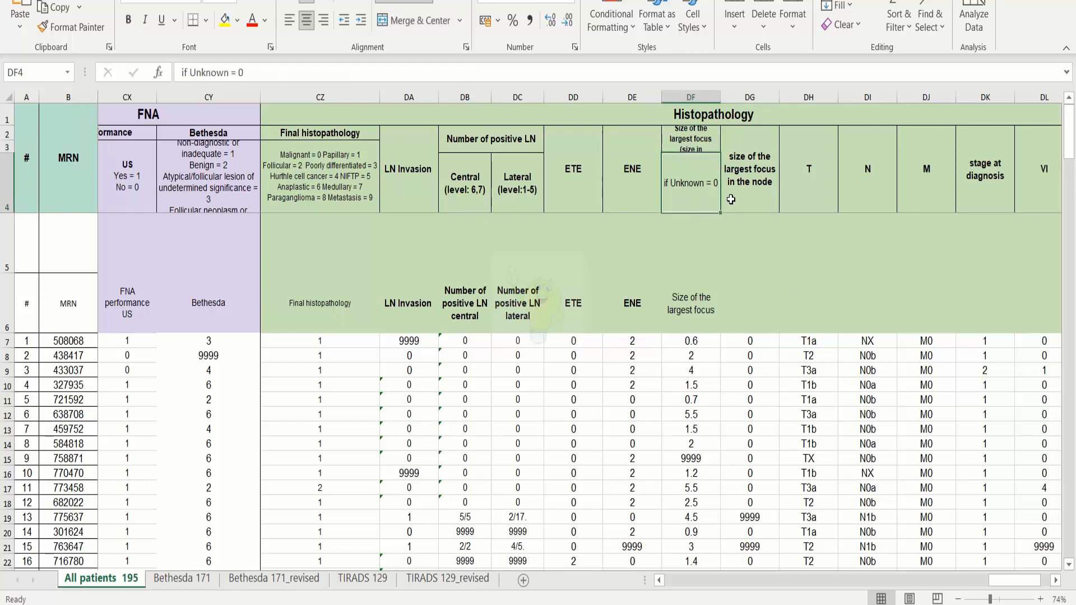
pyautogui.click(755, 183)
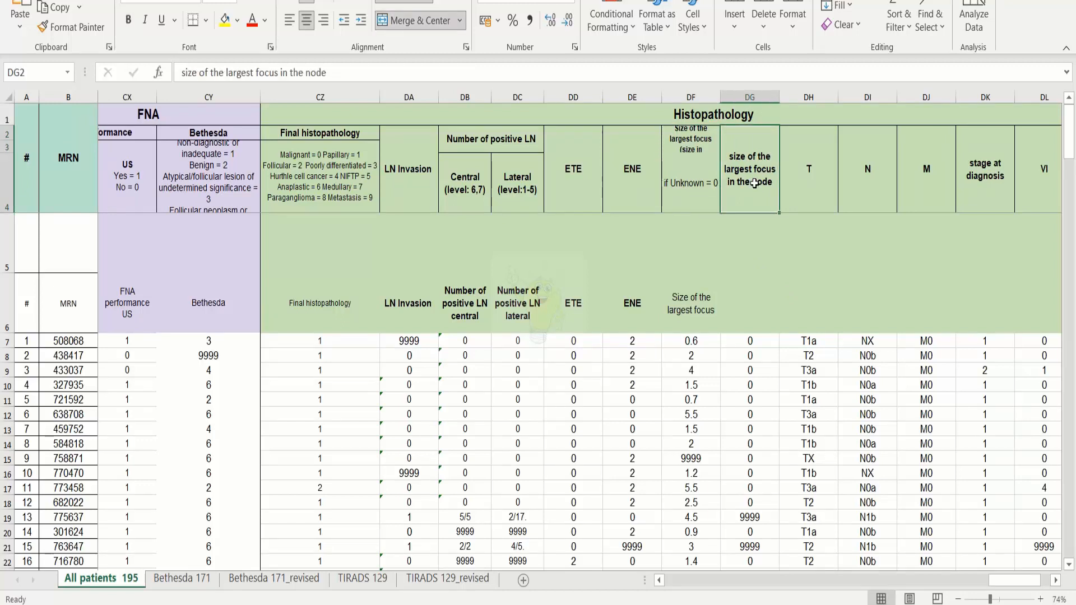
pyautogui.click(681, 183)
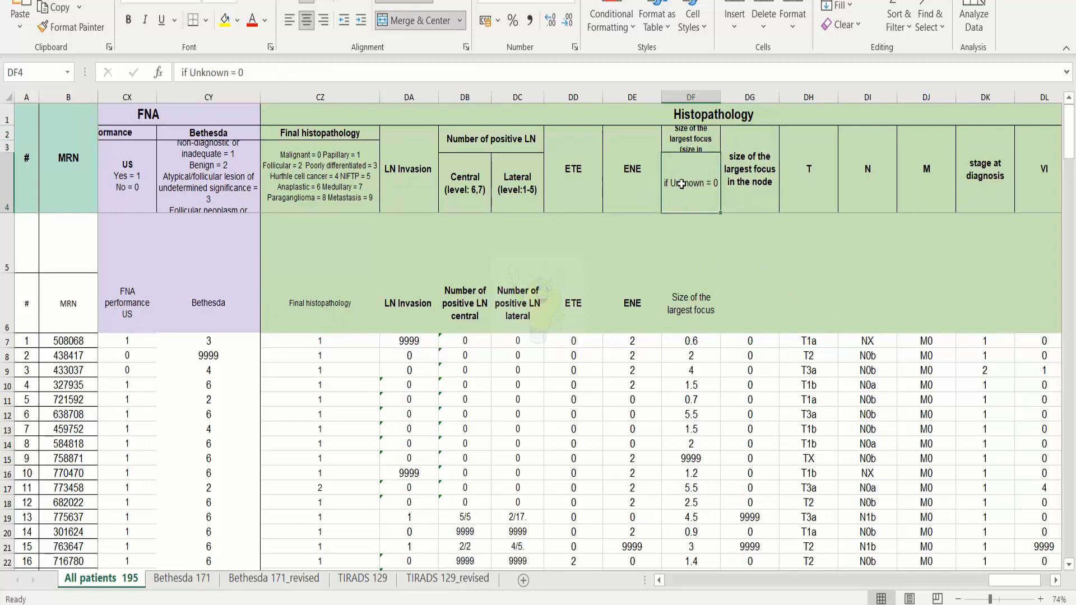
pyautogui.click(683, 144)
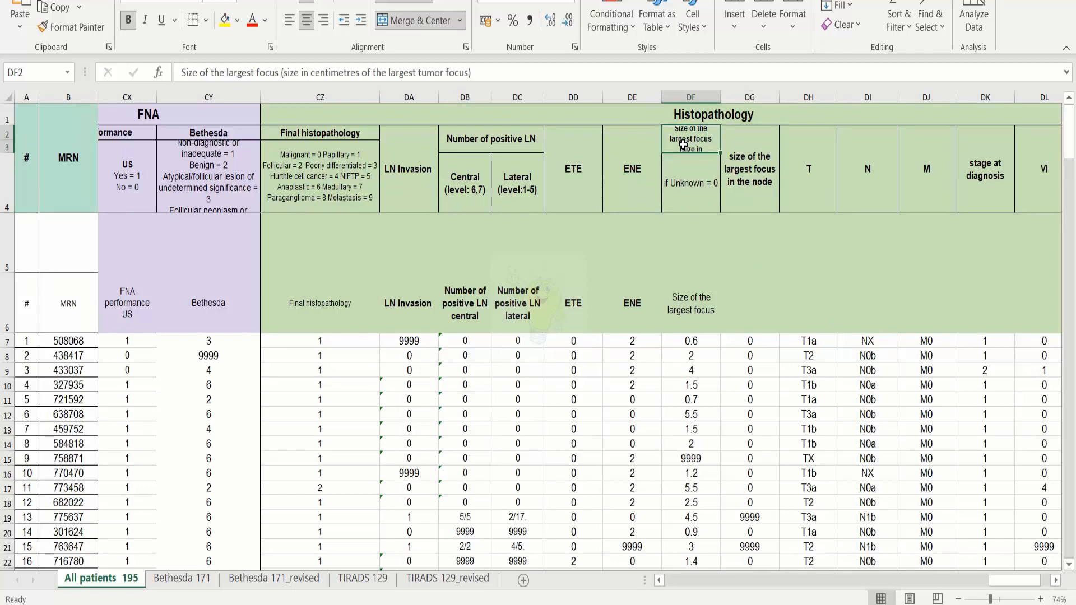
pyautogui.click(685, 306)
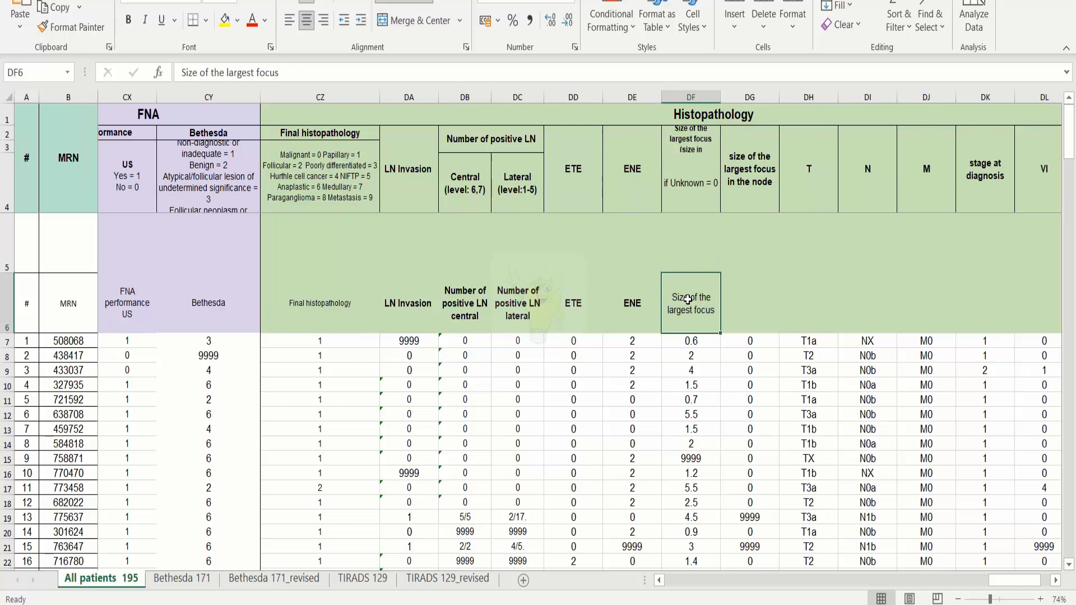
pyautogui.click(747, 174)
pyautogui.moveTo(330, 73); pyautogui.dragTo(140, 76)
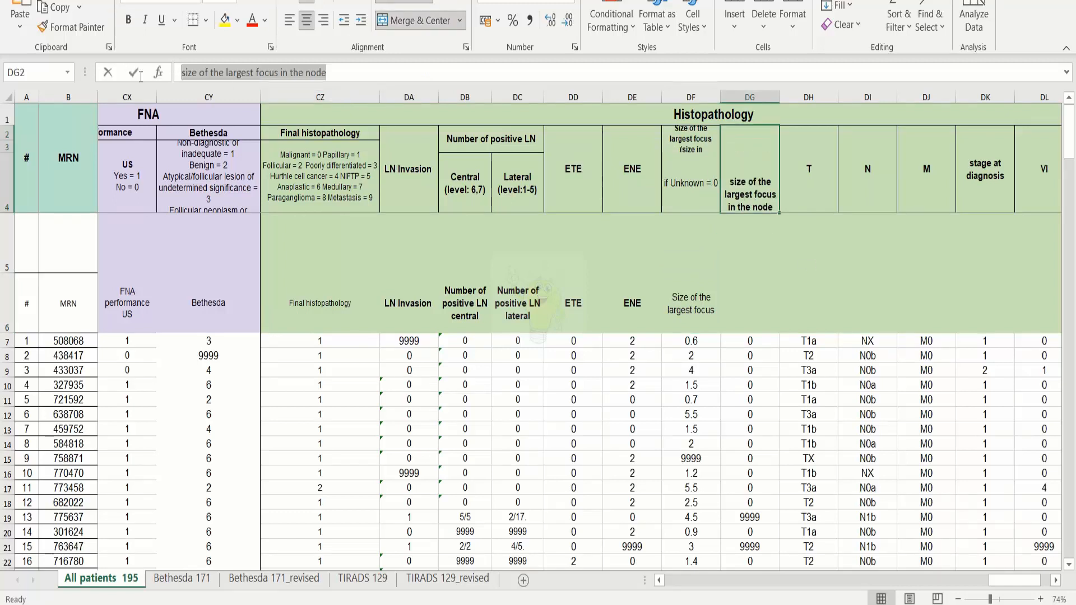
pyautogui.click(740, 282)
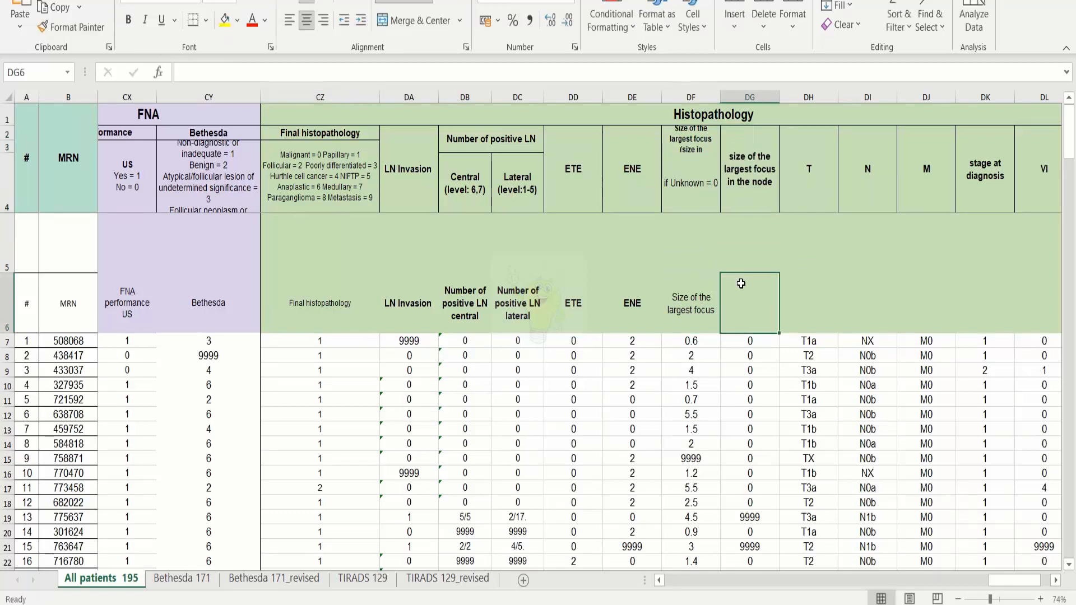
pyautogui.hotkey('ctrl', 'v')
# Step: Enter the headings T in DH6, N in DI6 and M in DJ6
pyautogui.click(816, 176)
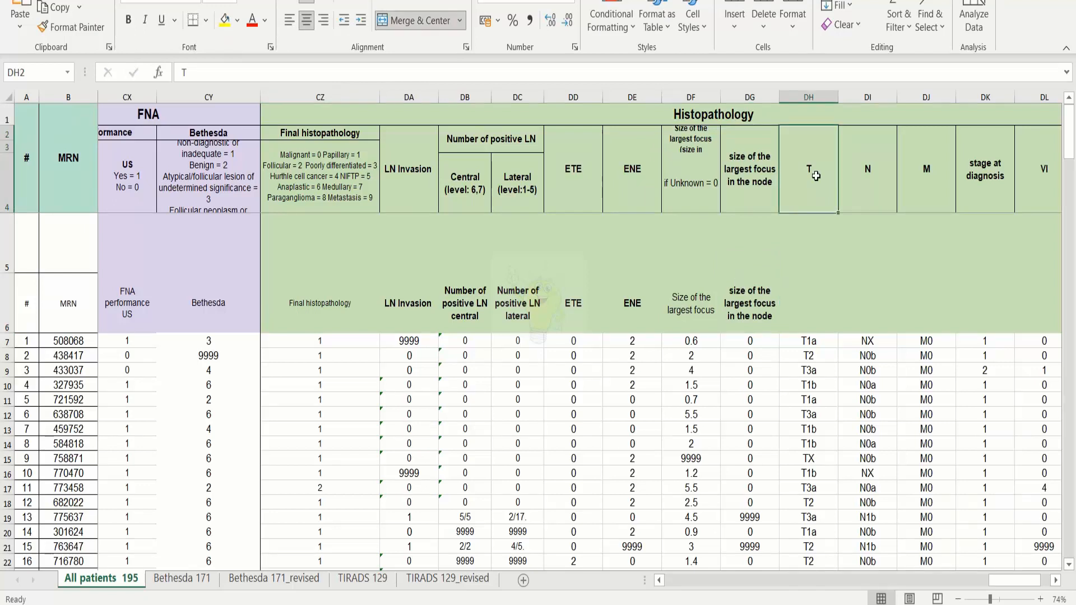
pyautogui.click(802, 311)
pyautogui.write('T')
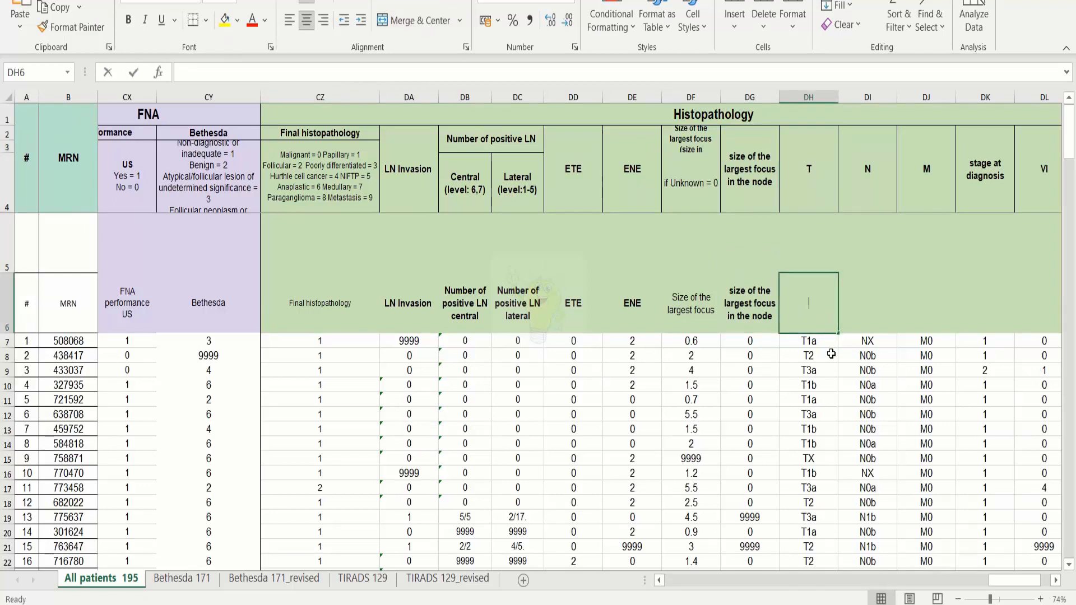
pyautogui.press('Tab')
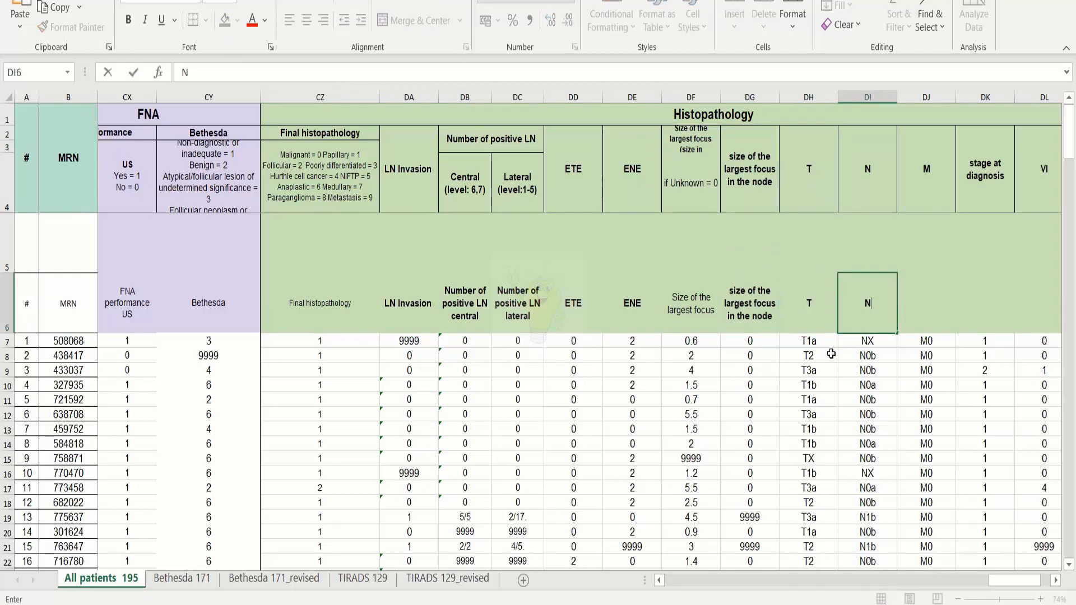
pyautogui.write('N')
pyautogui.press('Tab')
pyautogui.write('M')
pyautogui.press('Tab')
# Step: Copy the "stage at diagnosis" heading text from DK2 into DK6
pyautogui.press('Tab')
pyautogui.press('Tab')
pyautogui.press('Tab')
pyautogui.press('Tab')
pyautogui.press('Tab')
pyautogui.press('Tab')
pyautogui.press('Tab')
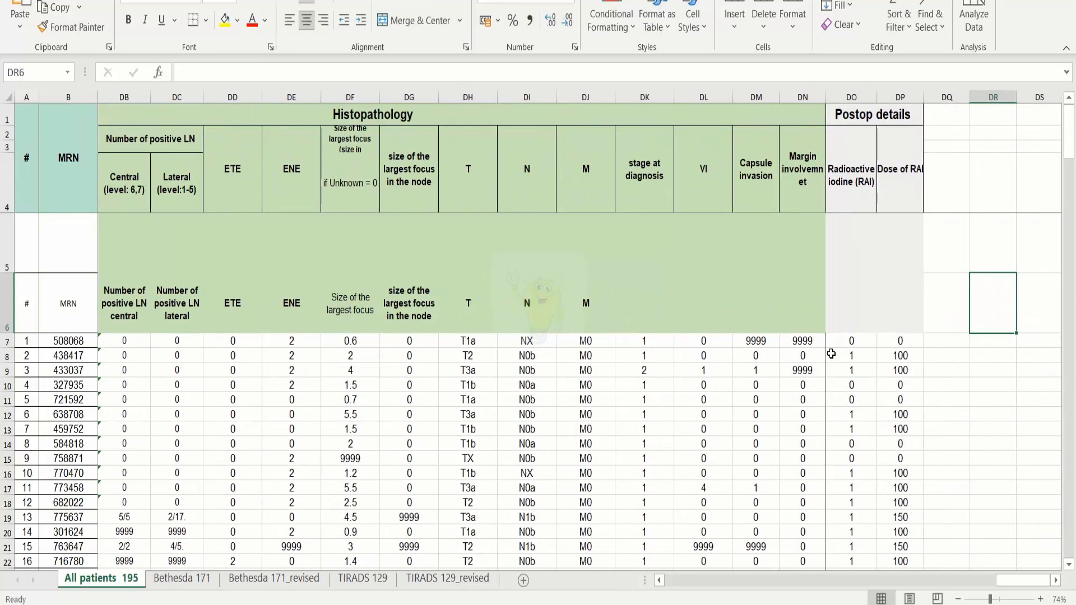
pyautogui.click(653, 187)
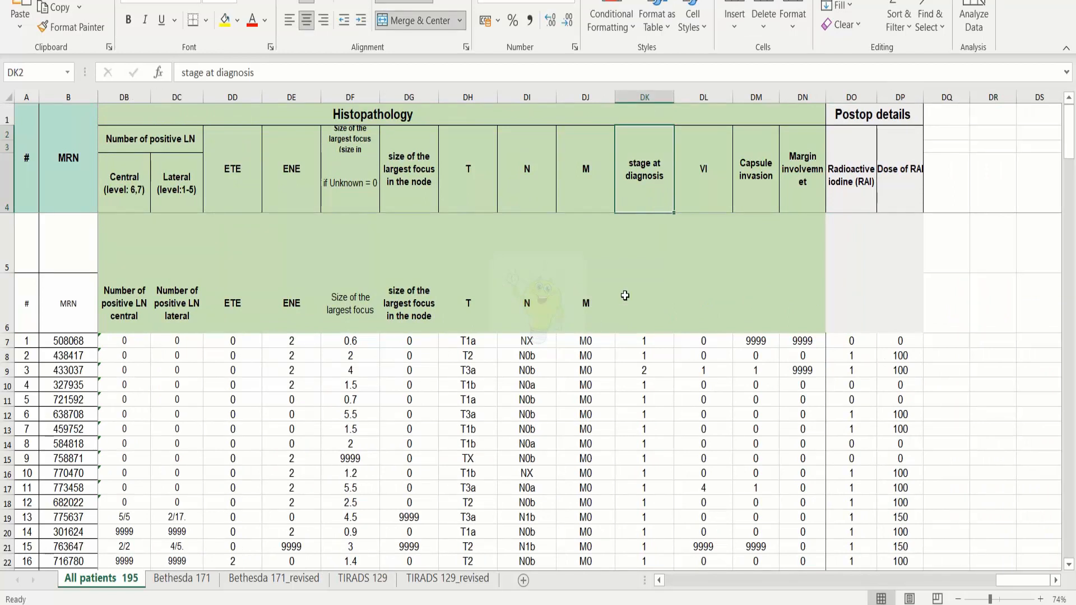
pyautogui.moveTo(275, 72); pyautogui.dragTo(106, 76)
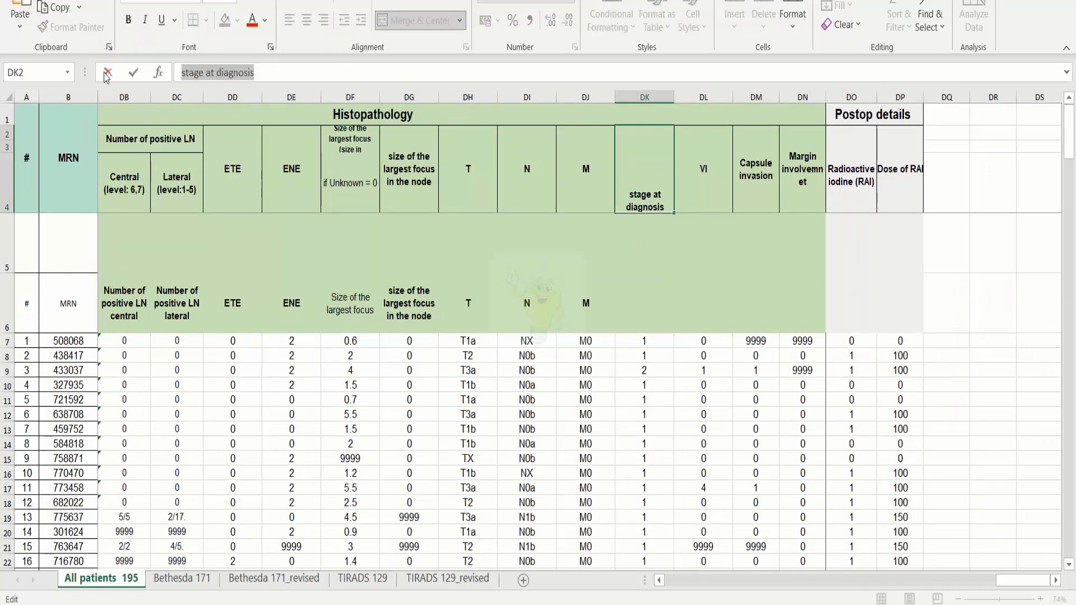
pyautogui.click(638, 295)
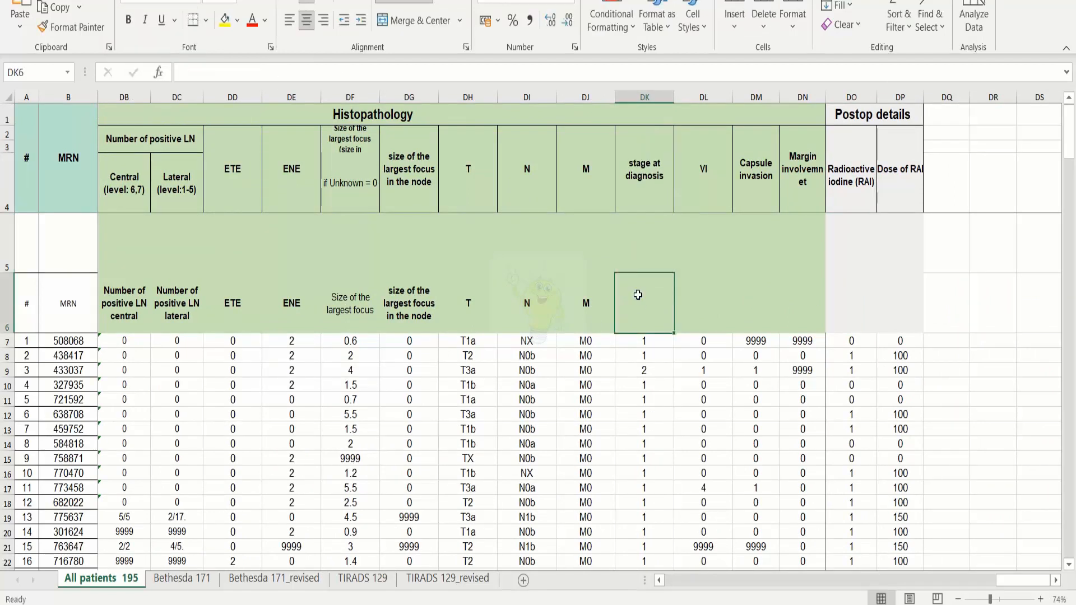
pyautogui.hotkey('ctrl', 'v')
# Step: Enter the heading VI in DL6, matching the merged heading above it
pyautogui.click(713, 163)
pyautogui.hotkey('ctrl', 'c')
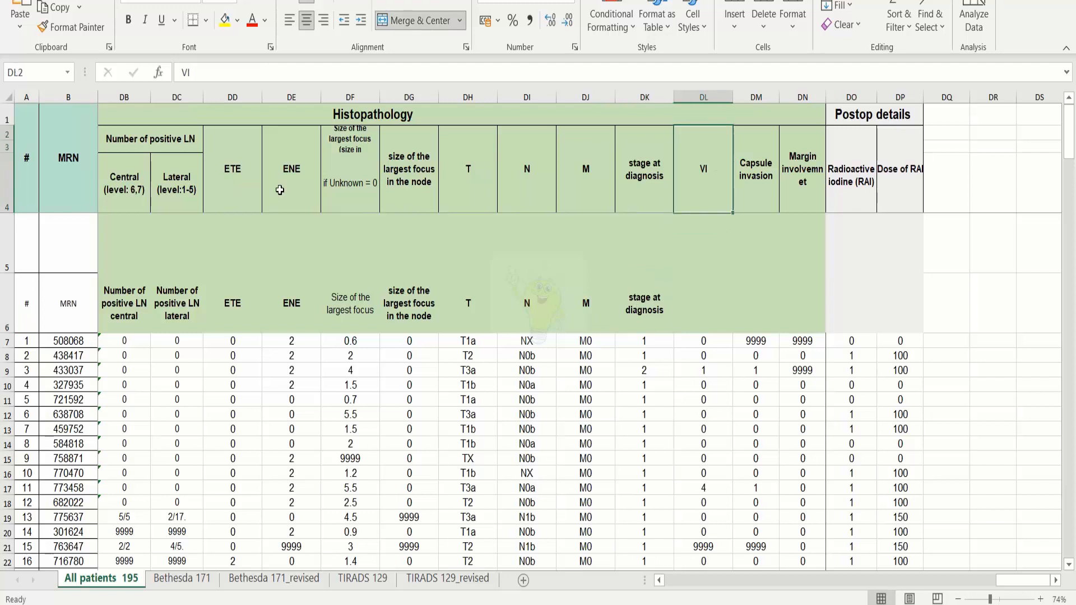
pyautogui.click(705, 308)
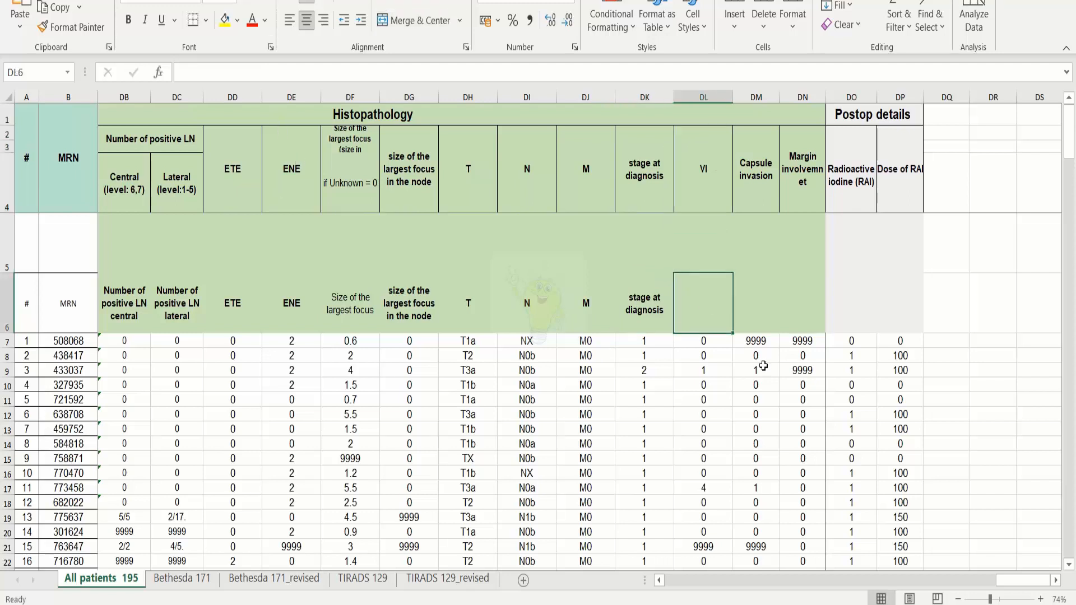
pyautogui.write('VI')
# Step: Copy the "Capsule invasion" heading text from DM2 into DM6
pyautogui.click(752, 212)
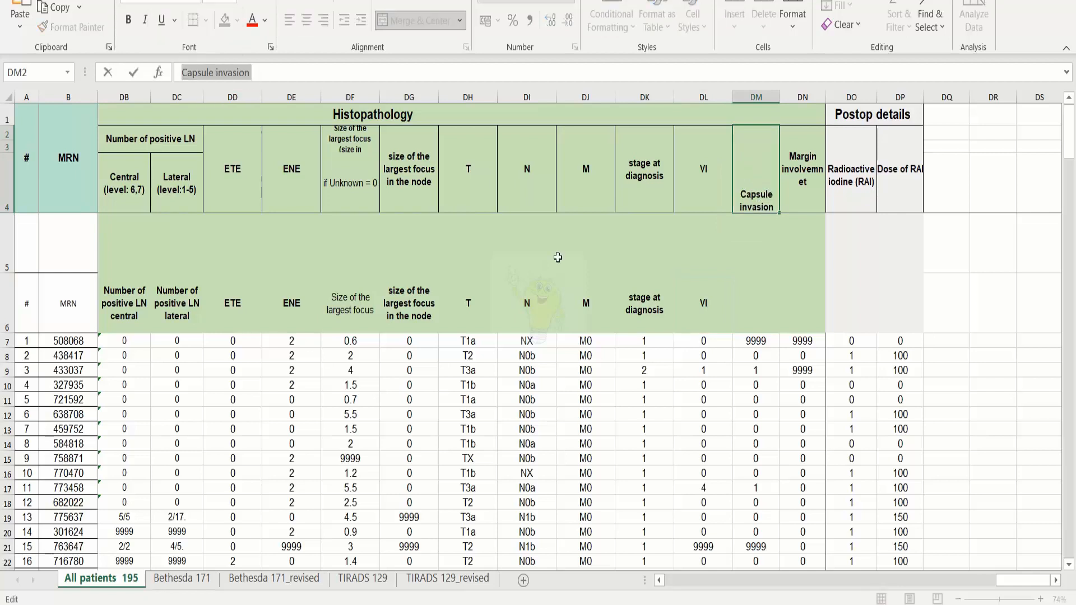
pyautogui.hotkey('ctrl', 'c')
pyautogui.press('Escape')
pyautogui.click(748, 297)
pyautogui.hotkey('ctrl', 'v')
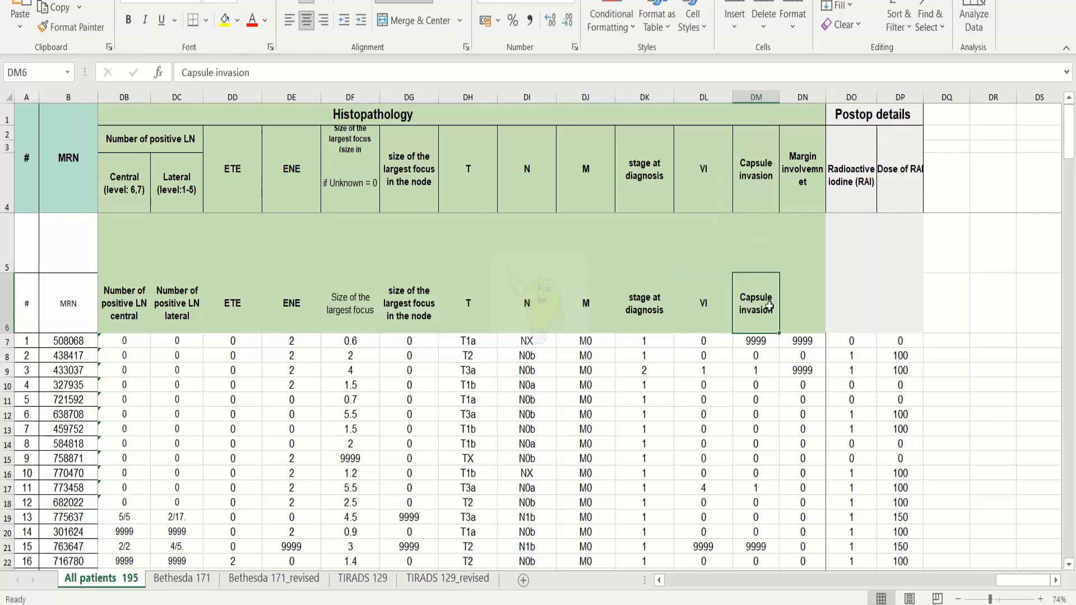
# Step: Copy the "Margin involvemnet" heading text from DN2 into DN6
pyautogui.click(796, 188)
pyautogui.moveTo(284, 70); pyautogui.dragTo(153, 71)
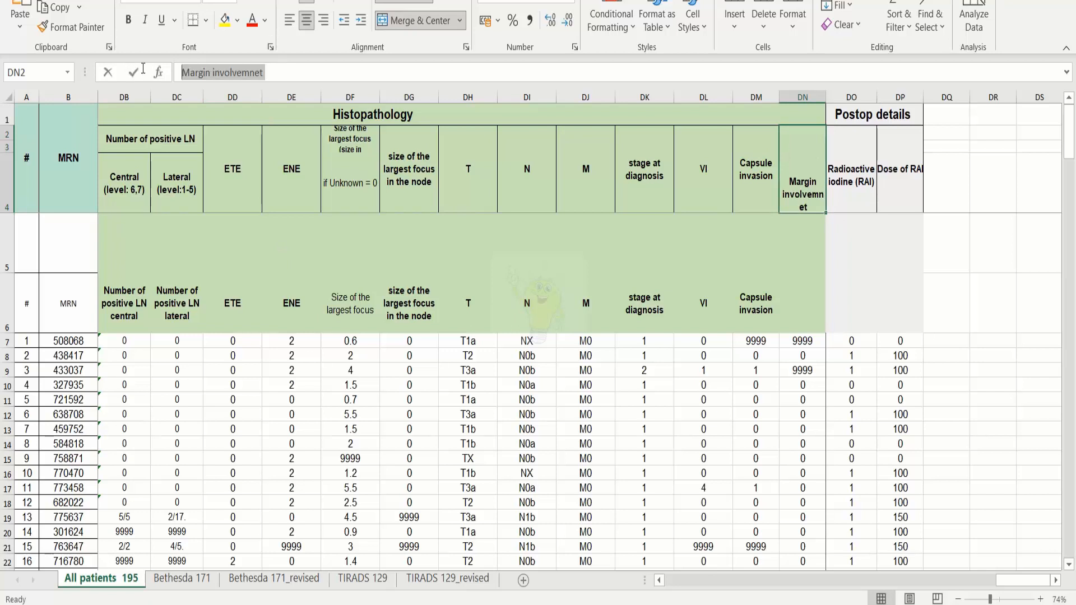
pyautogui.hotkey('ctrl', 'c')
pyautogui.press('Escape')
pyautogui.click(796, 278)
pyautogui.hotkey('ctrl', 'v')
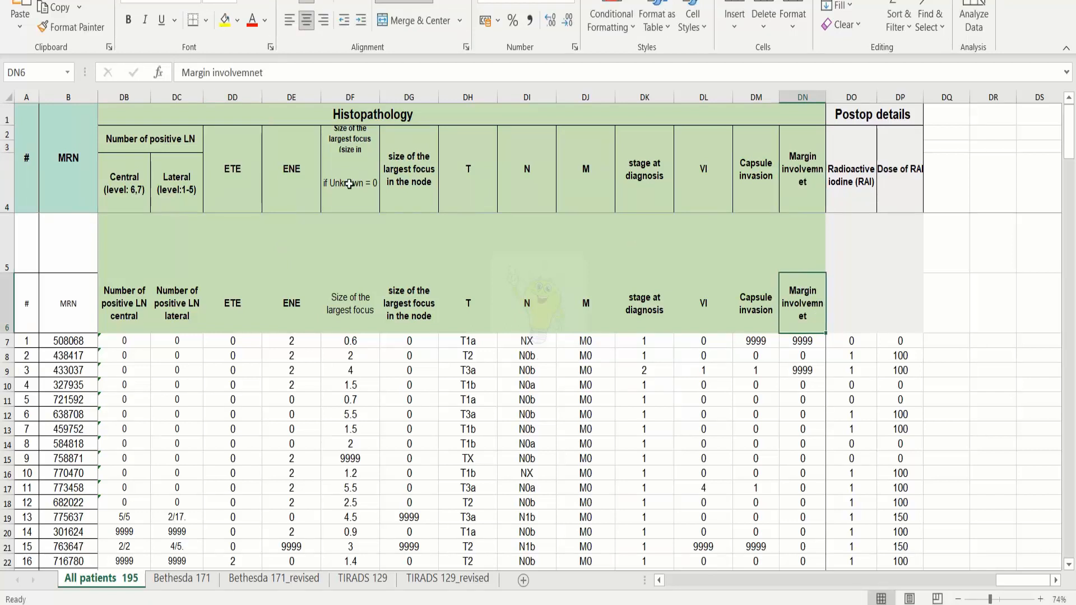
# Step: Copy the "Radioactive iodine (RAI)" heading text from DO2 into DO6
pyautogui.click(856, 167)
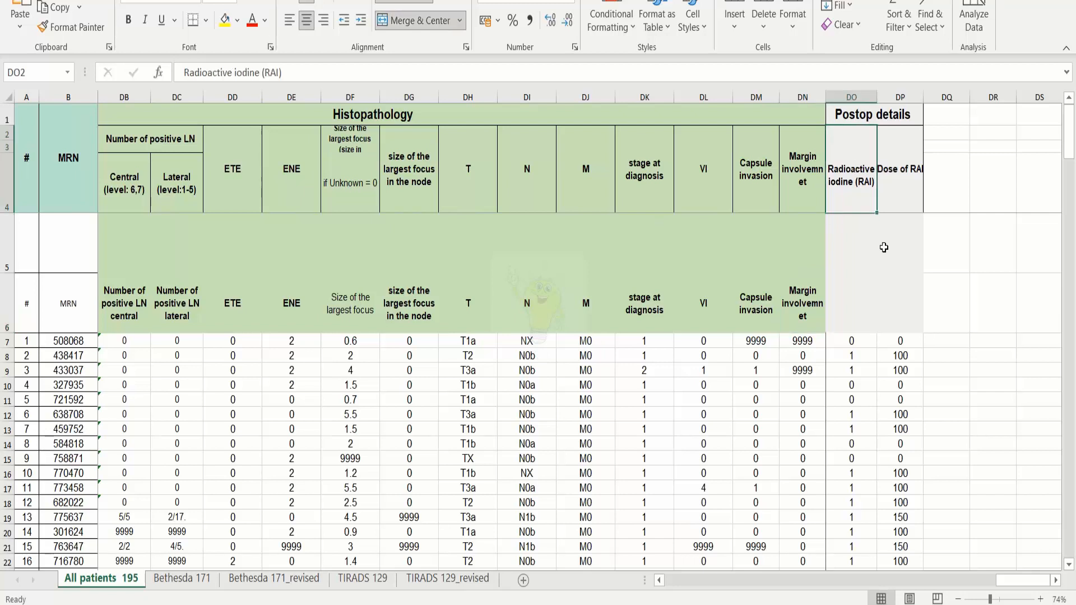
pyautogui.moveTo(285, 72); pyautogui.dragTo(78, 66)
pyautogui.click(858, 304)
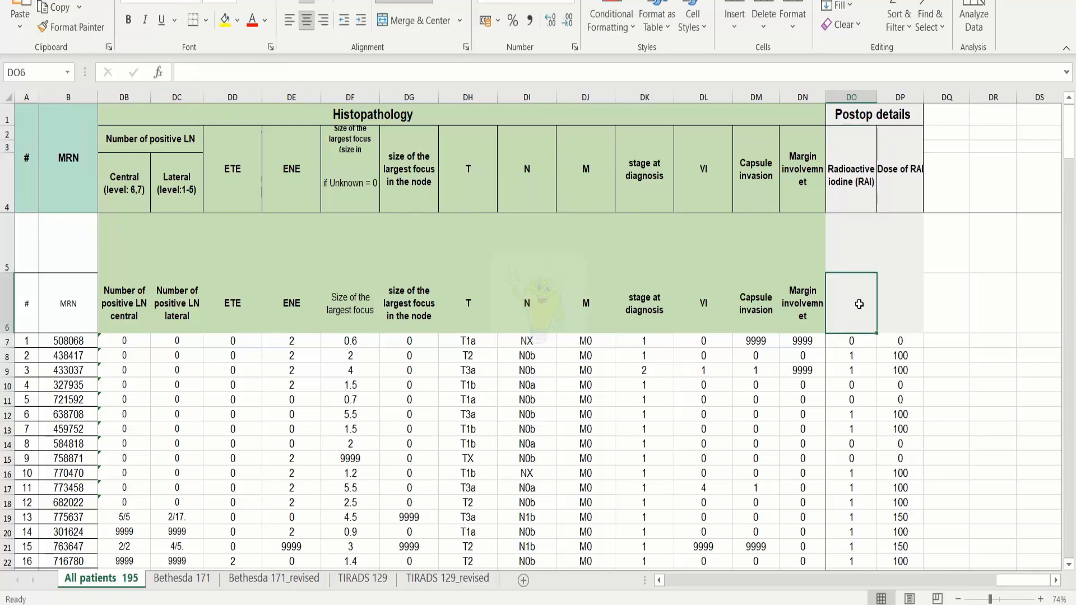
pyautogui.hotkey('ctrl', 'v')
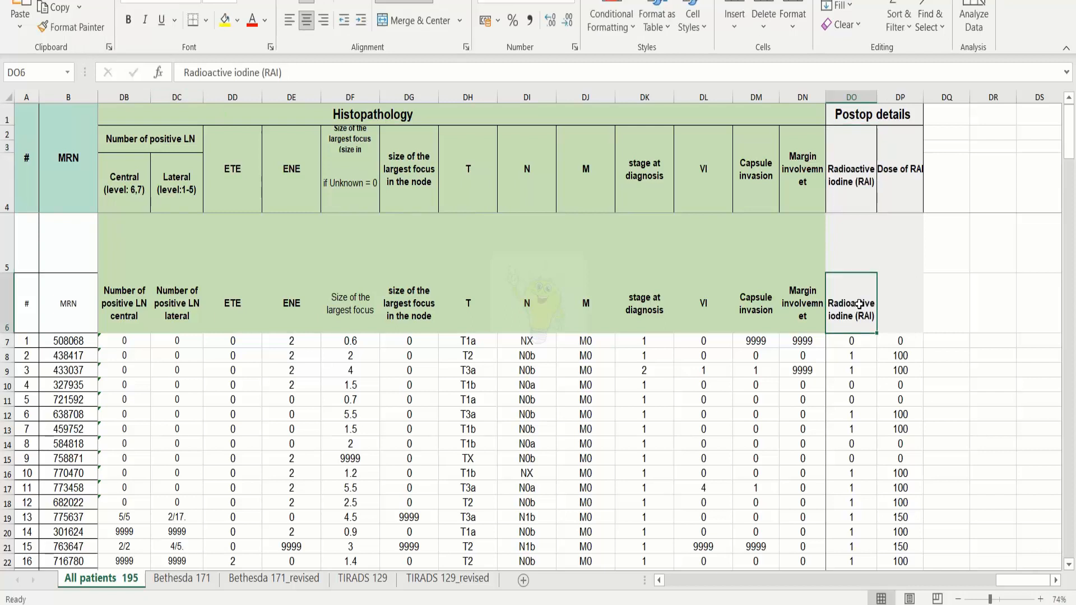
# Step: Copy the "Dose of RAI" heading text from DP2 into DP6
pyautogui.click(892, 182)
pyautogui.moveTo(231, 72); pyautogui.dragTo(85, 72)
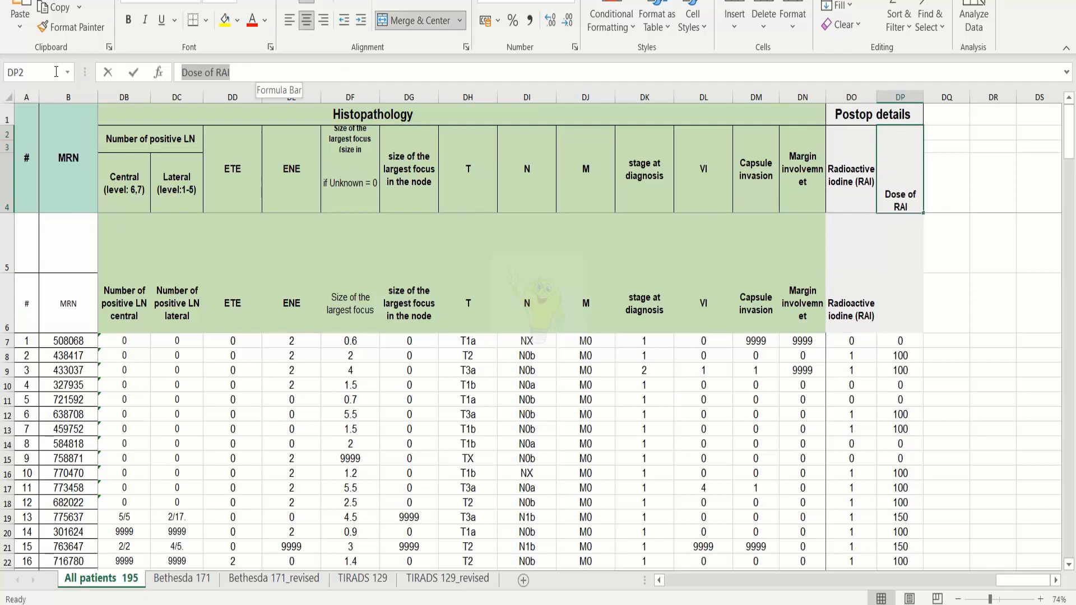
pyautogui.click(902, 272)
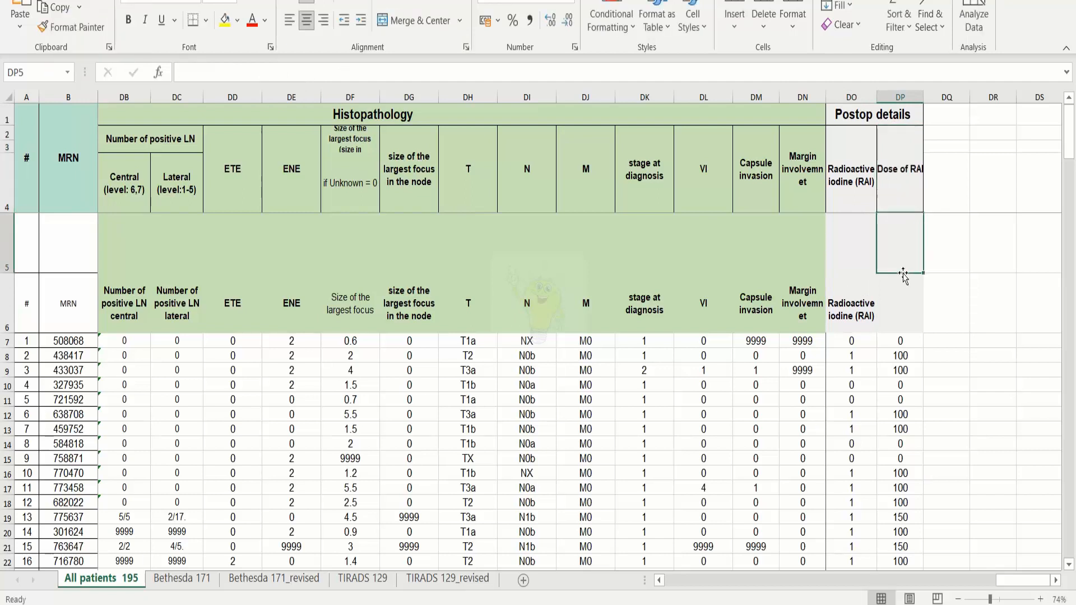
pyautogui.click(895, 317)
pyautogui.hotkey('ctrl', 'v')
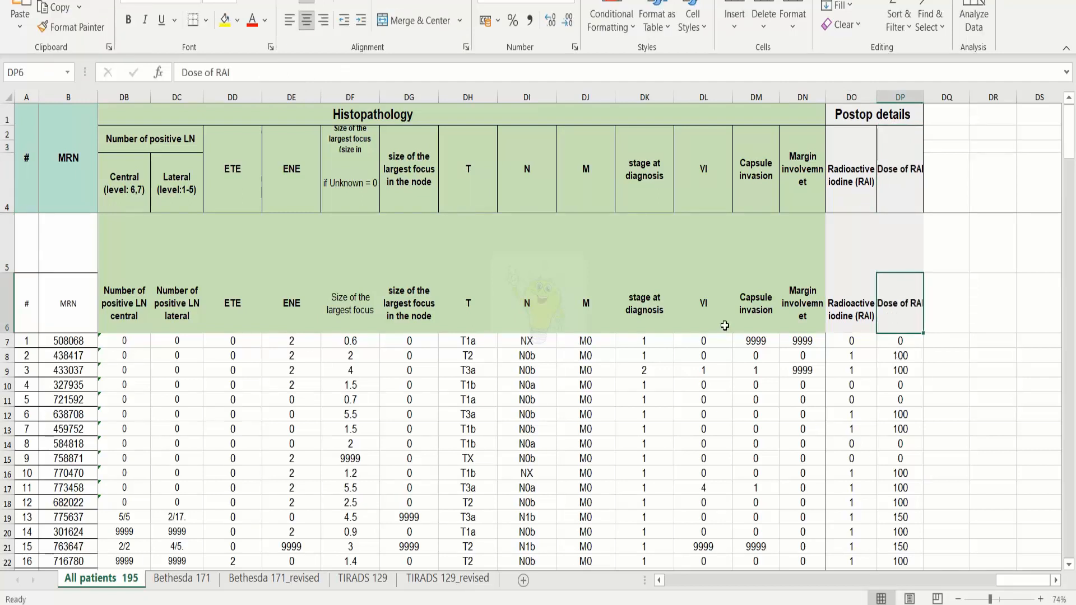
# Step: Review the row 6 headings from DP6 back to A6
pyautogui.press('Left')
pyautogui.press('Left')
pyautogui.press('Left')
pyautogui.press('Left')
pyautogui.press('Left')
pyautogui.press('Left')
pyautogui.press('Left')
pyautogui.press('Left')
pyautogui.press('Left')
pyautogui.press('Left')
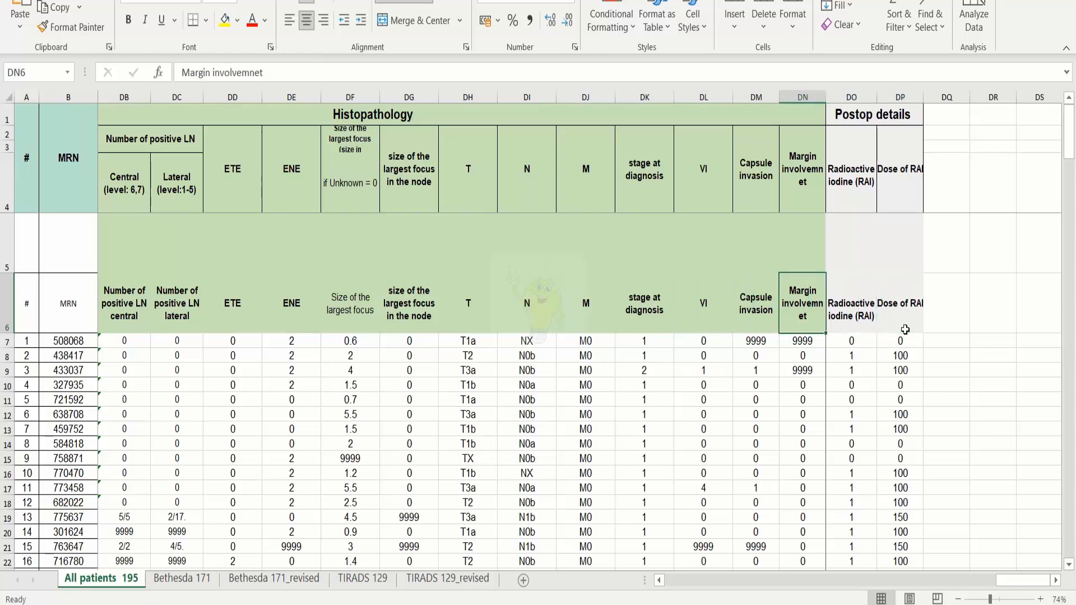
pyautogui.press('Left')
pyautogui.press('Left')
pyautogui.press('Left')
pyautogui.press('Left')
pyautogui.press('Left')
pyautogui.press('Left')
pyautogui.press('Left')
pyautogui.press('Left')
pyautogui.press('Left')
pyautogui.press('Left')
pyautogui.press('Left')
pyautogui.press('Left')
pyautogui.press('Left')
pyautogui.press('Left')
pyautogui.press('Left')
pyautogui.press('Left')
pyautogui.press('Left')
pyautogui.press('Left')
pyautogui.press('Left')
pyautogui.press('Left')
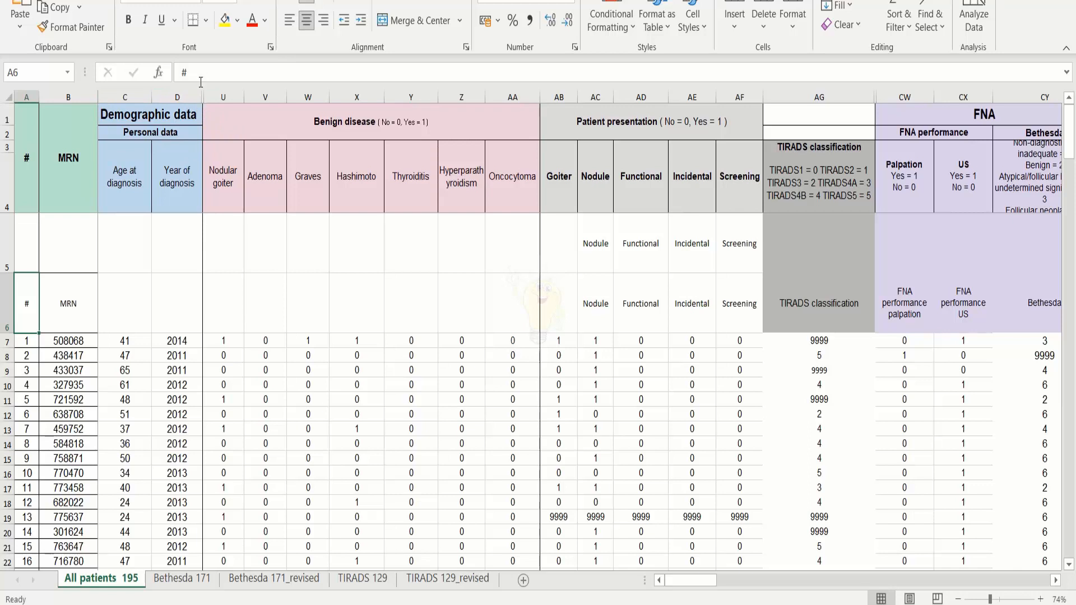
# Step: Try to unhide the hidden columns with only column A selected
pyautogui.click(27, 97)
pyautogui.rightClick(31, 99)
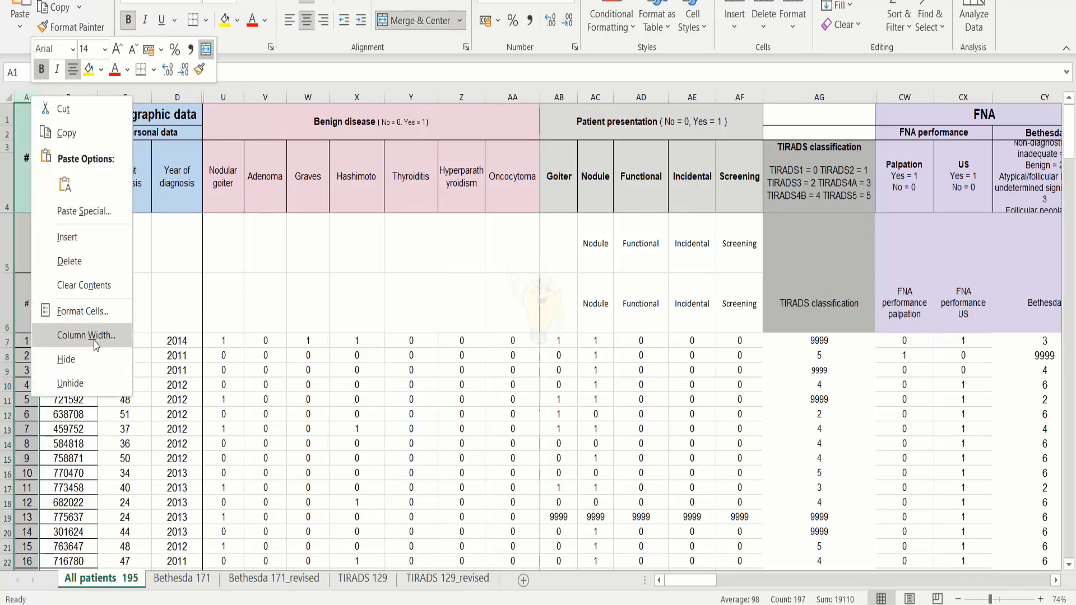
pyautogui.click(94, 375)
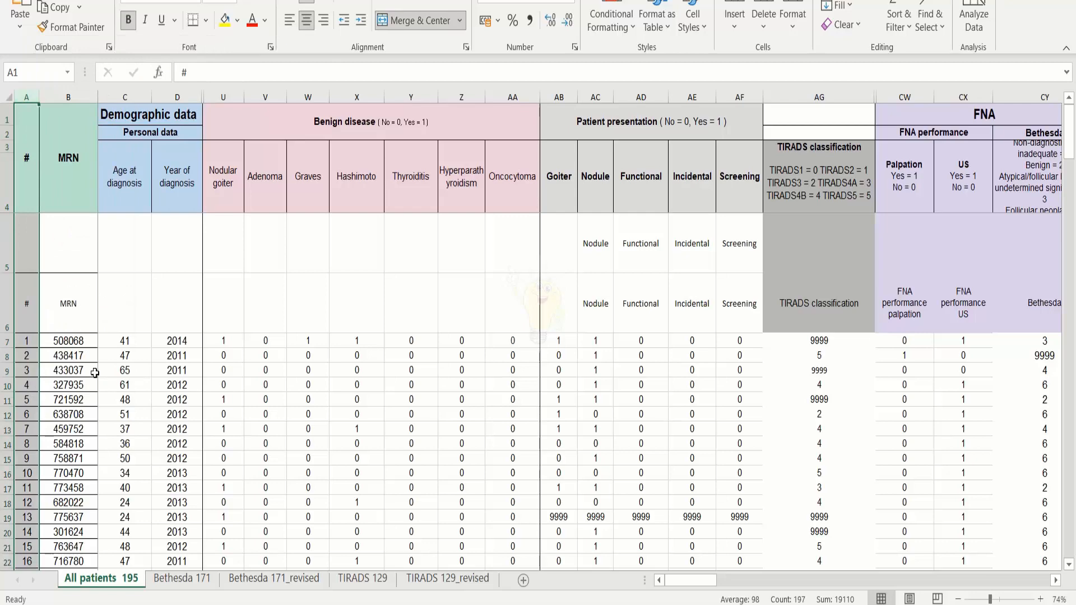
pyautogui.click(228, 238)
# Step: Unhide all hidden columns across the whole All patients 195 sheet
pyautogui.click(8, 97)
pyautogui.rightClick(60, 101)
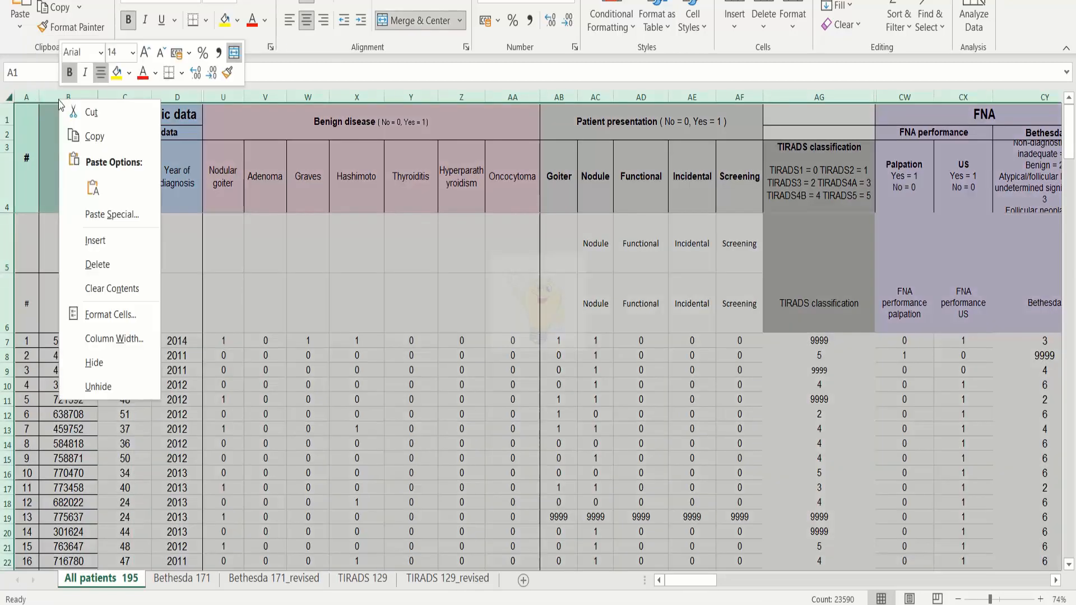
pyautogui.click(96, 386)
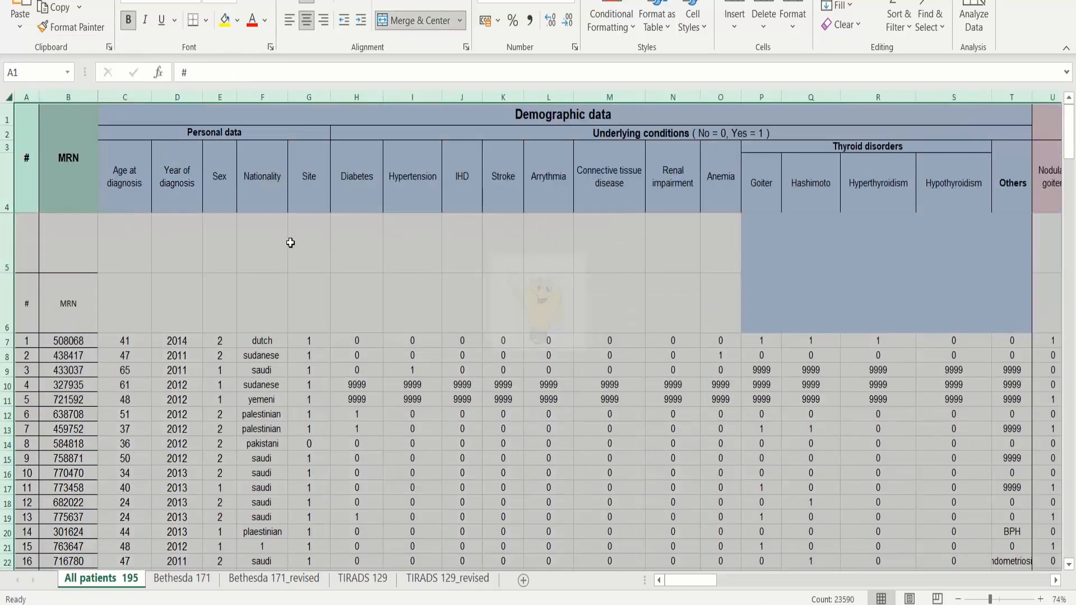
pyautogui.click(319, 252)
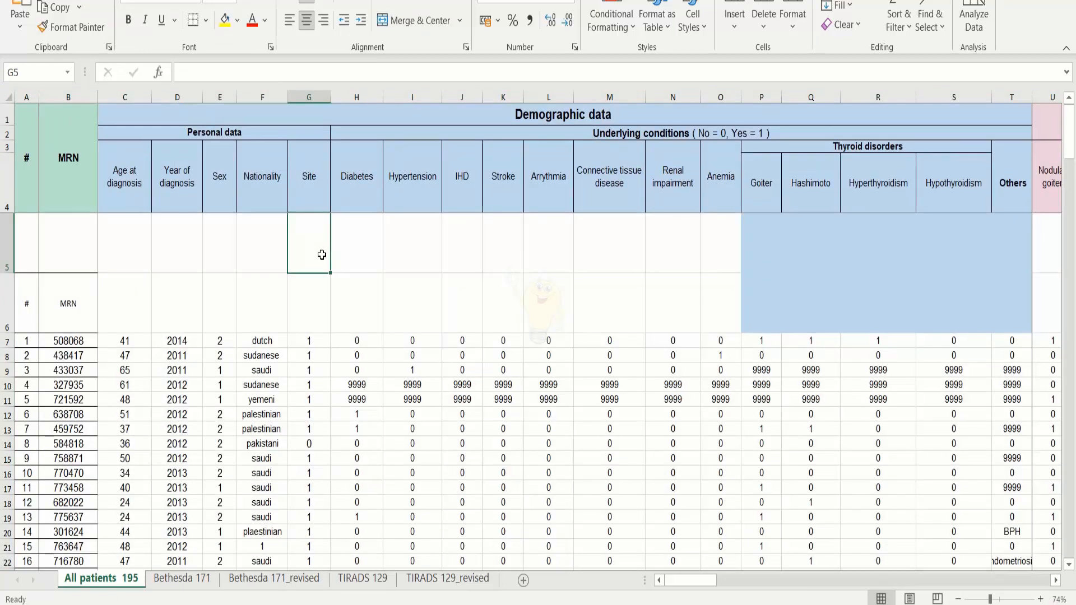
# Step: Copy the merged headings from "Age at diagnosis" to "Anemia" (C3:O4) and paste them as values into row 5 starting at C5
pyautogui.click(123, 183)
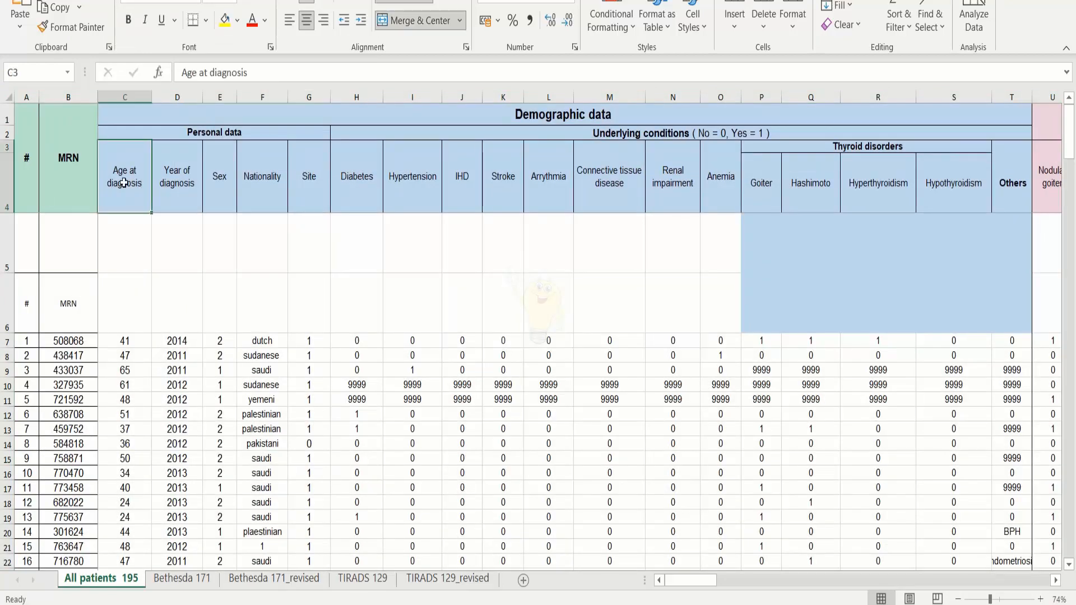
pyautogui.click(283, 197)
pyautogui.moveTo(125, 171); pyautogui.dragTo(716, 191)
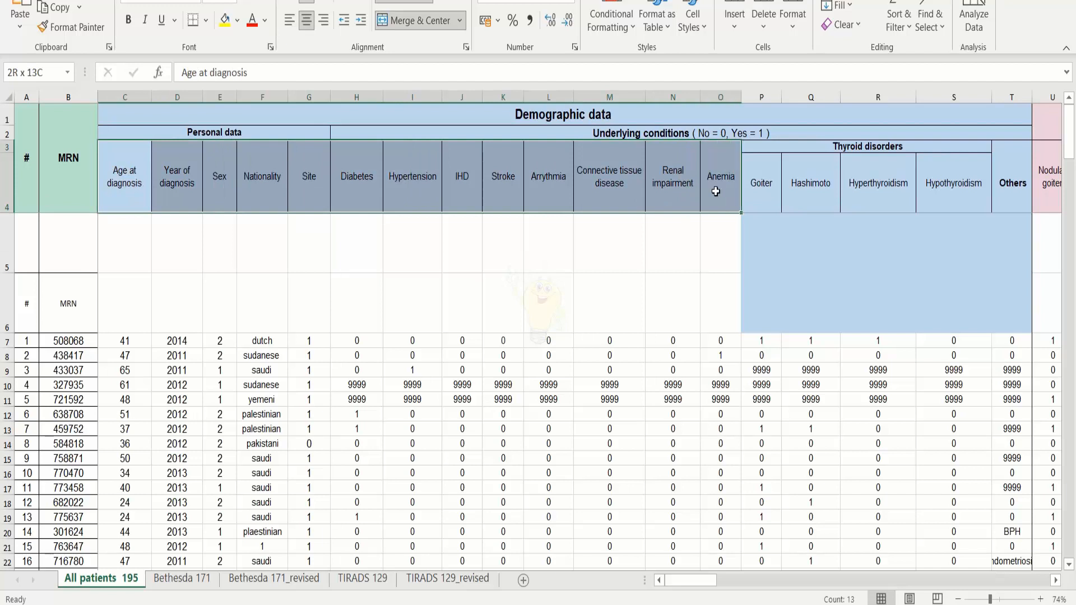
pyautogui.hotkey('ctrl', 'c')
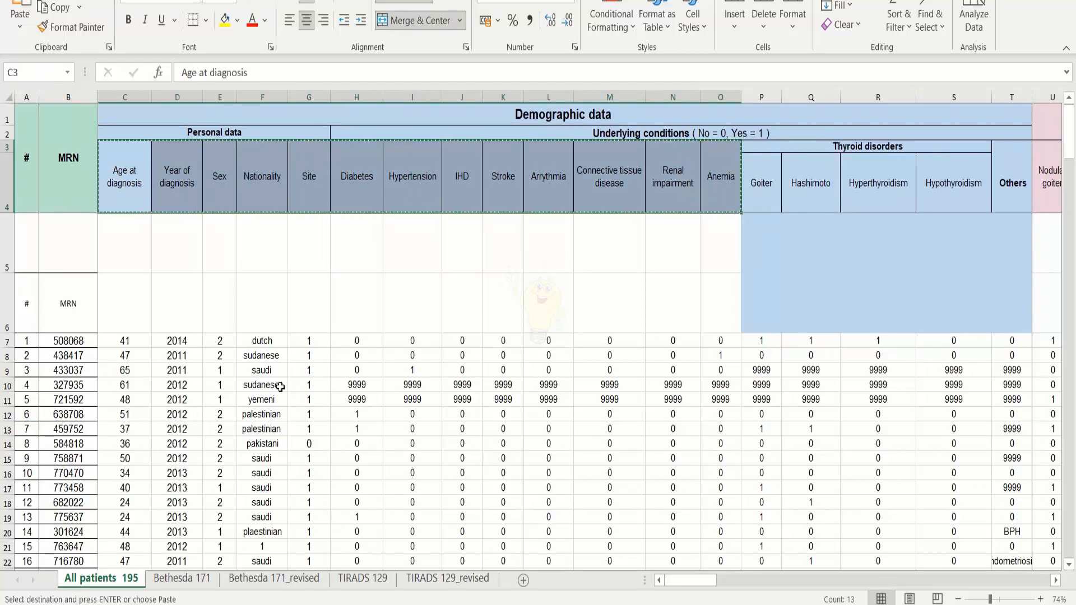
pyautogui.click(134, 261)
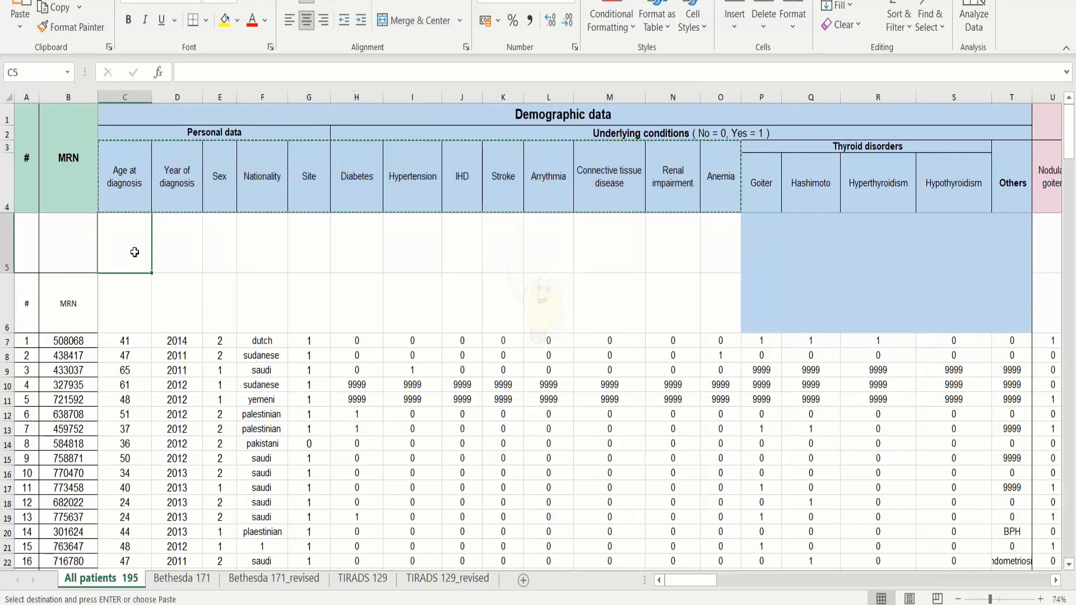
pyautogui.click(19, 36)
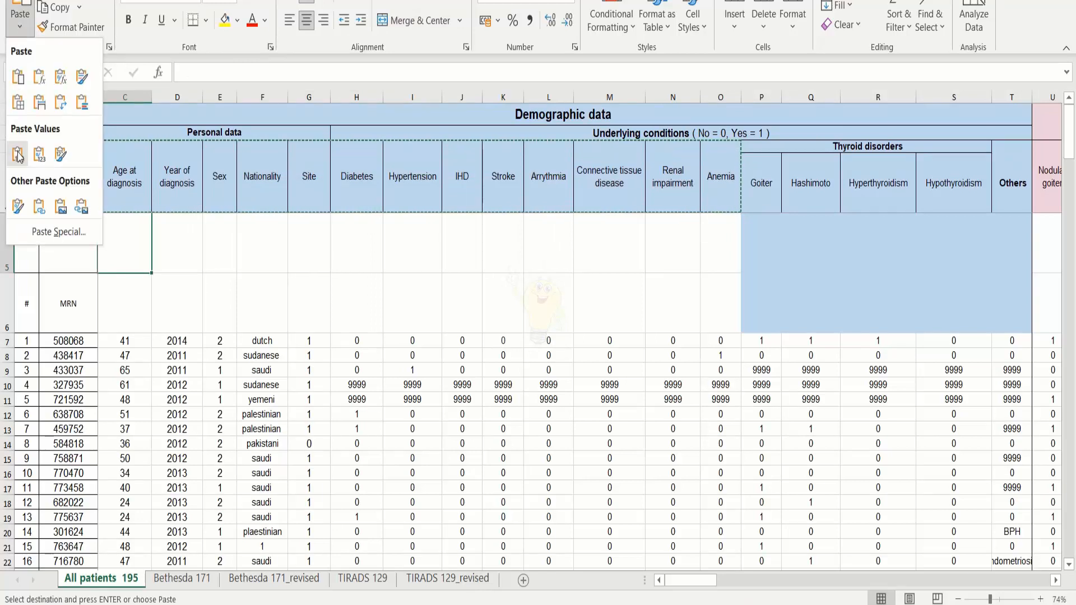
pyautogui.click(17, 221)
# Step: Copy the plain headings in C5:O5 and paste them as values into row 6 starting at C6
pyautogui.moveTo(137, 264); pyautogui.dragTo(714, 243)
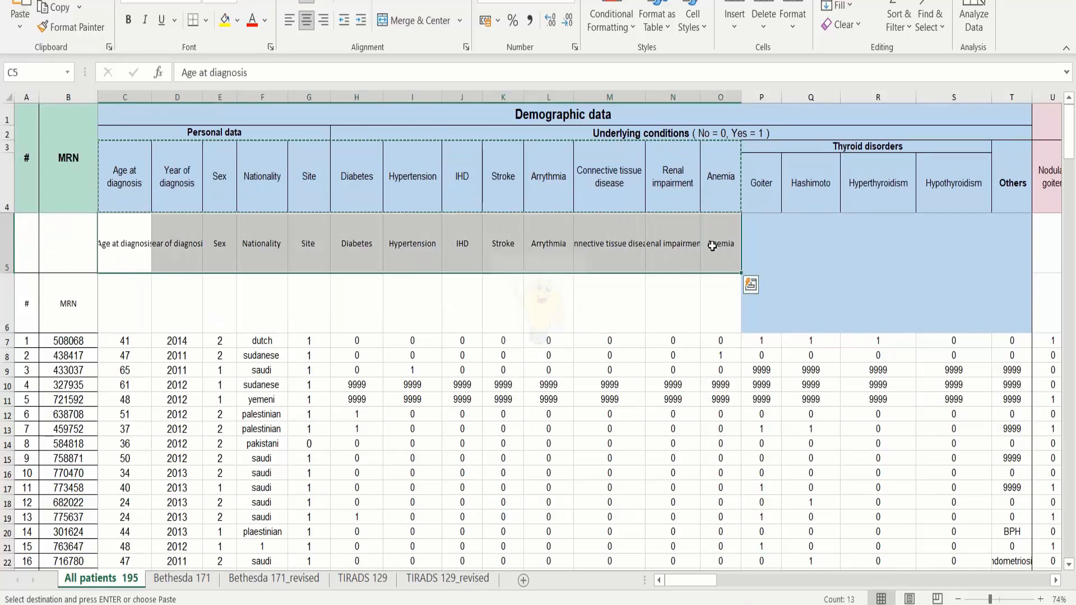
pyautogui.hotkey('ctrl', 'c')
pyautogui.click(116, 312)
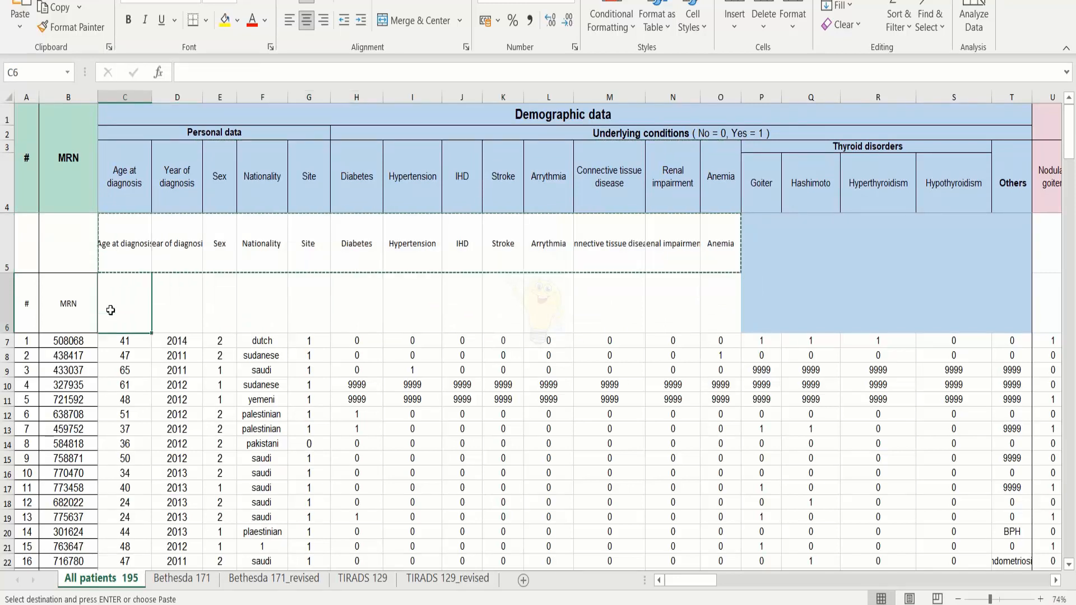
pyautogui.click(20, 27)
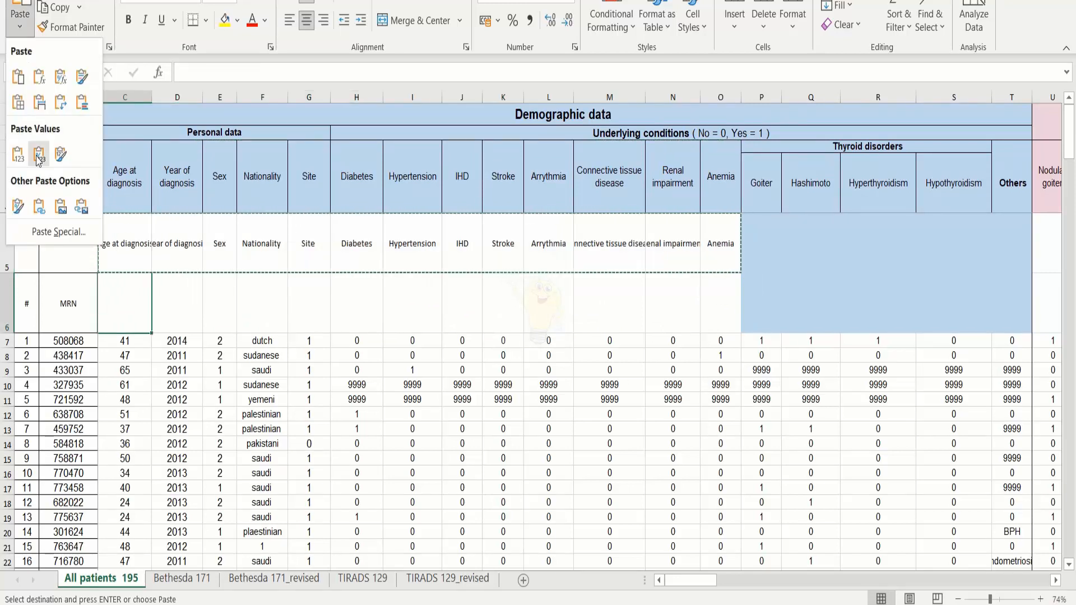
pyautogui.click(18, 151)
# Step: Examine the row 6 cells from P6 to AC6 for missing headings
pyautogui.click(763, 297)
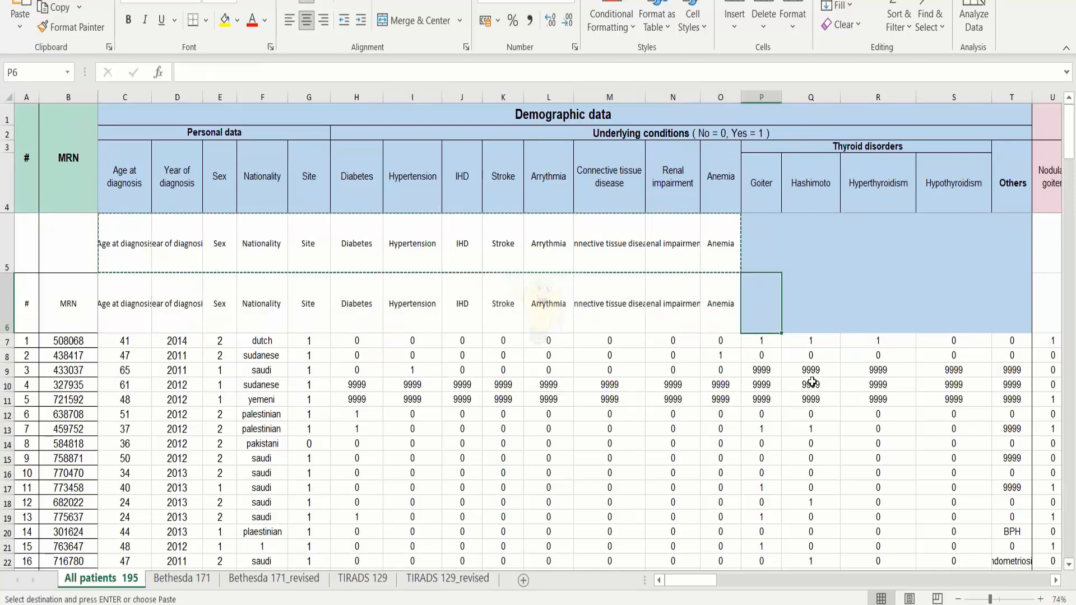
pyautogui.press('Right')
pyautogui.press('Right')
pyautogui.press('Right')
pyautogui.press('Right')
pyautogui.press('Right')
pyautogui.press('Right')
pyautogui.press('Right')
pyautogui.press('Right')
pyautogui.press('Right')
pyautogui.press('Right')
pyautogui.press('Right')
pyautogui.press('Right')
pyautogui.press('Right')
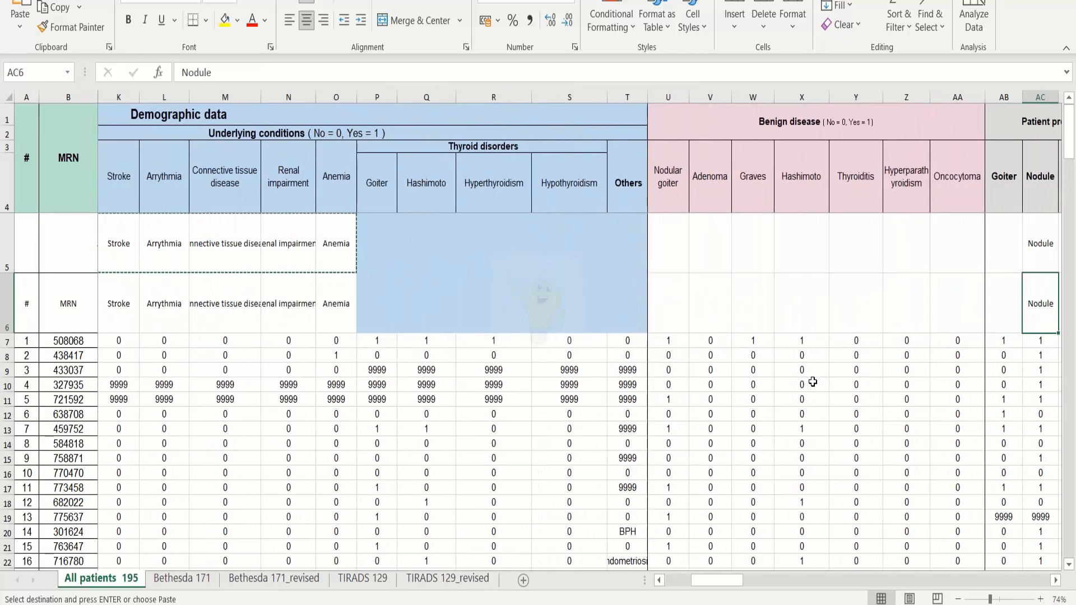
# Step: Copy the headings from "Goiter" to "Others" in P4:T4 and paste them as values into row 6 starting at P6
pyautogui.moveTo(376, 185); pyautogui.dragTo(611, 183)
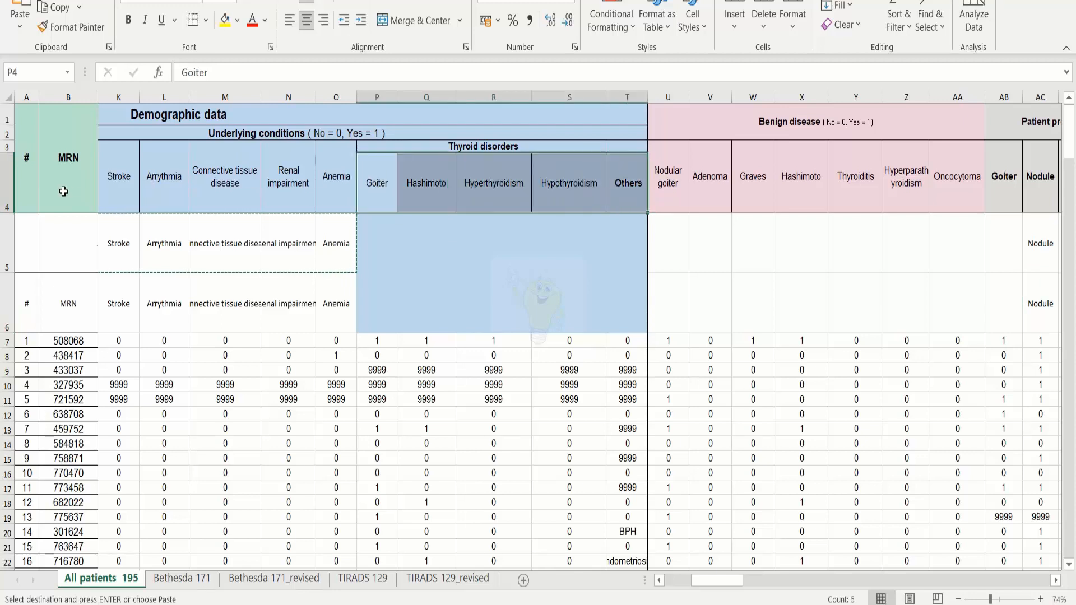
pyautogui.hotkey('ctrl', 'c')
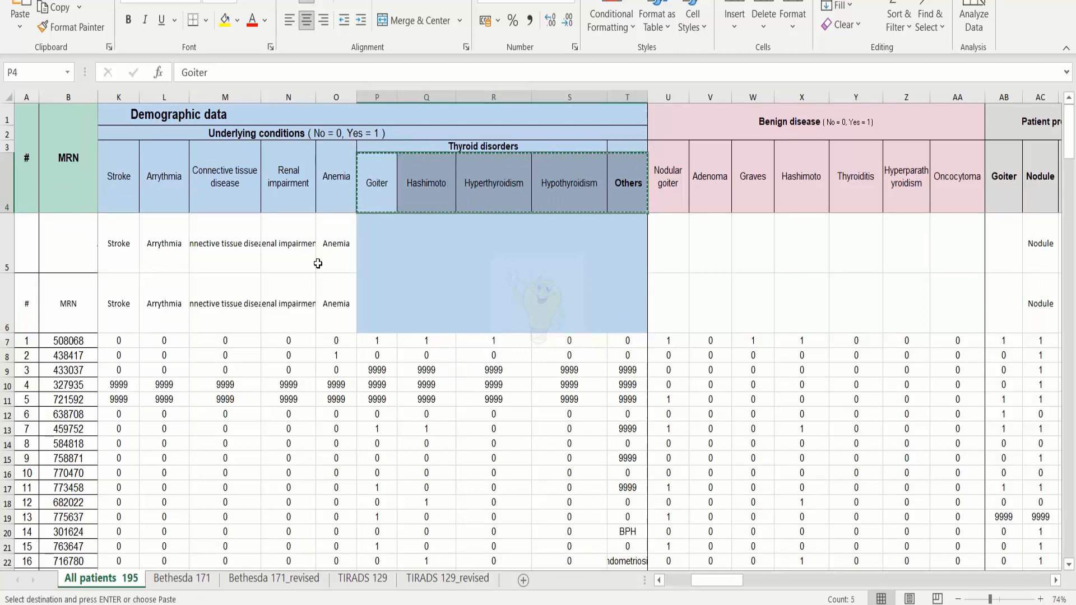
pyautogui.click(374, 297)
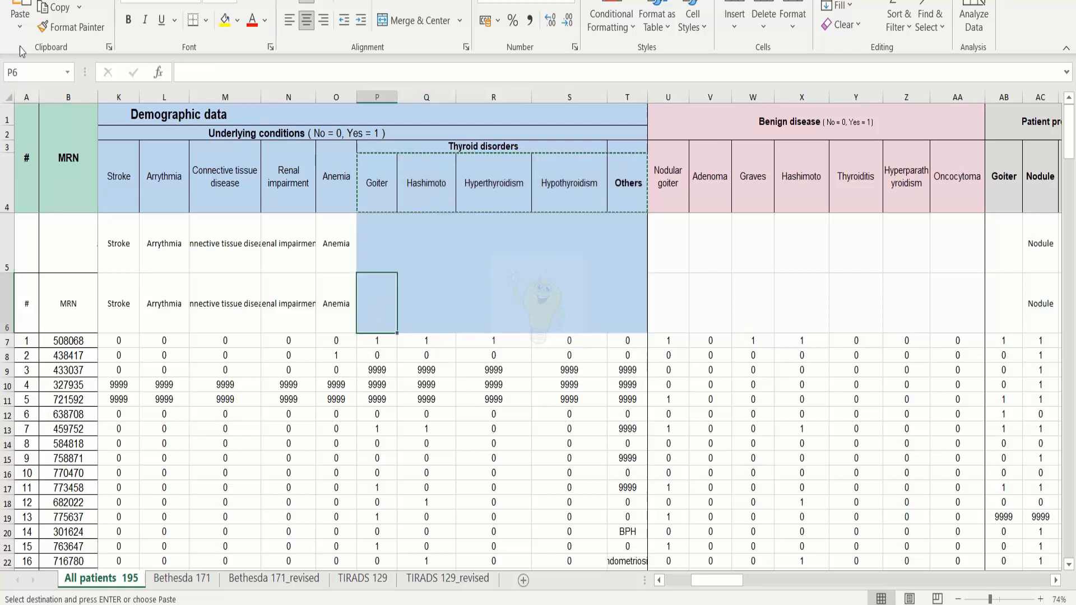
pyautogui.click(20, 27)
pyautogui.click(18, 154)
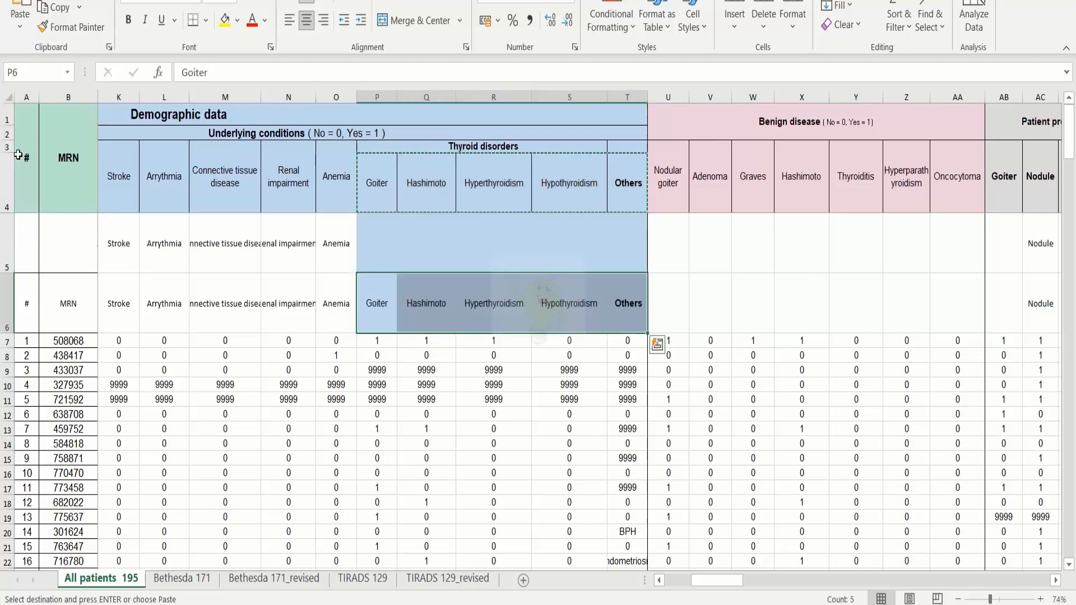
# Step: Copy the merged Benign disease headings from "Nodular goiter" to "Oncocytoma" and paste them as values starting at U5
pyautogui.click(666, 184)
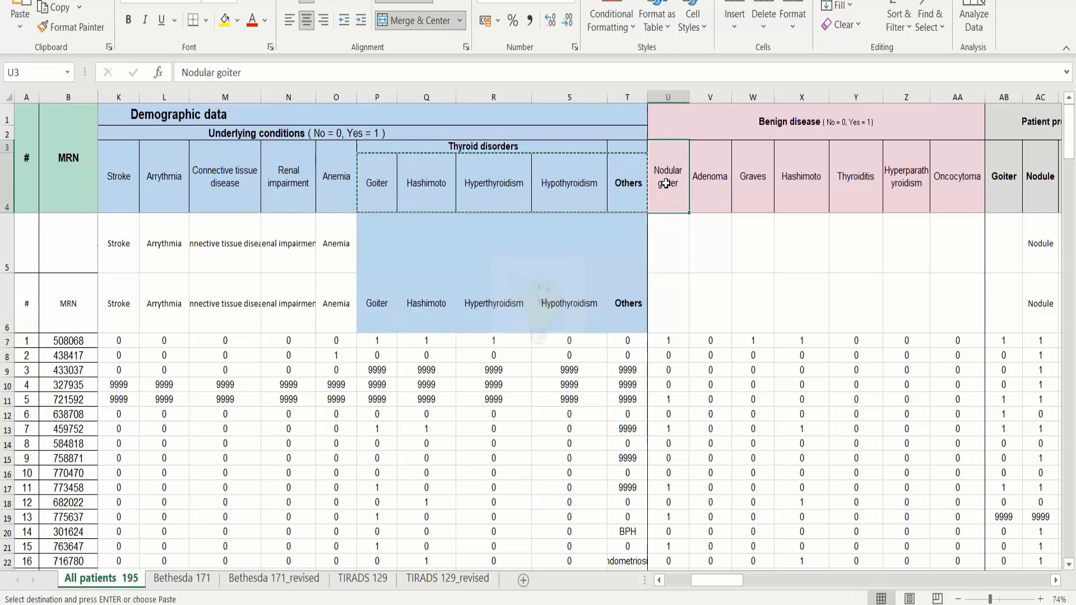
pyautogui.click(1056, 581)
pyautogui.click(1056, 581)
pyautogui.click(1056, 581)
pyautogui.click(1055, 581)
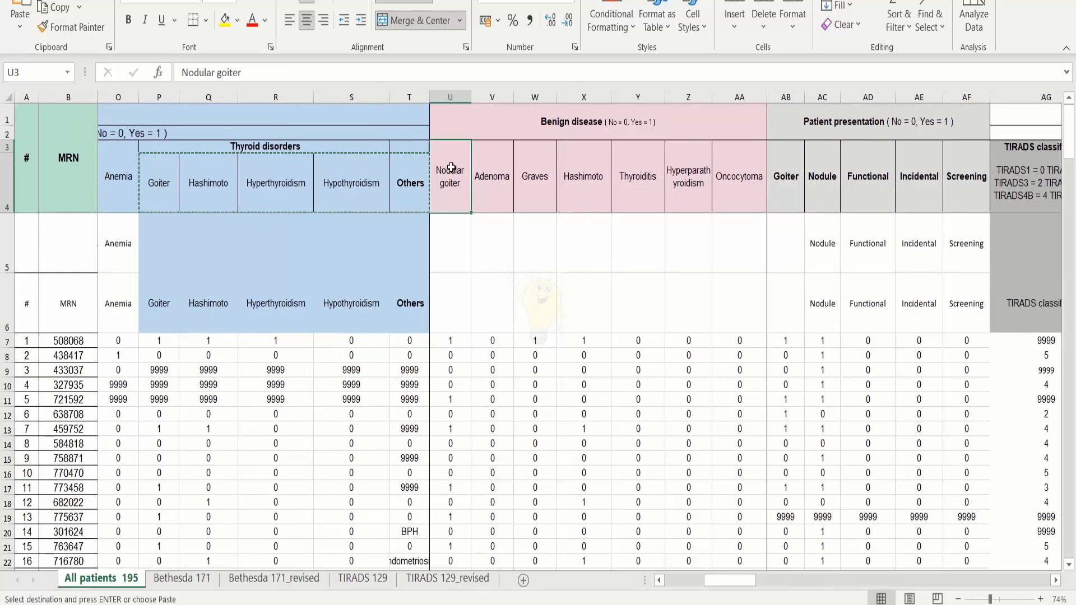
pyautogui.moveTo(451, 167); pyautogui.dragTo(745, 174)
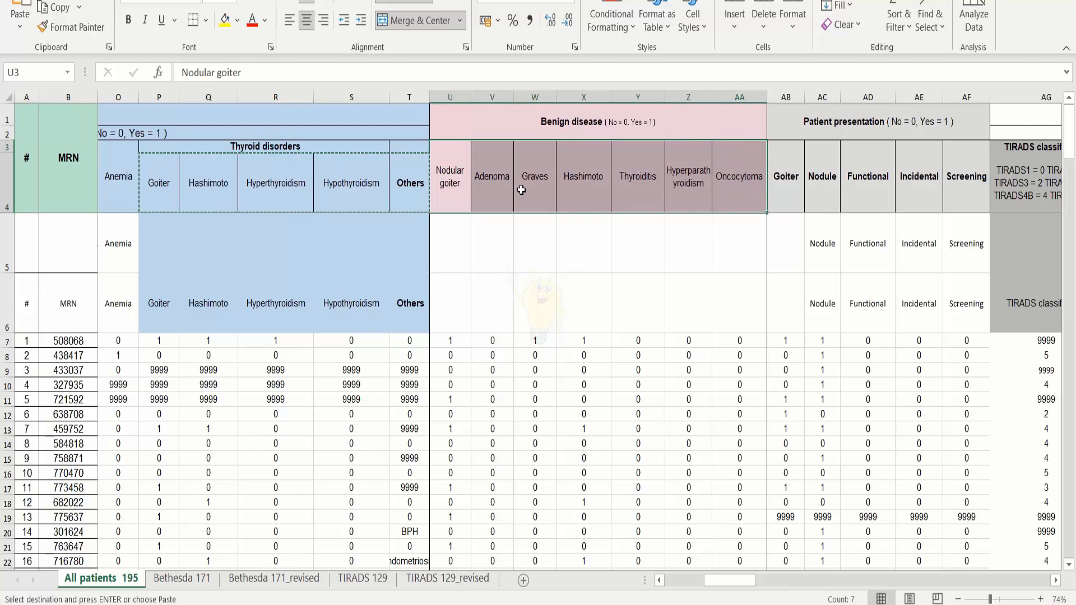
pyautogui.hotkey('ctrl', 'c')
pyautogui.click(456, 251)
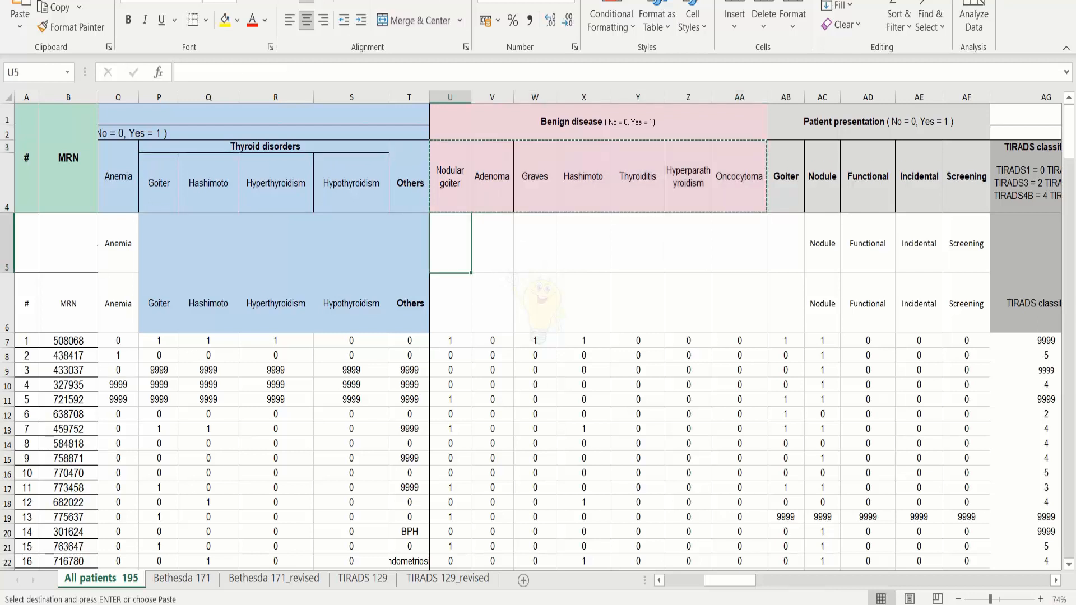
pyautogui.click(20, 27)
pyautogui.click(18, 154)
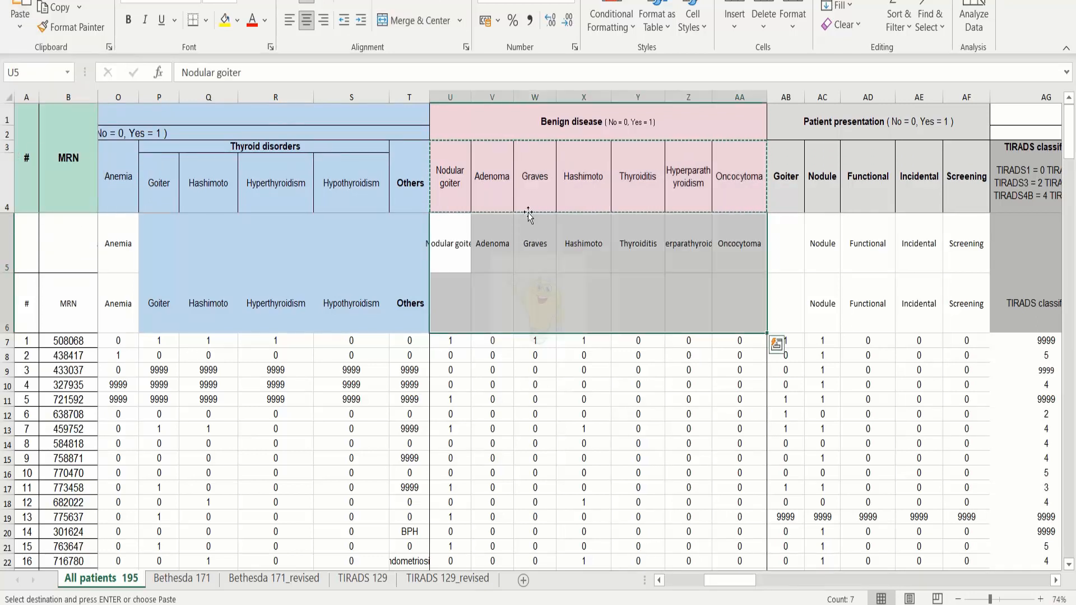
# Step: Copy the Benign disease headings in U5:AA5 and paste them as values into row 6 starting at U6
pyautogui.moveTo(439, 248); pyautogui.dragTo(723, 247)
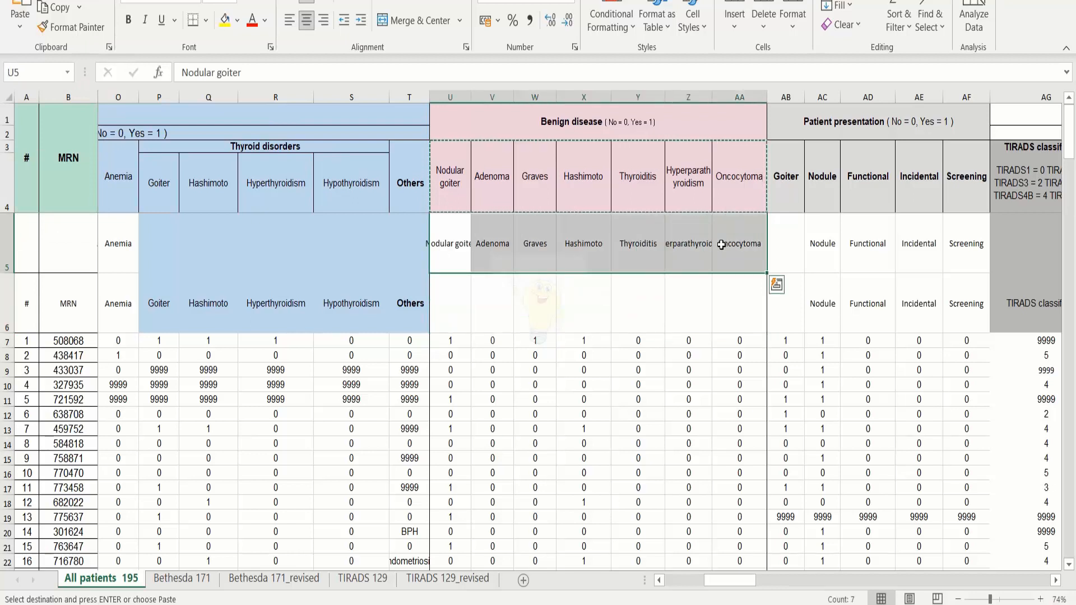
pyautogui.hotkey('ctrl', 'c')
pyautogui.click(463, 292)
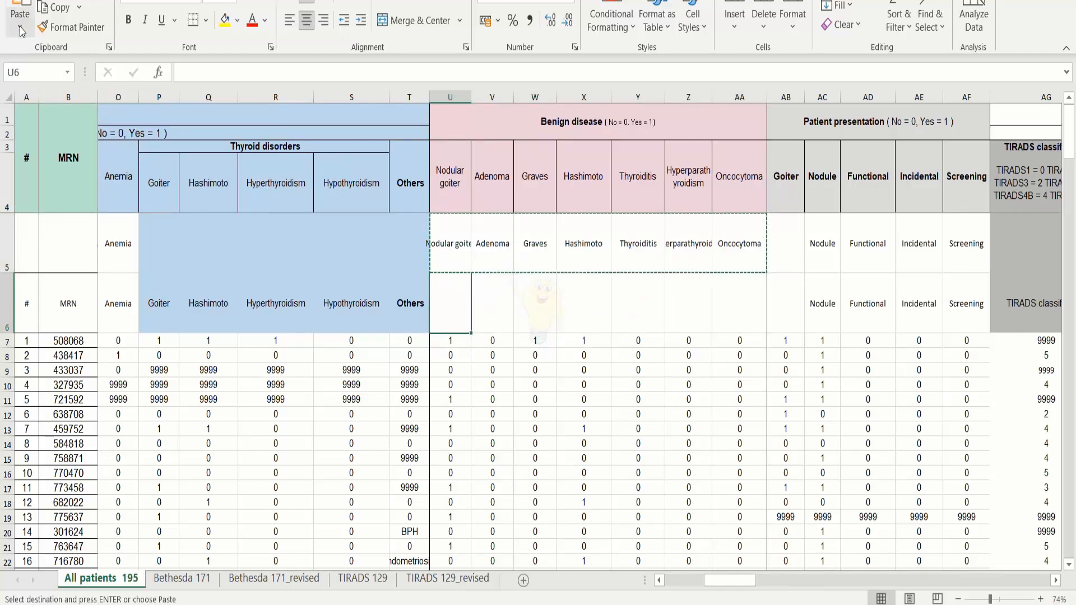
pyautogui.click(20, 27)
pyautogui.click(36, 155)
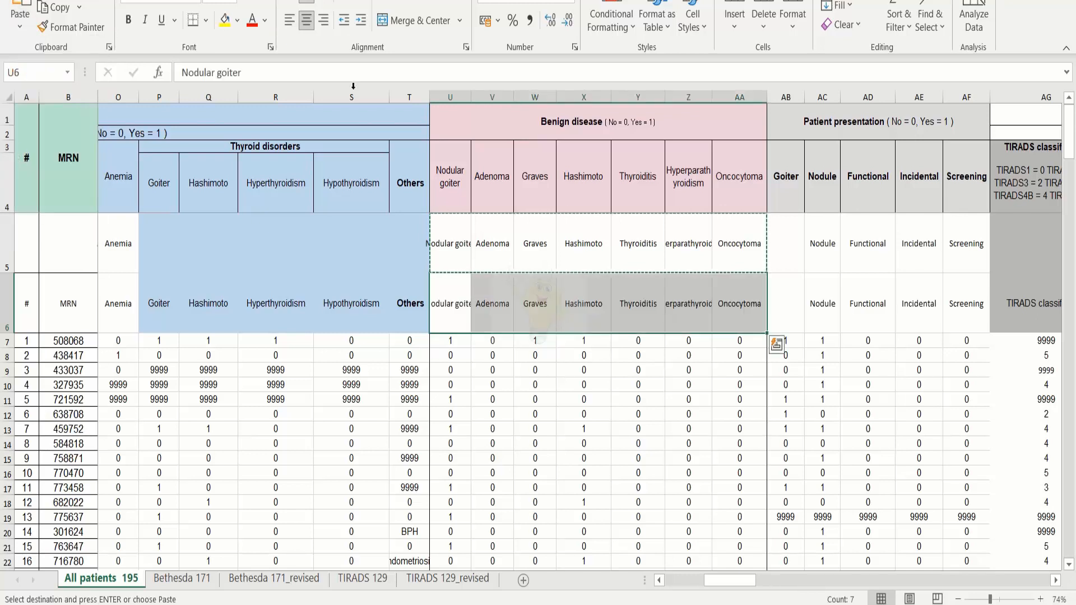
# Step: Copy the "Goiter" heading text from AB3 into AB6
pyautogui.click(782, 301)
pyautogui.press('Up')
pyautogui.press('Up')
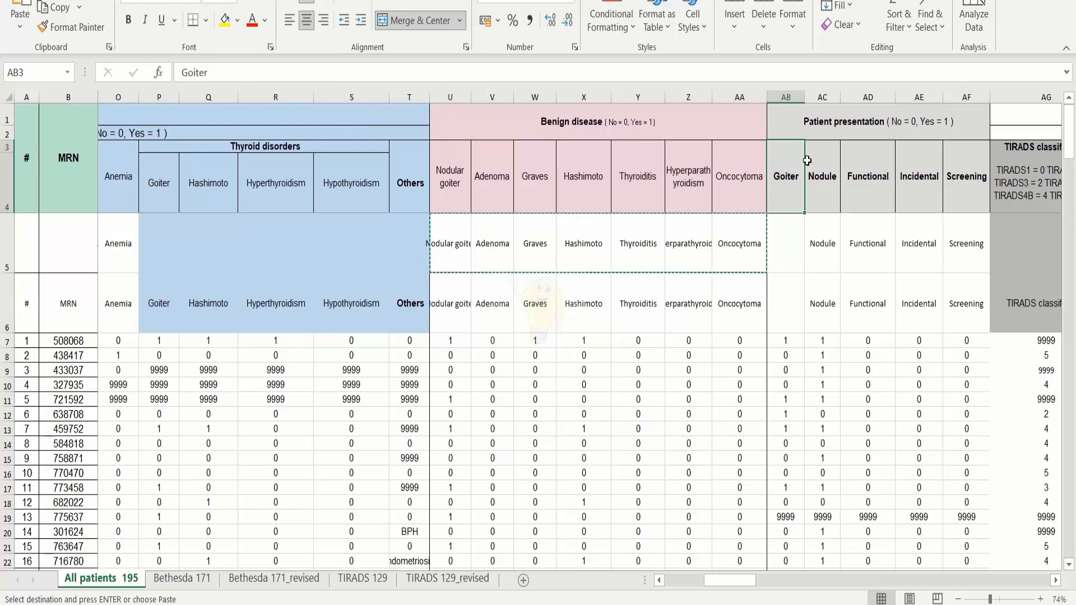
pyautogui.doubleClick(194, 73)
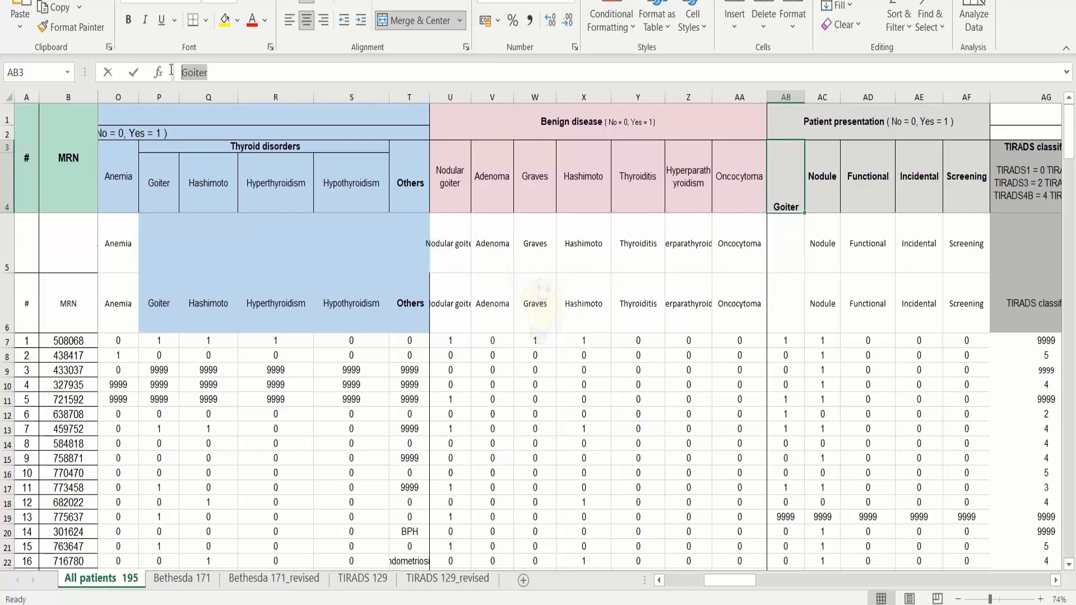
pyautogui.doubleClick(781, 289)
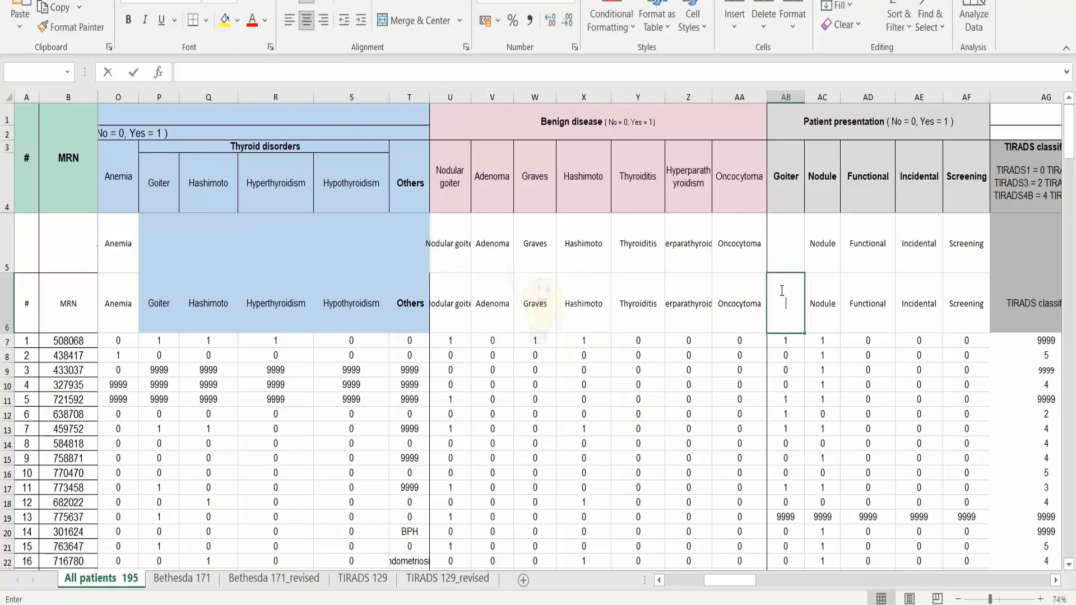
pyautogui.hotkey('ctrl', 'v')
pyautogui.press('Tab')
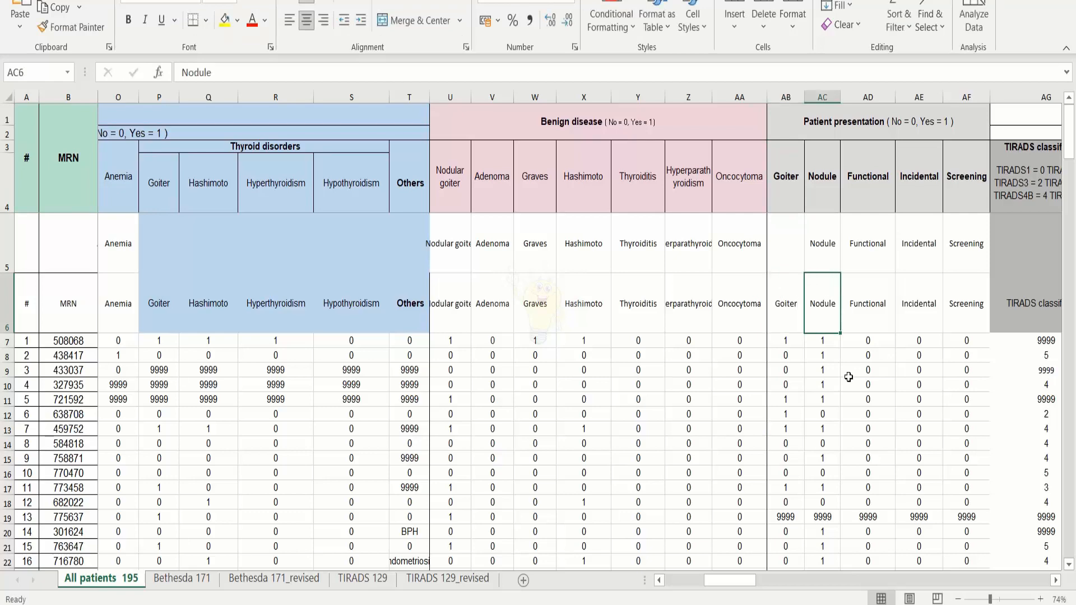
# Step: Examine the row 6 cells from AC6 to AM6 for missing headings
pyautogui.press('Tab')
pyautogui.press('Tab')
pyautogui.press('Tab')
pyautogui.press('Tab')
pyautogui.press('Tab')
pyautogui.press('Tab')
pyautogui.press('Tab')
pyautogui.press('Tab')
pyautogui.press('Tab')
pyautogui.press('Tab')
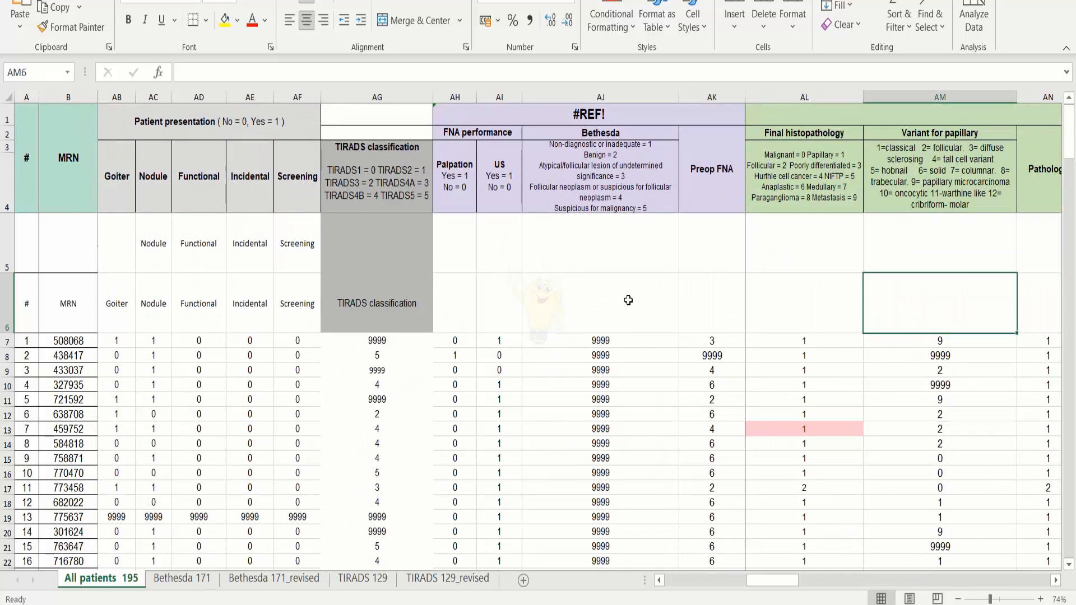
pyautogui.click(460, 295)
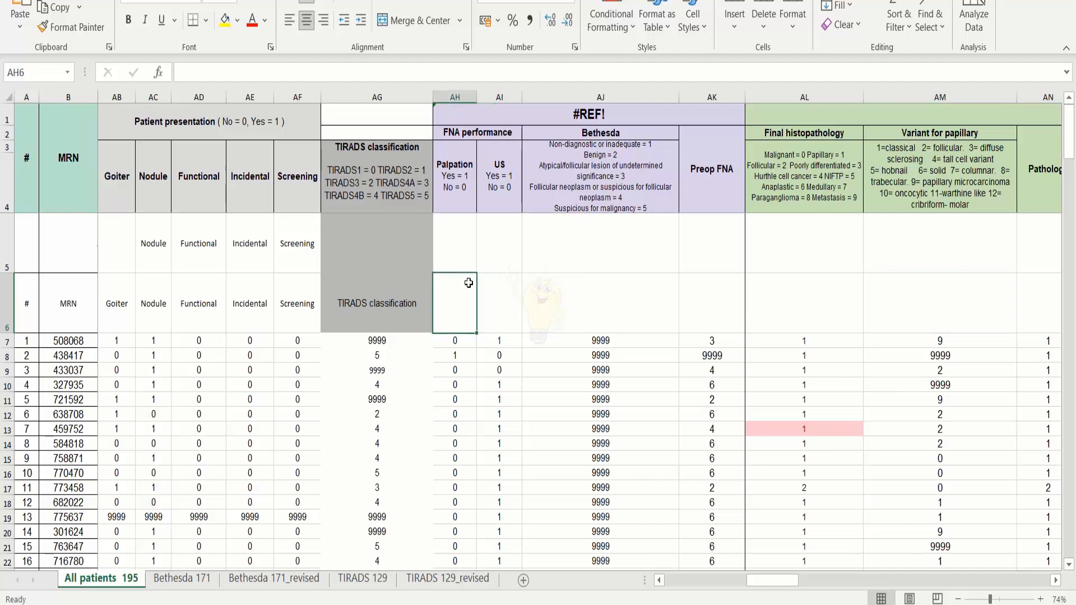
# Step: Copy the "Preop FNA" heading text from AK2 into AK6
pyautogui.click(725, 306)
pyautogui.click(715, 165)
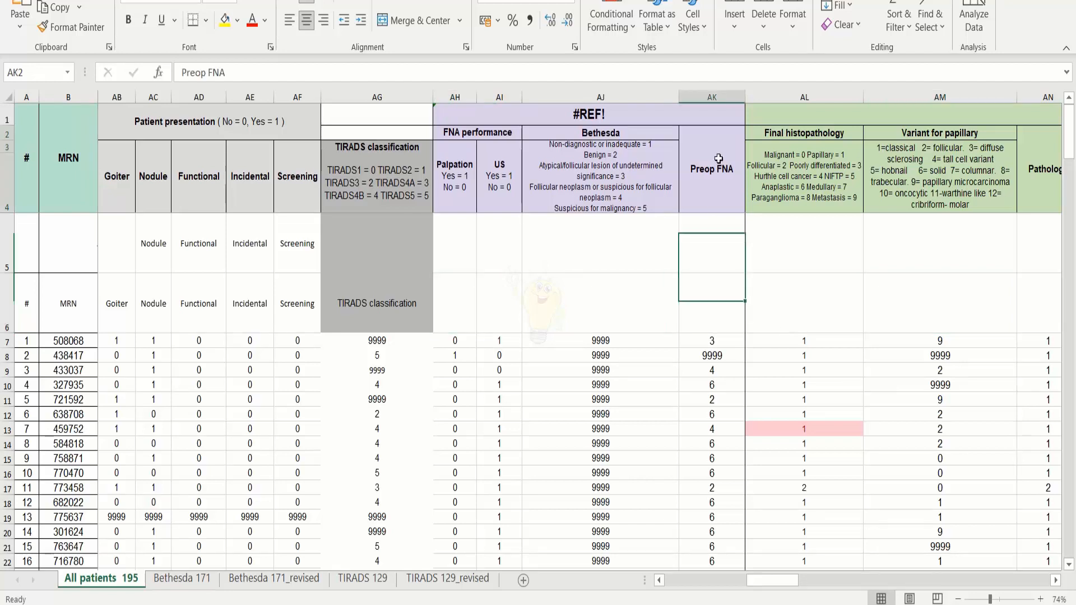
pyautogui.moveTo(249, 73); pyautogui.dragTo(104, 72)
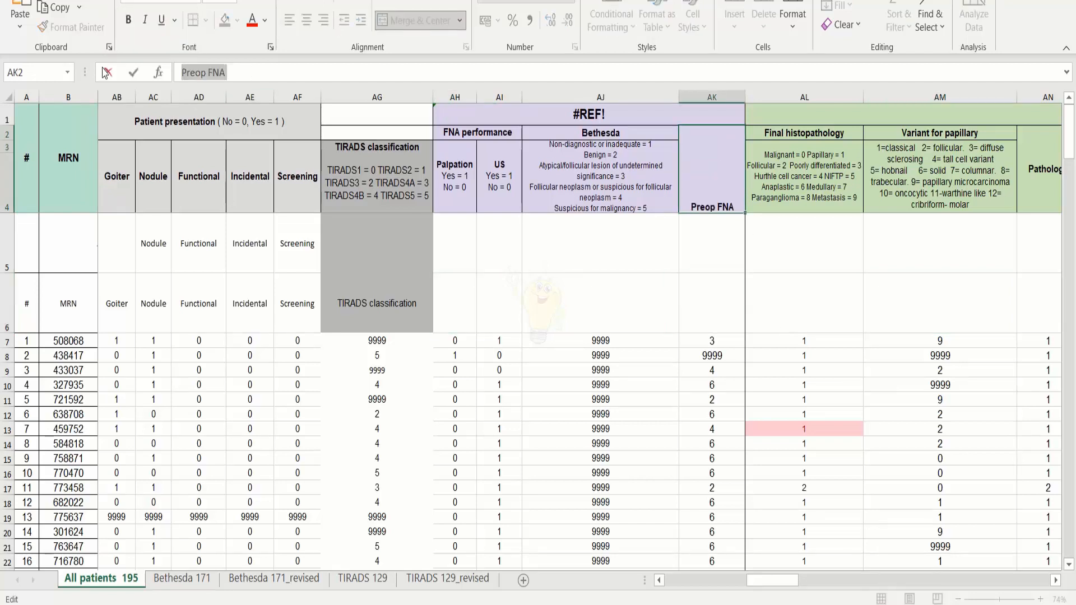
pyautogui.click(711, 296)
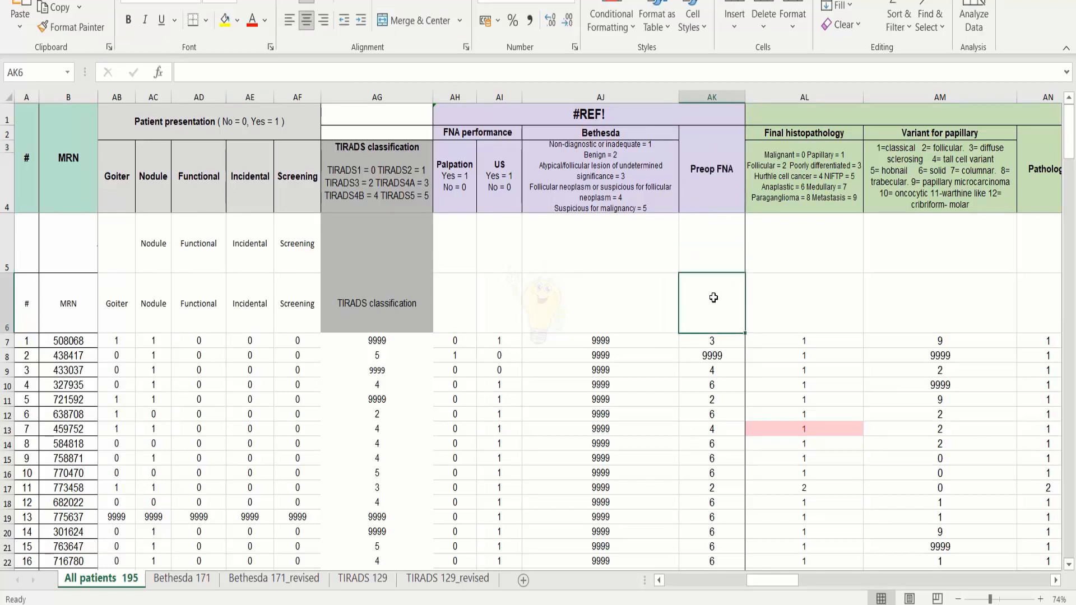
pyautogui.hotkey('ctrl', 'v')
# Step: Copy the "Bethesda" heading text from AJ2 into AJ6
pyautogui.click(602, 157)
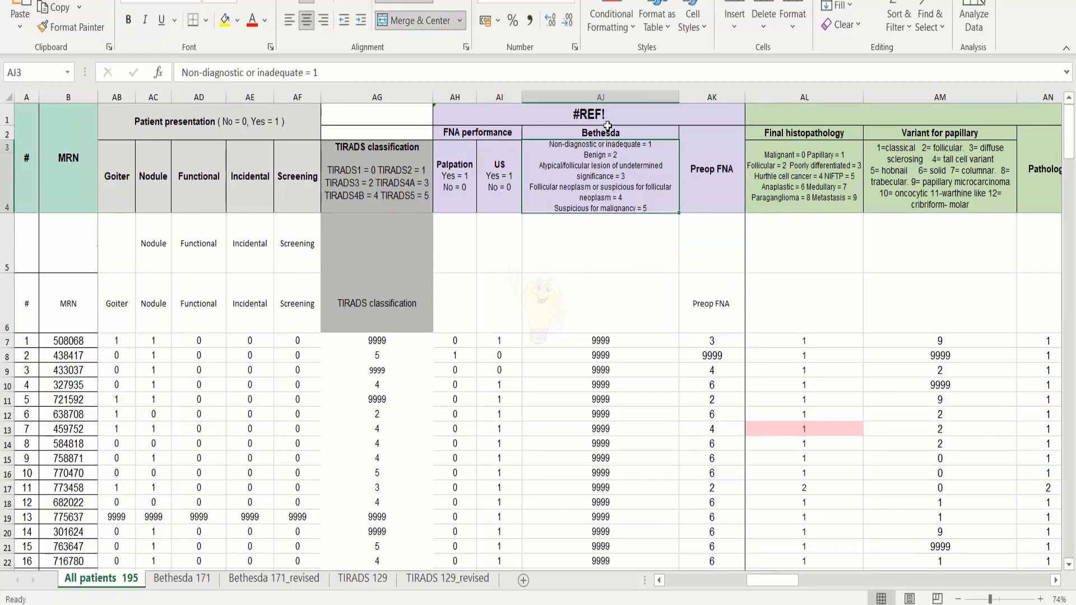
pyautogui.click(616, 134)
pyautogui.doubleClick(213, 72)
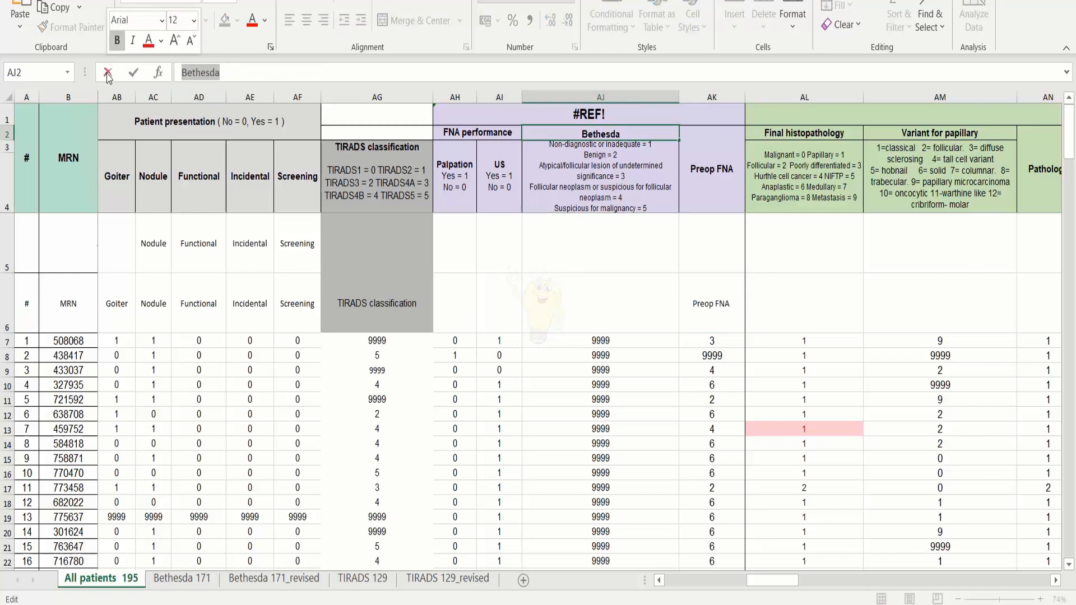
pyautogui.click(608, 291)
pyautogui.hotkey('ctrl', 'v')
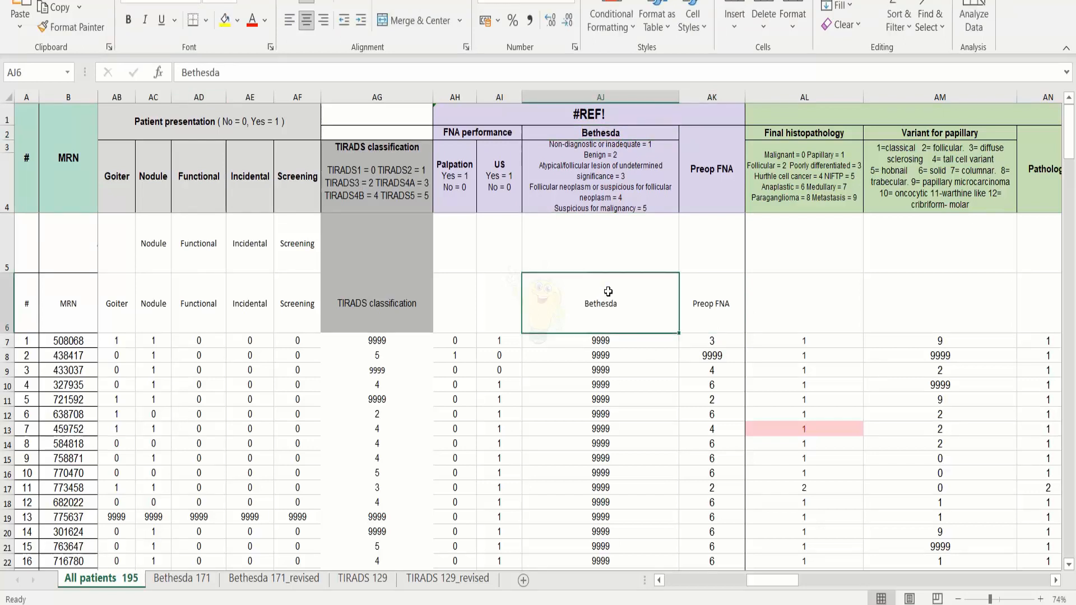
# Step: Copy the "FNA performance" heading text from AH2 into AH6 and extend it to read "FNA performance palpation"
pyautogui.click(492, 132)
pyautogui.moveTo(257, 73); pyautogui.dragTo(181, 73)
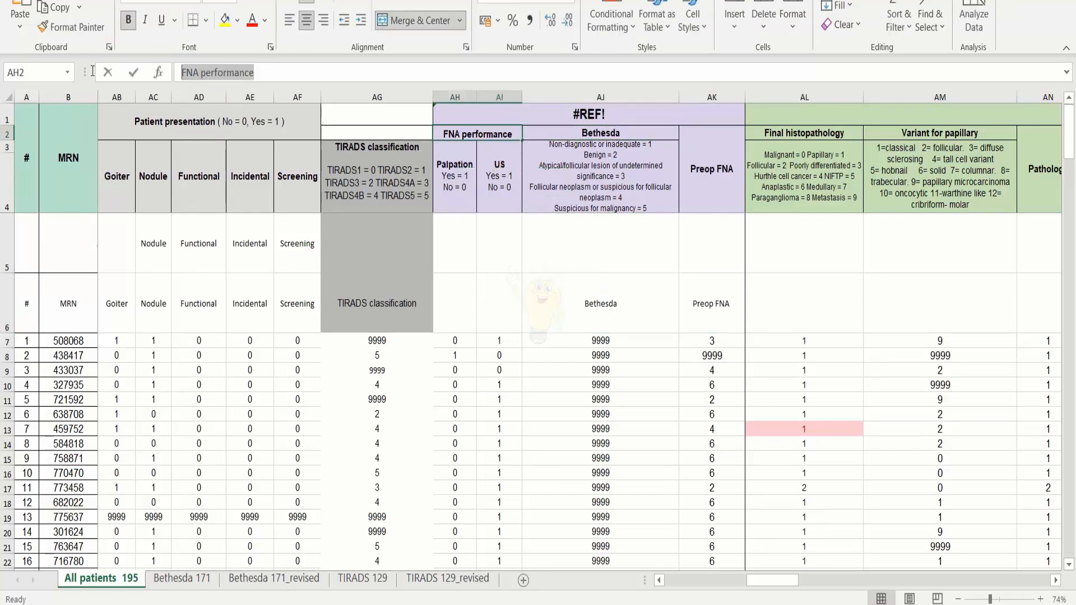
pyautogui.click(442, 301)
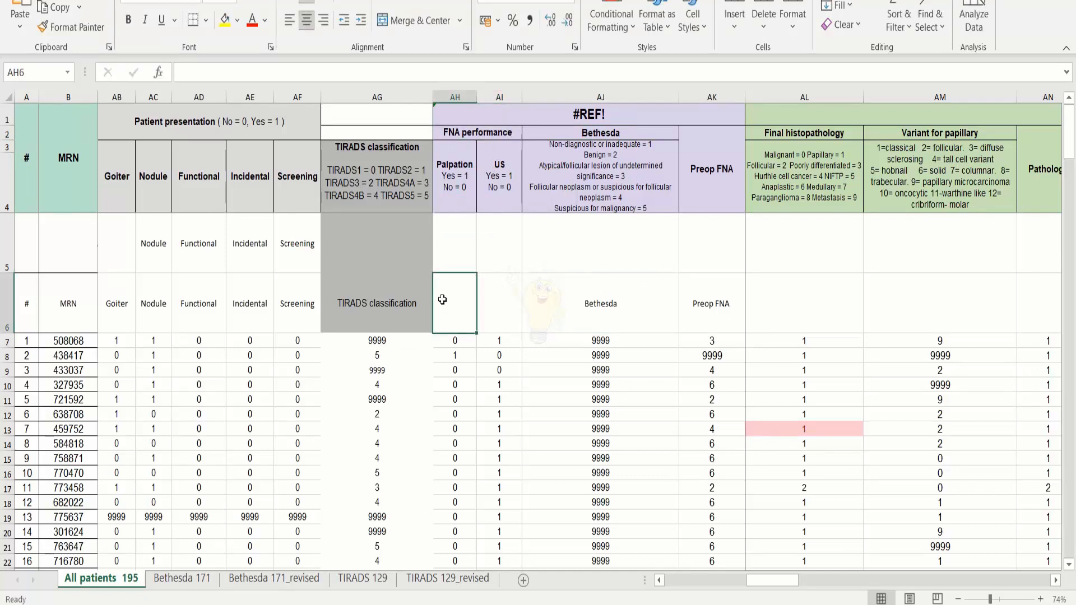
pyautogui.doubleClick(442, 300)
pyautogui.hotkey('ctrl', 'v')
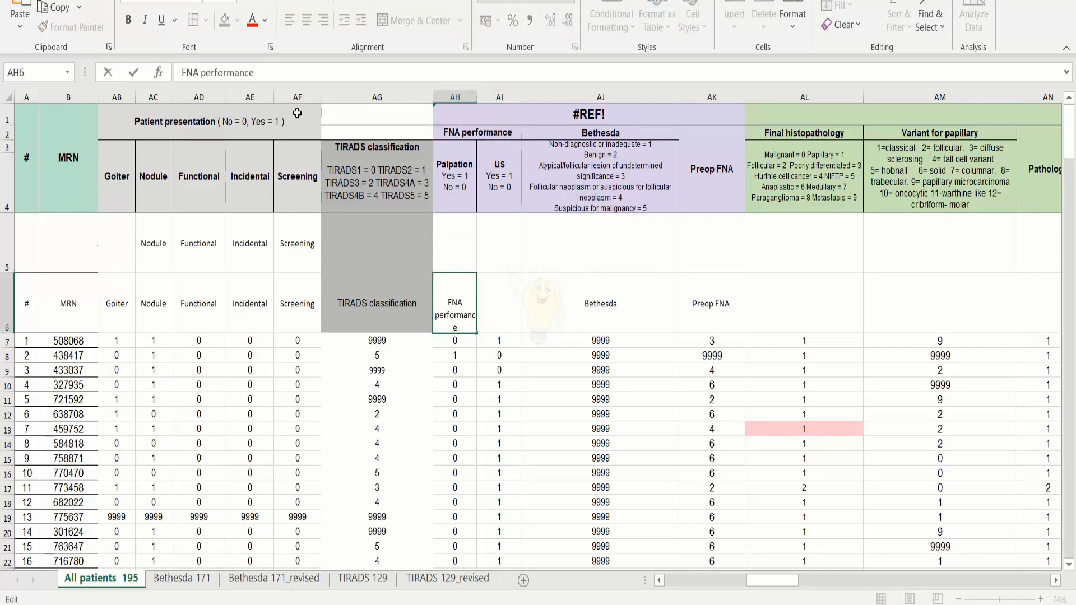
pyautogui.write('palpation')
# Step: Enter "FNA performance US" as the heading in AI6, reusing the copied heading text
pyautogui.click(511, 304)
pyautogui.click(228, 70)
pyautogui.hotkey('ctrl', 'v')
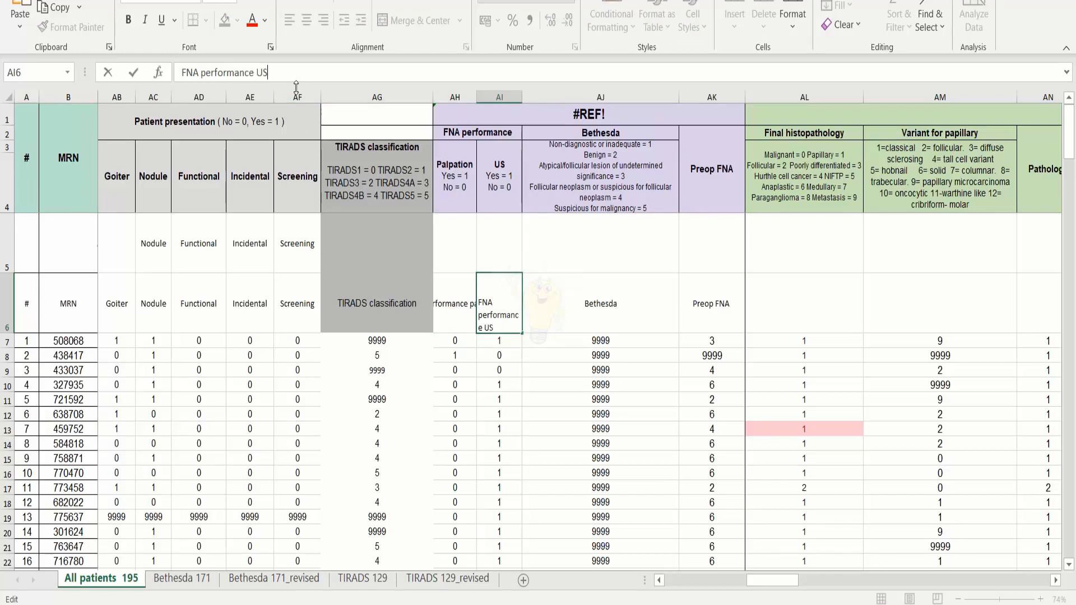
pyautogui.press('Tab')
# Step: Copy the "Final histopathology" and "Variant for papillary" headings from AL2:AM2 into AL6:AM6 without their formatting
pyautogui.press('Tab')
pyautogui.press('Tab')
pyautogui.press('Tab')
pyautogui.press('Tab')
pyautogui.press('Tab')
pyautogui.press('Tab')
pyautogui.press('Tab')
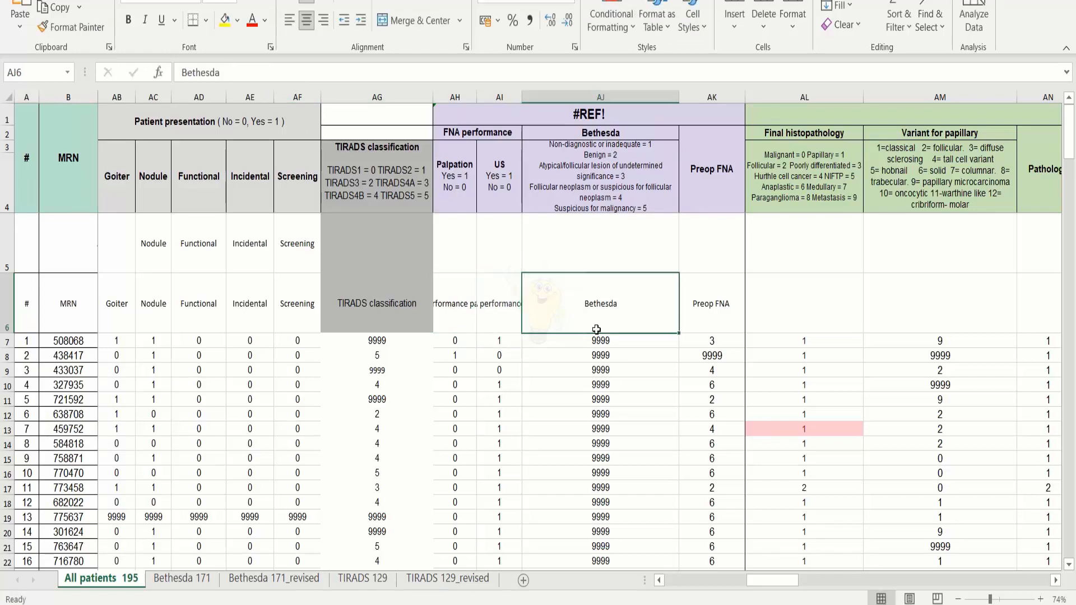
pyautogui.press('Tab')
pyautogui.press('Tab')
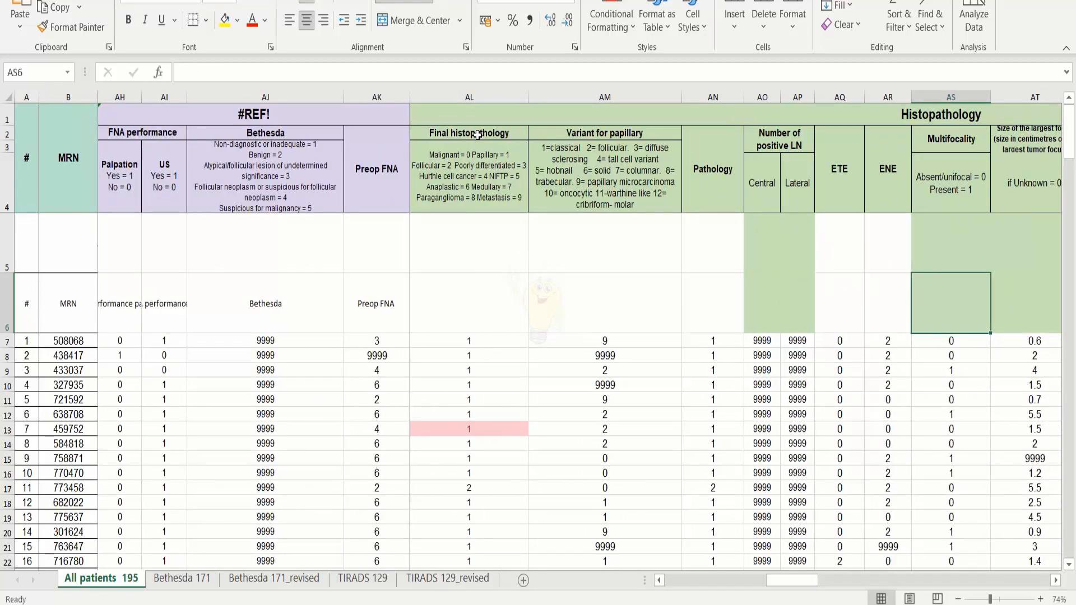
pyautogui.moveTo(477, 132); pyautogui.dragTo(614, 134)
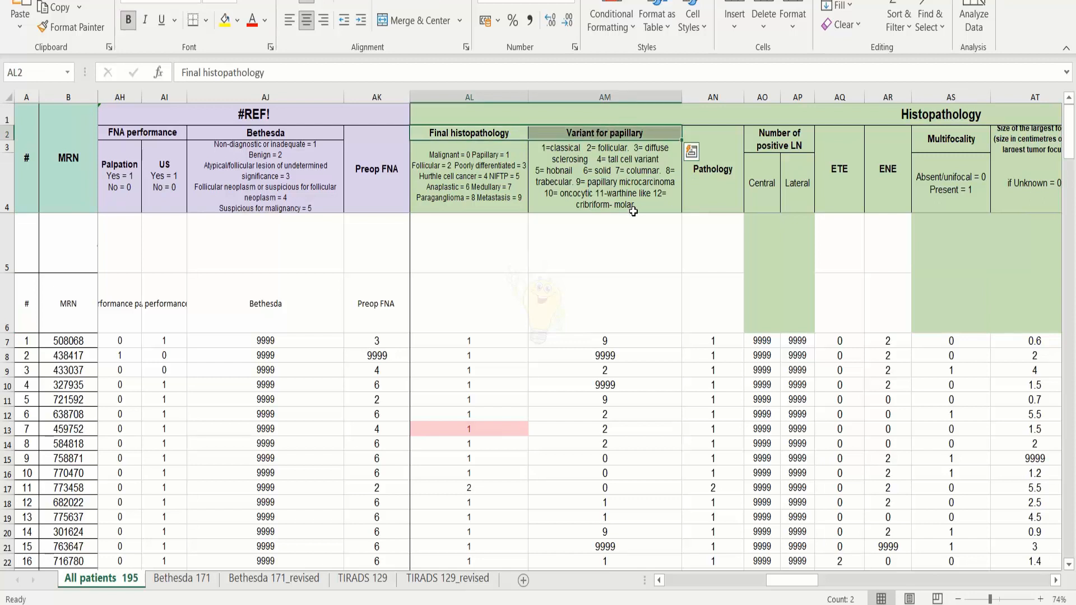
pyautogui.hotkey('ctrl', 'c')
pyautogui.moveTo(468, 308); pyautogui.dragTo(630, 303)
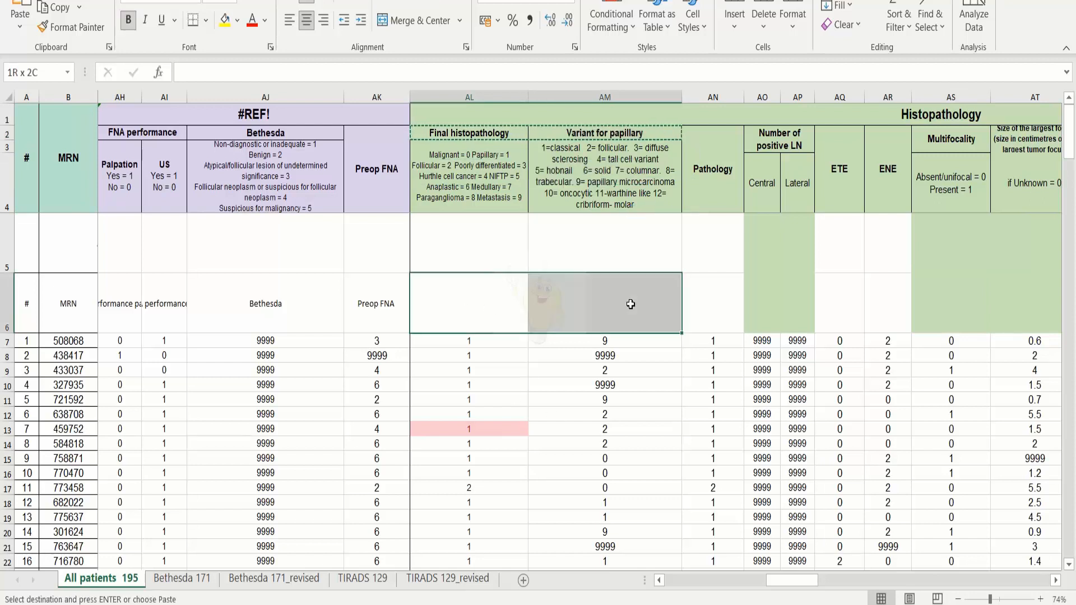
pyautogui.click(20, 25)
pyautogui.click(19, 155)
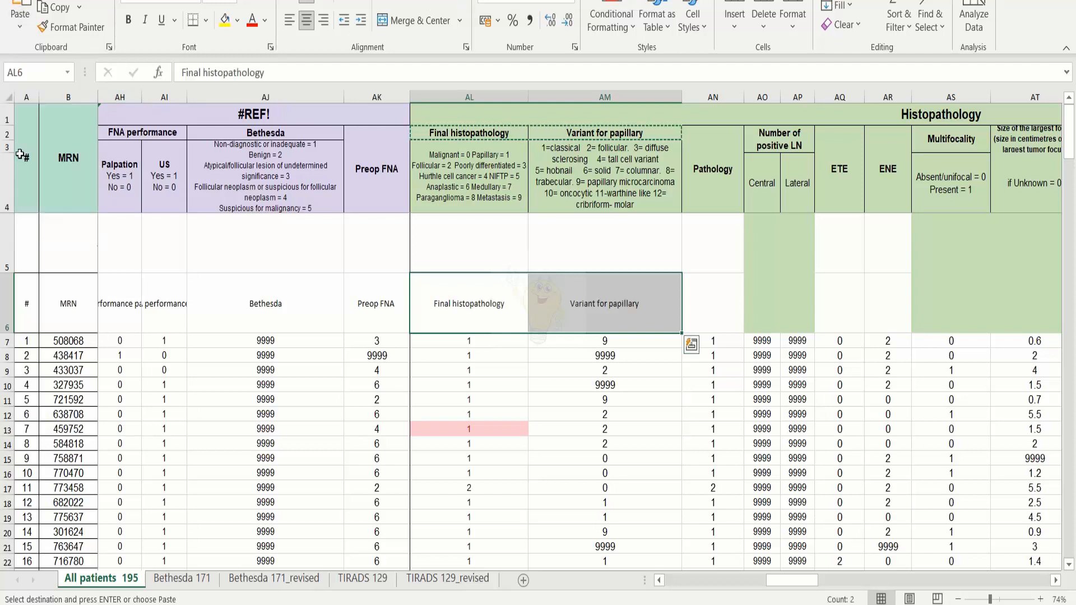
# Step: Copy the "Pathology" heading text from AN2 into AN6
pyautogui.click(715, 189)
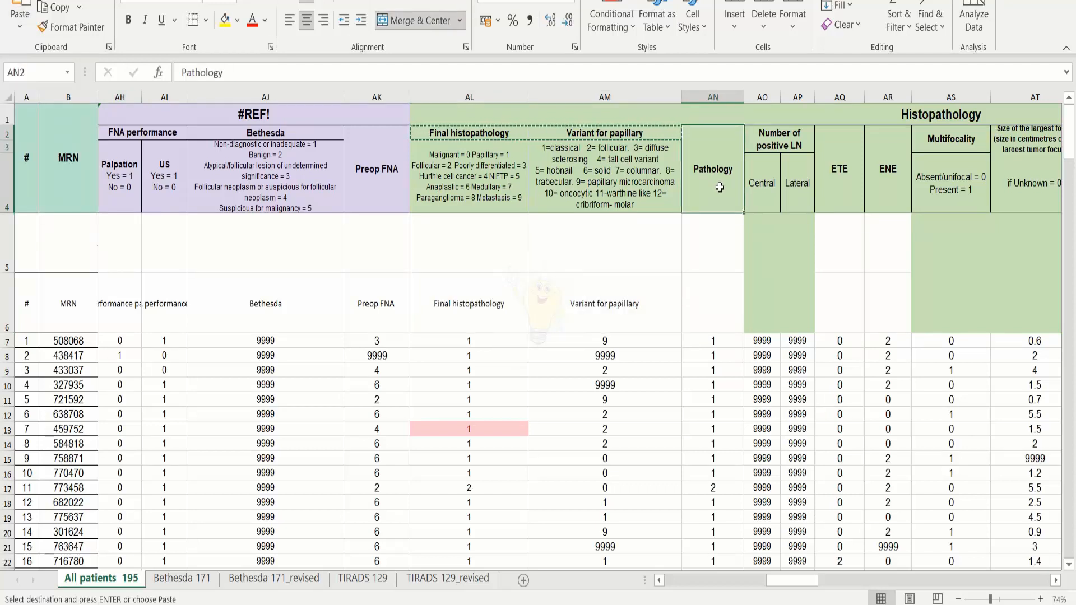
pyautogui.press('Escape')
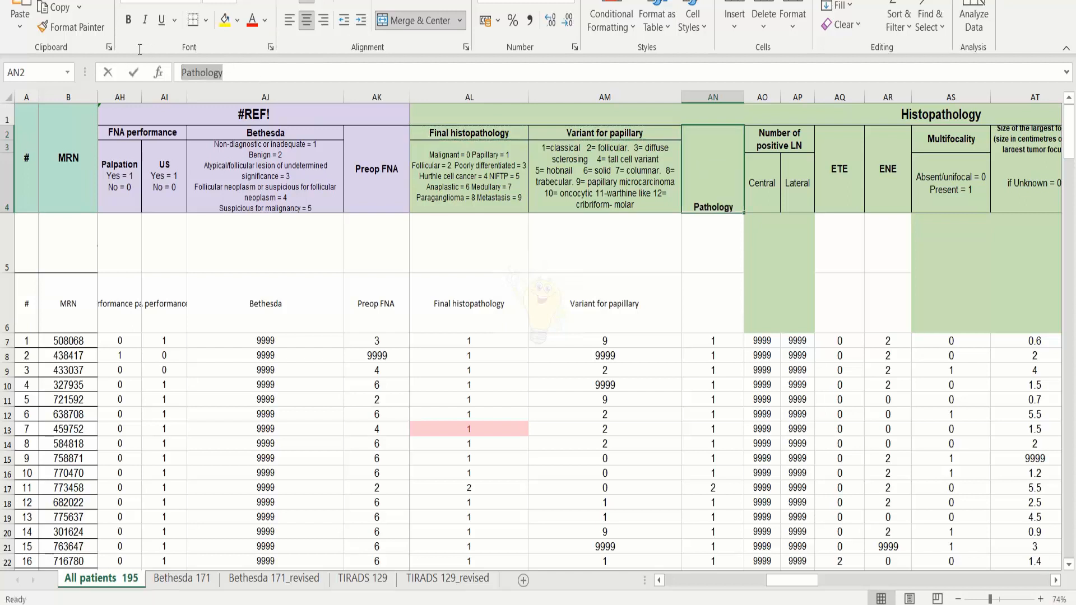
pyautogui.click(722, 312)
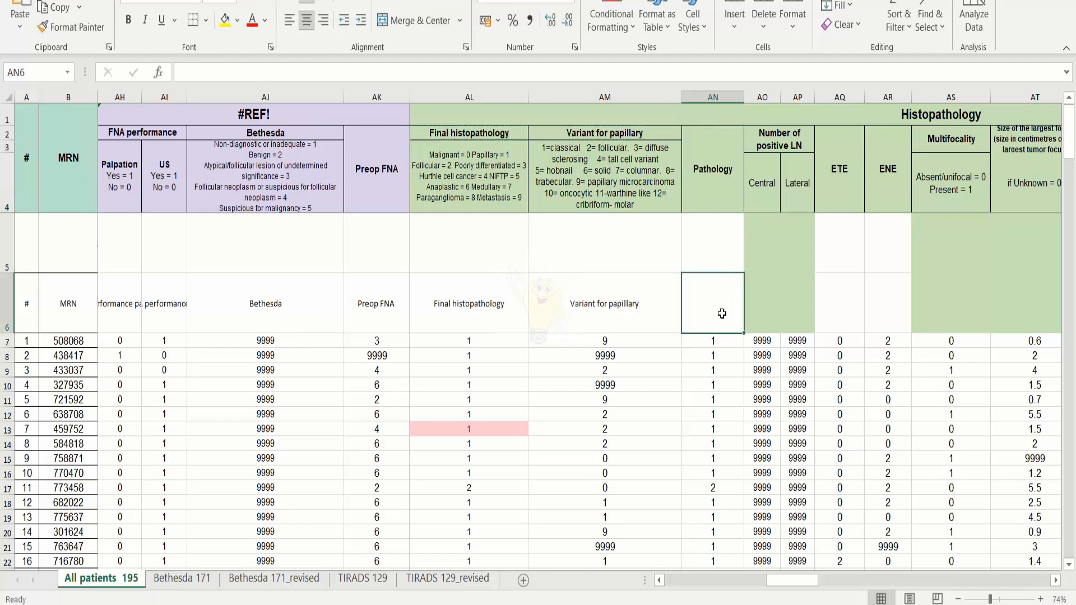
pyautogui.hotkey('ctrl', 'v')
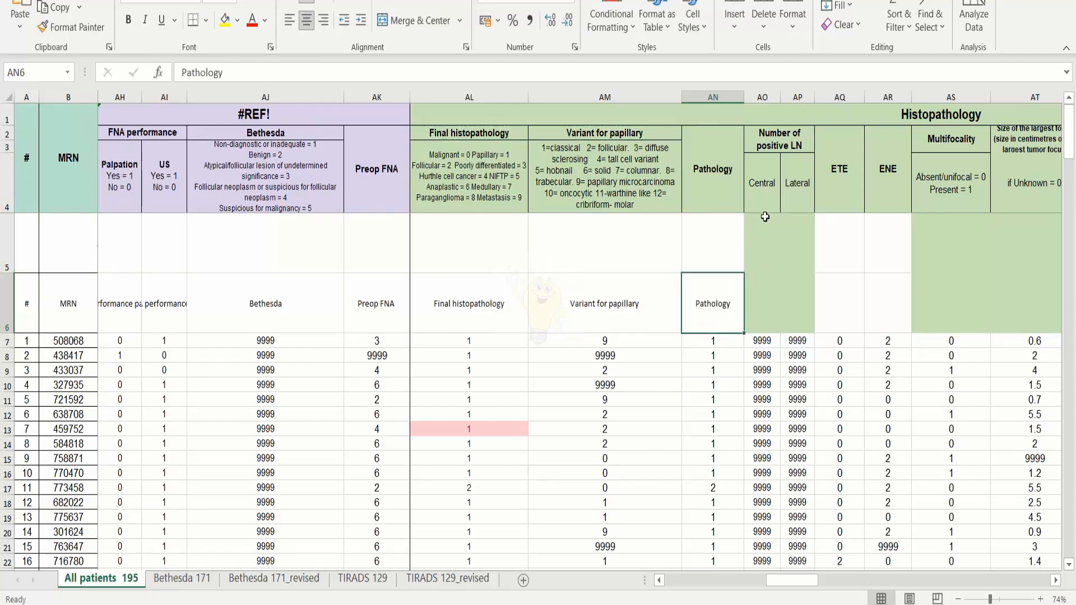
# Step: Copy the "Number of positive LN" text from AO2 into AO6 and extend it to "Number of positive LN central"
pyautogui.click(776, 140)
pyautogui.moveTo(313, 71); pyautogui.dragTo(140, 70)
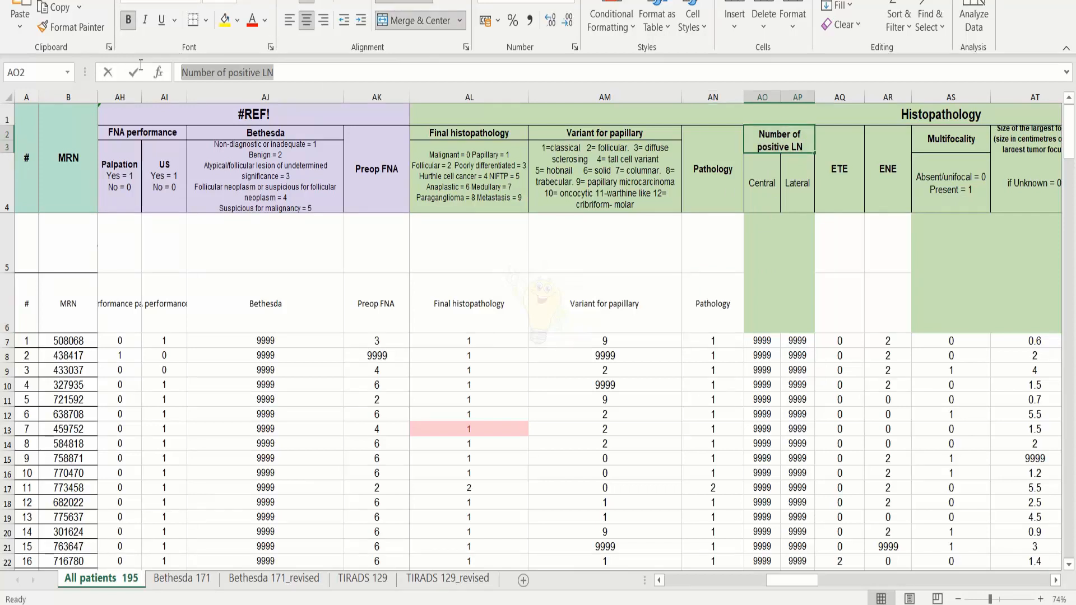
pyautogui.click(762, 294)
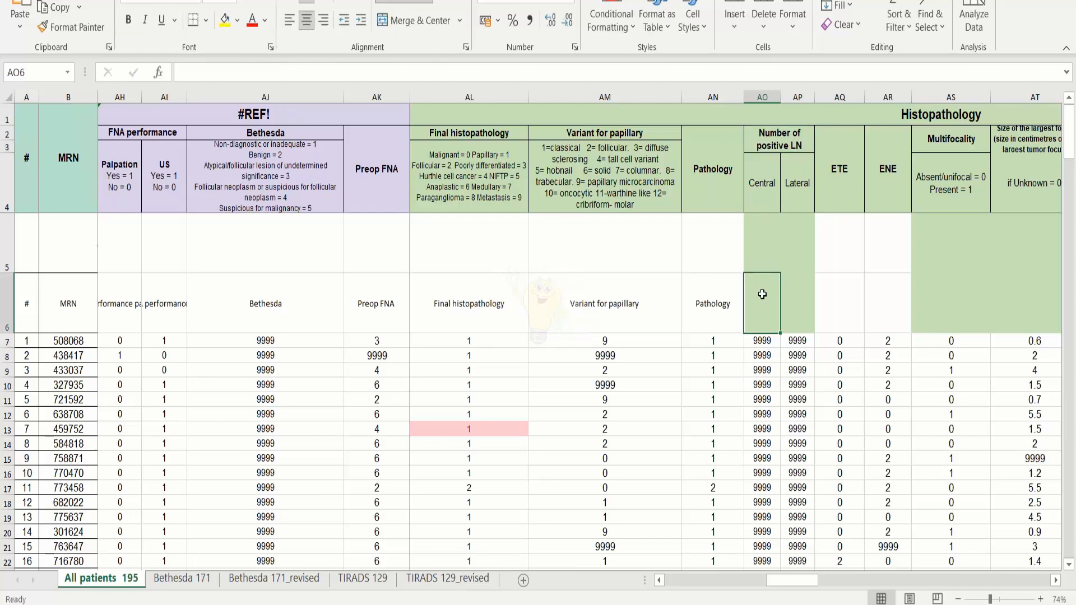
pyautogui.hotkey('ctrl', 'v')
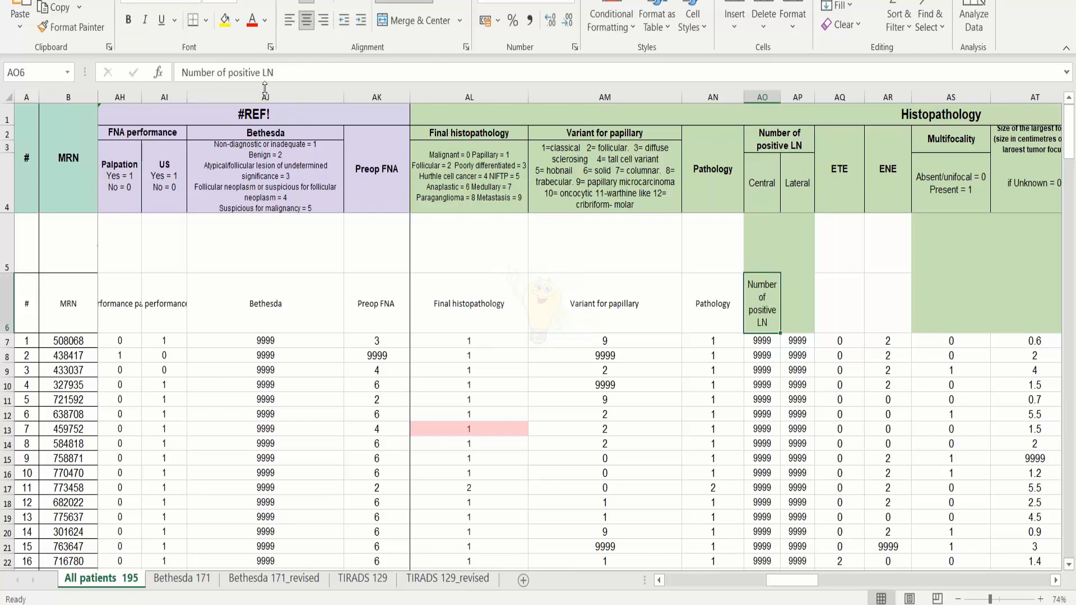
pyautogui.click(280, 72)
pyautogui.write('central')
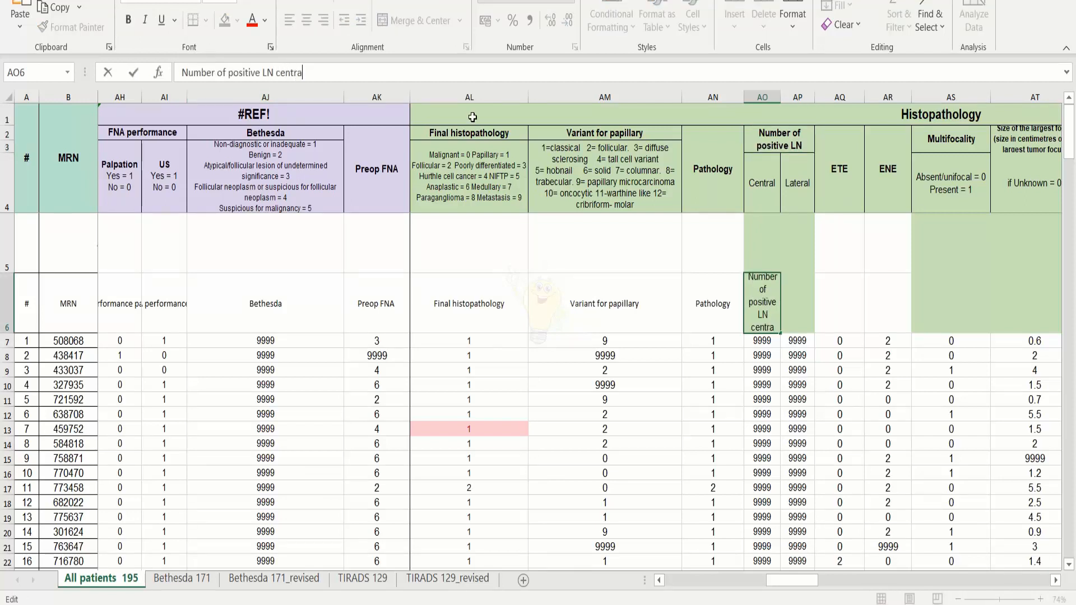
# Step: Enter "Number of positive LN lateral" as the heading in AP6, reusing the copied heading text
pyautogui.click(800, 312)
pyautogui.click(221, 69)
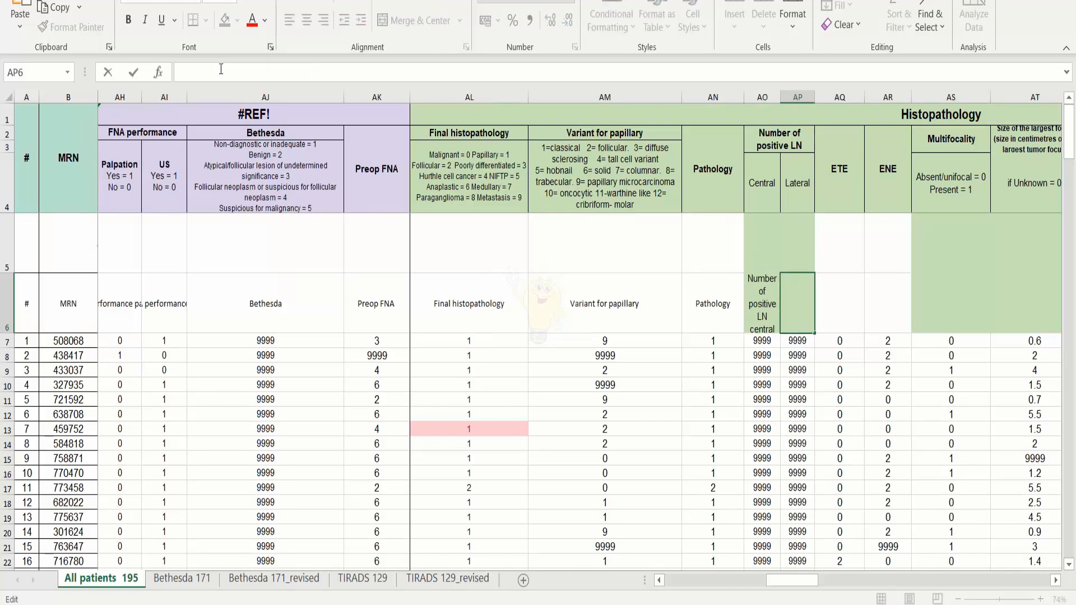
pyautogui.hotkey('ctrl', 'v')
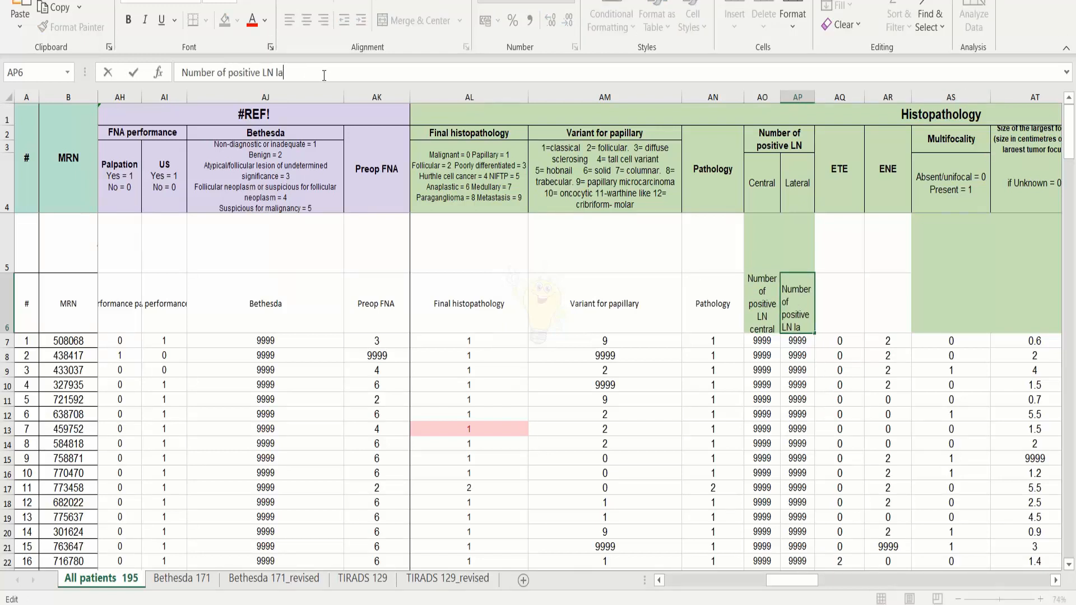
pyautogui.write('lateral')
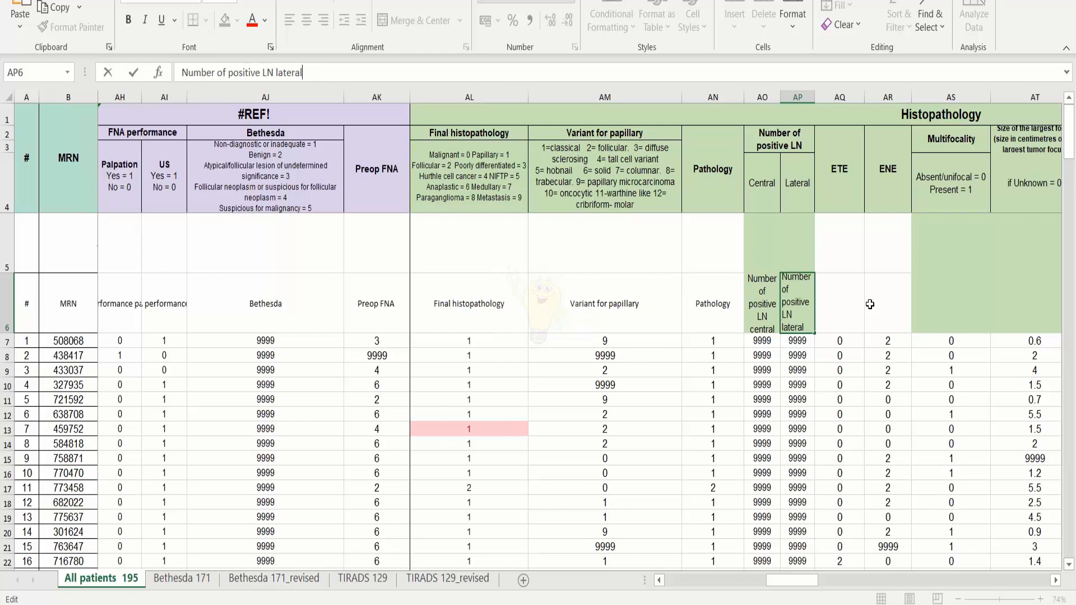
pyautogui.press('Tab')
# Step: Enter the headings "ETE" in AQ6 and "ENE" in AR6
pyautogui.write('ETE')
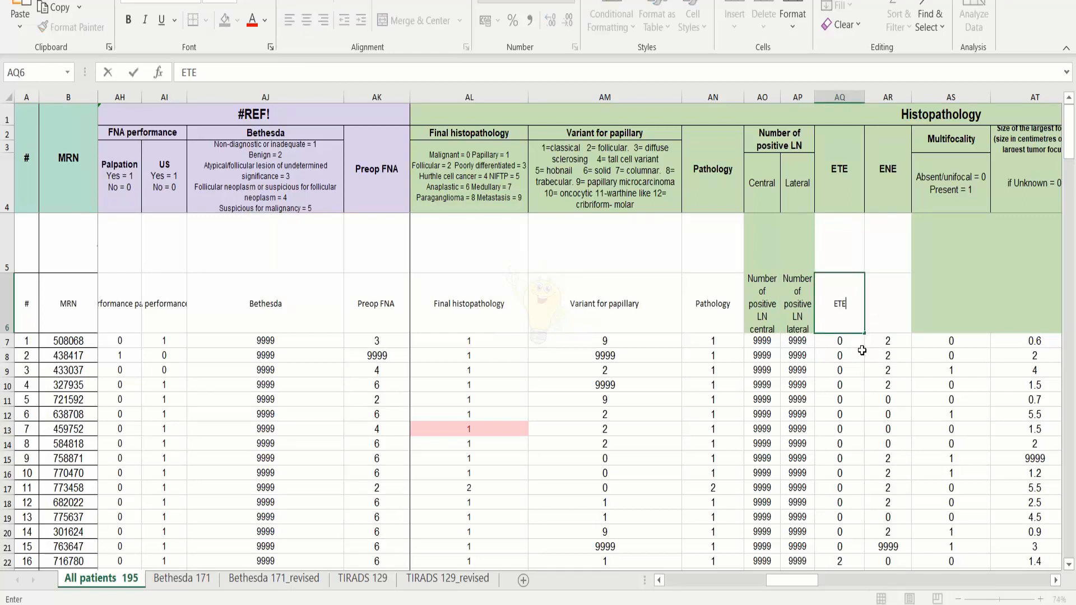
pyautogui.press('Tab')
pyautogui.write('ENE')
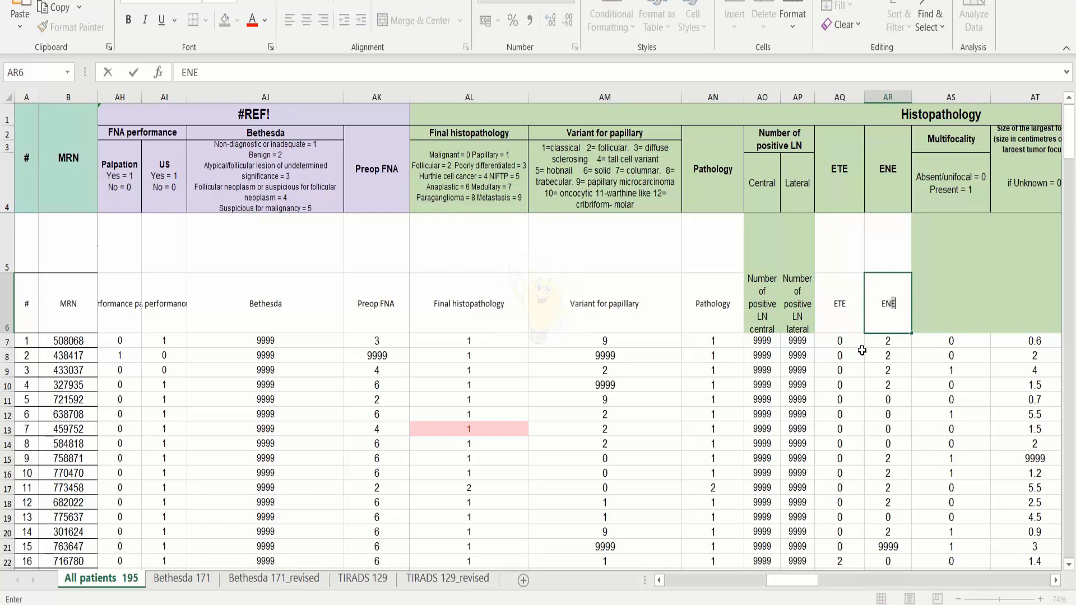
pyautogui.press('Right')
# Step: Copy the "Multifocality" heading text from AS2 into AS6
pyautogui.press('Right')
pyautogui.press('Right')
pyautogui.press('Right')
pyautogui.press('Right')
pyautogui.press('Right')
pyautogui.press('Right')
pyautogui.press('Right')
pyautogui.press('Right')
pyautogui.press('Right')
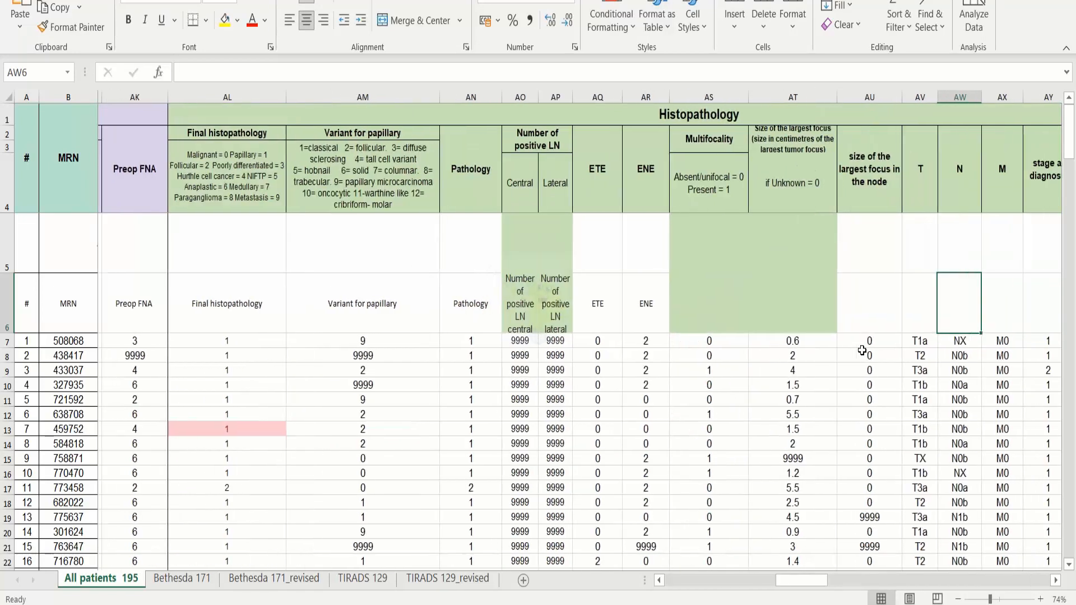
pyautogui.press('Right')
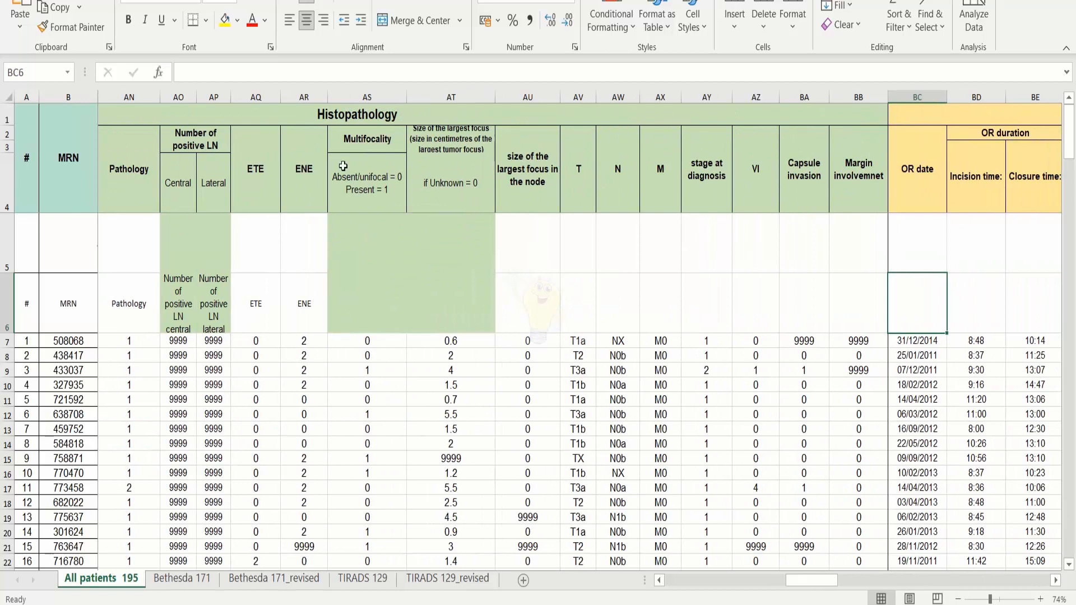
pyautogui.click(359, 142)
pyautogui.moveTo(243, 72); pyautogui.dragTo(179, 73)
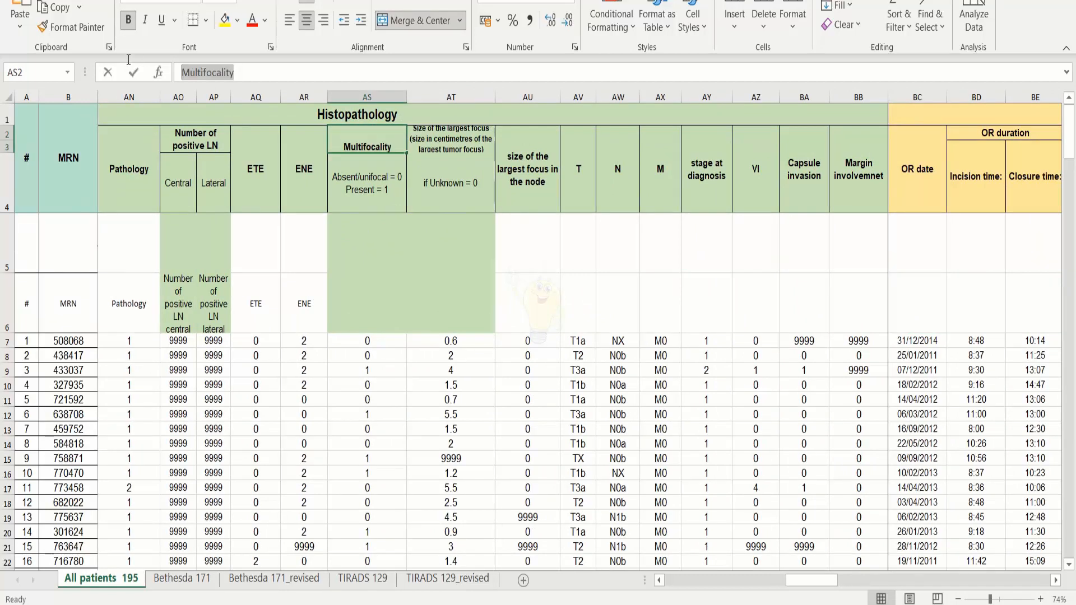
pyautogui.hotkey('ctrl', 'c')
pyautogui.click(366, 298)
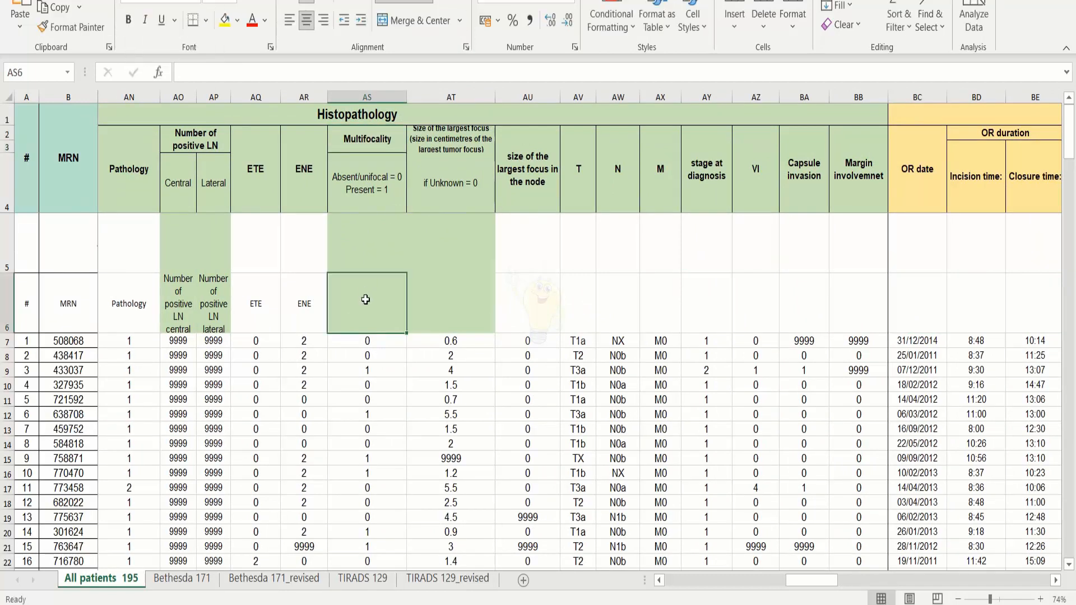
pyautogui.hotkey('ctrl', 'v')
# Step: Copy only the "Size of the largest focus" part of the AT2 heading into AT6
pyautogui.click(461, 203)
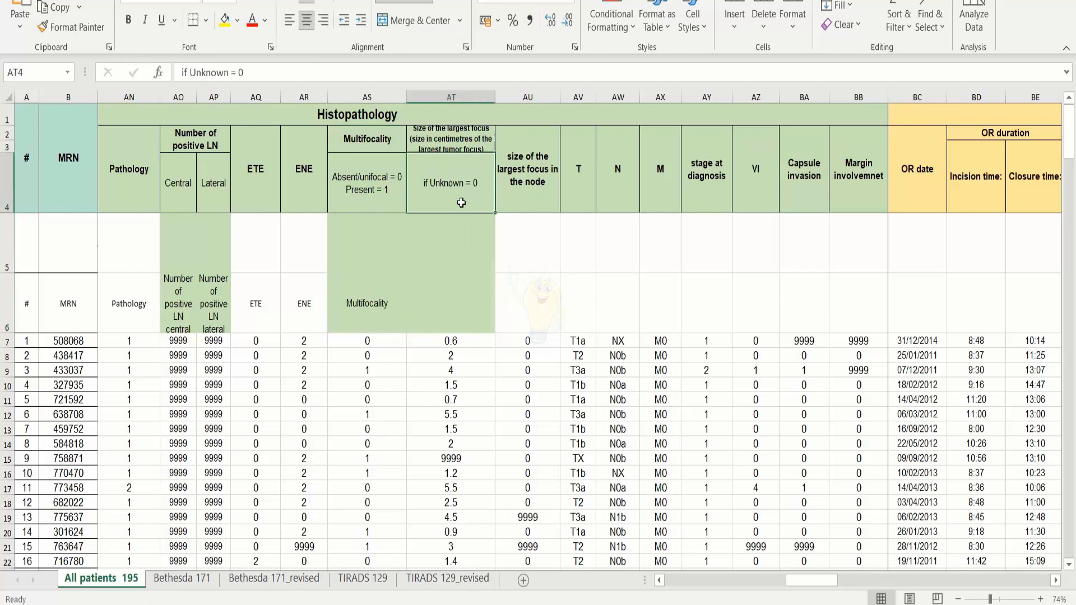
pyautogui.click(464, 143)
pyautogui.moveTo(180, 72); pyautogui.dragTo(280, 72)
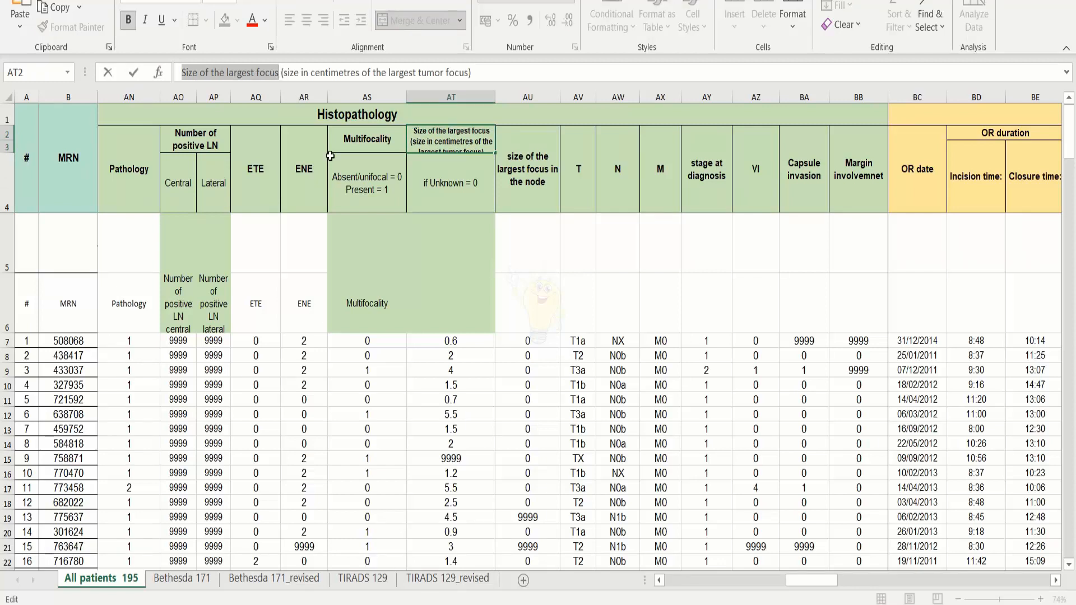
pyautogui.click(454, 288)
pyautogui.hotkey('ctrl', 'v')
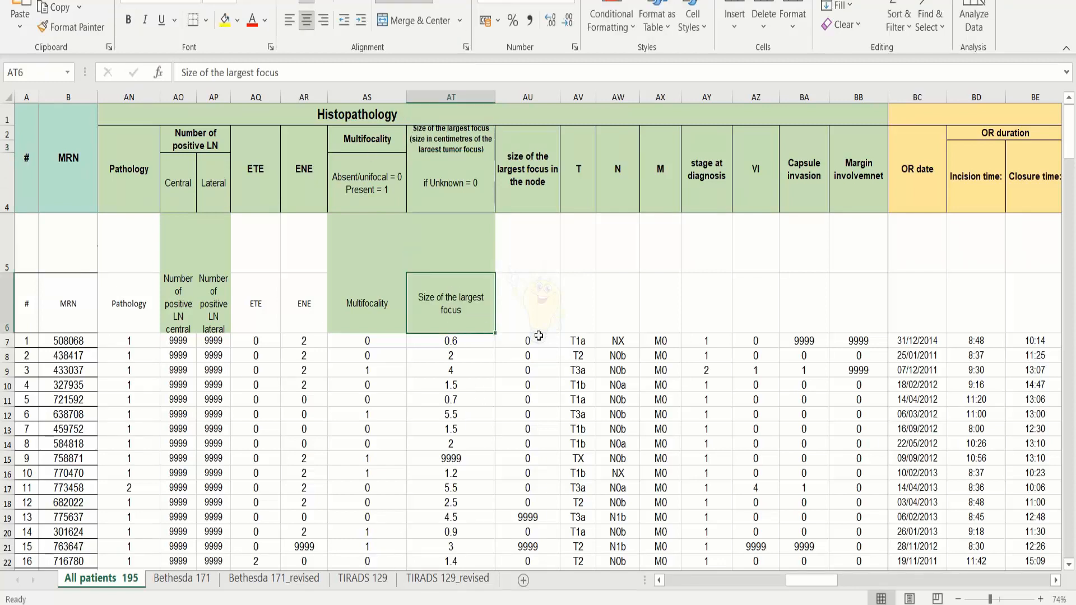
# Step: Copy the "size of the largest focus in the node" heading text from AU2 into AU6
pyautogui.click(539, 308)
pyautogui.click(542, 163)
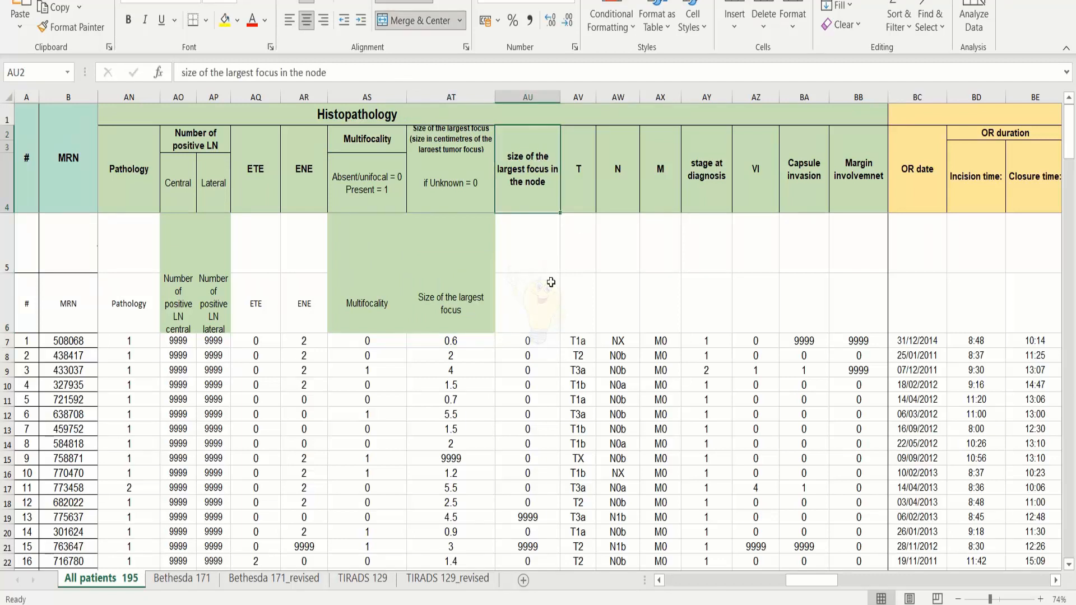
pyautogui.moveTo(180, 72); pyautogui.dragTo(339, 75)
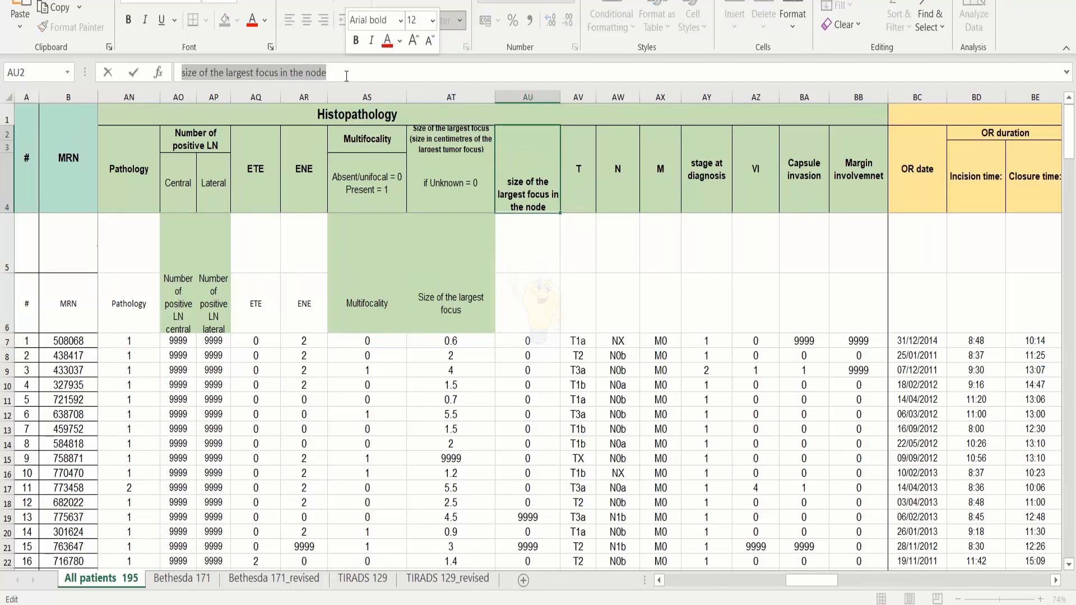
pyautogui.click(516, 295)
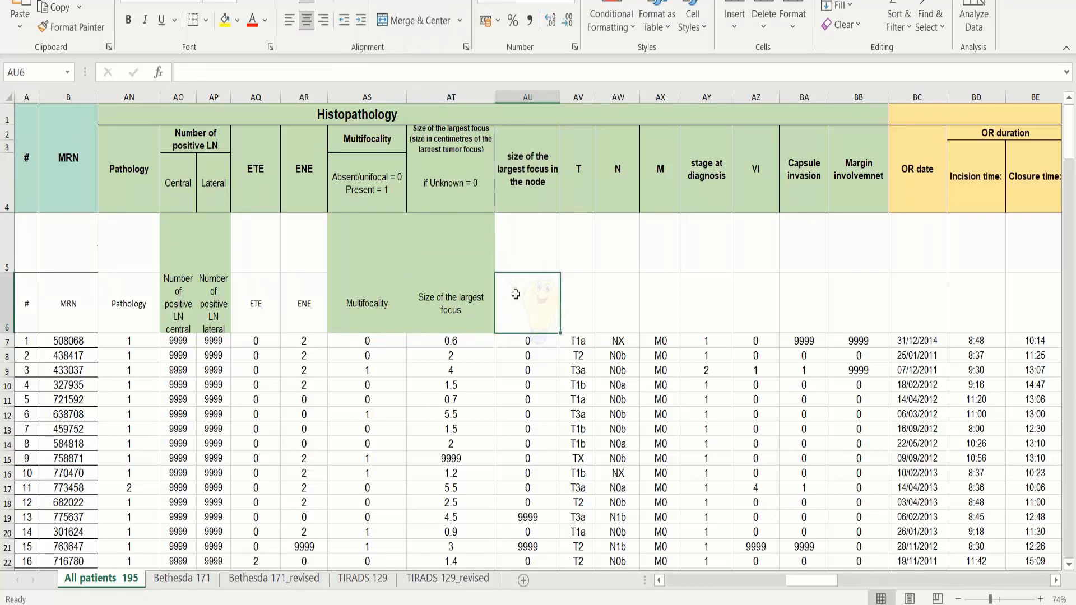
pyautogui.hotkey('ctrl', 'v')
# Step: Enter the headings "T" in AV6, "N" in AW6 and "M" in AX6
pyautogui.moveTo(578, 171); pyautogui.dragTo(668, 173)
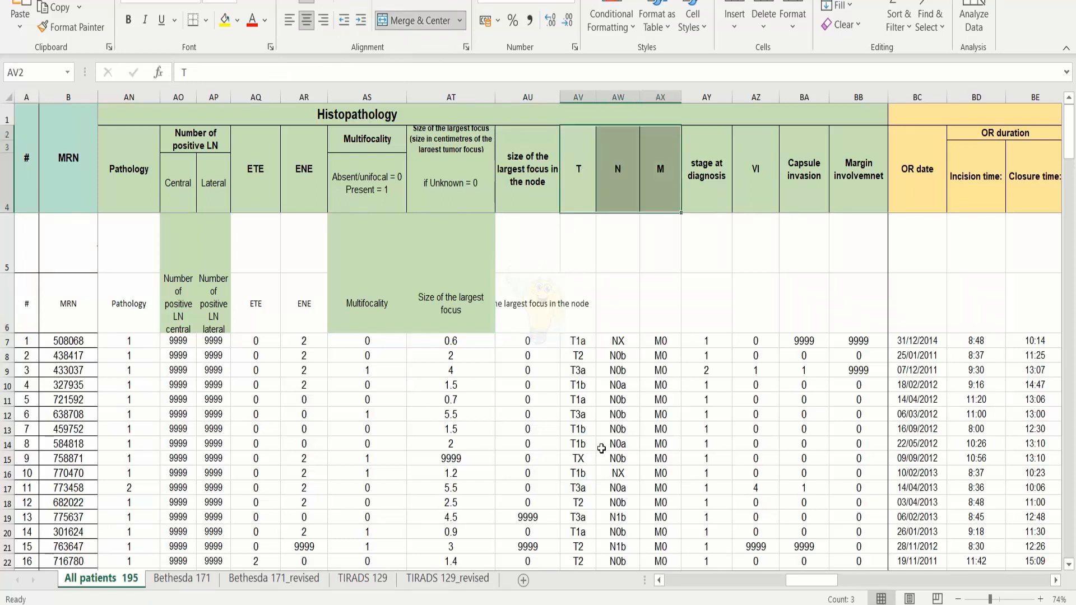
pyautogui.click(576, 301)
pyautogui.click(539, 303)
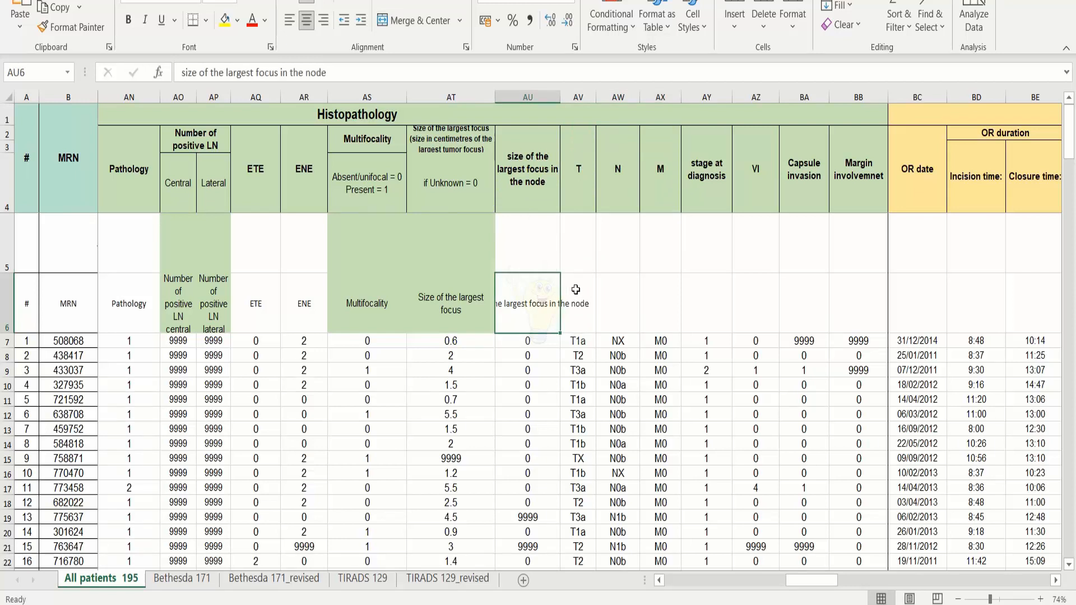
pyautogui.click(577, 291)
pyautogui.write('T')
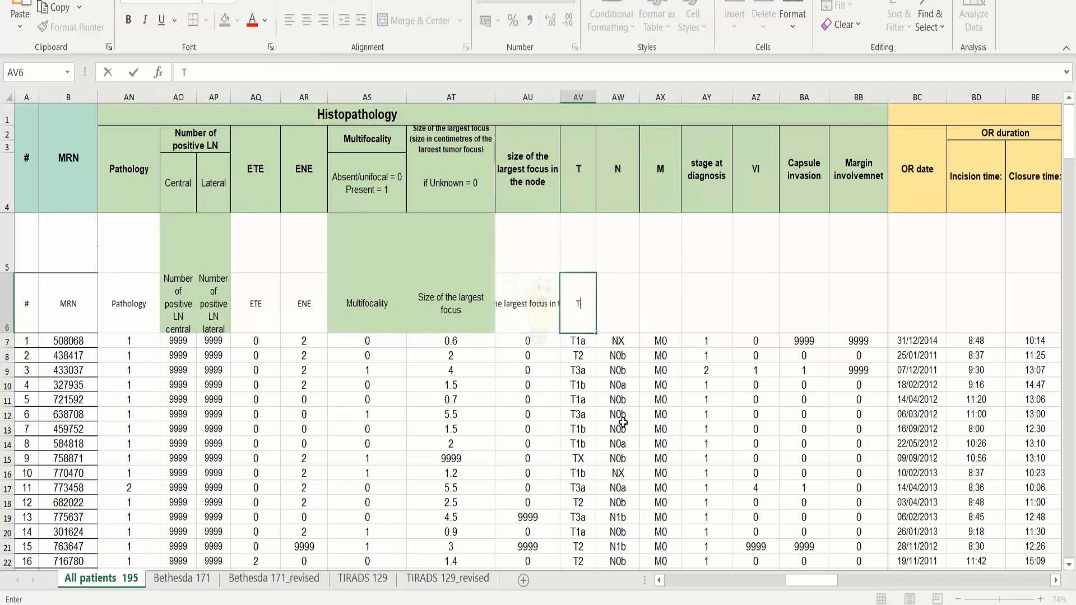
pyautogui.press('Tab')
pyautogui.write('N')
pyautogui.press('Tab')
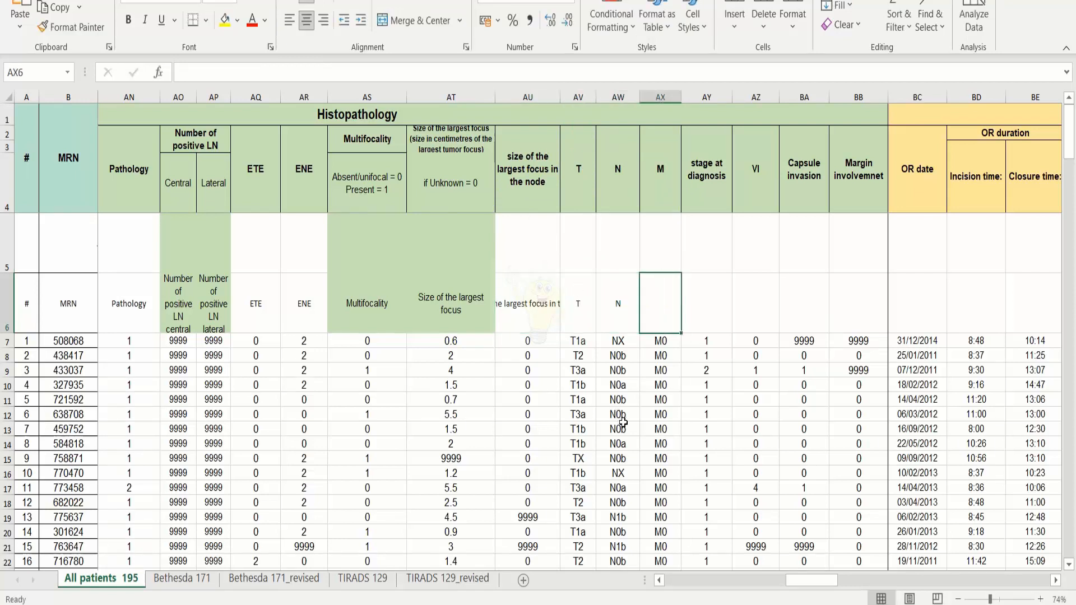
pyautogui.write('M')
pyautogui.press('Tab')
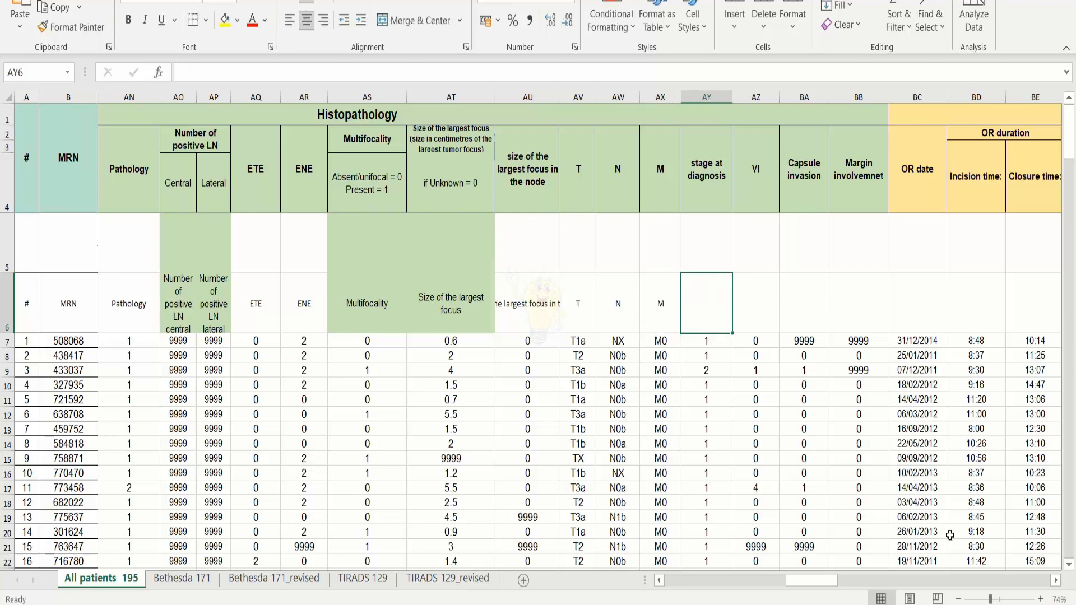
# Step: Copy the "stage at diagnosis" heading text from AY2 into AY6 and enter "VI" in AZ6
pyautogui.click(1056, 580)
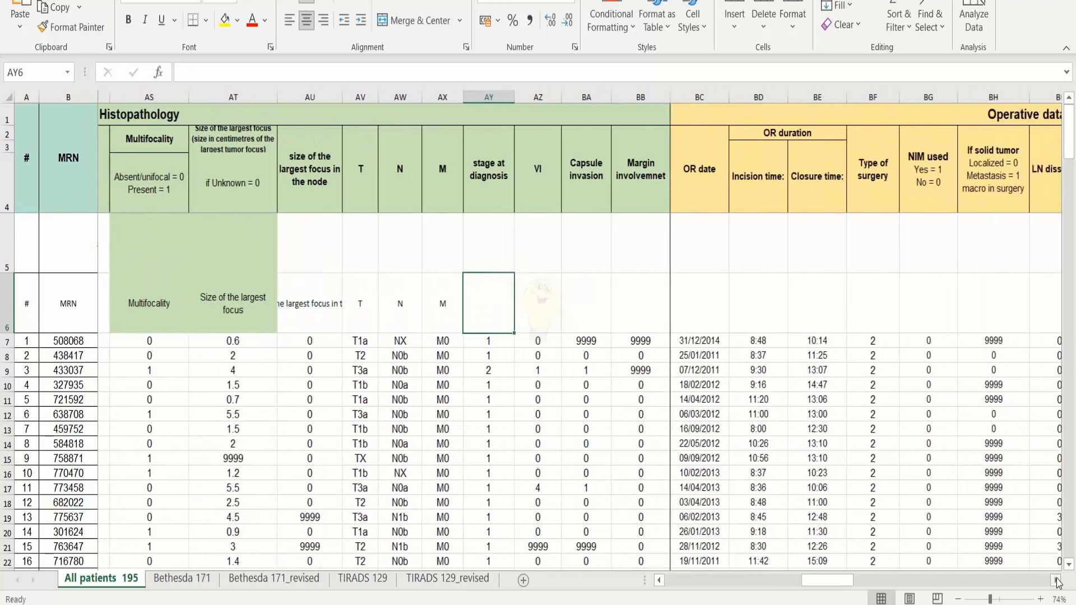
pyautogui.click(476, 185)
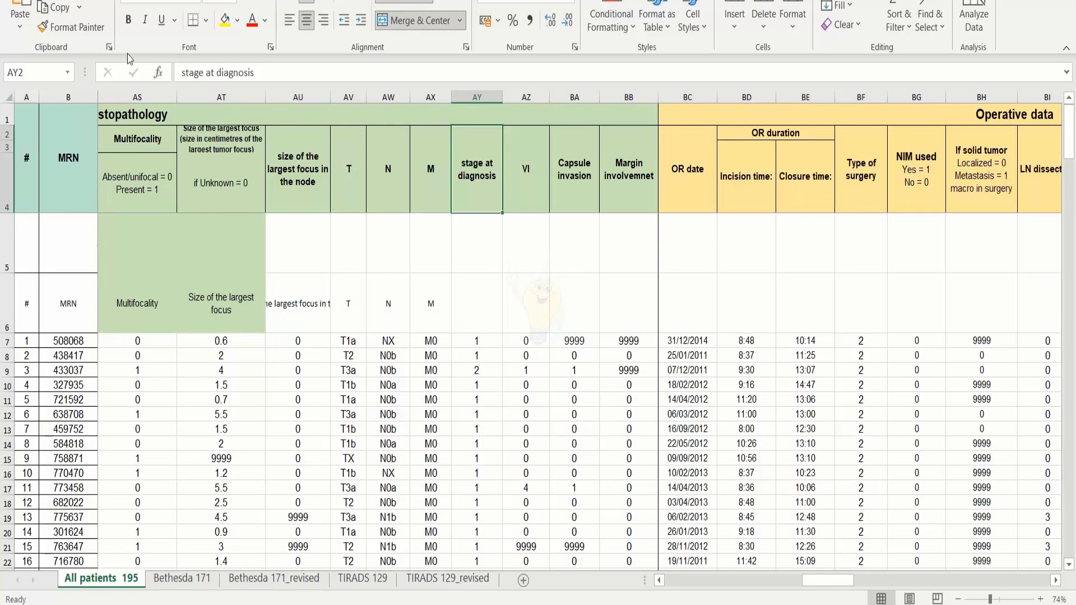
pyautogui.moveTo(255, 72); pyautogui.dragTo(124, 62)
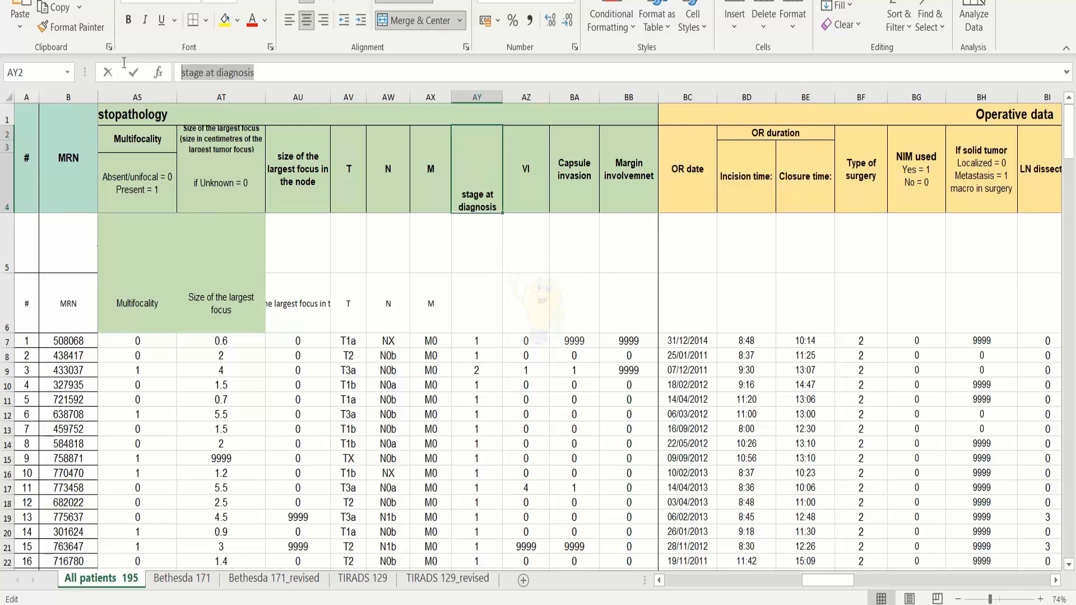
pyautogui.click(460, 312)
pyautogui.hotkey('ctrl', 'v')
pyautogui.press('Right')
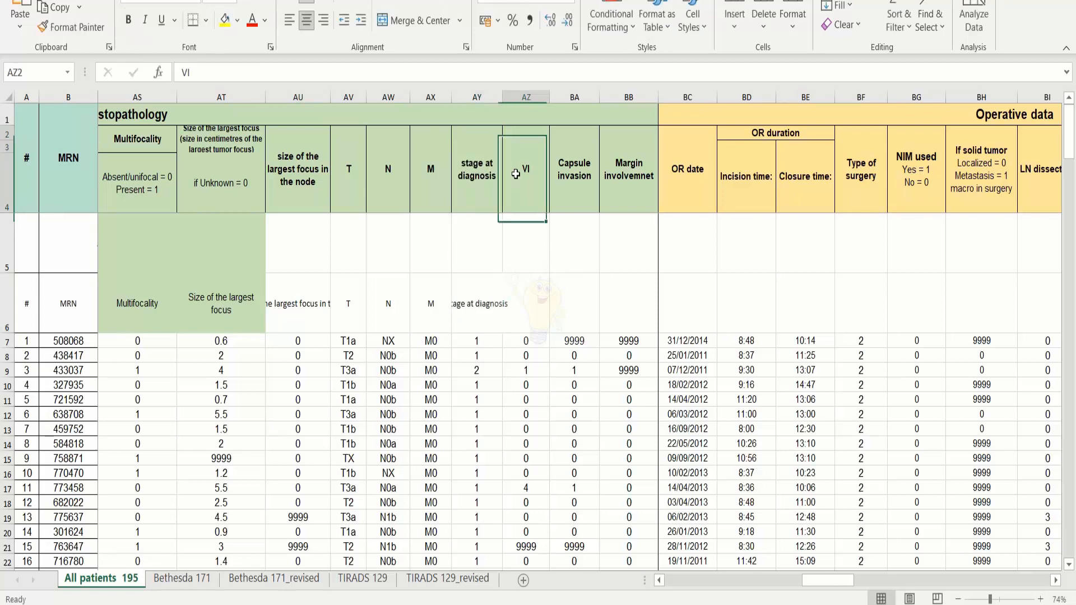
pyautogui.write('VI')
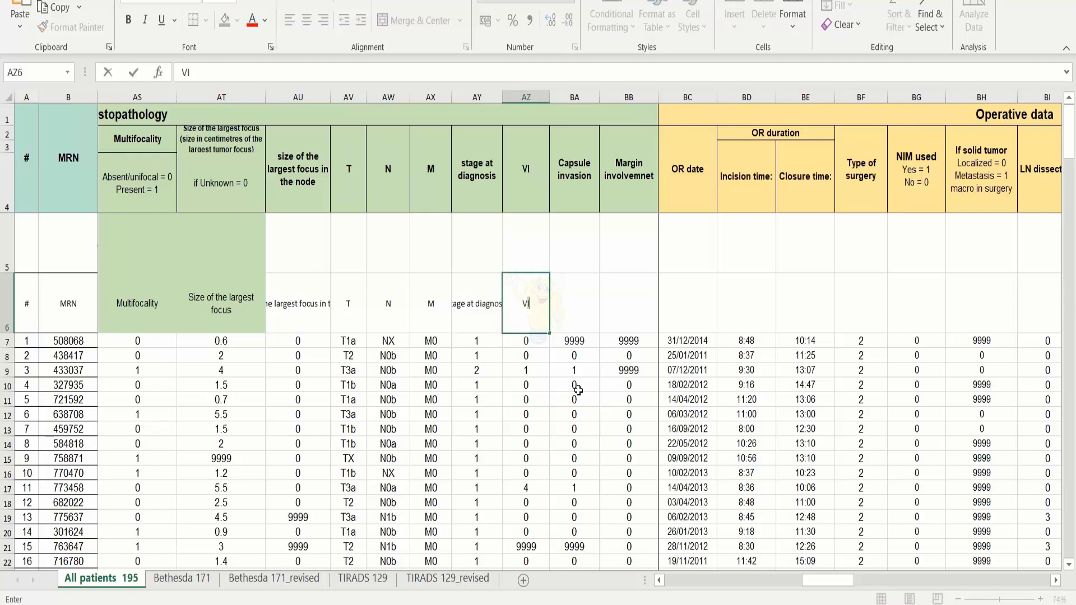
# Step: Copy the "Capsule invasion" heading text from BA2 into BA6
pyautogui.click(571, 159)
pyautogui.tripleClick(263, 74)
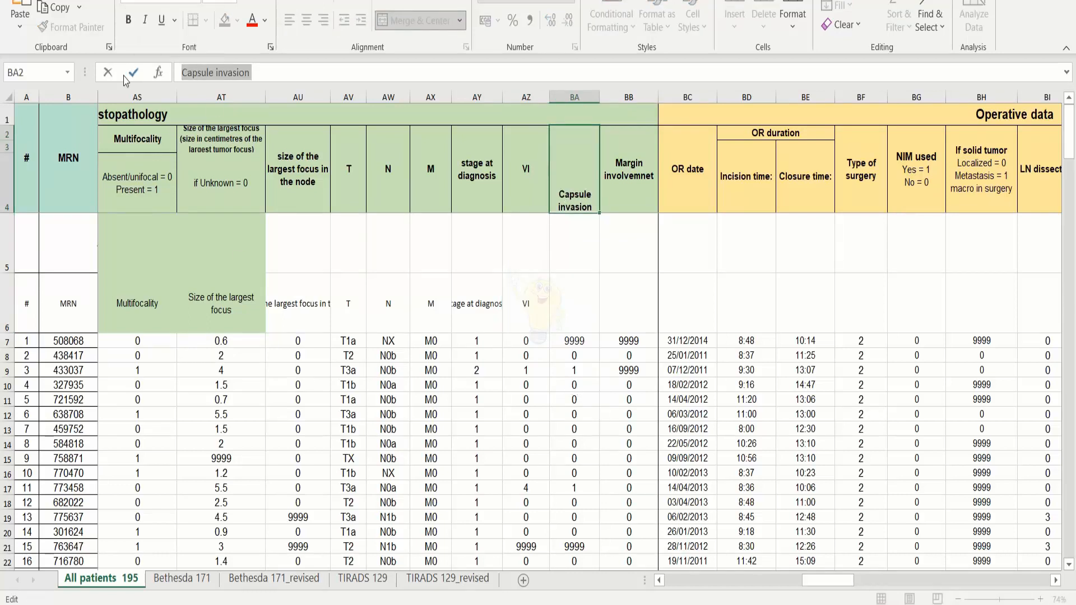
pyautogui.click(569, 301)
pyautogui.hotkey('ctrl', 'v')
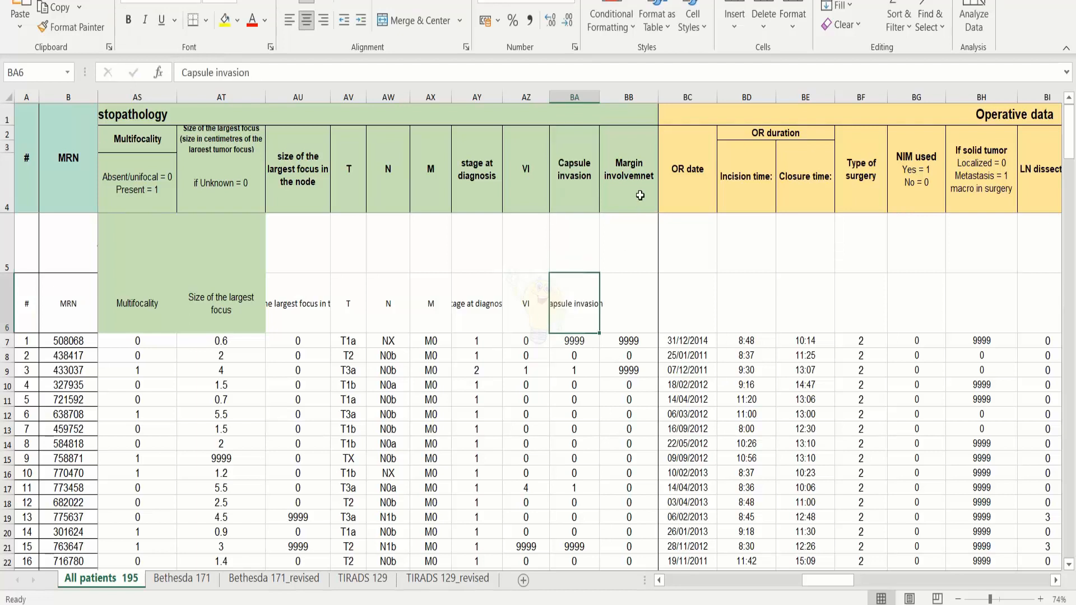
# Step: Copy the "Margin involvemnet" heading text from BB2 into BB6
pyautogui.click(640, 193)
pyautogui.moveTo(282, 66); pyautogui.dragTo(147, 73)
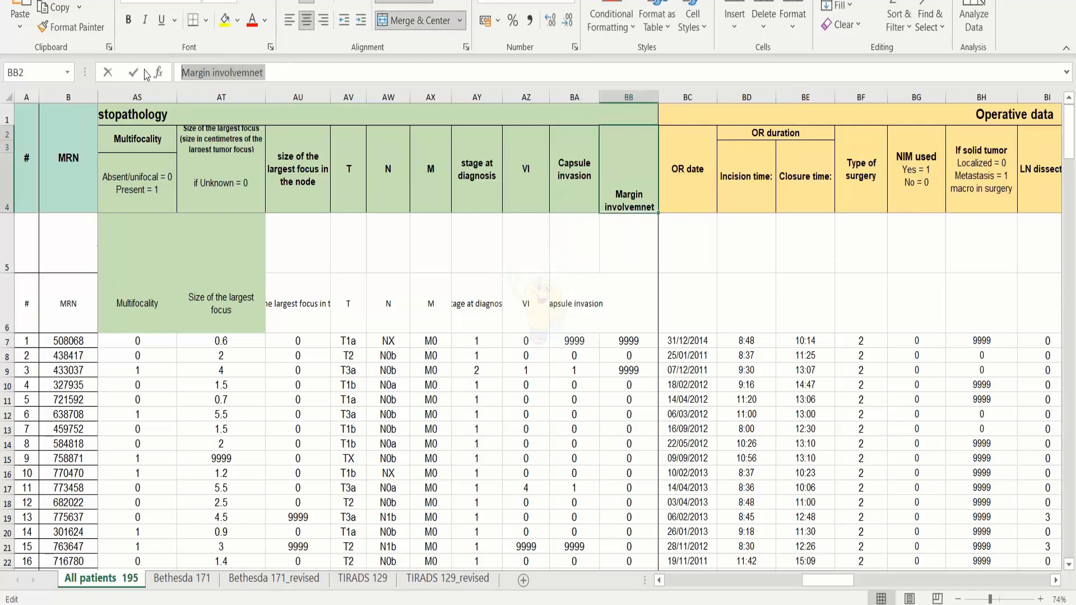
pyautogui.click(621, 306)
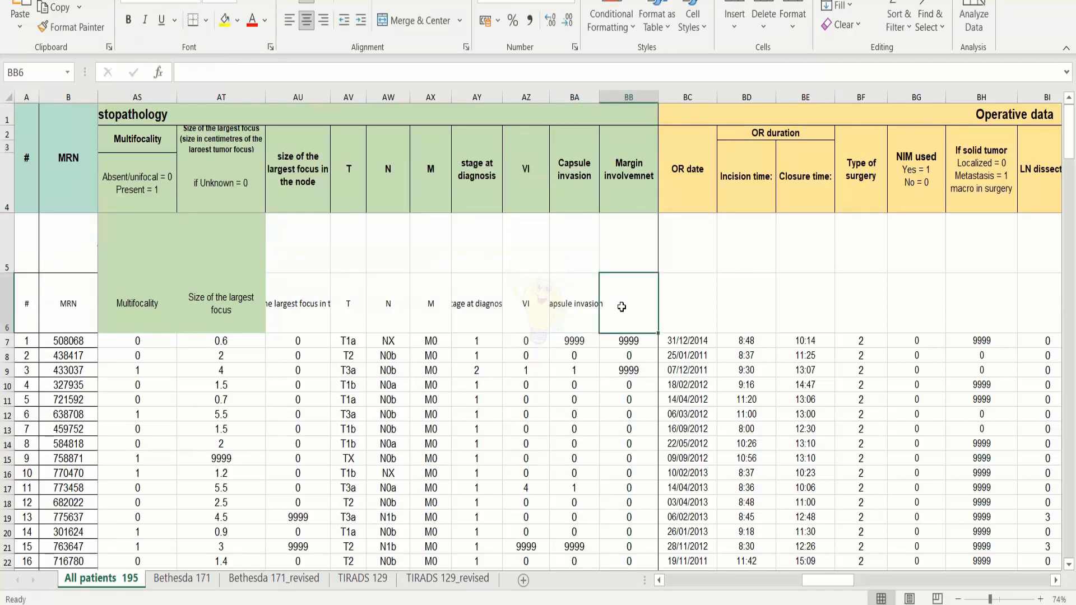
pyautogui.hotkey('ctrl', 'v')
# Step: Enter the heading "OR date" in BC6, matching the merged heading in BC2
pyautogui.click(683, 194)
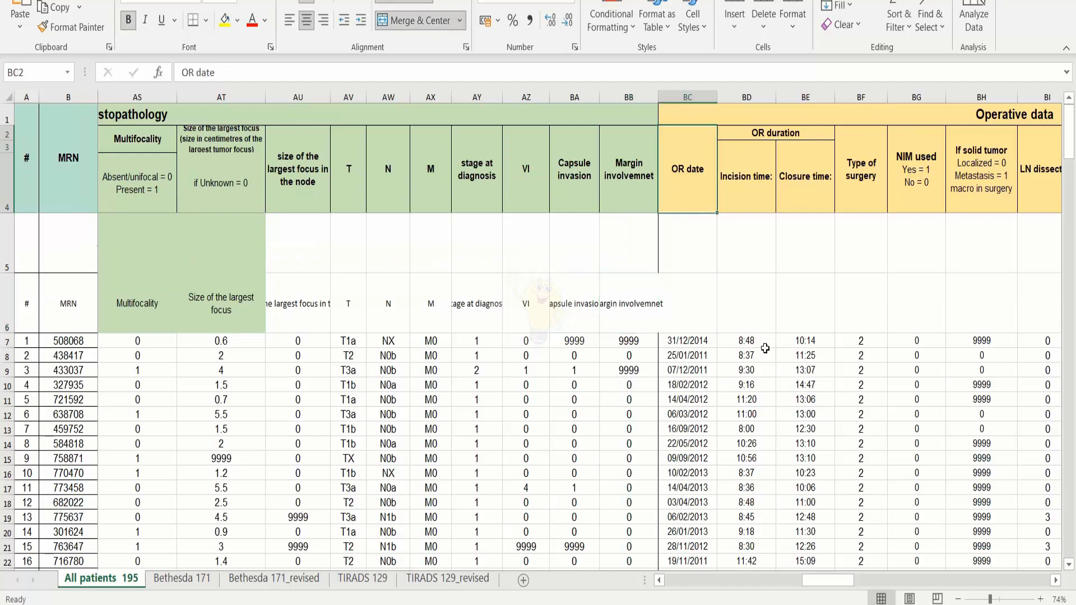
pyautogui.click(694, 307)
pyautogui.write('OR date')
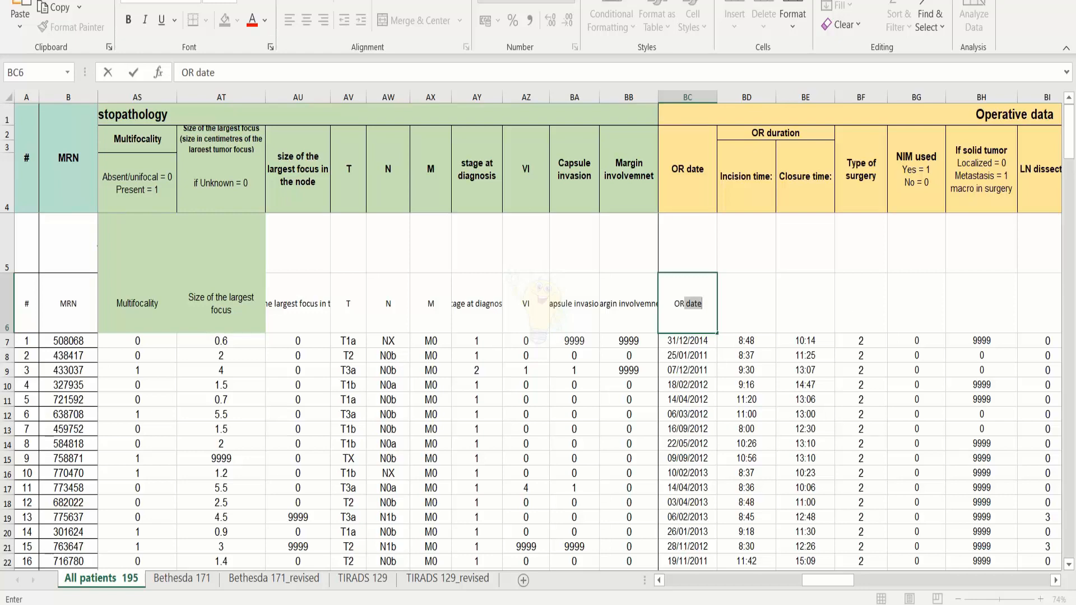
# Step: Copy the "Incision time:" heading text from BD3 into BD6
pyautogui.hscroll(4, 1060, 585)
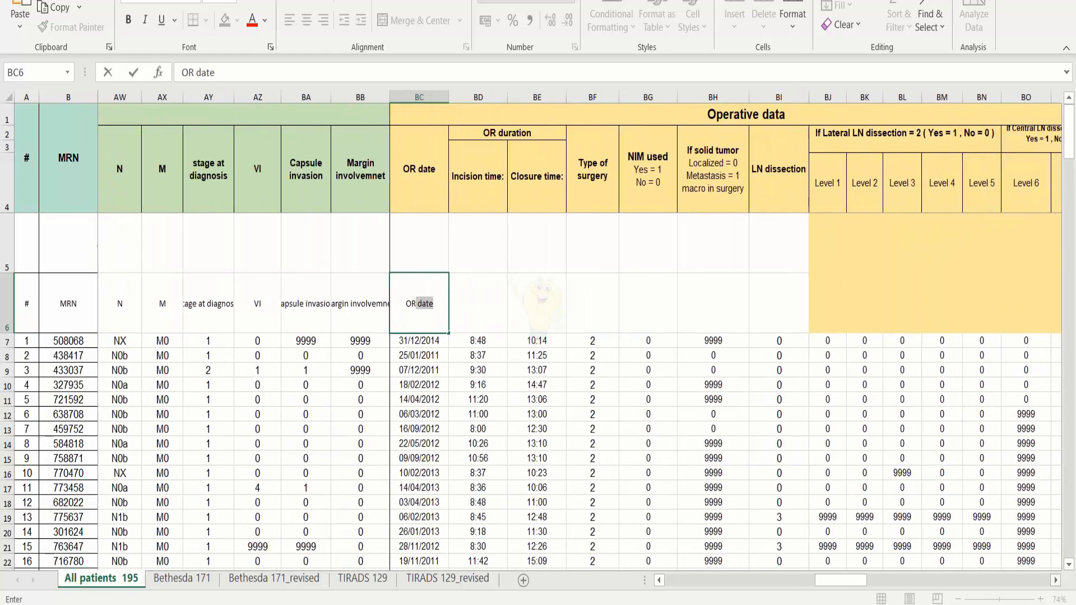
pyautogui.click(478, 176)
pyautogui.click(263, 73)
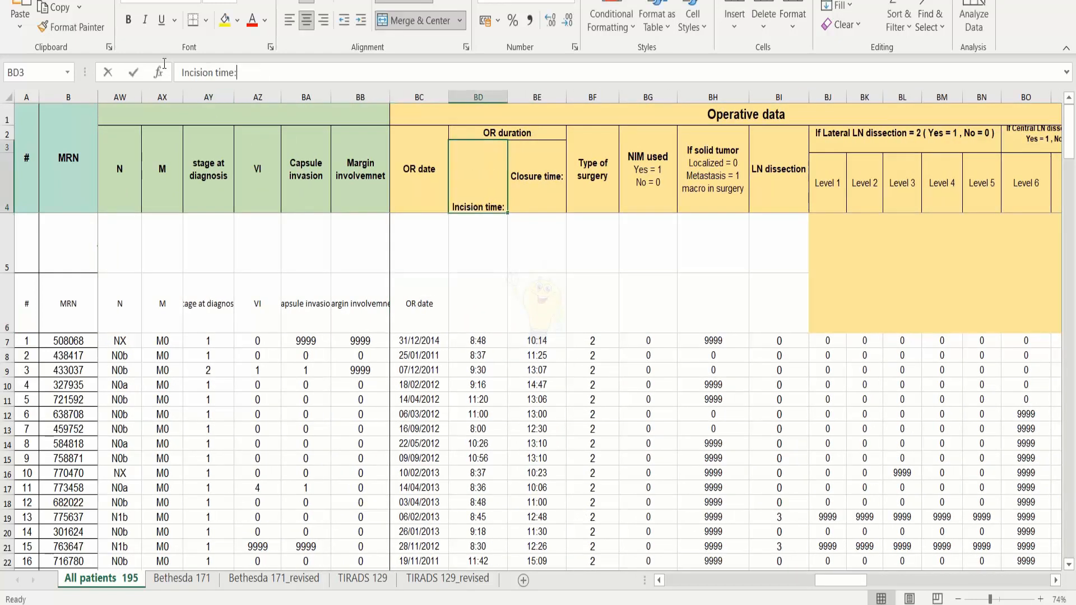
pyautogui.moveTo(264, 72); pyautogui.dragTo(181, 72)
pyautogui.hotkey('ctrl', 'c')
pyautogui.click(483, 308)
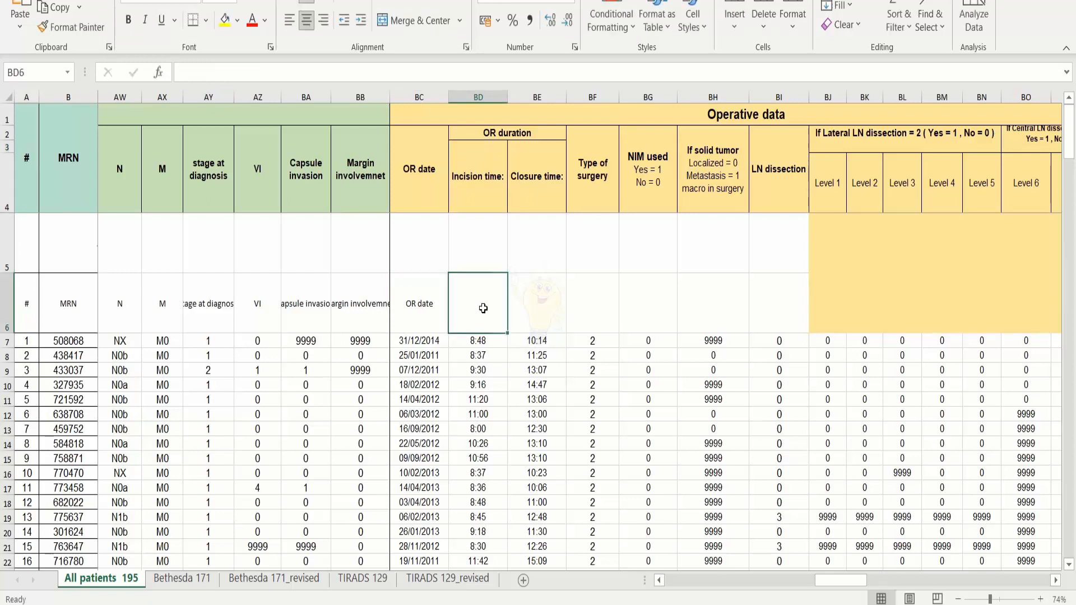
pyautogui.hotkey('ctrl', 'v')
# Step: Copy the "Closure time:" heading text from BE3 into BE6
pyautogui.click(558, 191)
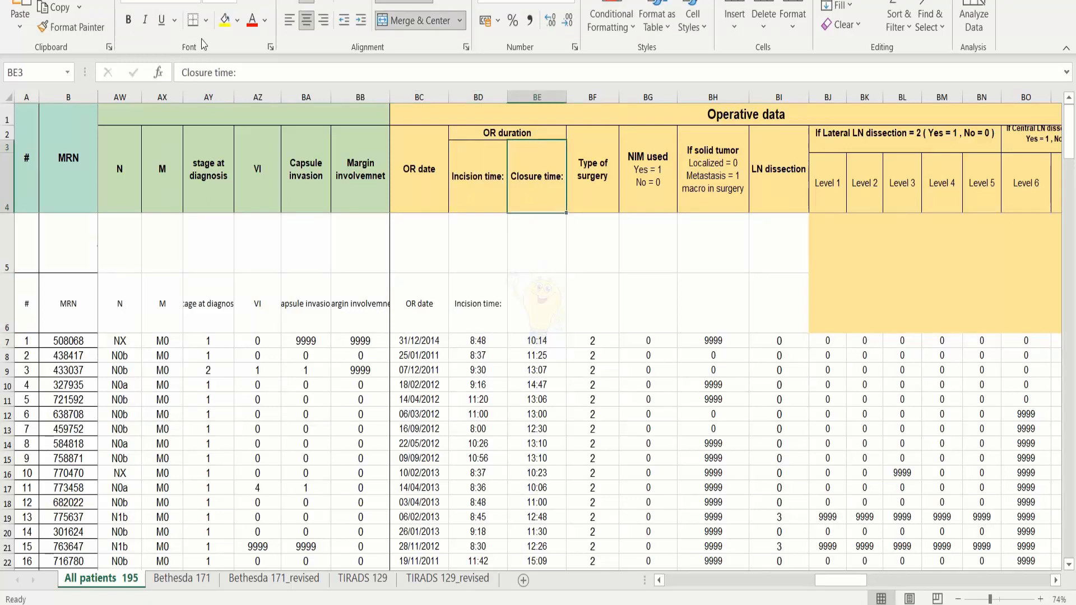
pyautogui.moveTo(253, 78); pyautogui.dragTo(178, 72)
pyautogui.hotkey('ctrl', 'c')
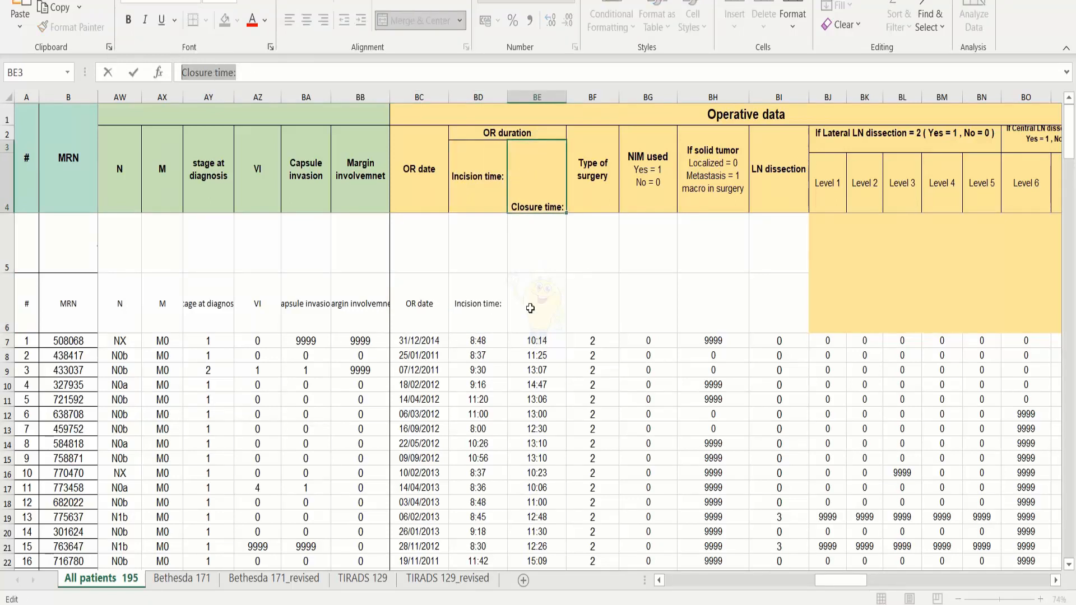
pyautogui.click(530, 308)
pyautogui.hotkey('ctrl', 'v')
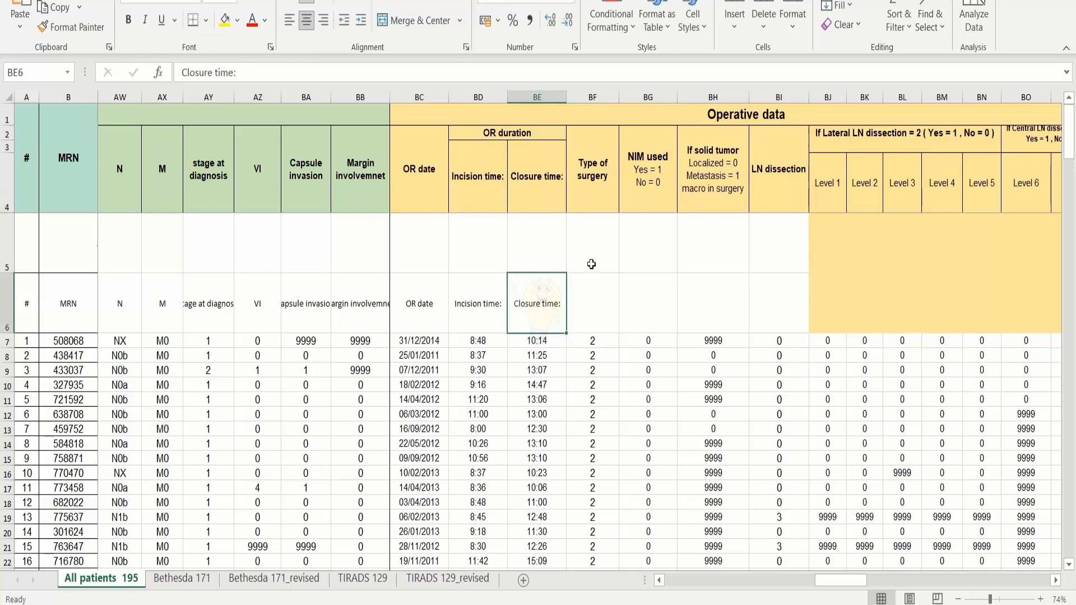
# Step: Copy the "Type of surgery" heading text from BF2 into BF6
pyautogui.click(602, 170)
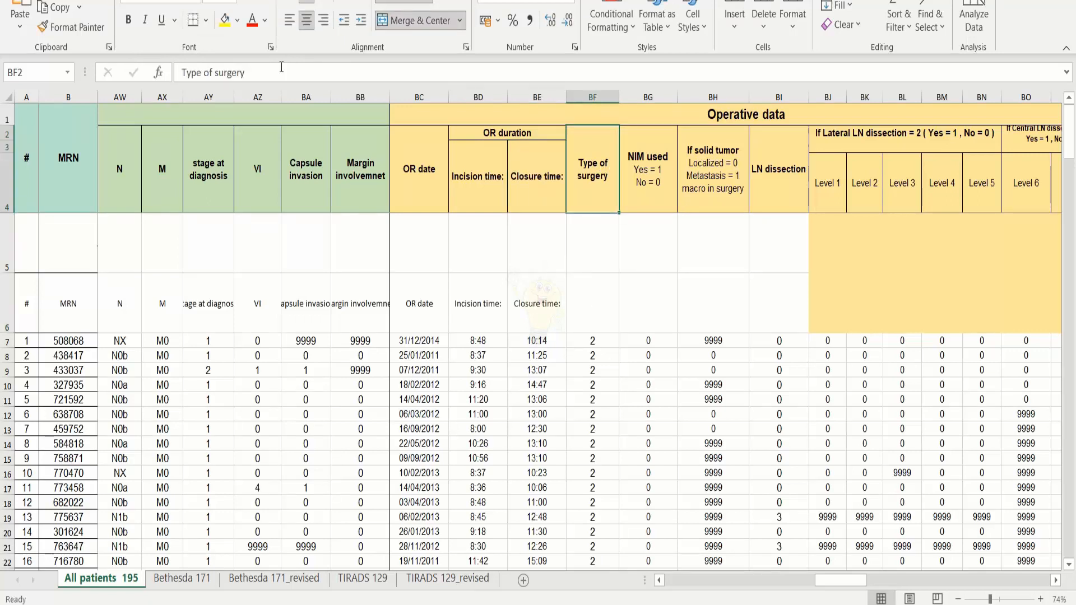
pyautogui.moveTo(282, 68); pyautogui.dragTo(38, 92)
pyautogui.hotkey('ctrl', 'c')
pyautogui.click(595, 295)
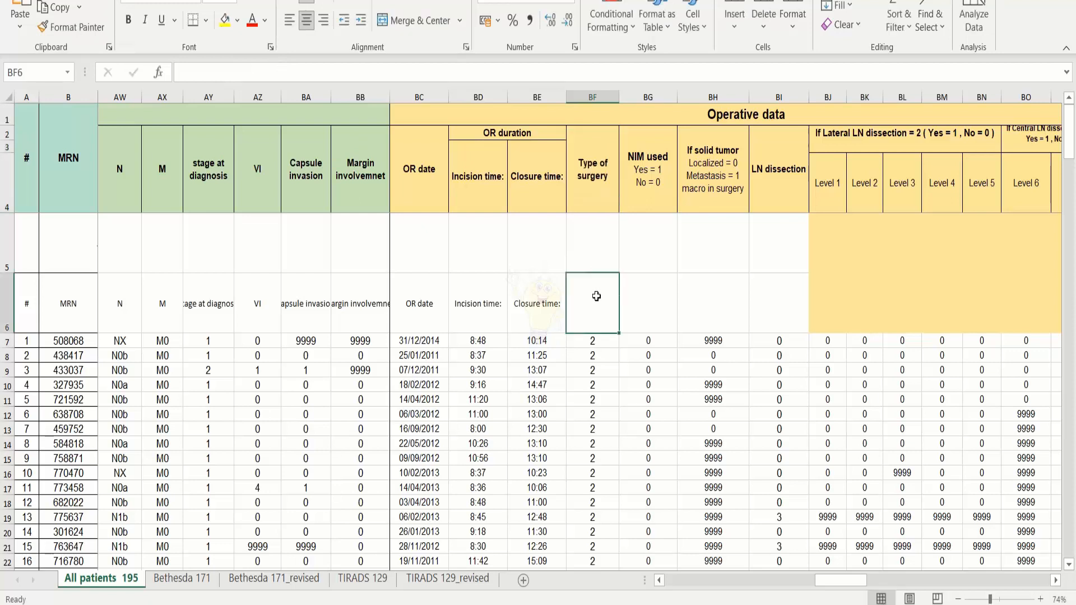
pyautogui.hotkey('ctrl', 'v')
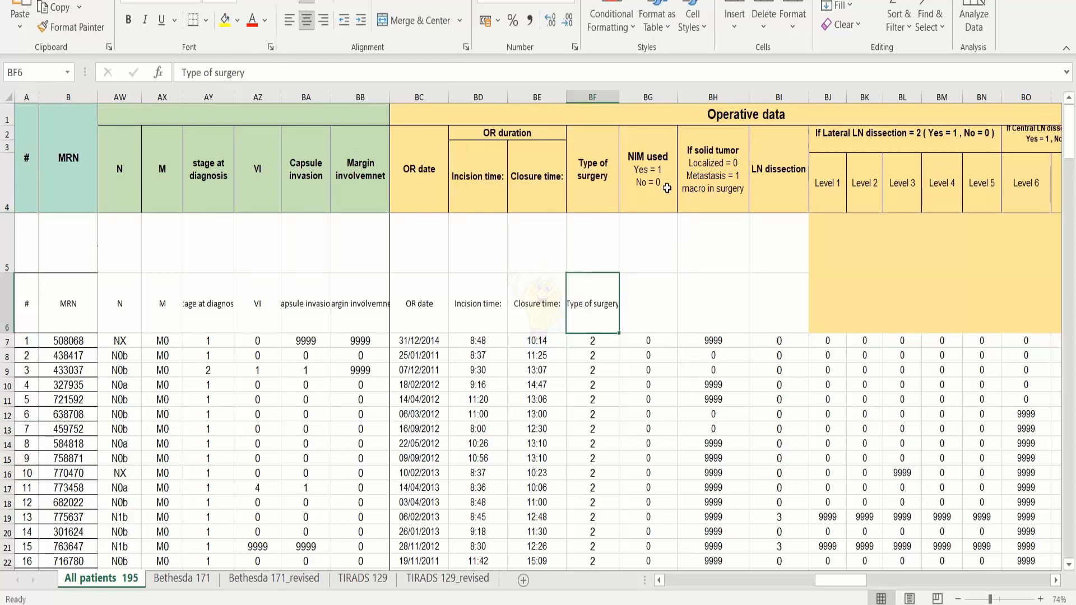
# Step: Copy only the "NIM used" part of the BG2 heading into BG6, leaving out the Yes/No coding
pyautogui.click(656, 173)
pyautogui.click(644, 301)
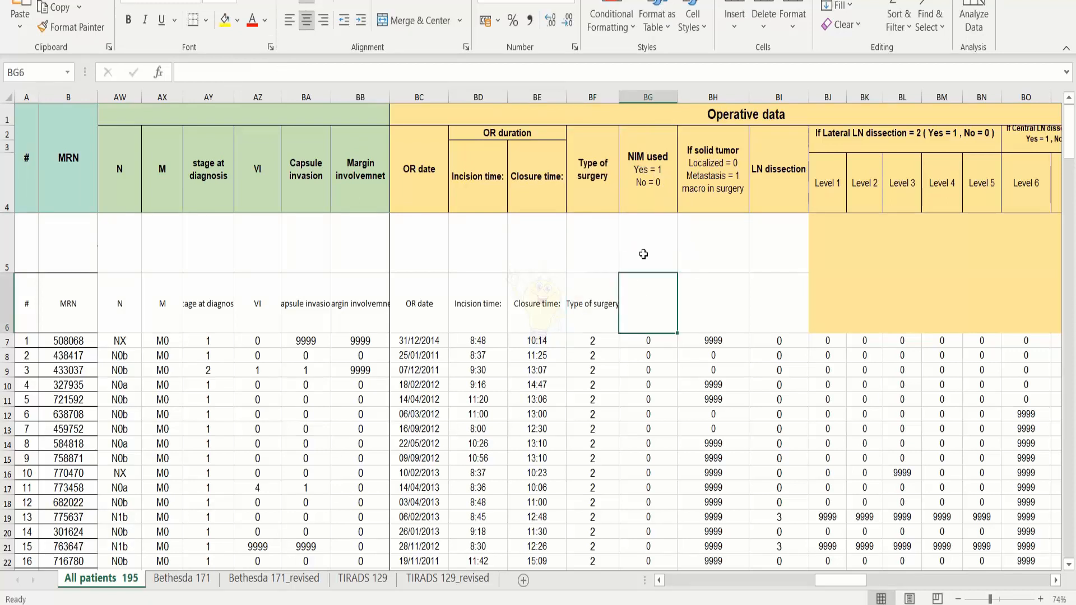
pyautogui.click(645, 159)
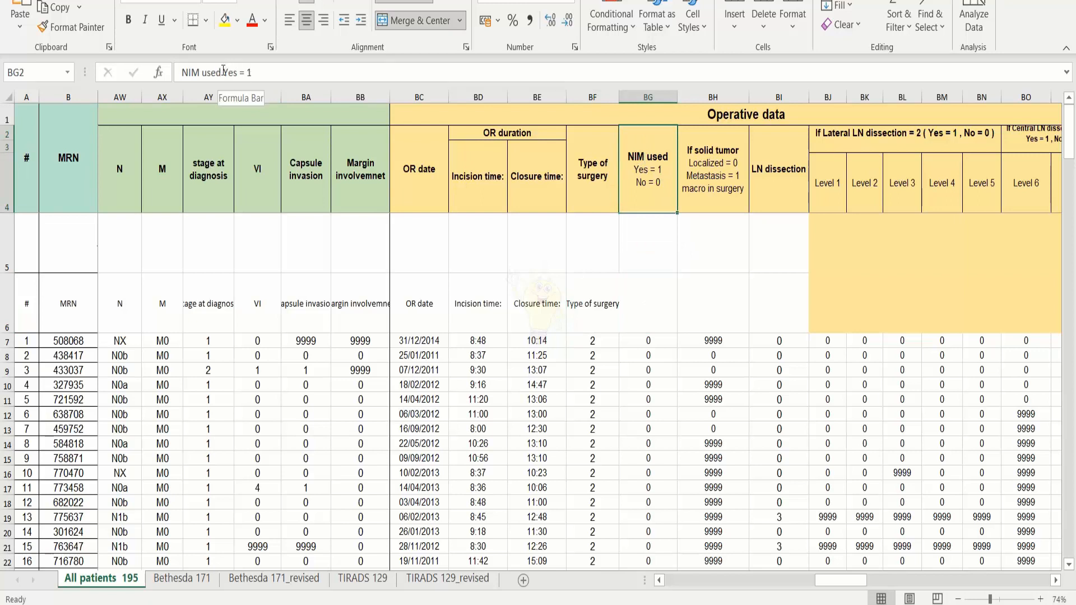
pyautogui.moveTo(222, 72); pyautogui.dragTo(145, 74)
pyautogui.hotkey('ctrl', 'c')
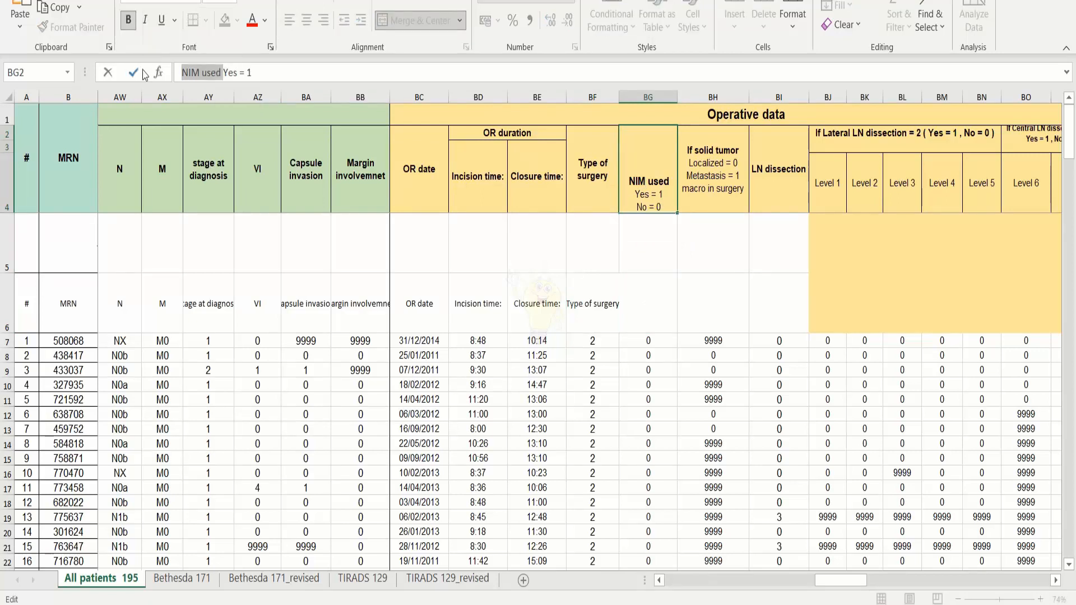
pyautogui.click(616, 300)
pyautogui.click(644, 300)
pyautogui.hotkey('ctrl', 'v')
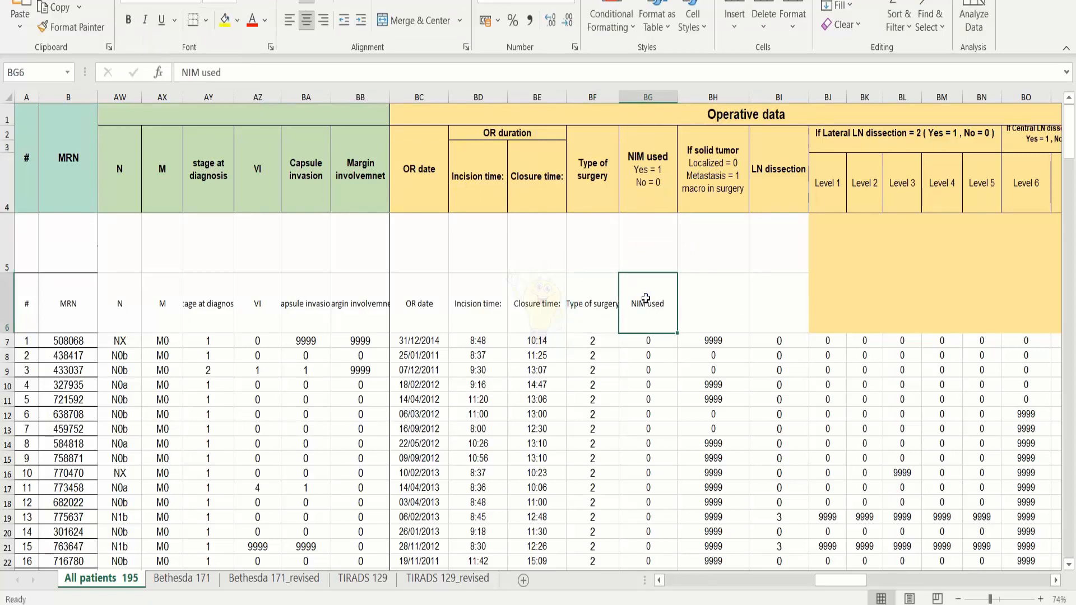
# Step: Copy only the "If solid tumor" part of the BH2 heading into BH6
pyautogui.click(715, 289)
pyautogui.click(694, 168)
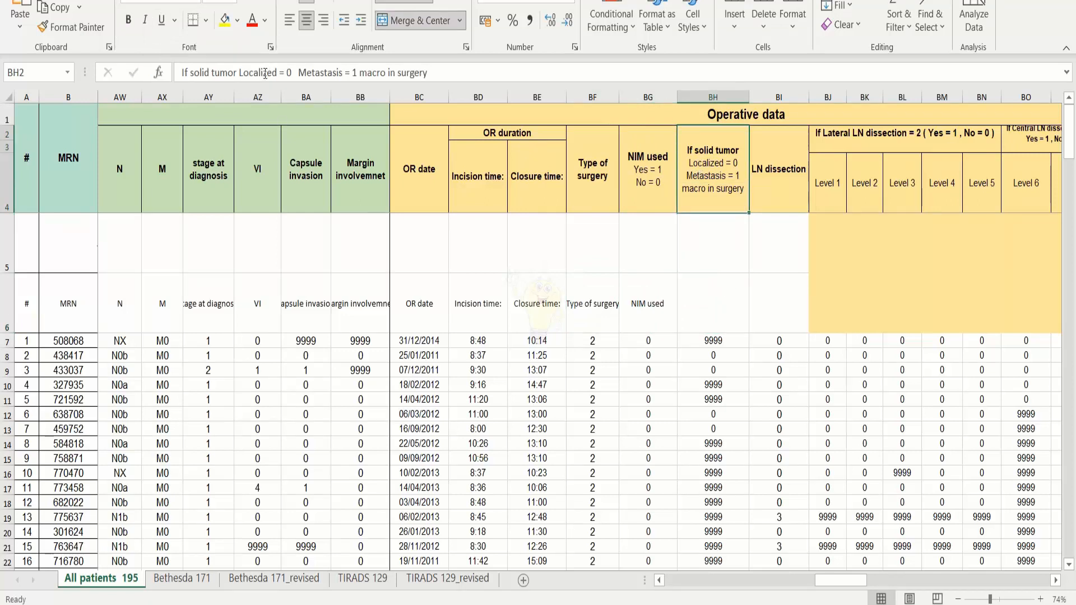
pyautogui.moveTo(237, 73); pyautogui.dragTo(181, 73)
pyautogui.hotkey('ctrl', 'c')
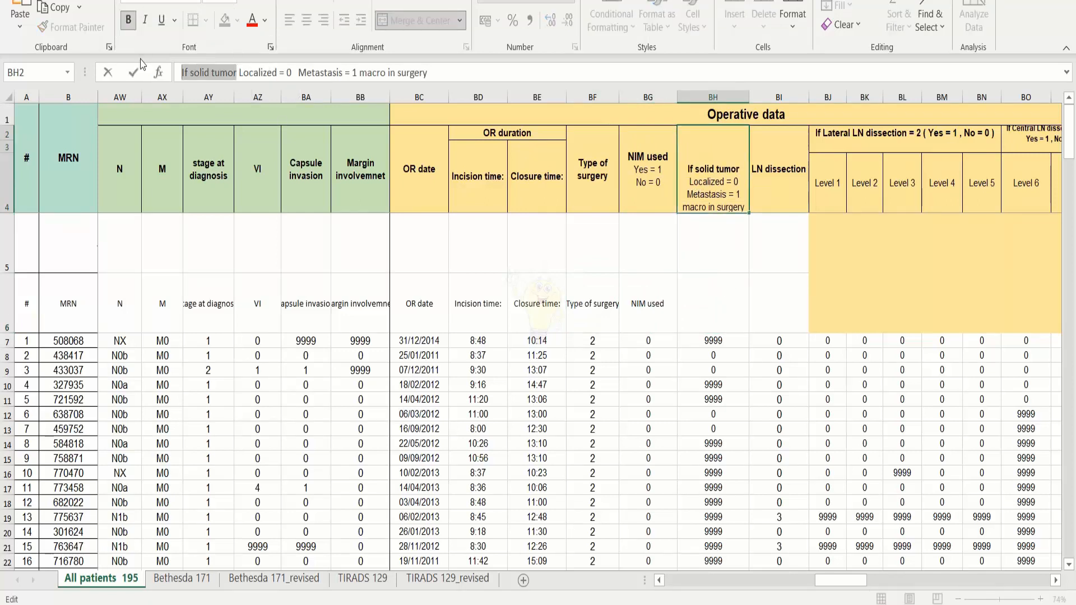
pyautogui.click(721, 312)
pyautogui.hotkey('ctrl', 'v')
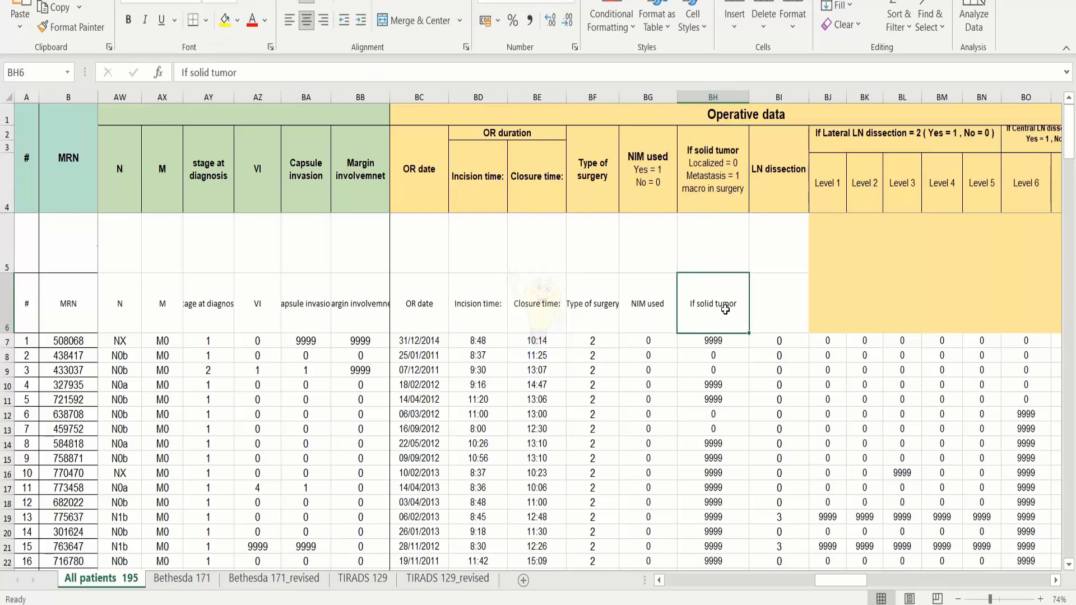
# Step: Copy the "LN dissection" heading text from BI2 into BI6
pyautogui.click(771, 163)
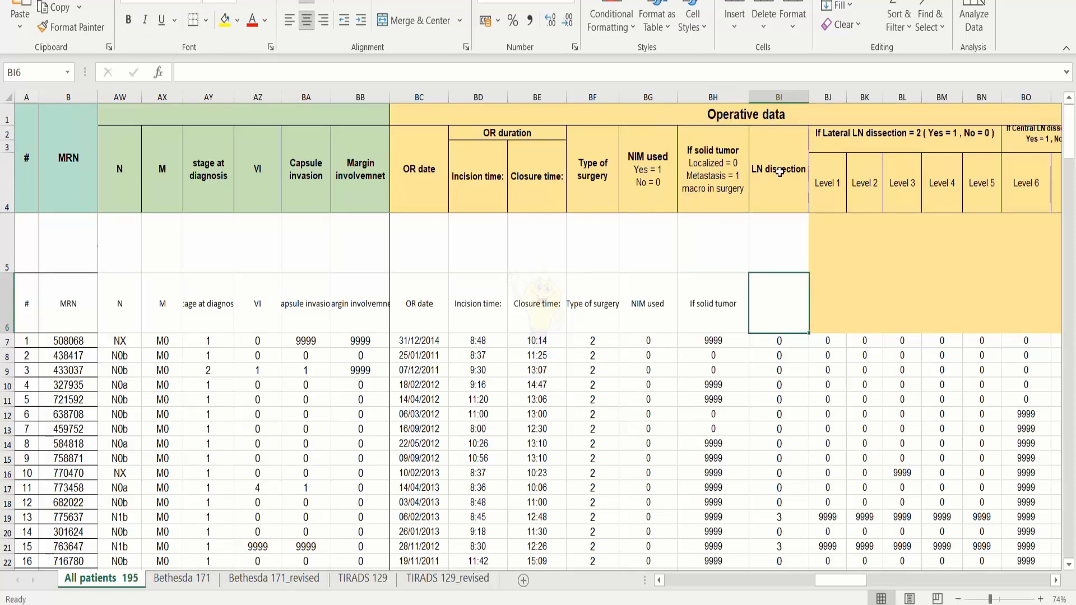
pyautogui.tripleClick(201, 68)
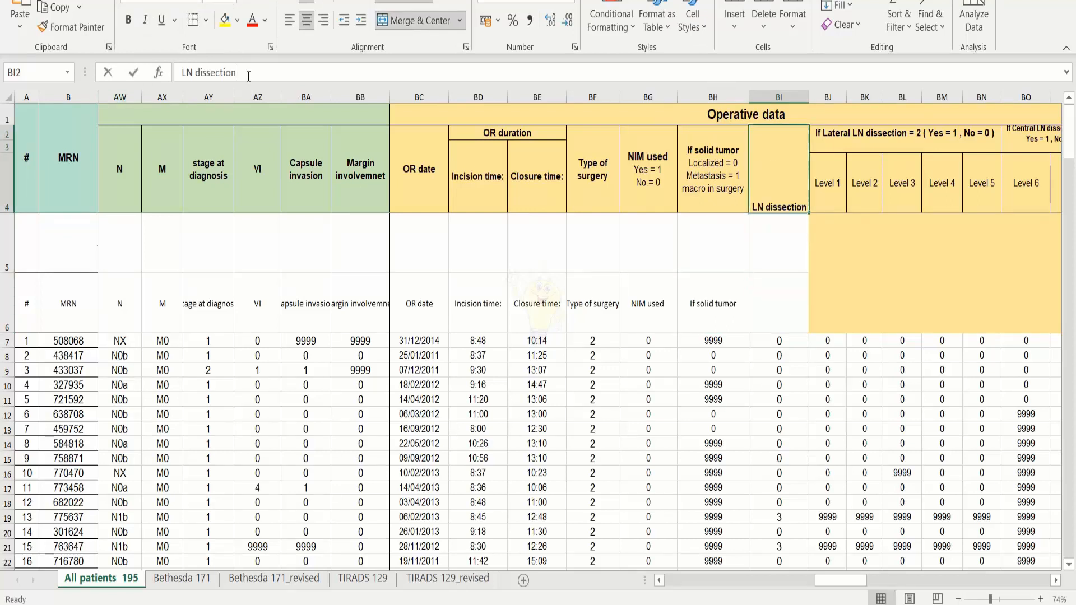
pyautogui.hotkey('ctrl', 'c')
pyautogui.click(756, 294)
pyautogui.hotkey('ctrl', 'v')
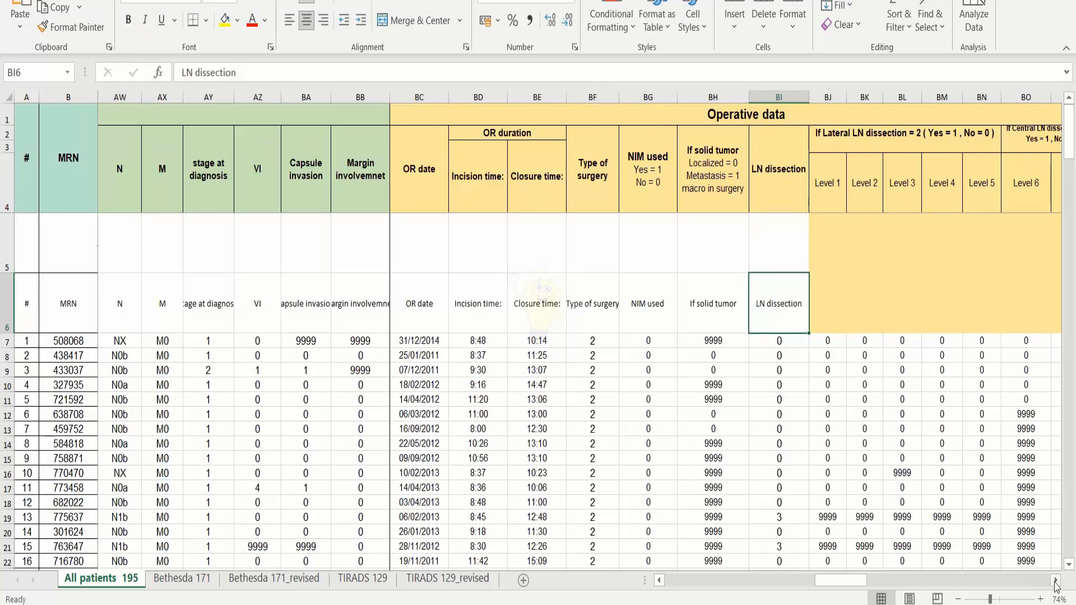
# Step: Copy the "Level 1" to "Level 7" headings from BJ4:BP4 into BJ6:BP6
pyautogui.click(1056, 580)
pyautogui.click(1056, 581)
pyautogui.click(1056, 581)
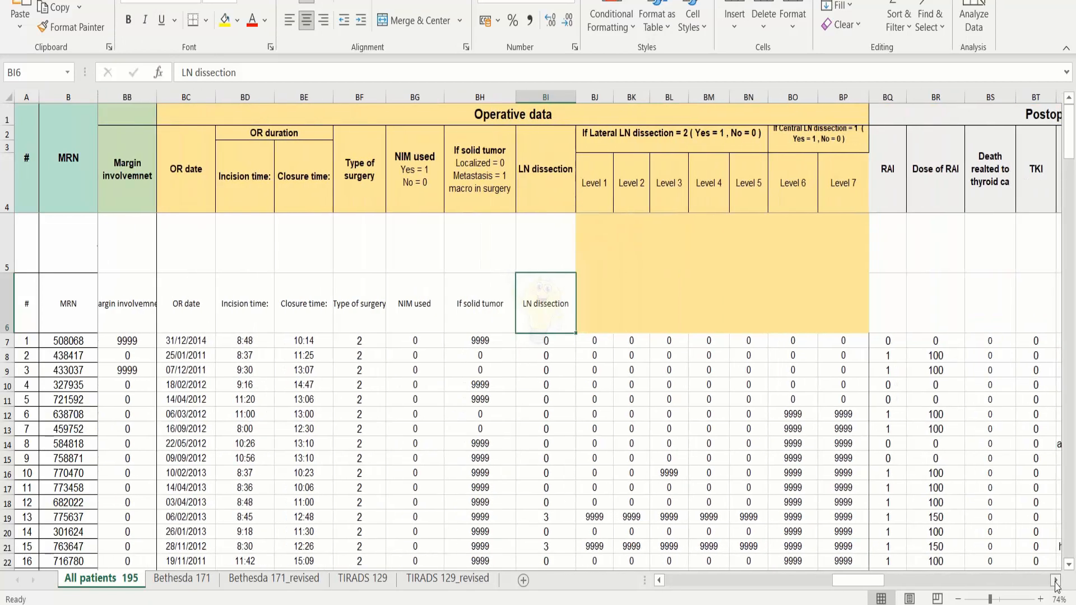
pyautogui.click(1056, 581)
pyautogui.click(1056, 581)
pyautogui.click(1055, 581)
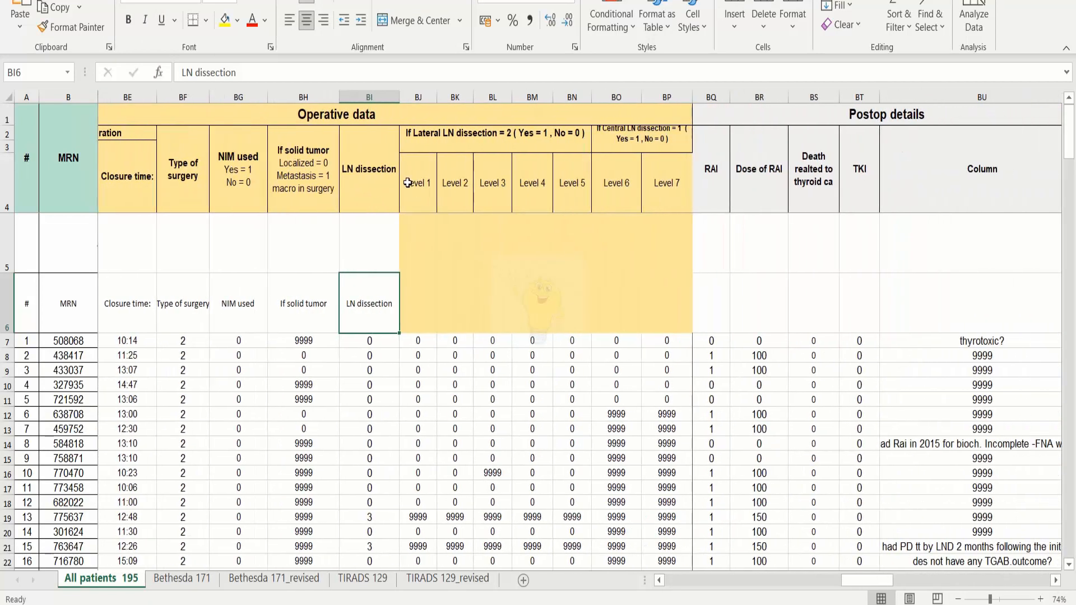
pyautogui.moveTo(407, 182); pyautogui.dragTo(667, 202)
pyautogui.hotkey('ctrl', 'c')
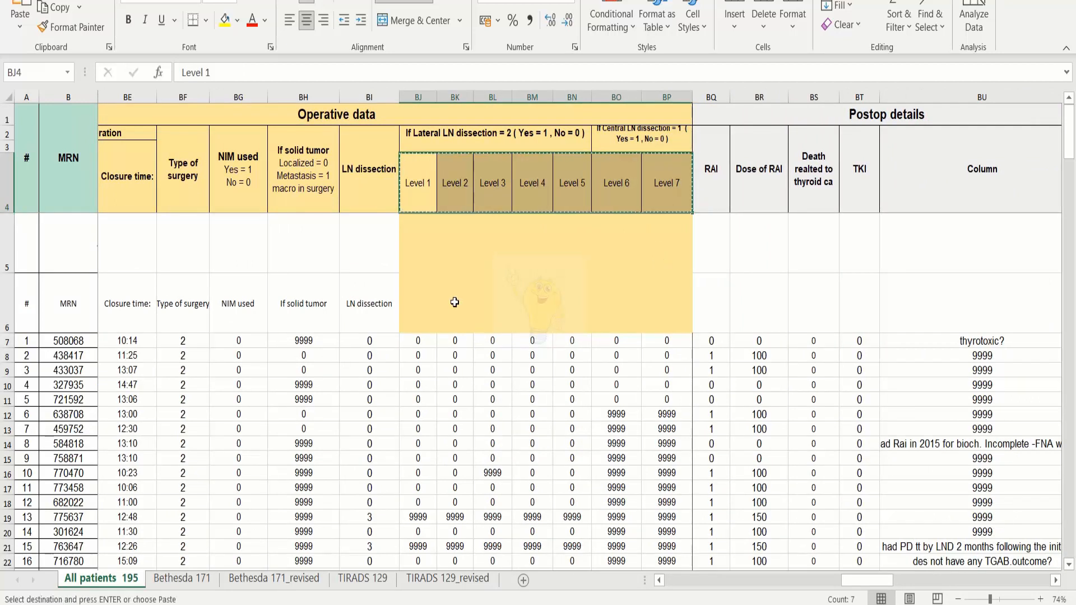
pyautogui.moveTo(417, 302); pyautogui.dragTo(694, 330)
pyautogui.hotkey('ctrl', 'v')
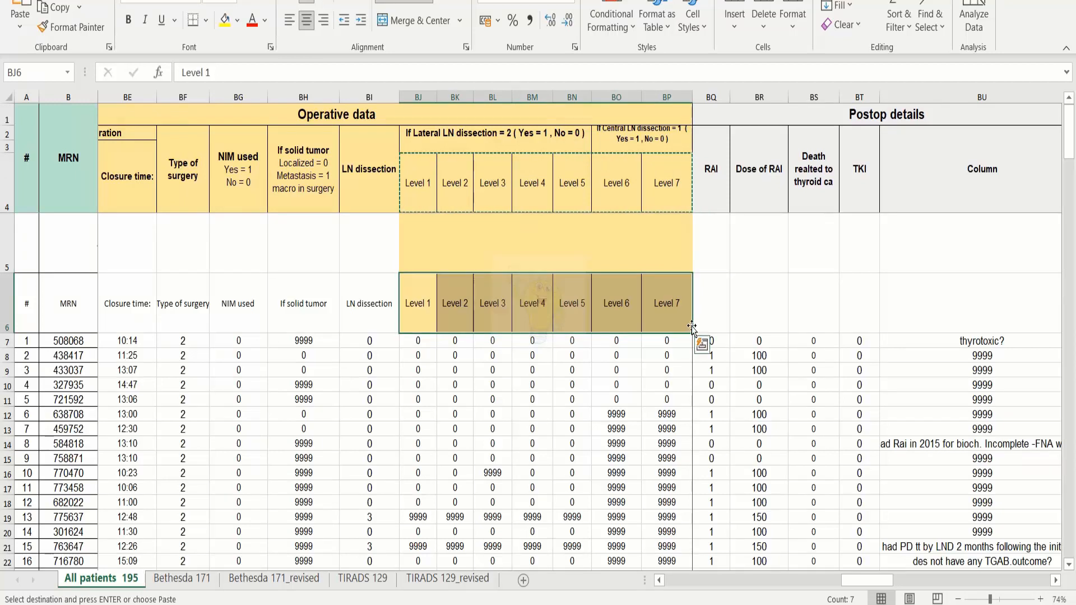
# Step: Enter the heading "RAI" in BQ6, matching the merged heading above it
pyautogui.click(713, 191)
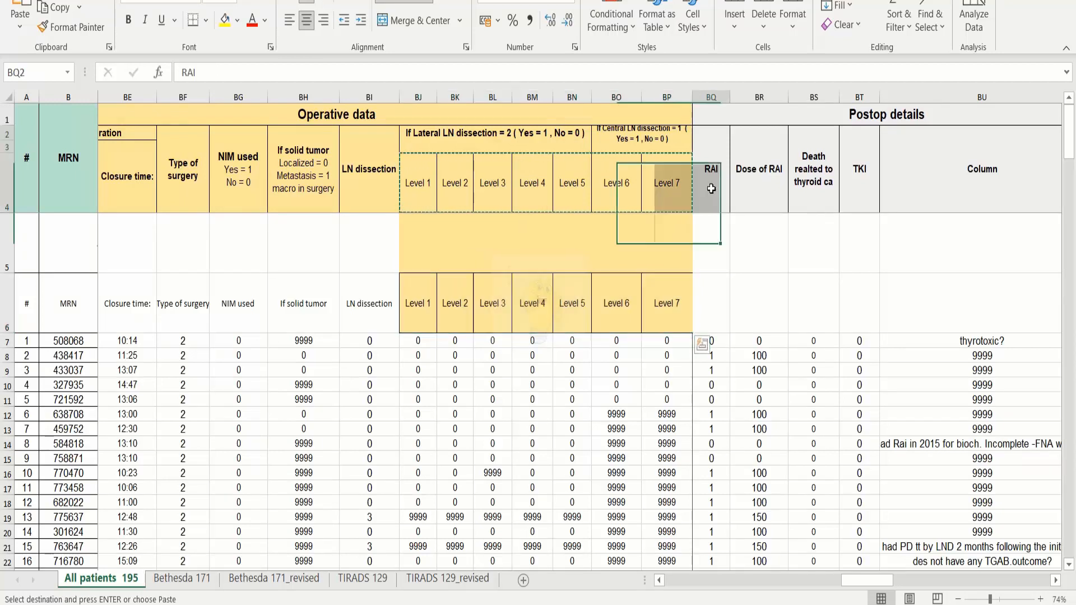
pyautogui.click(700, 324)
pyautogui.write('RAI')
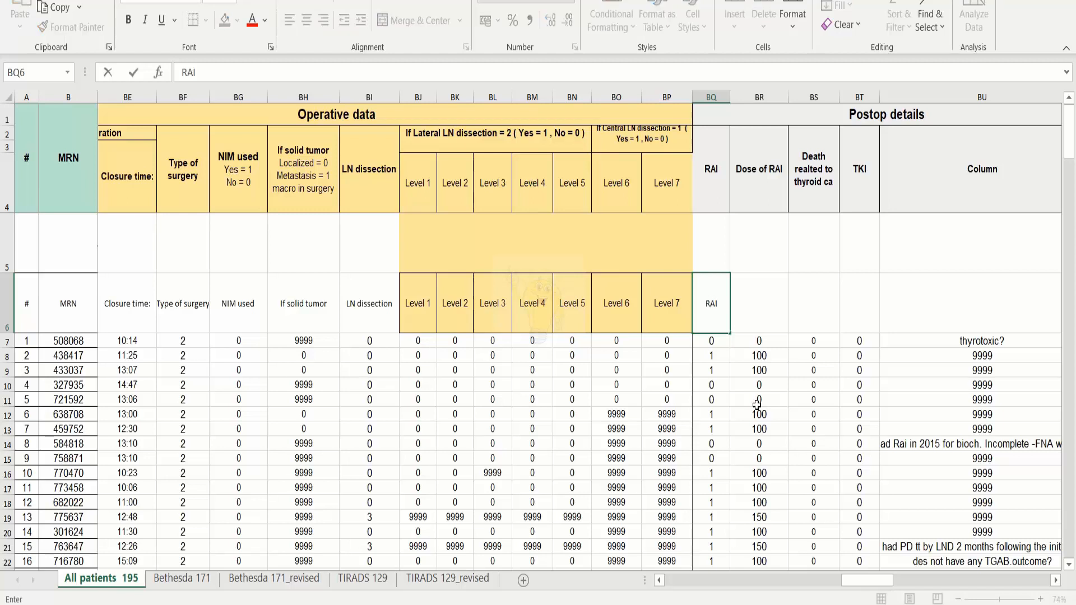
pyautogui.press('Tab')
# Step: Copy the "Dose of RAI" heading text from BR2 into BR6
pyautogui.click(747, 167)
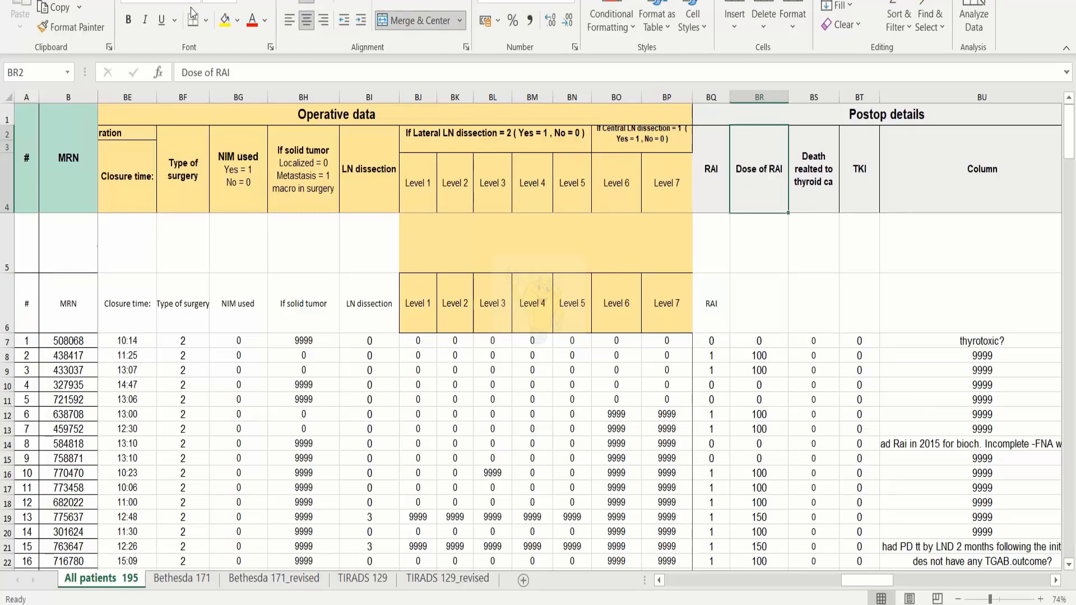
pyautogui.moveTo(236, 74); pyautogui.dragTo(135, 67)
pyautogui.hotkey('ctrl', 'c')
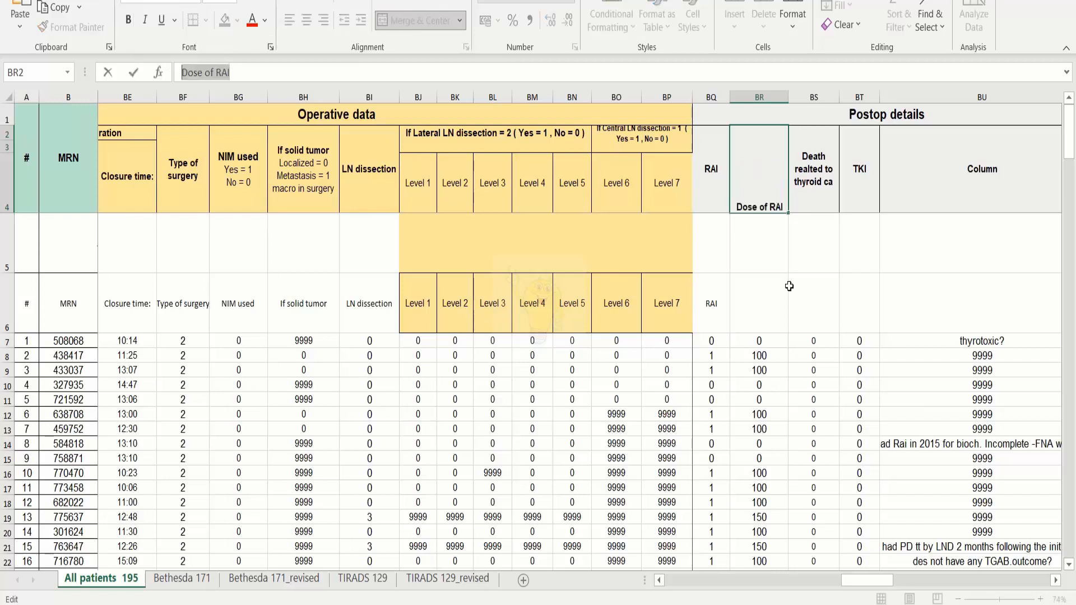
pyautogui.click(751, 304)
pyautogui.doubleClick(751, 305)
pyautogui.hotkey('ctrl', 'v')
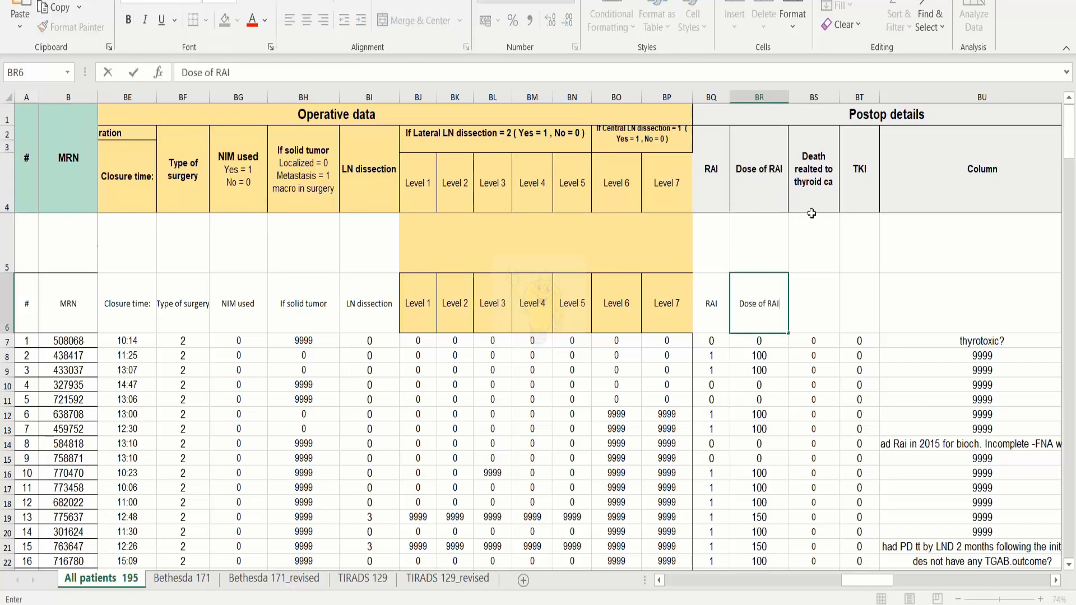
# Step: Copy the "Death realted to thyroid ca" heading text from BS2 into BS6
pyautogui.click(812, 171)
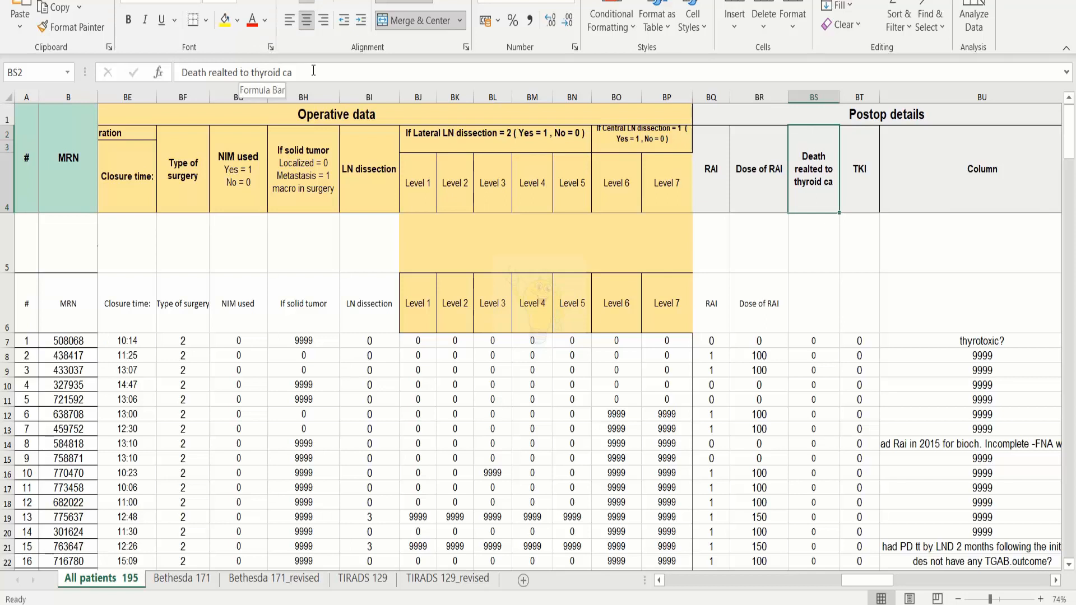
pyautogui.moveTo(293, 73); pyautogui.dragTo(180, 73)
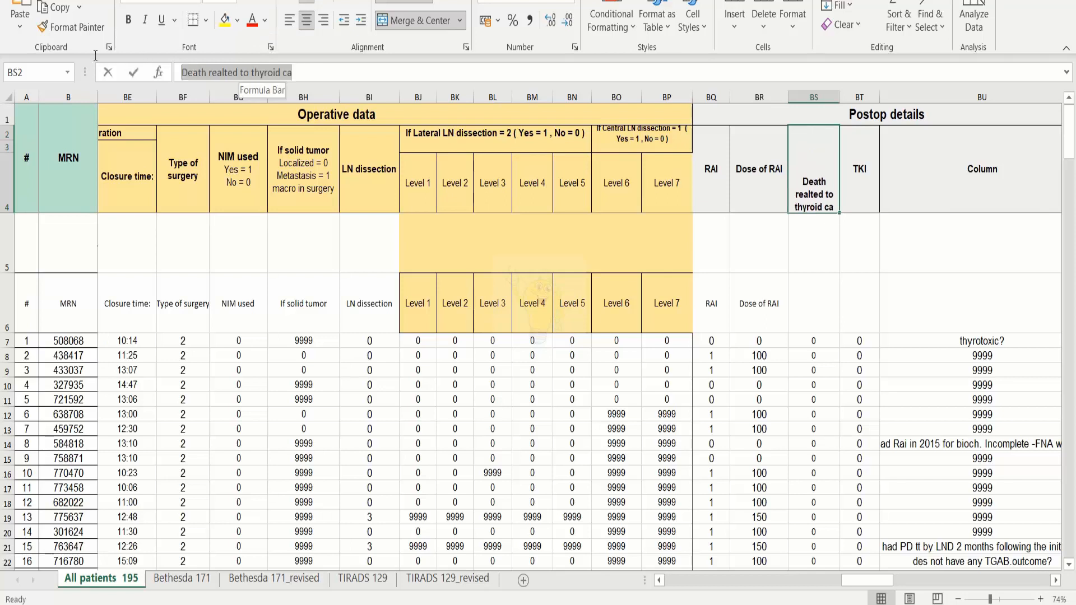
pyautogui.click(797, 303)
pyautogui.hotkey('ctrl', 'v')
# Step: Enter the heading "TKI" in BT6, matching the merged heading in BT2
pyautogui.click(859, 168)
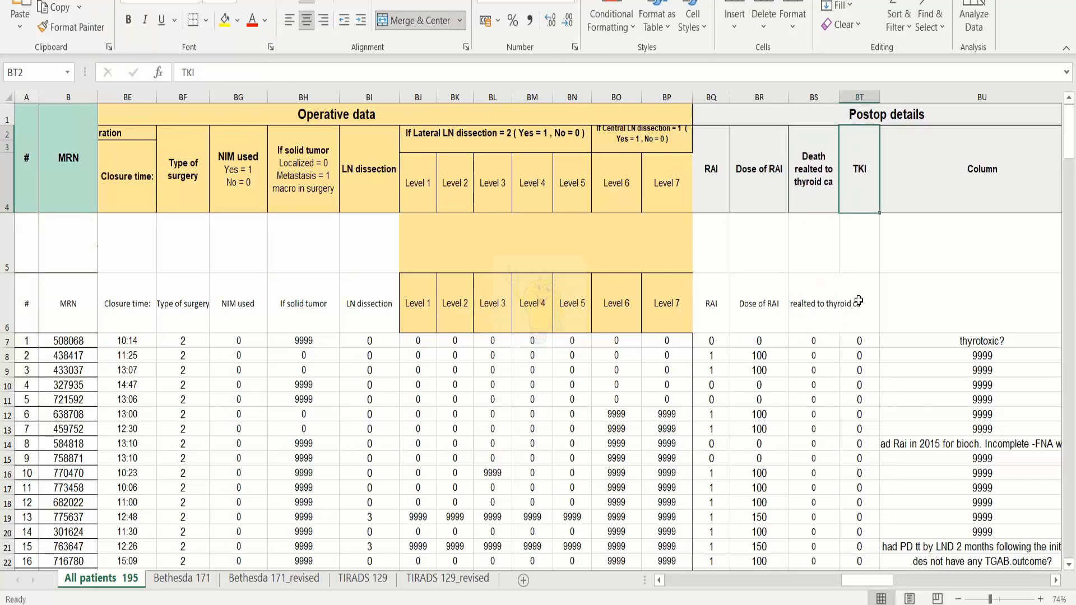
pyautogui.click(859, 301)
pyautogui.write('TKI')
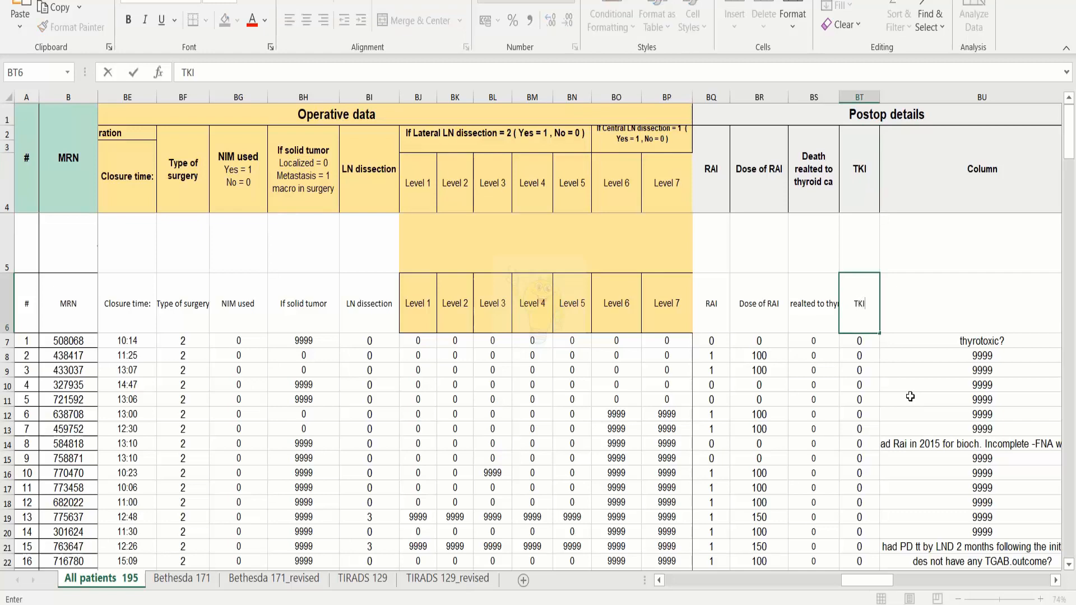
pyautogui.click(945, 305)
# Step: Reproduce the "Column" heading from BU2 as plain text in BU6
pyautogui.click(1055, 580)
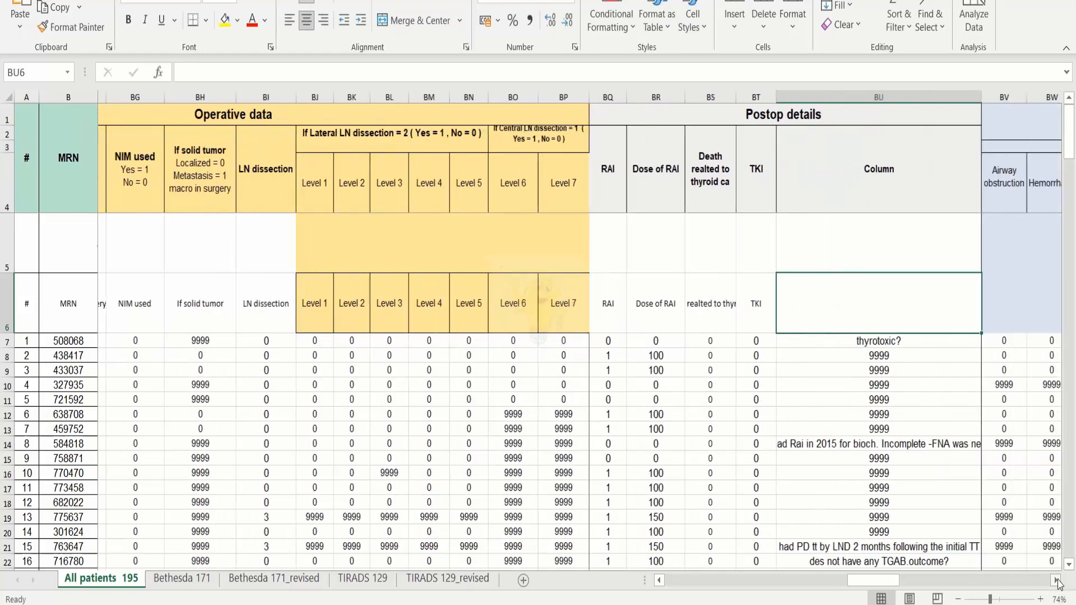
pyautogui.click(1057, 580)
pyautogui.click(1057, 580)
pyautogui.click(1057, 580)
pyautogui.click(1057, 581)
pyautogui.click(1058, 580)
pyautogui.click(1058, 581)
pyautogui.click(1058, 580)
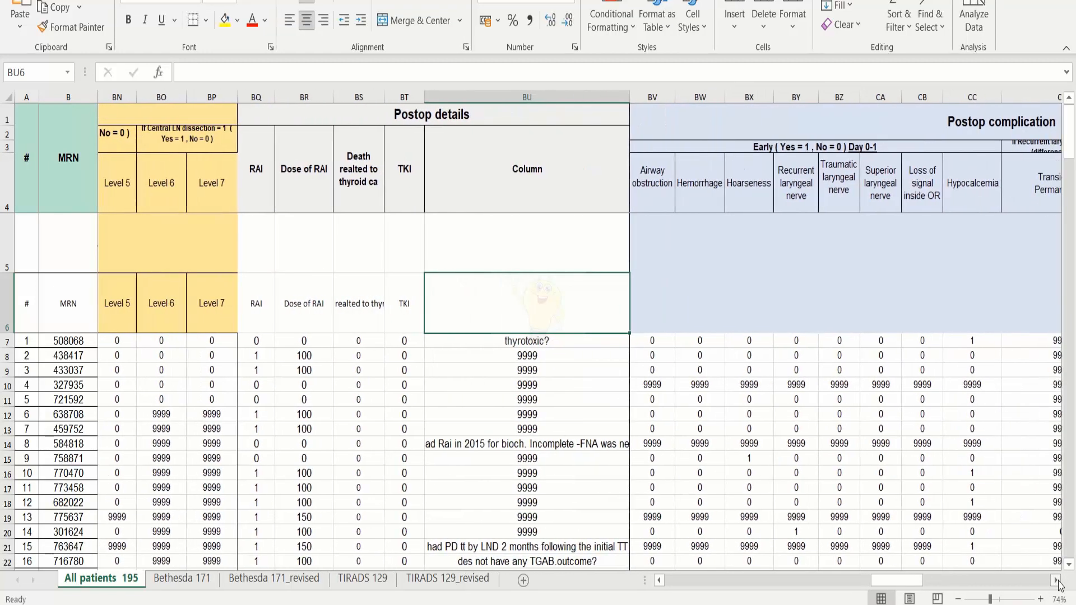
pyautogui.click(528, 165)
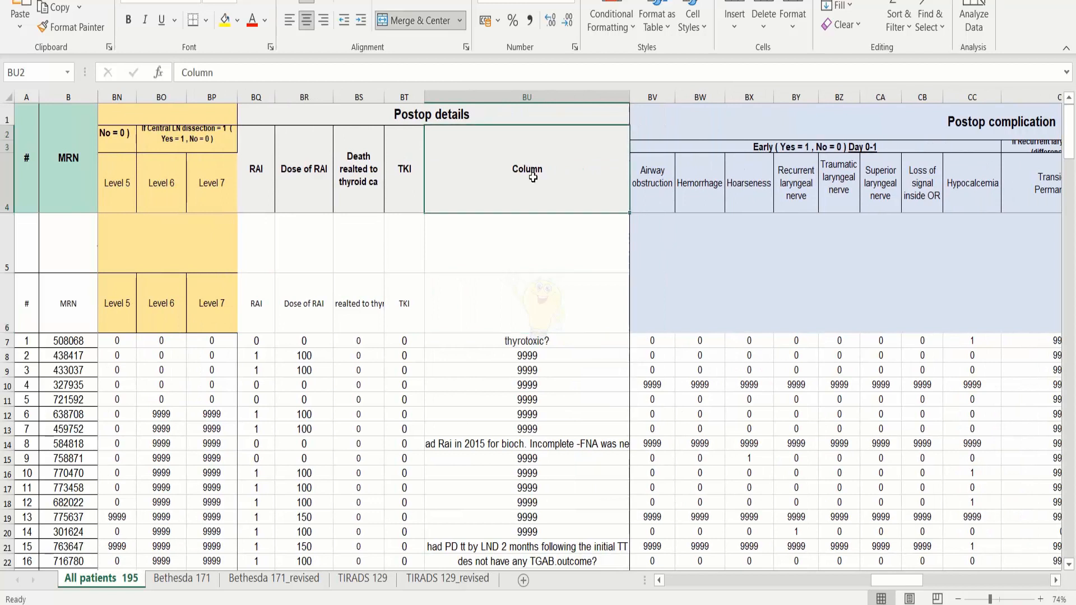
pyautogui.doubleClick(220, 79)
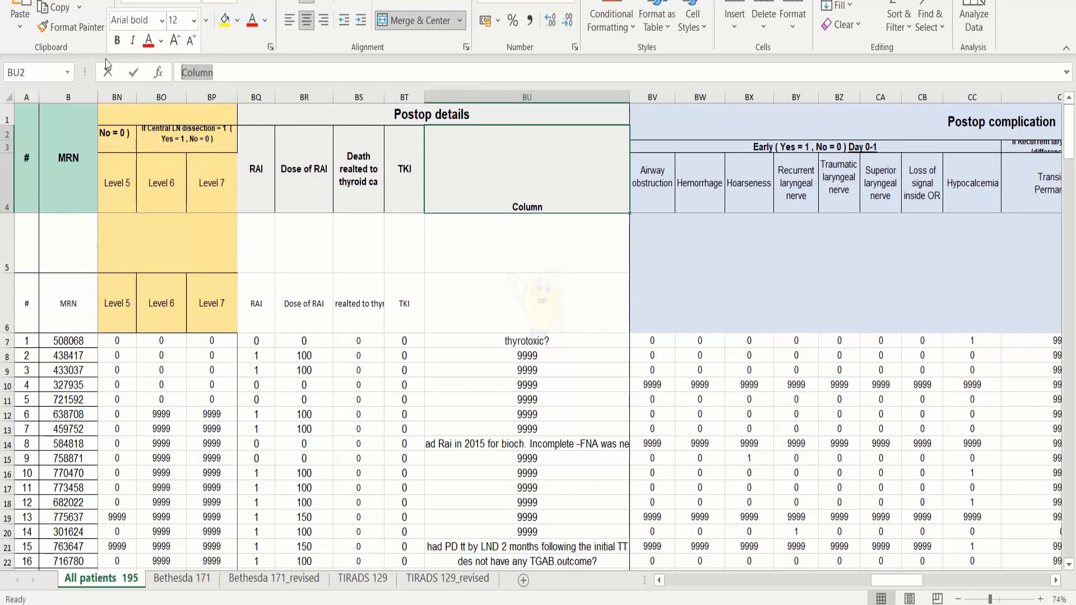
pyautogui.click(483, 318)
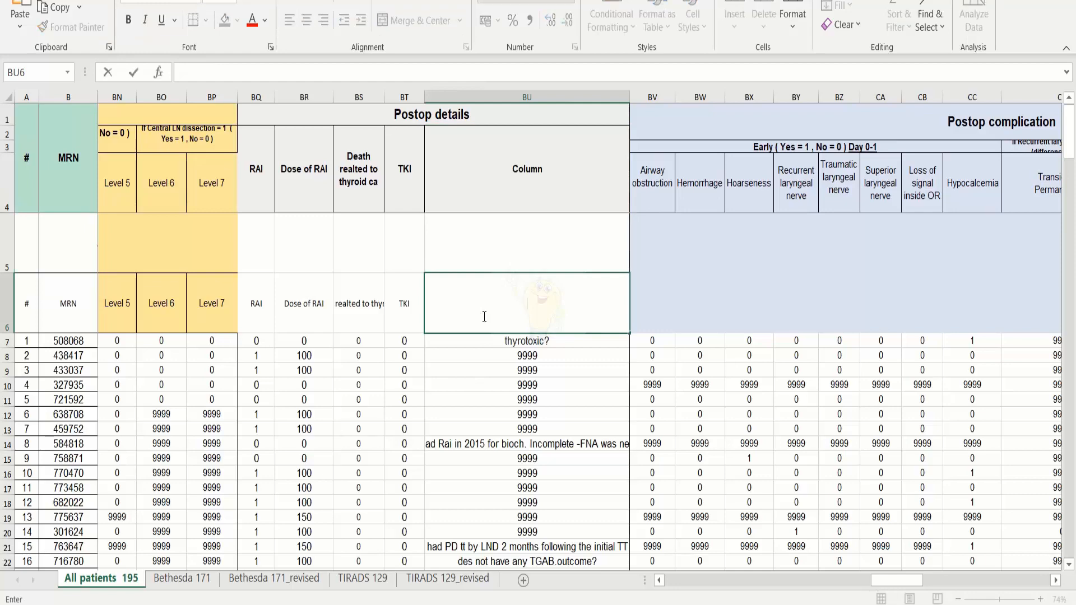
pyautogui.write('Column')
pyautogui.click(1057, 581)
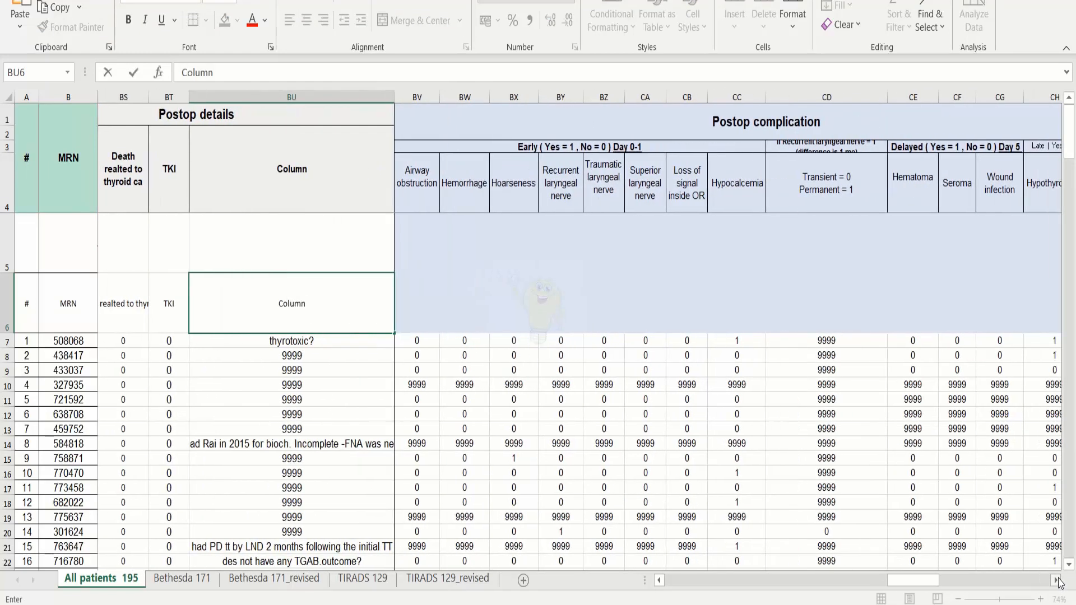
pyautogui.click(1056, 581)
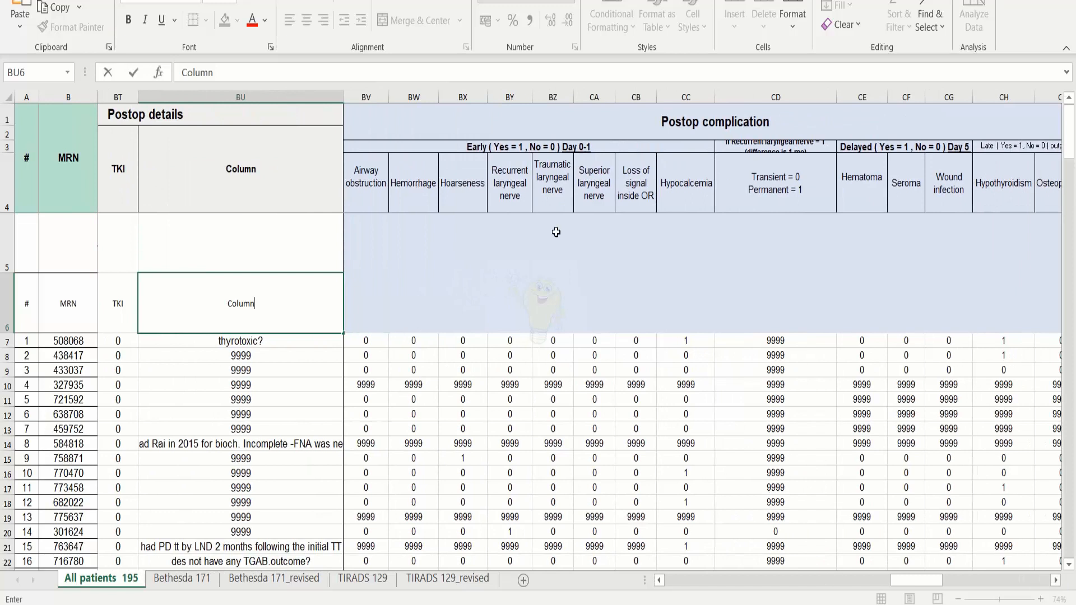
pyautogui.moveTo(367, 178); pyautogui.dragTo(690, 196)
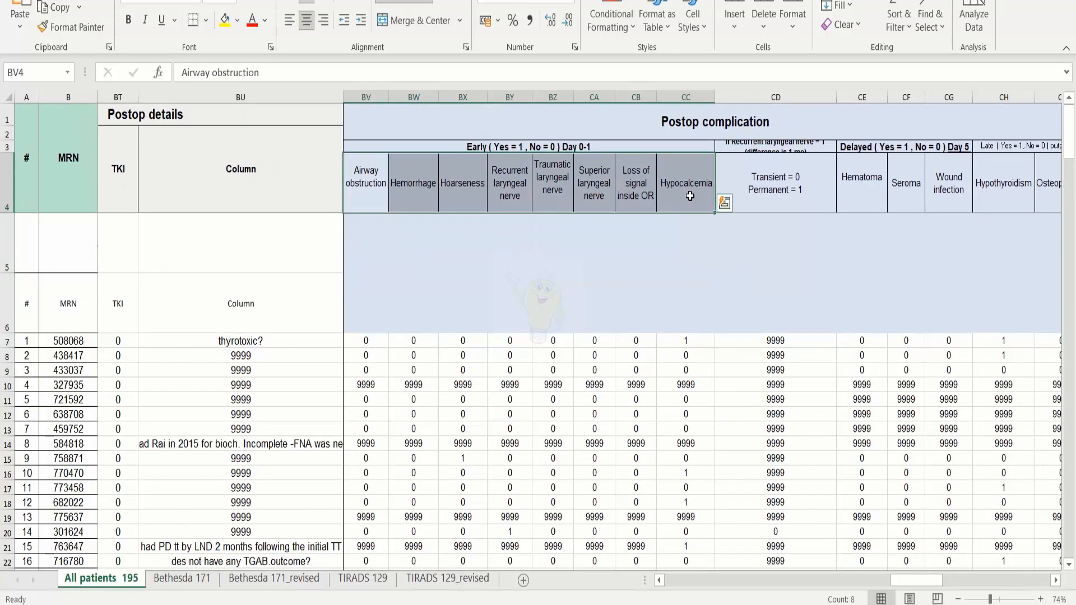
pyautogui.hotkey('ctrl', 'c')
pyautogui.click(367, 302)
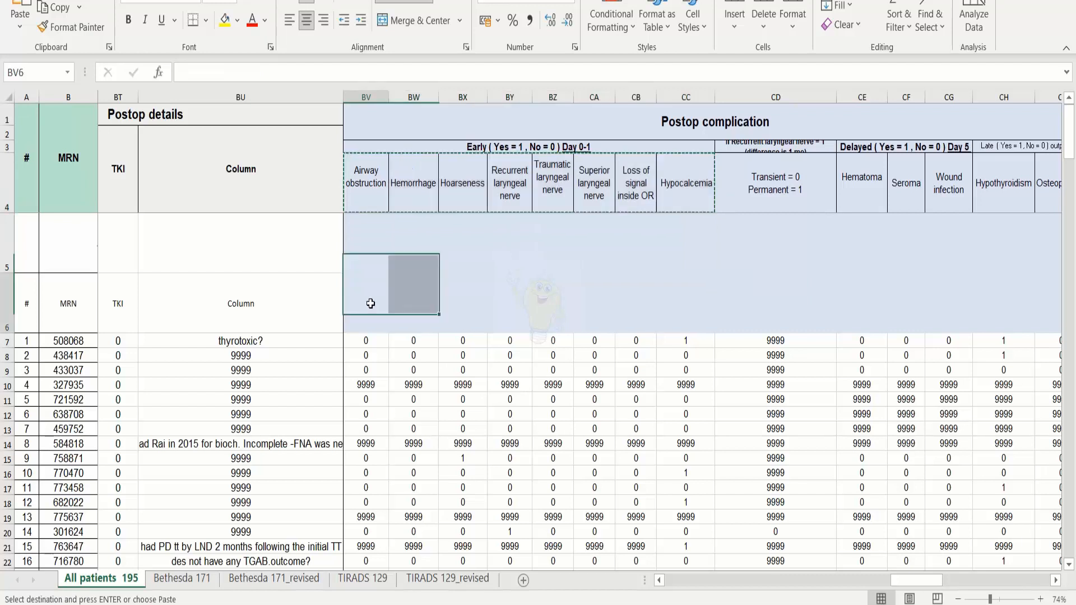
pyautogui.click(19, 26)
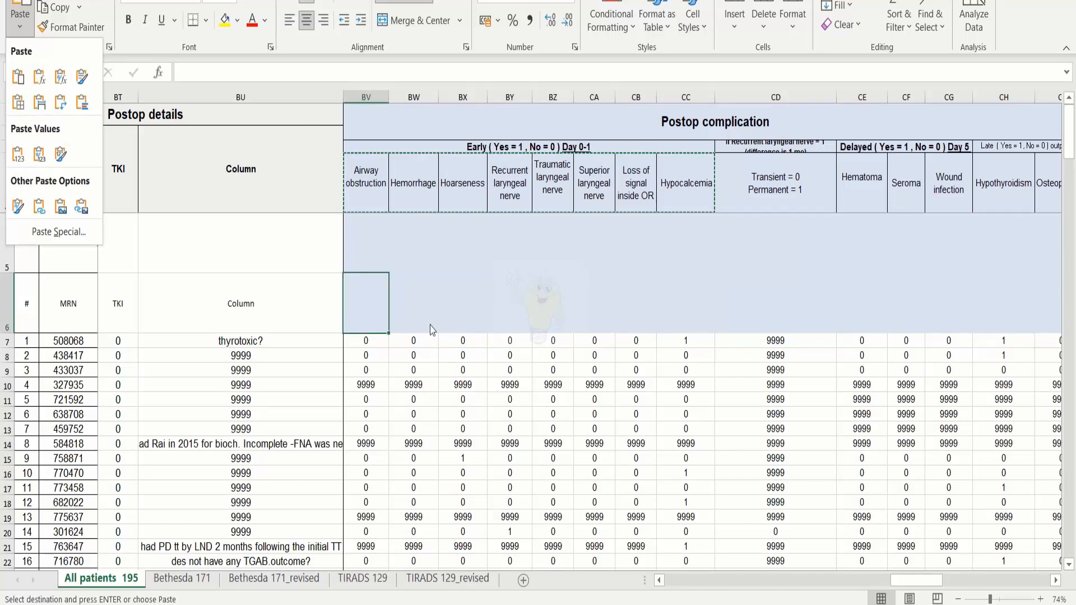
pyautogui.press('Escape')
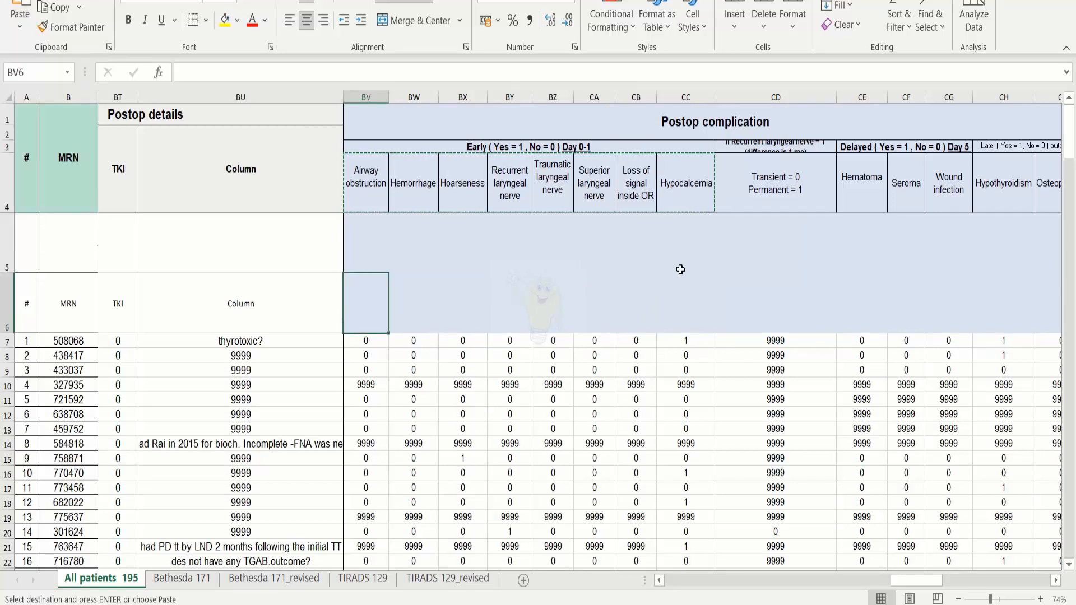
pyautogui.click(463, 294)
# Step: Copy the early complication headings "Airway obstruction" to "Hypocalcemia" from BV4:CC4 and paste them as values only starting at BV6
pyautogui.moveTo(359, 173); pyautogui.dragTo(687, 200)
pyautogui.click(352, 302)
pyautogui.click(20, 27)
pyautogui.click(19, 154)
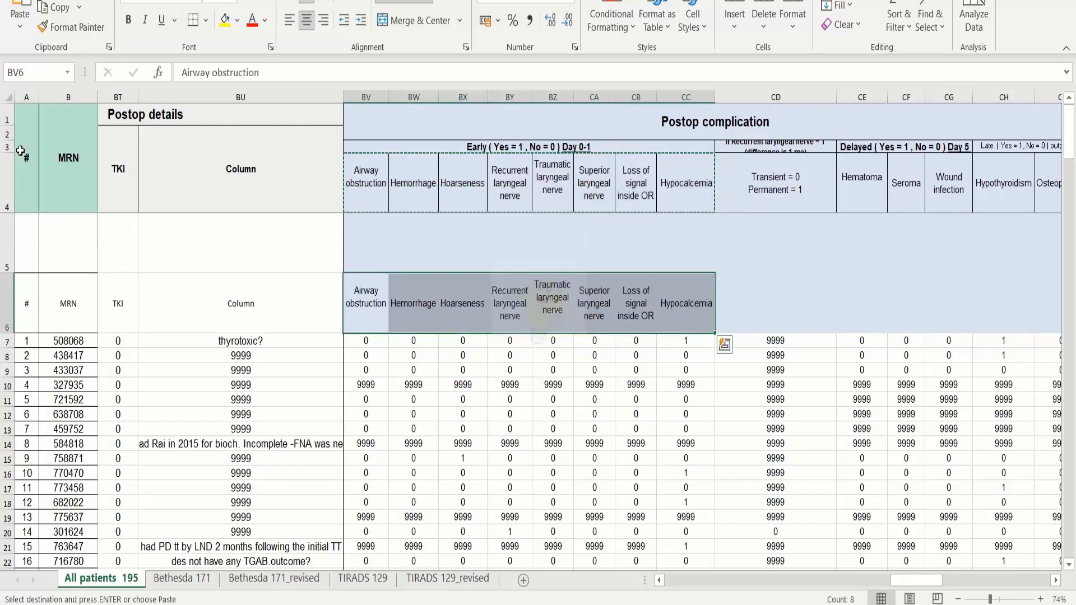
# Step: Copy the headings "Hematoma" to "Postoperative thyroglobulin" from CE4:CM4 and paste them as values only starting at CE6
pyautogui.click(751, 305)
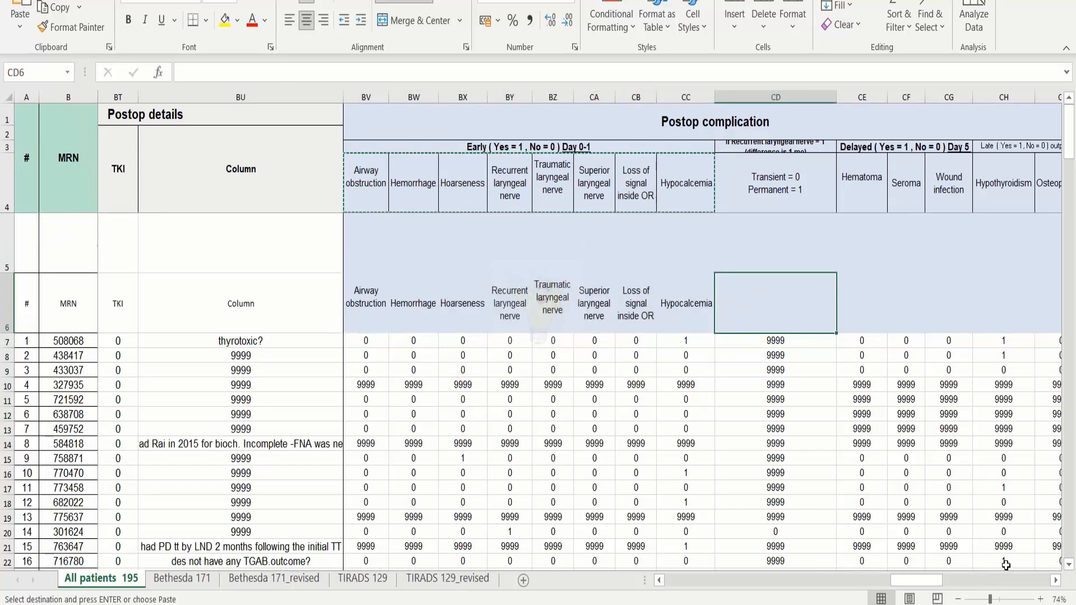
pyautogui.click(1056, 580)
pyautogui.click(1055, 580)
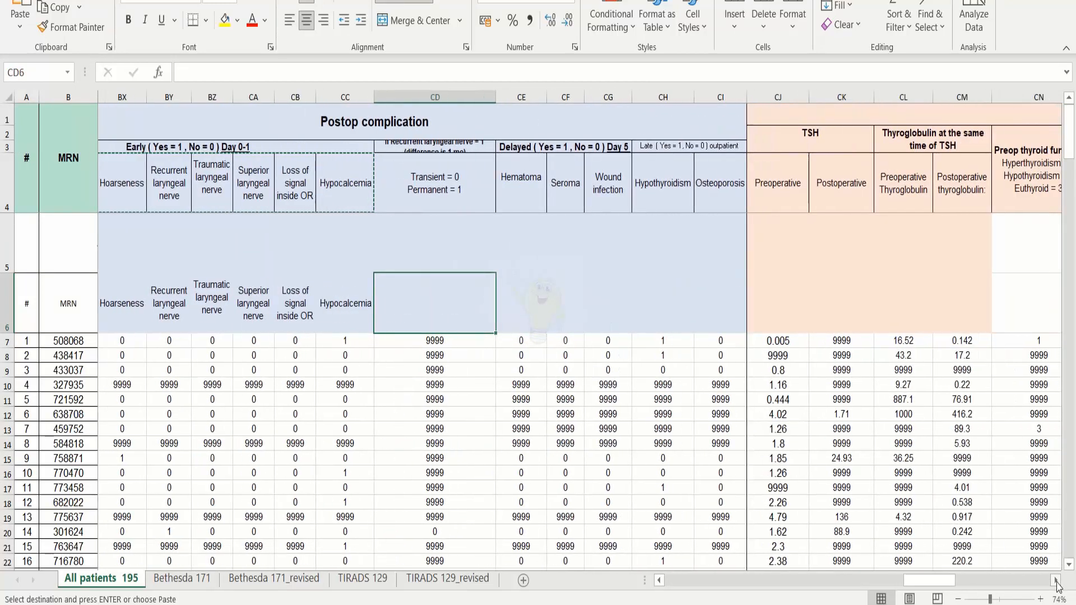
pyautogui.moveTo(520, 179); pyautogui.dragTo(937, 193)
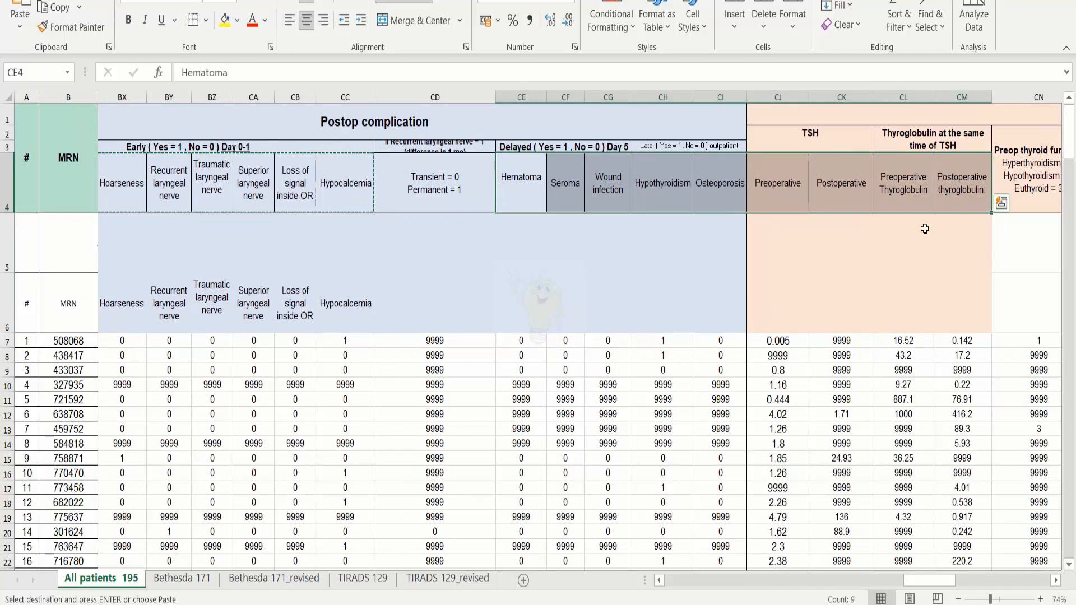
pyautogui.hotkey('ctrl', 'c')
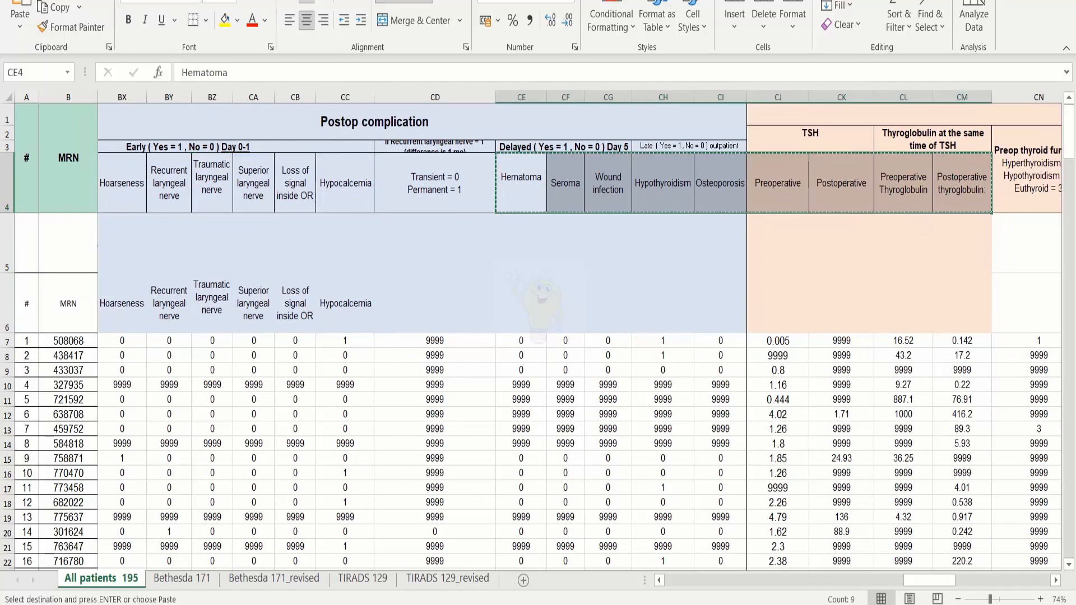
pyautogui.click(528, 301)
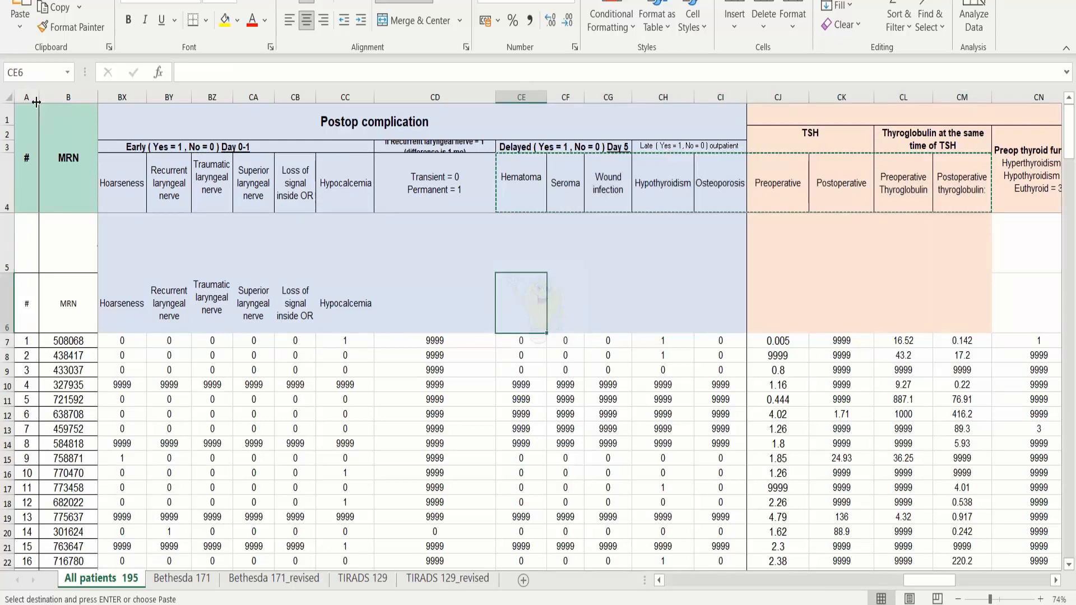
pyautogui.click(20, 26)
pyautogui.click(17, 153)
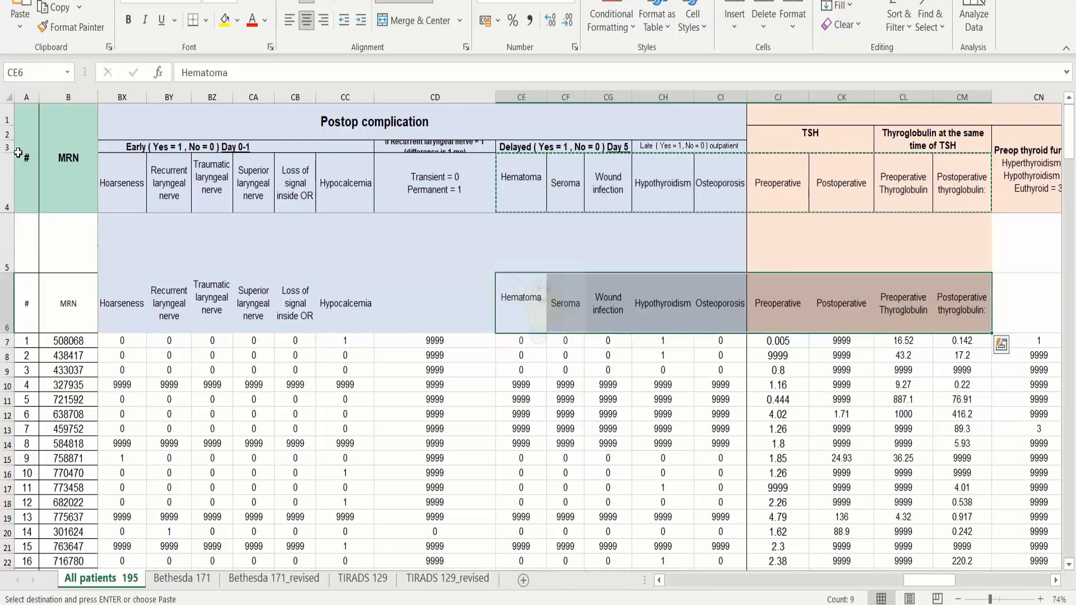
# Step: Copy only the "If Recurrent laryngeal nerve" part of the CD3 heading into CD6
pyautogui.click(437, 149)
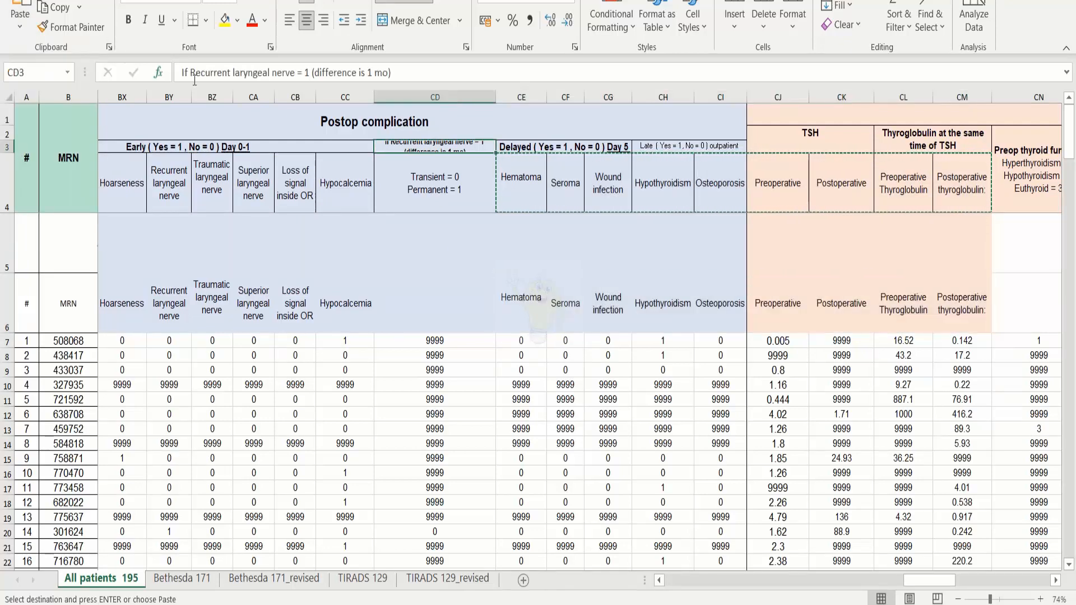
pyautogui.moveTo(183, 73); pyautogui.dragTo(296, 72)
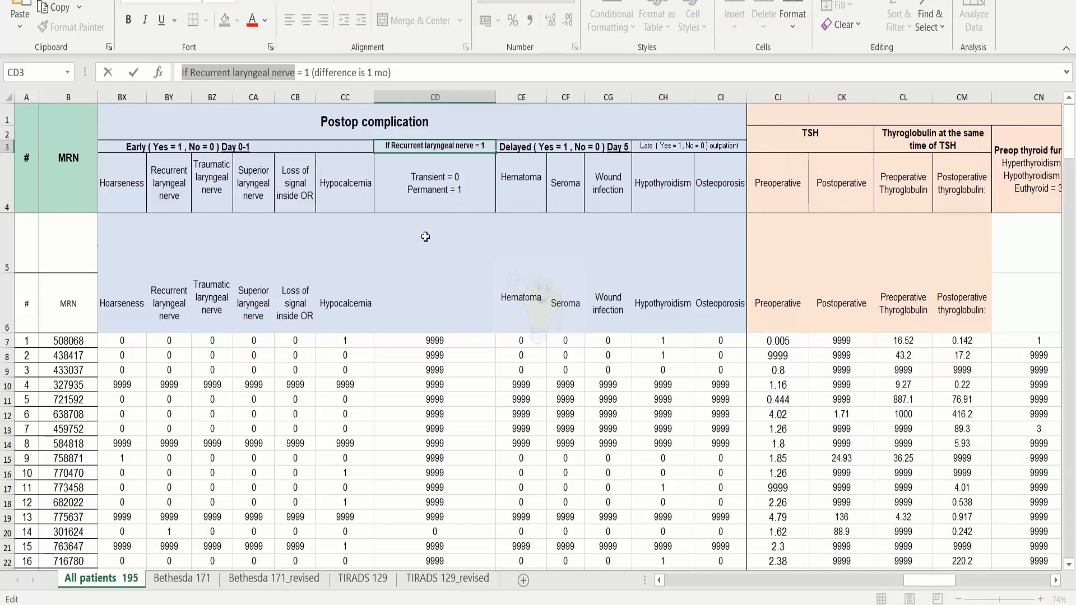
pyautogui.click(425, 296)
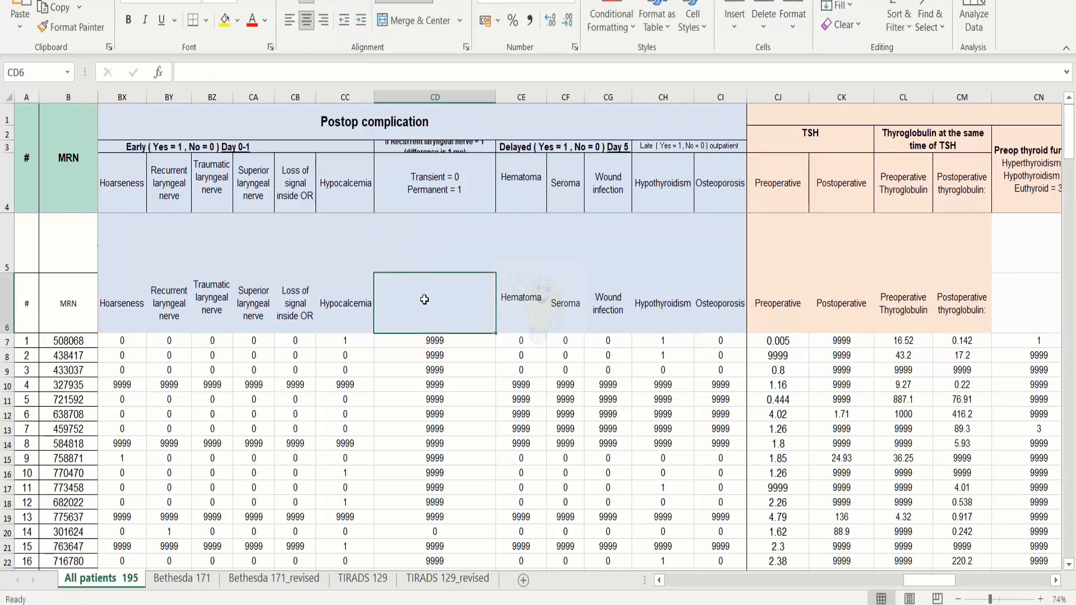
pyautogui.click(226, 73)
pyautogui.hotkey('ctrl', 'v')
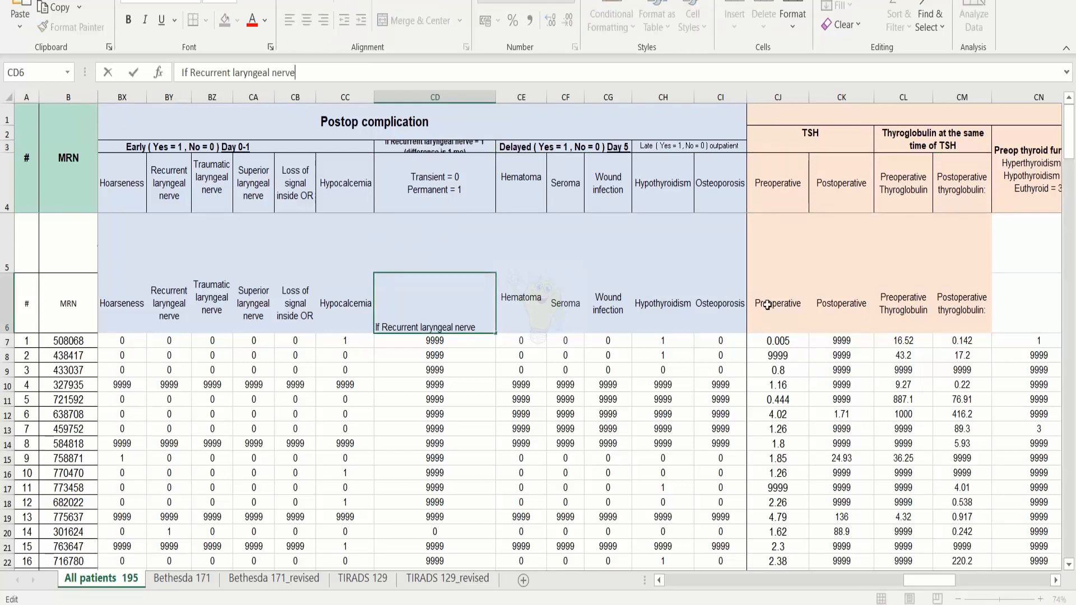
# Step: Copy only the "Preop thyroid function" part of the CN2 heading into CN6
pyautogui.click(767, 304)
pyautogui.press('Right')
pyautogui.press('Right')
pyautogui.press('Right')
pyautogui.press('Right')
pyautogui.press('Right')
pyautogui.press('Right')
pyautogui.press('Right')
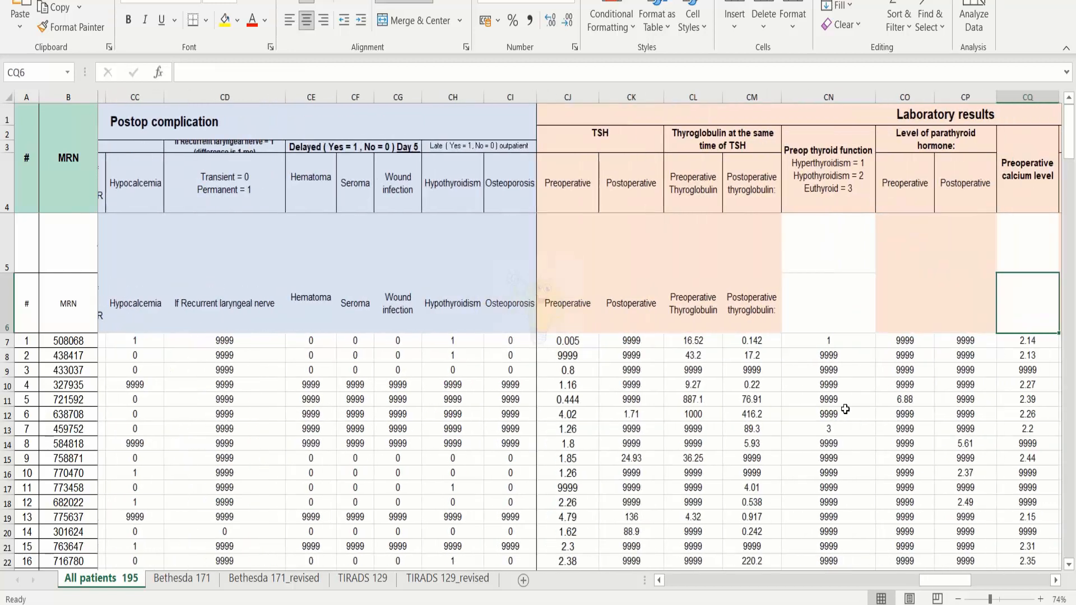
pyautogui.press('Right')
pyautogui.press('Right')
pyautogui.press('Right')
pyautogui.press('Right')
pyautogui.press('Right')
pyautogui.press('Right')
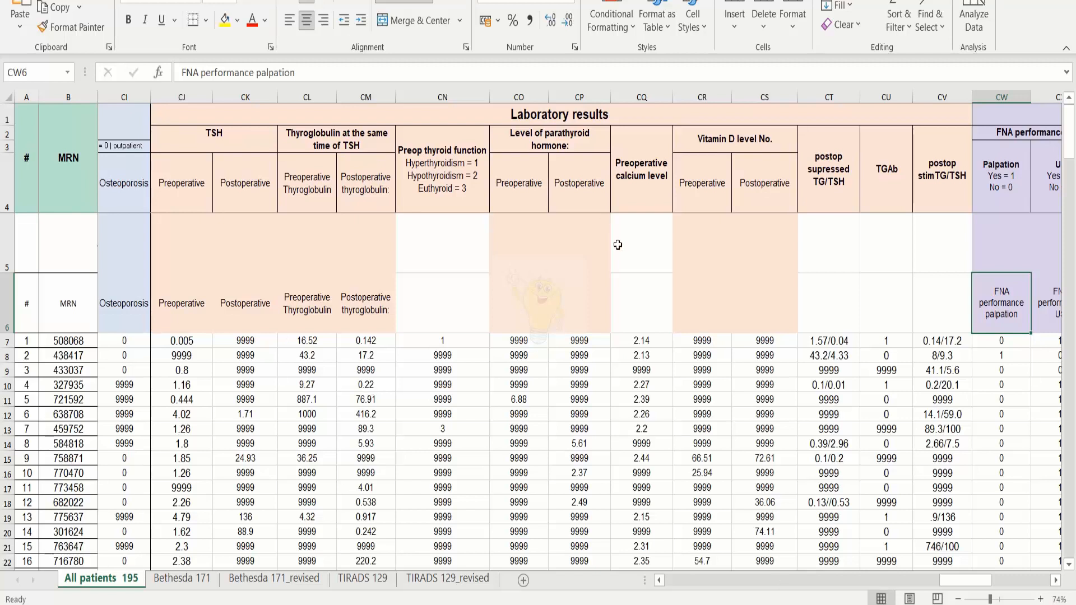
pyautogui.click(439, 160)
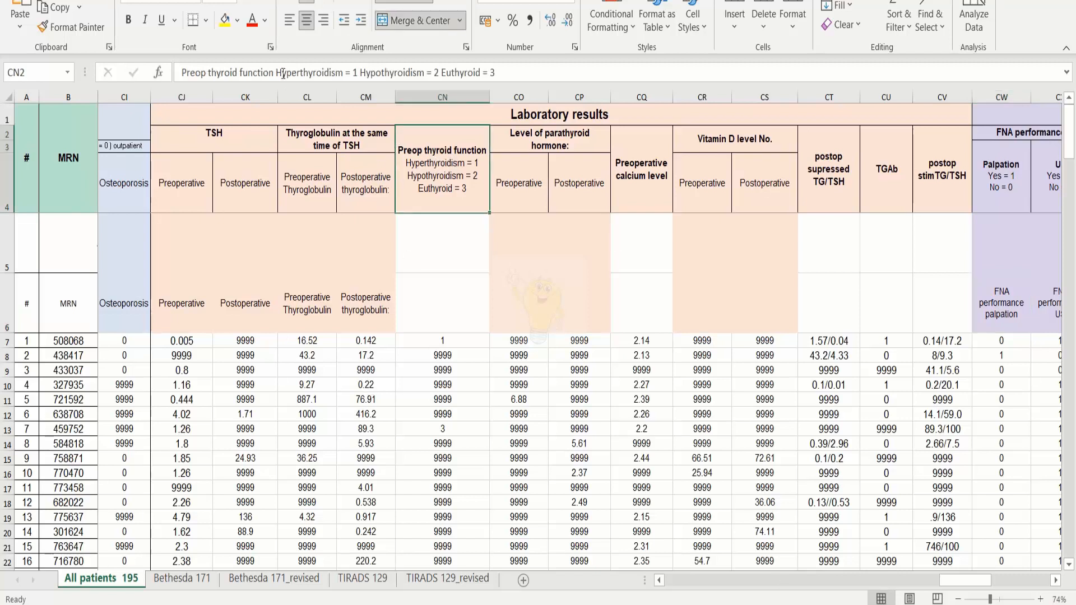
pyautogui.moveTo(180, 73); pyautogui.dragTo(269, 70)
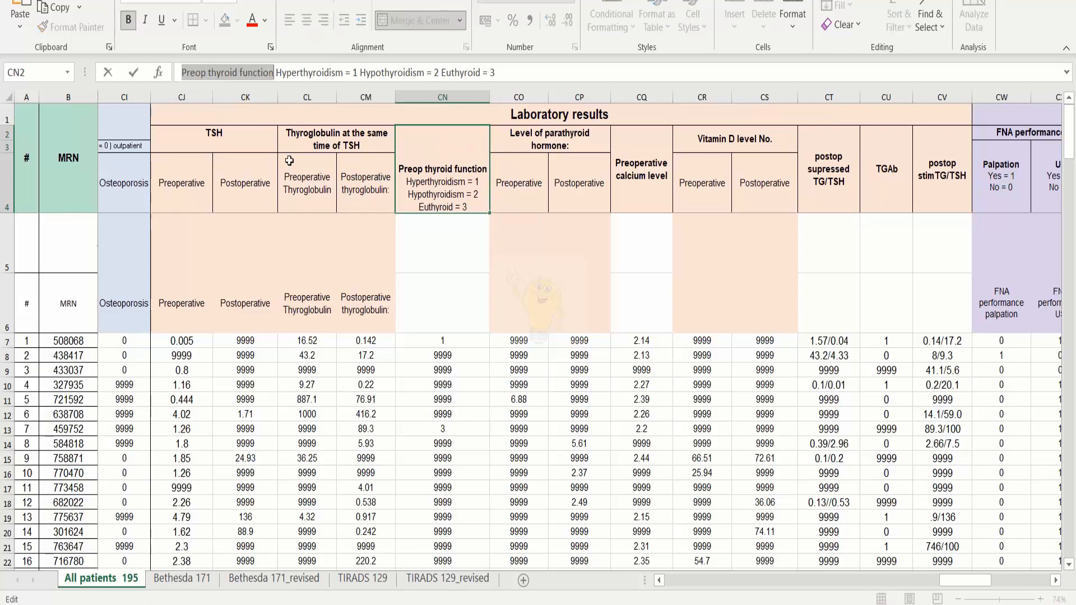
pyautogui.click(437, 292)
pyautogui.doubleClick(437, 295)
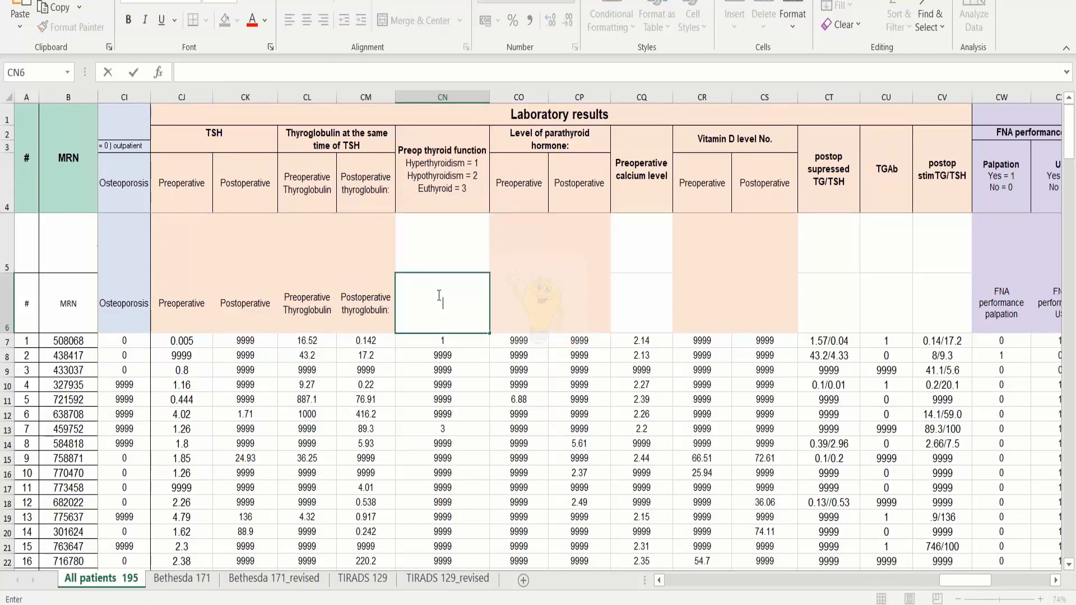
pyautogui.hotkey('ctrl', 'v')
pyautogui.click(508, 294)
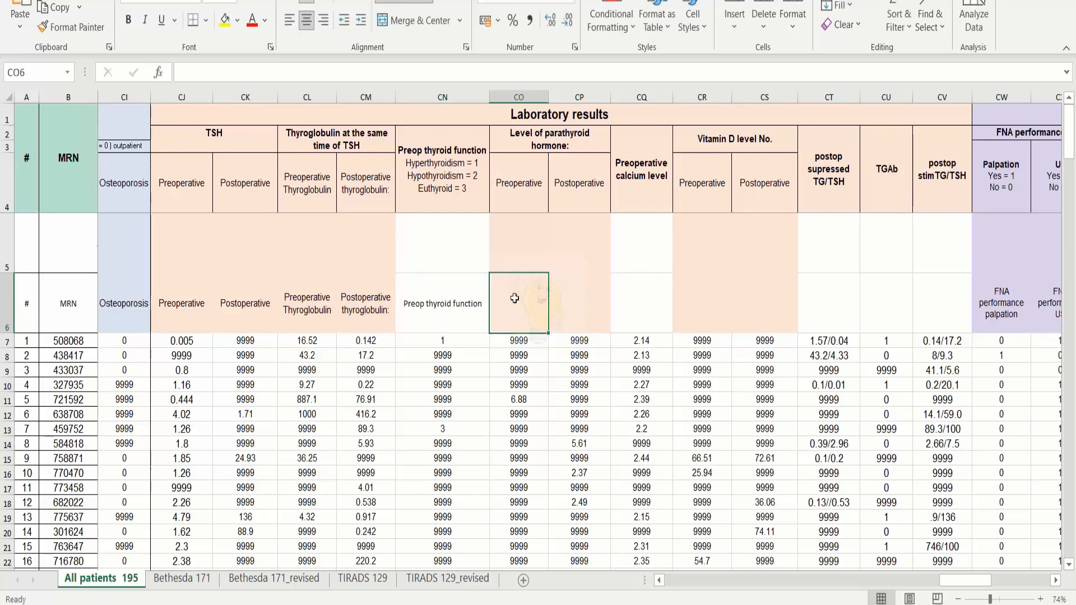
# Step: Copy the CO2 heading text into CO6 and CP6, completing them as "Level of parathyroid hormone: preop" and "Level of parathyroid hormone: post op"
pyautogui.click(536, 134)
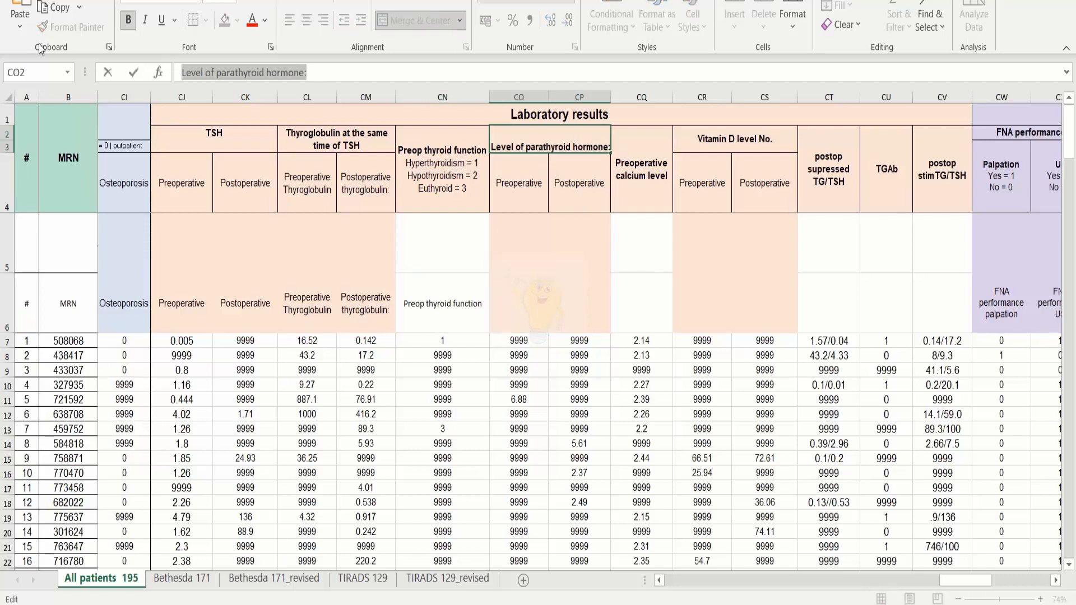
pyautogui.doubleClick(518, 302)
pyautogui.hotkey('ctrl', 'v')
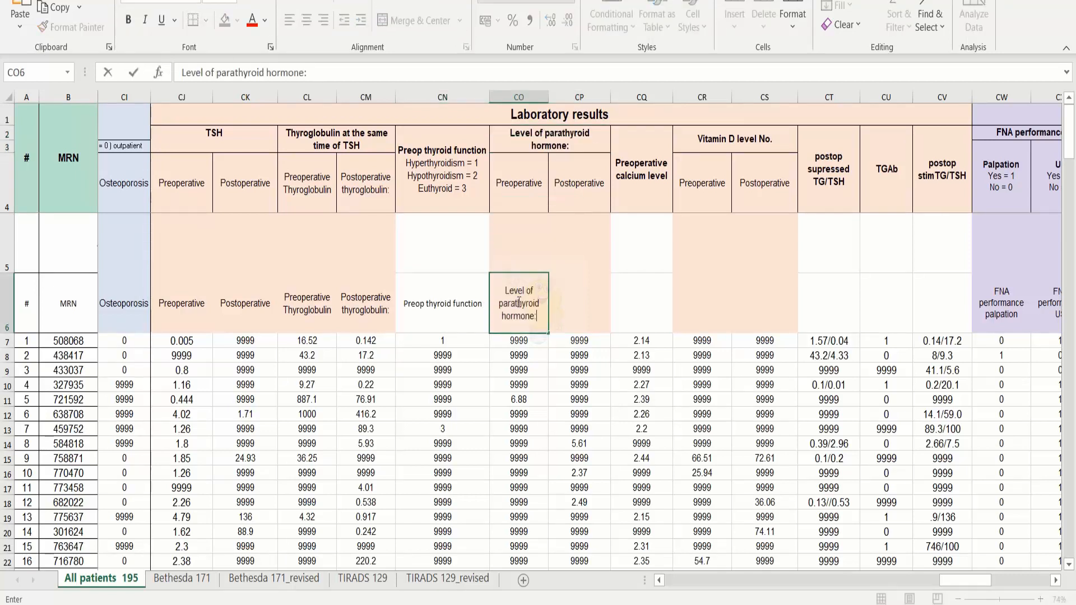
pyautogui.write('preop')
pyautogui.click(582, 301)
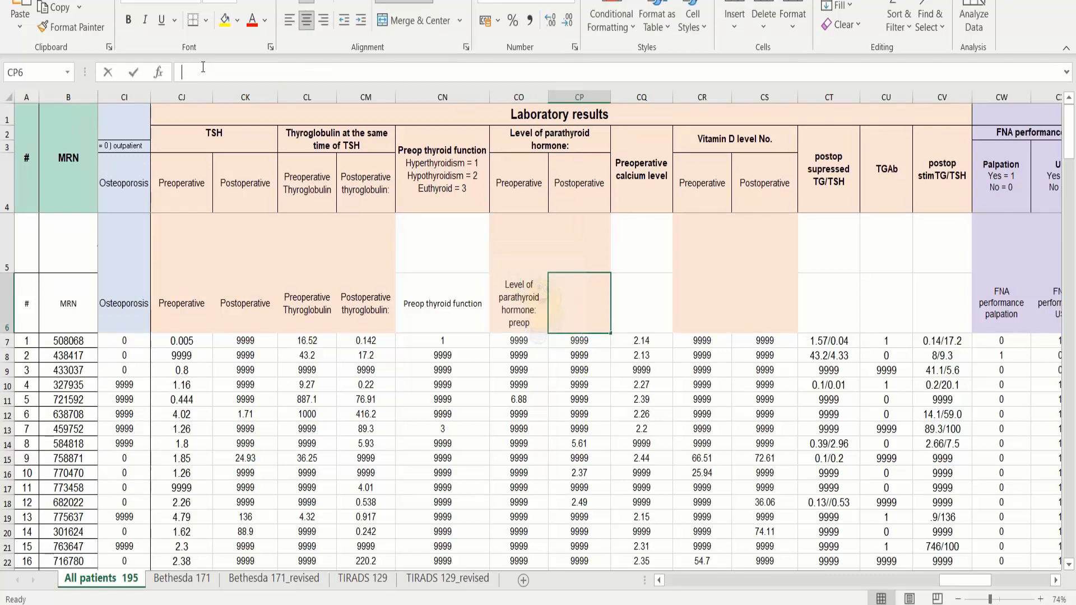
pyautogui.hotkey('ctrl', 'v')
pyautogui.write('pos')
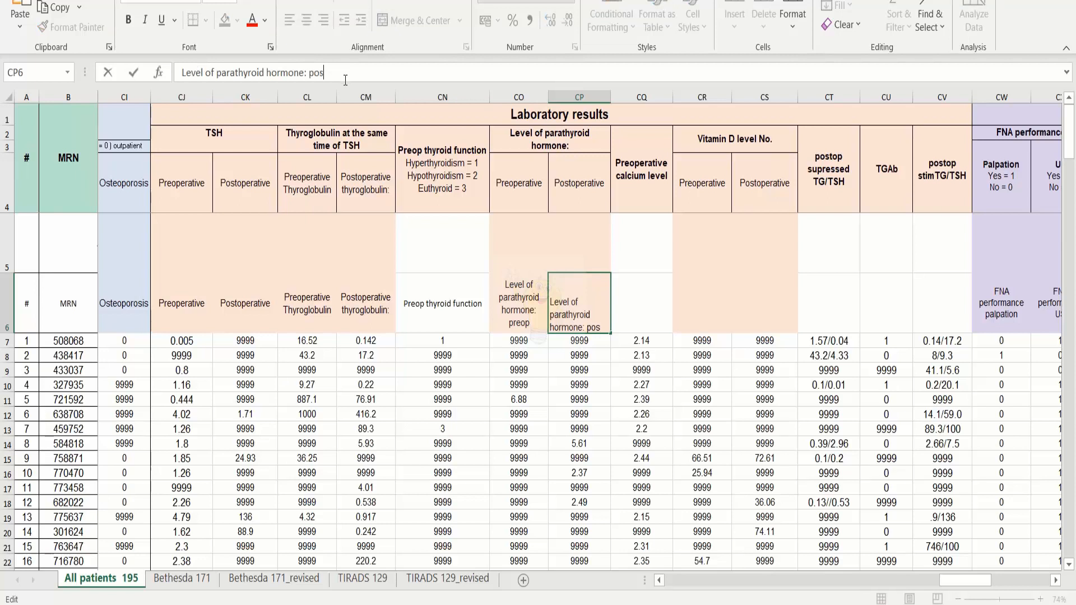
pyautogui.write('t op')
# Step: Copy the "Preoperative calcium level" heading text from CQ2 into CQ6
pyautogui.click(652, 166)
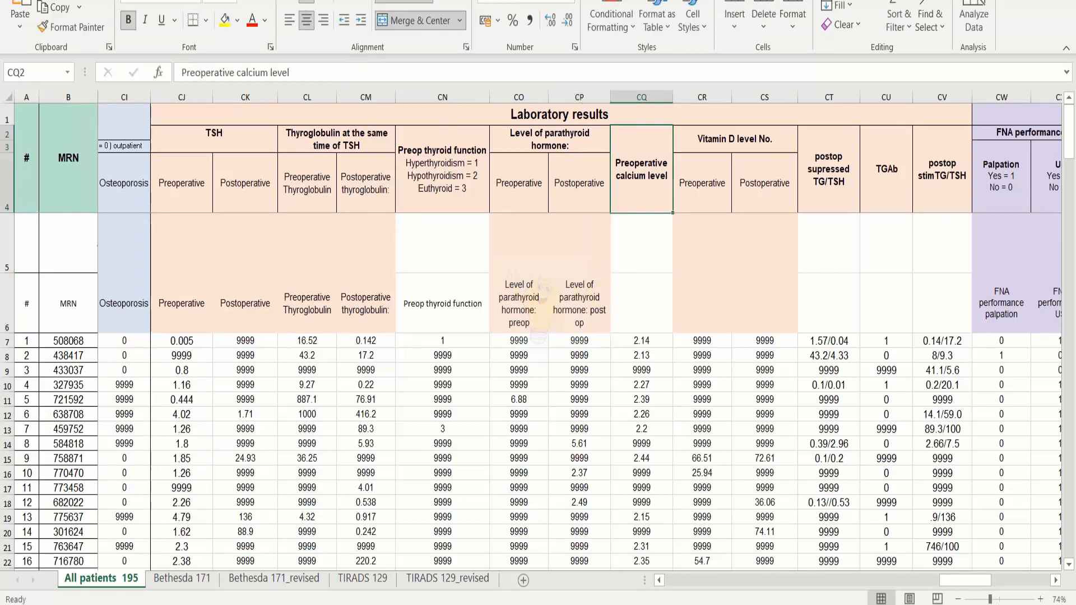
pyautogui.moveTo(306, 72); pyautogui.dragTo(112, 70)
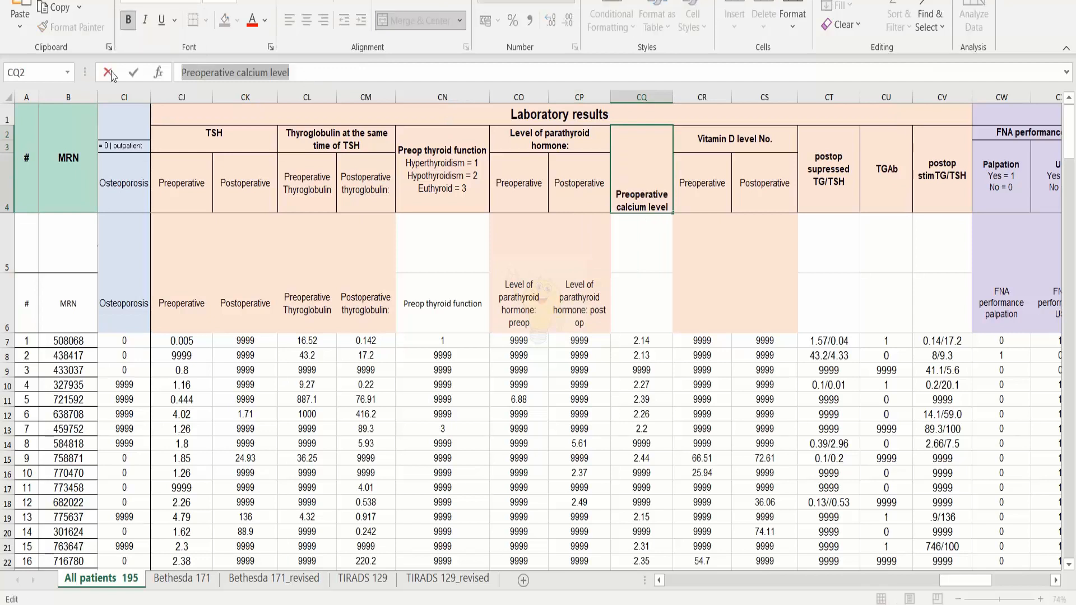
pyautogui.hotkey('ctrl', 'c')
pyautogui.click(623, 313)
pyautogui.hotkey('ctrl', 'v')
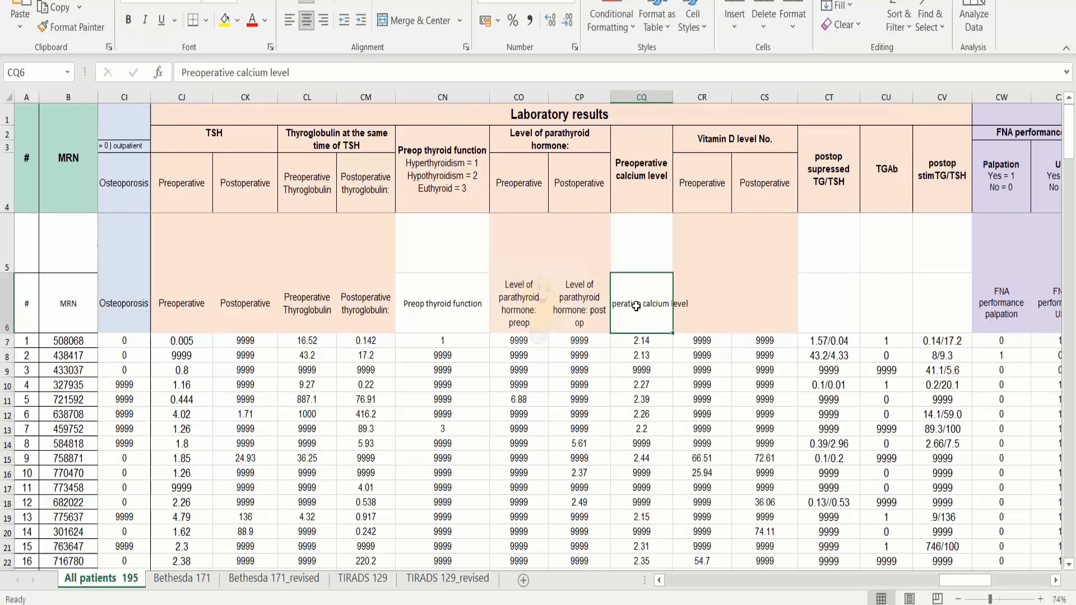
# Step: Enter the heading "vitamin D level No. preop" in CR6
pyautogui.click(708, 197)
pyautogui.click(701, 315)
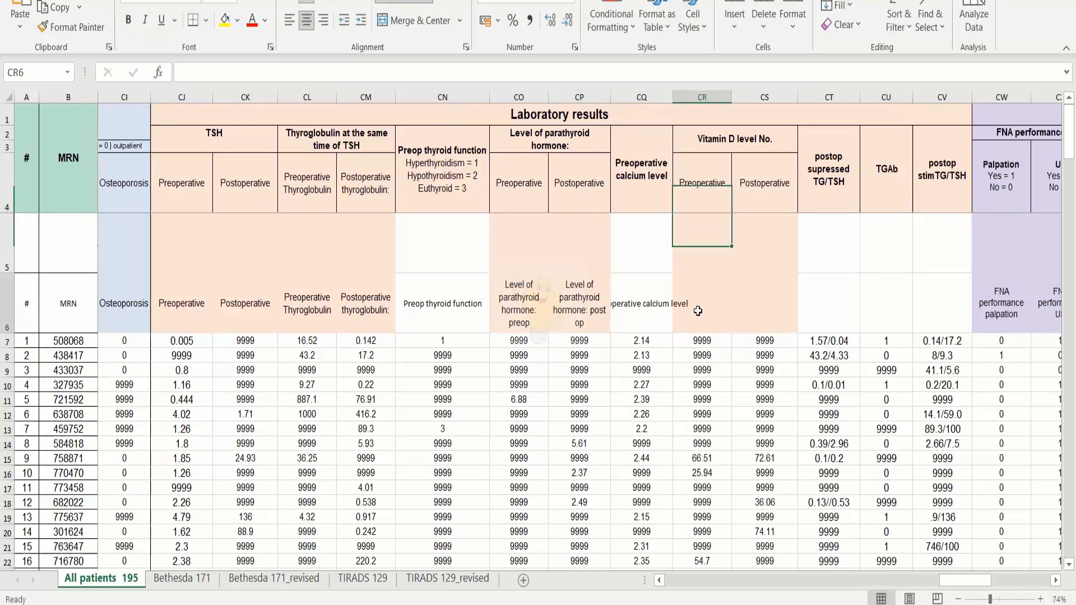
pyautogui.write('vitamin D level No.')
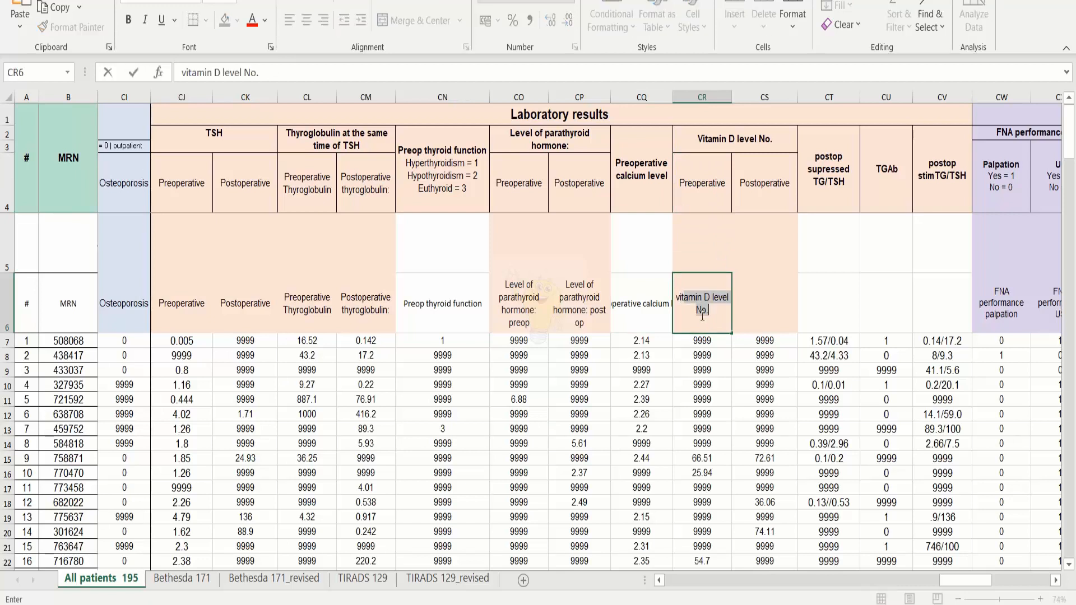
pyautogui.click(708, 312)
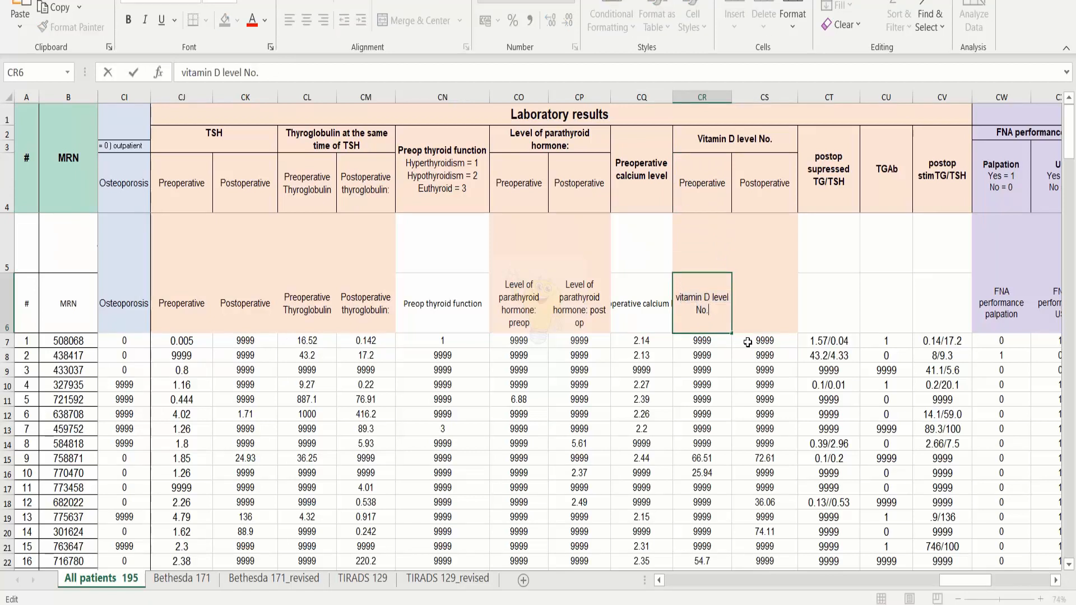
pyautogui.write('preop')
# Step: Reuse the CR6 heading text in CS6, changing its ending to read "vitamin D level No. postop"
pyautogui.click(783, 313)
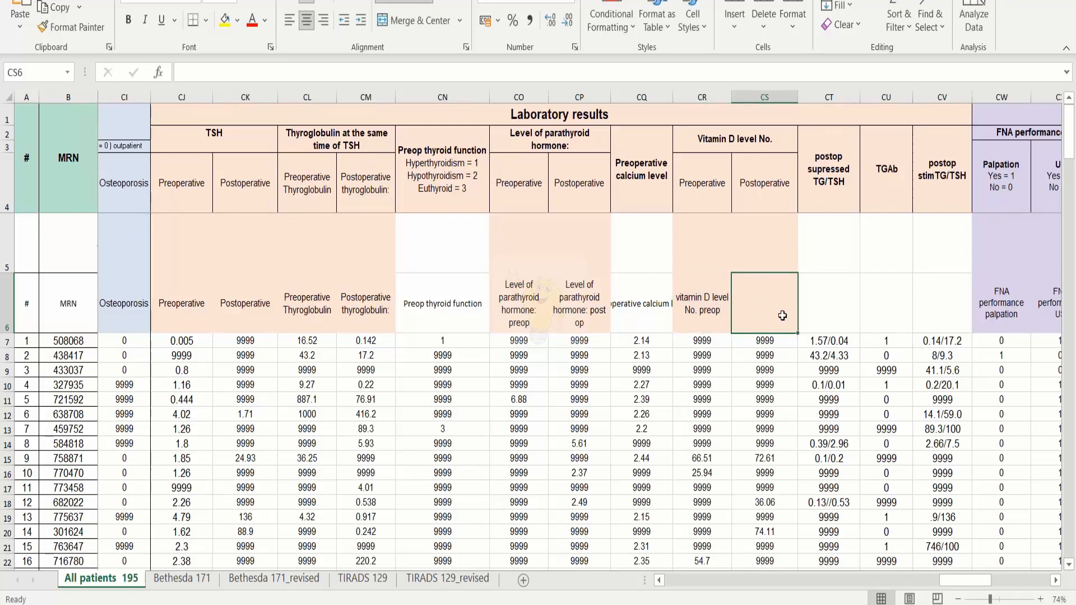
pyautogui.write('vi')
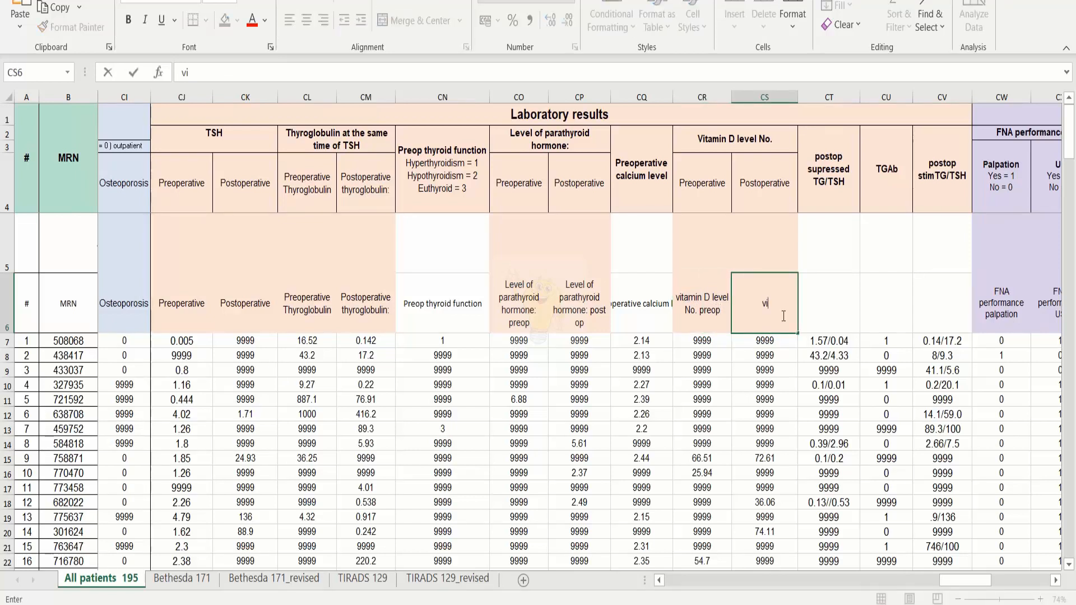
pyautogui.write('ta')
pyautogui.click(707, 303)
pyautogui.moveTo(287, 73); pyautogui.dragTo(130, 68)
pyautogui.click(755, 301)
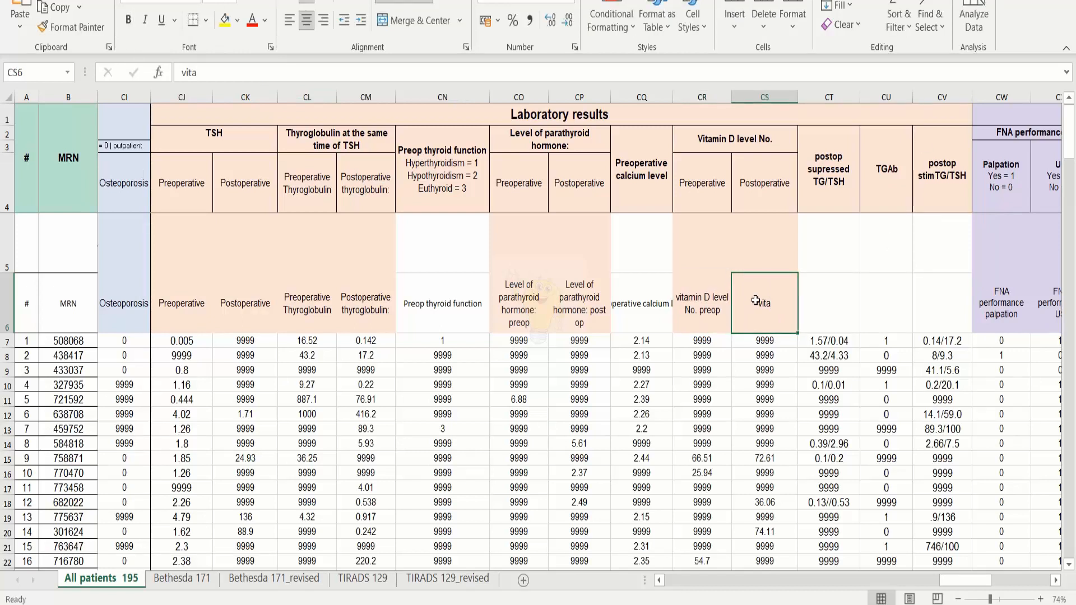
pyautogui.hotkey('ctrl', 'v')
pyautogui.click(303, 82)
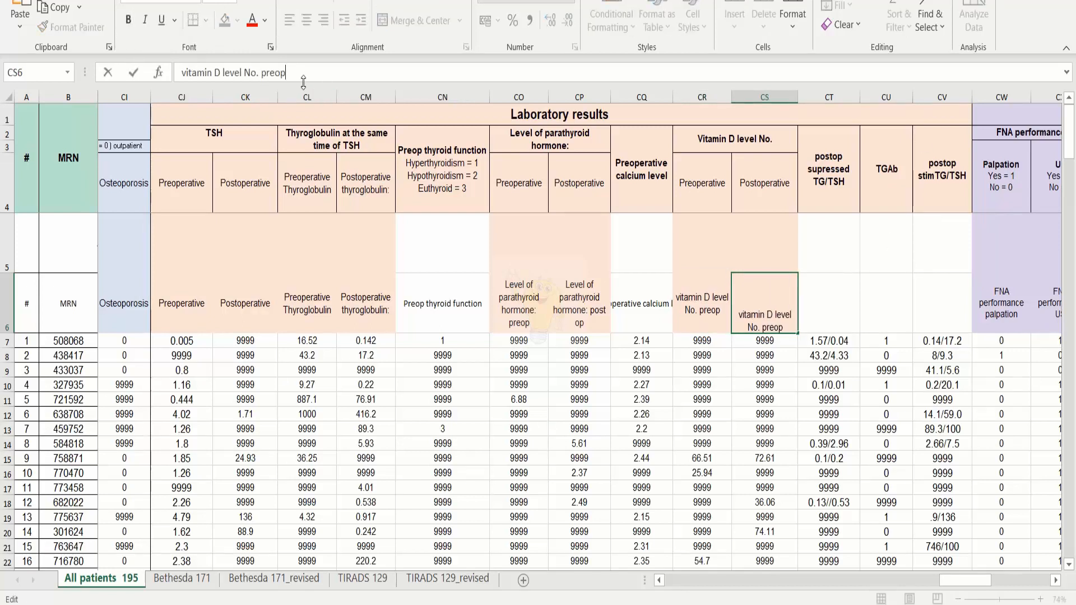
pyautogui.press('BackSpace')
pyautogui.press('BackSpace')
pyautogui.press('BackSpace')
pyautogui.press('BackSpace')
pyautogui.write('ostop')
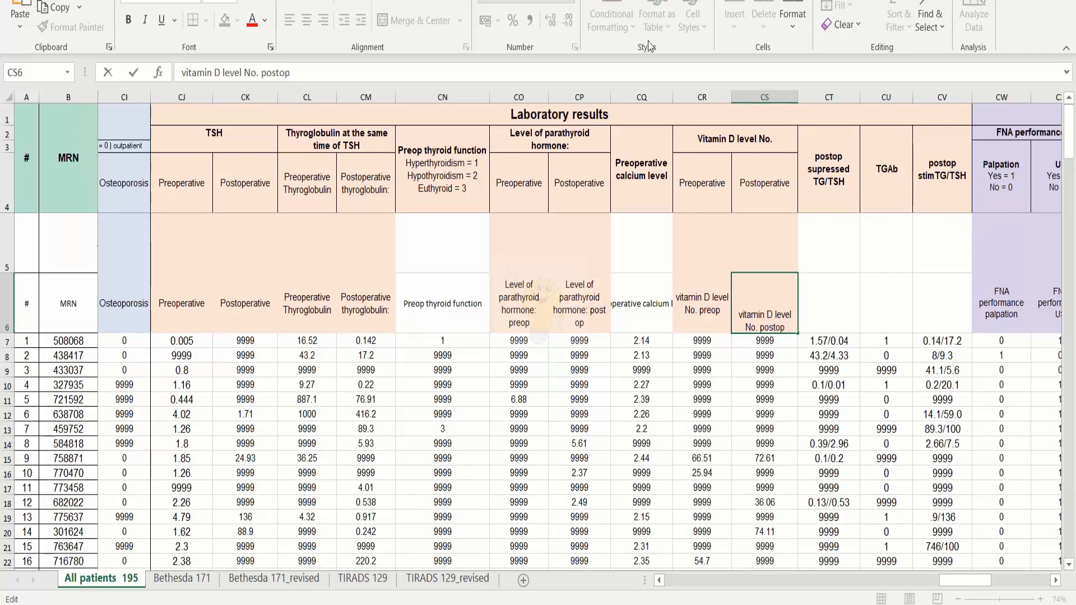
# Step: Copy the "postop supressed TG/TSH" heading text from CT2 into CT6
pyautogui.click(1056, 580)
pyautogui.click(1056, 581)
pyautogui.click(1056, 581)
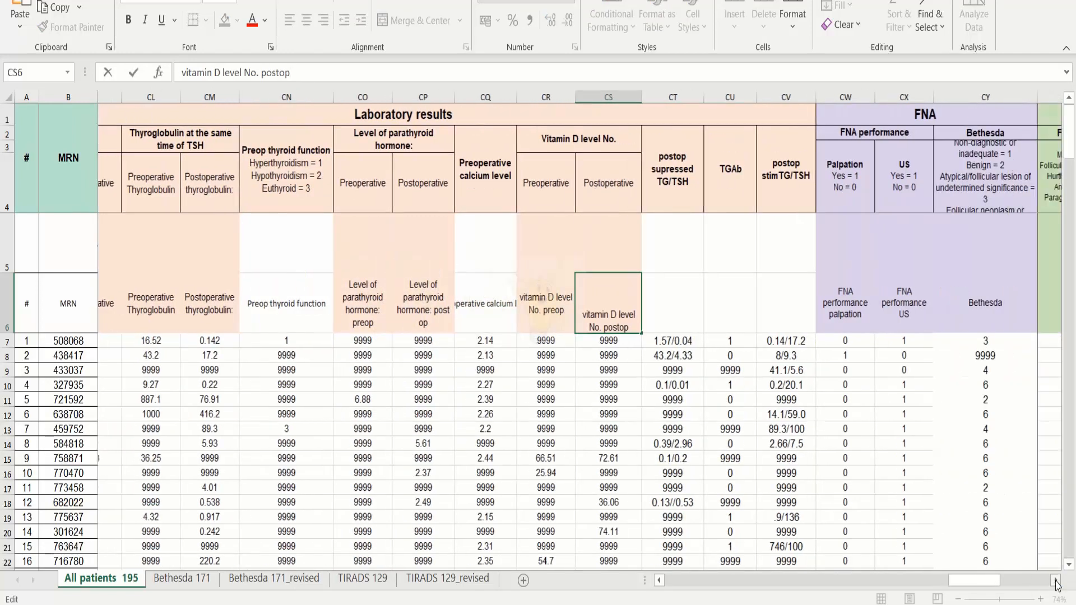
pyautogui.click(650, 188)
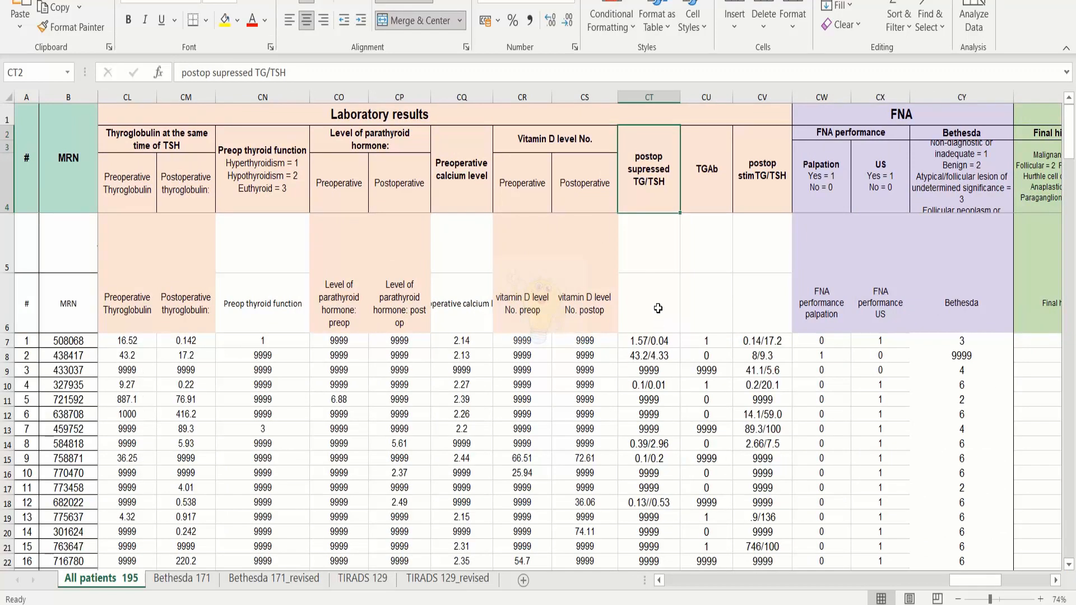
pyautogui.tripleClick(299, 68)
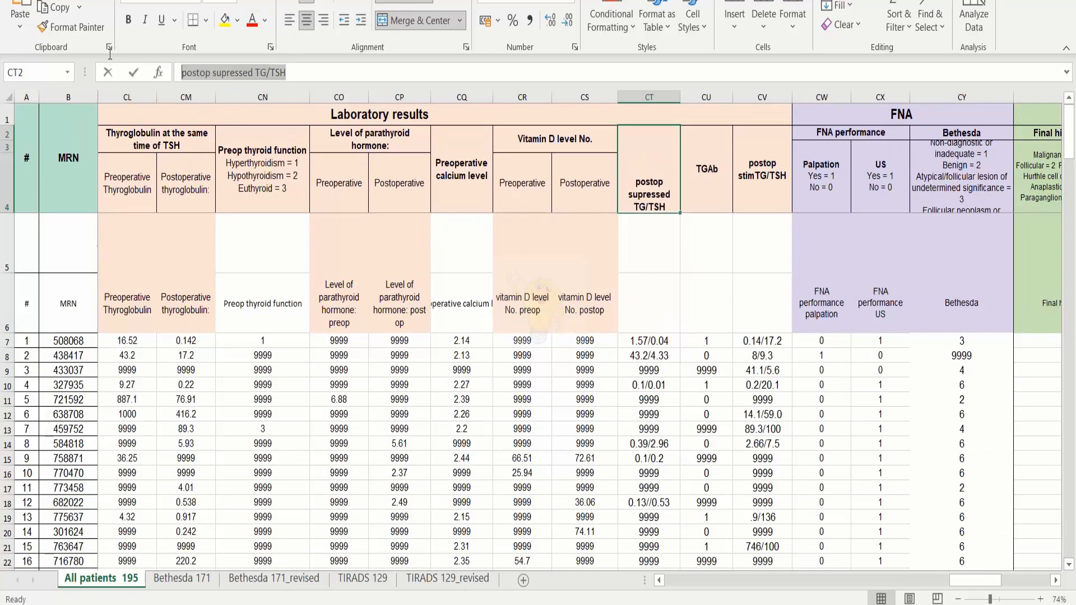
pyautogui.click(647, 301)
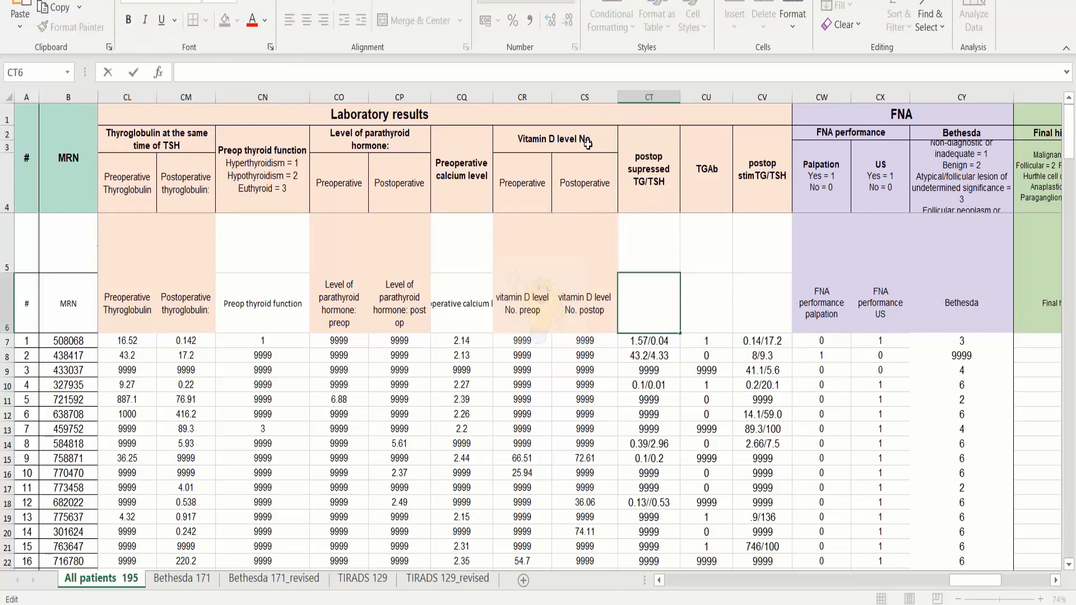
pyautogui.click(647, 165)
pyautogui.tripleClick(299, 72)
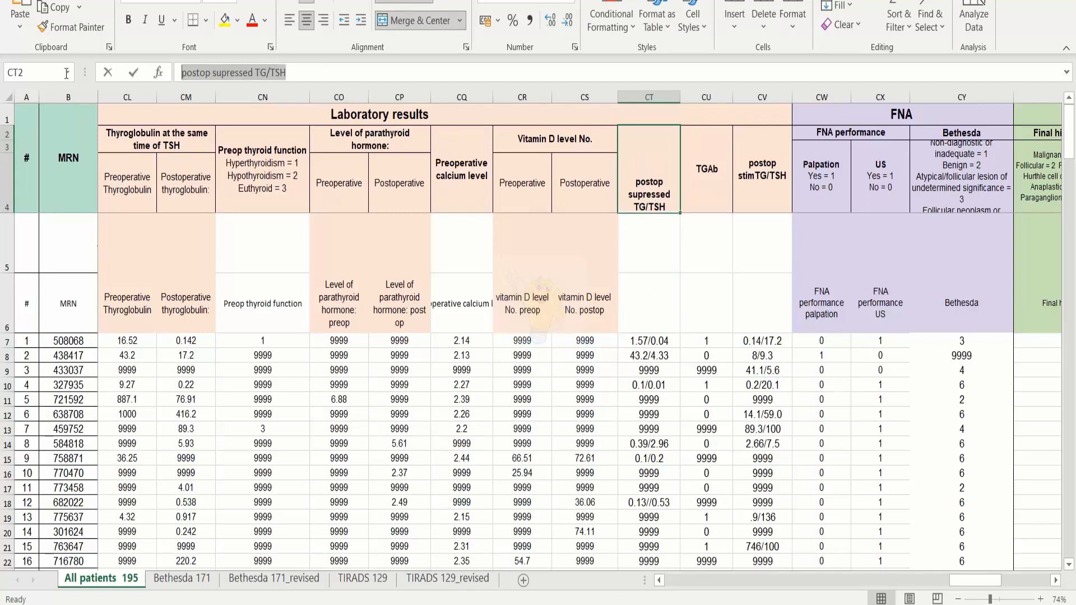
pyautogui.hotkey('ctrl', 'c')
pyautogui.click(644, 299)
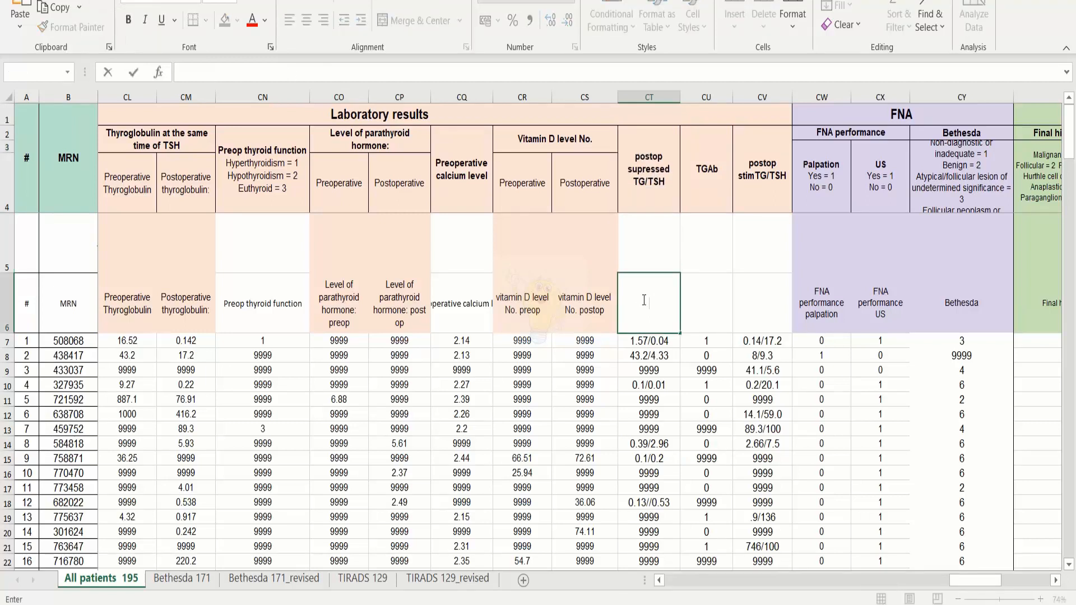
pyautogui.hotkey('ctrl', 'v')
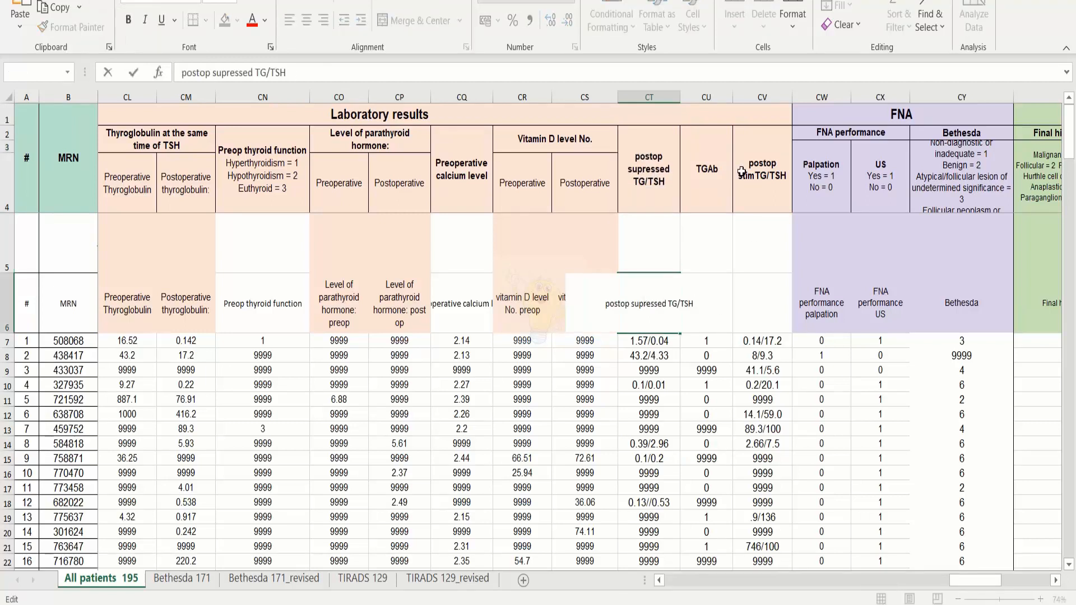
# Step: Copy the "TGAb" heading text from CU2 into CU6
pyautogui.click(717, 171)
pyautogui.tripleClick(223, 69)
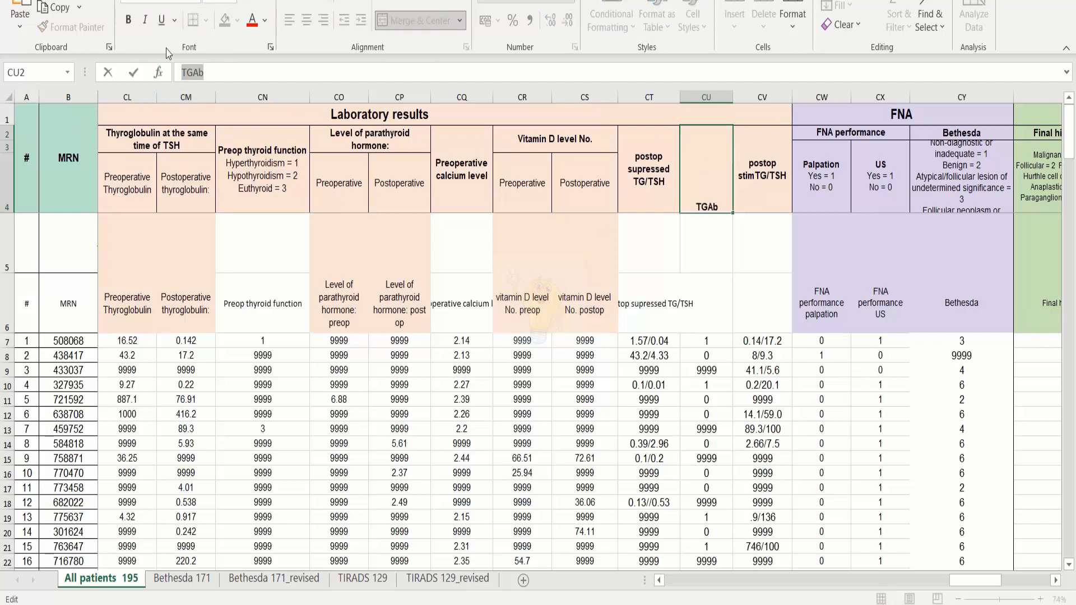
pyautogui.click(705, 310)
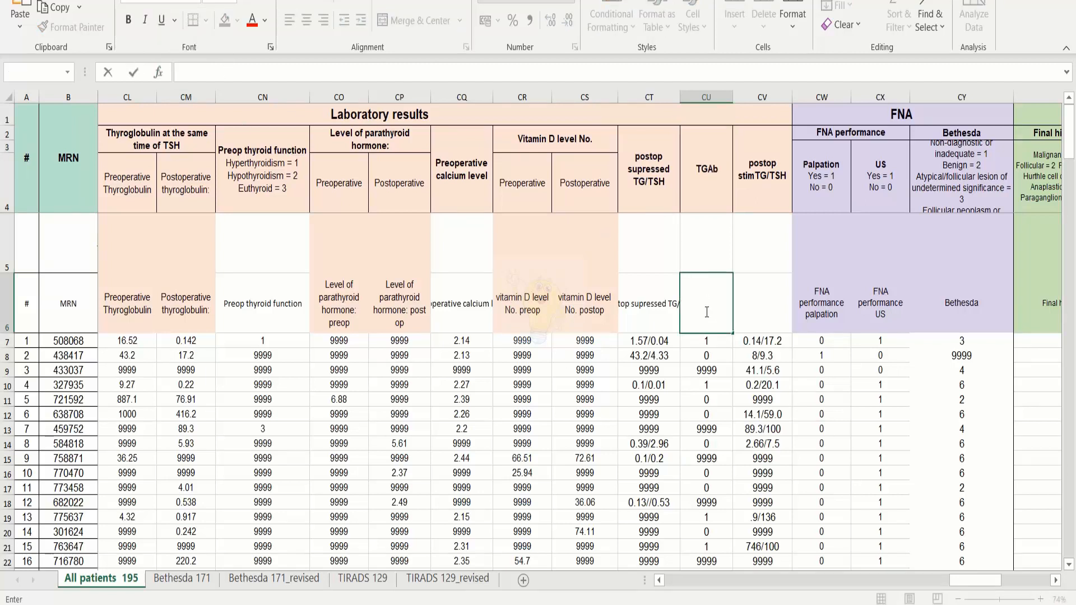
pyautogui.hotkey('ctrl', 'v')
# Step: Copy the "postop stimTG/TSH" heading text from CV2 into CV6
pyautogui.click(764, 178)
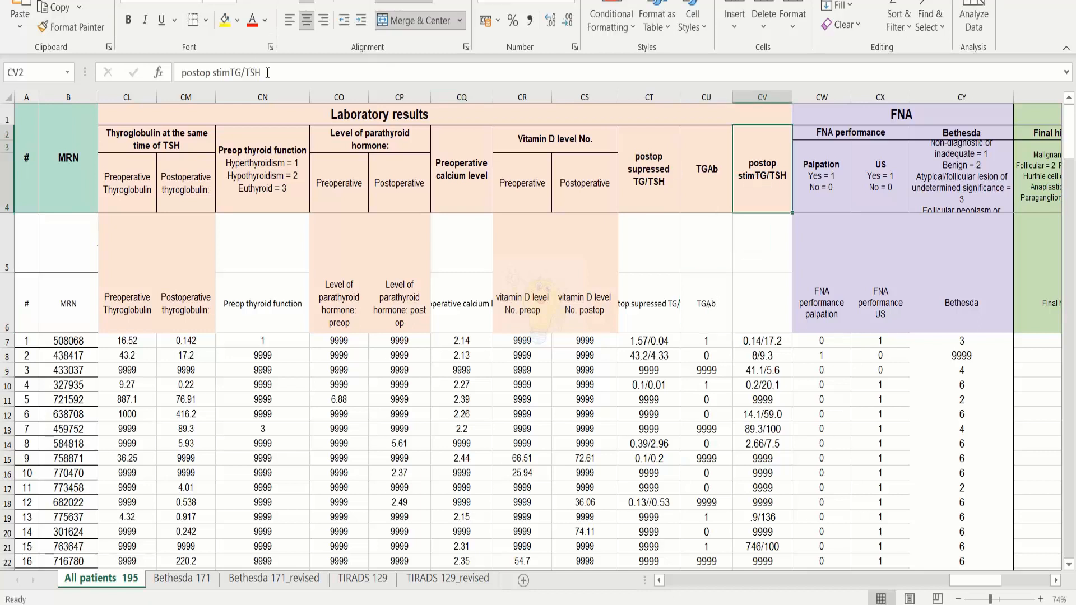
pyautogui.moveTo(264, 72); pyautogui.dragTo(108, 74)
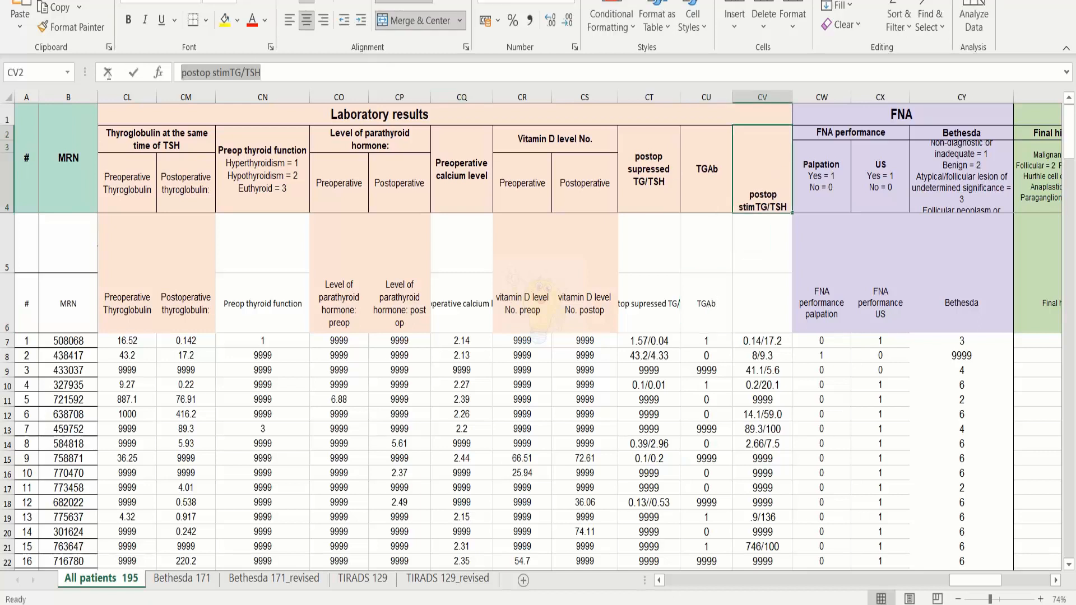
pyautogui.hotkey('ctrl', 'c')
pyautogui.click(748, 296)
pyautogui.hotkey('ctrl', 'v')
pyautogui.click(914, 409)
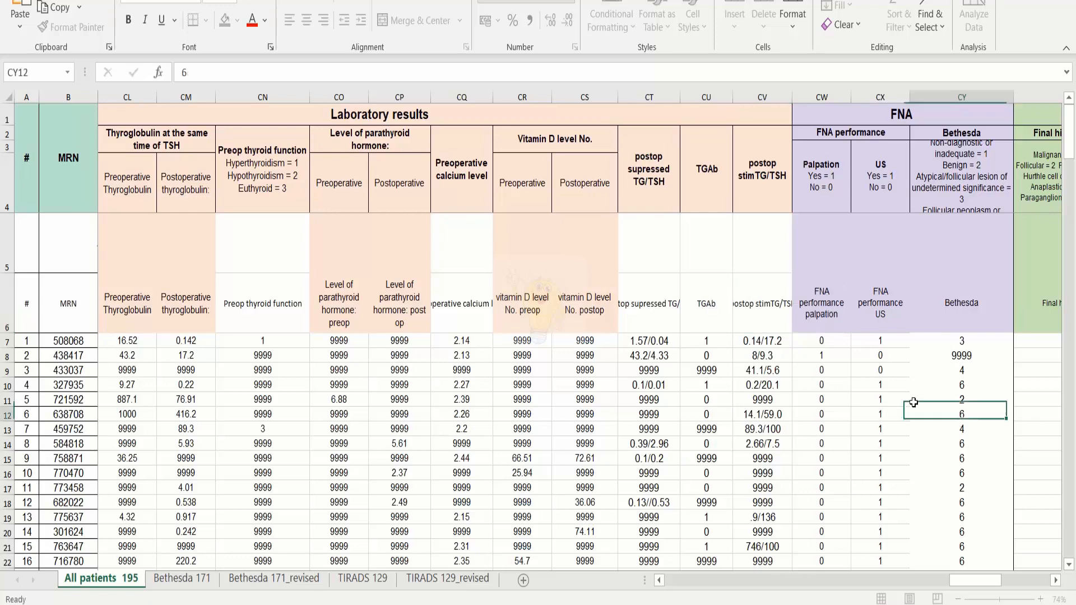
# Step: Check the remaining row 6 headings from the FNA columns at CW6 through the postop details at DP6
pyautogui.click(821, 305)
pyautogui.press('Right')
pyautogui.press('Right')
pyautogui.press('Right')
pyautogui.press('Right')
pyautogui.press('Right')
pyautogui.press('Right')
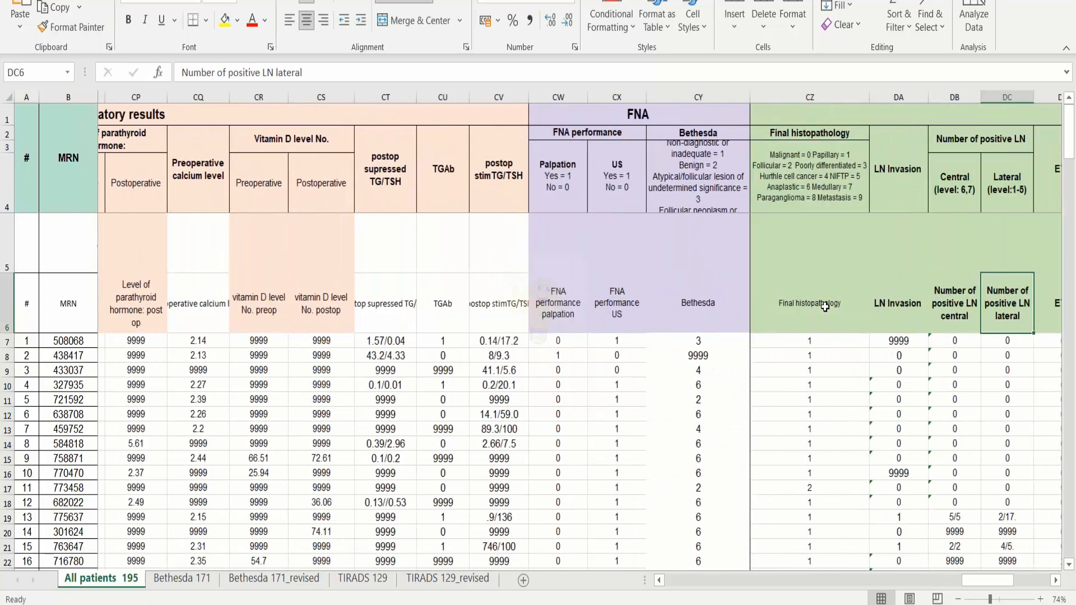
pyautogui.press('Right')
pyautogui.press('Right')
pyautogui.press('Right')
pyautogui.press('Right')
pyautogui.press('Right')
pyautogui.press('Right')
pyautogui.press('Right')
pyautogui.press('Right')
pyautogui.press('Right')
pyautogui.press('Right')
pyautogui.press('Right')
pyautogui.press('Right')
pyautogui.press('Right')
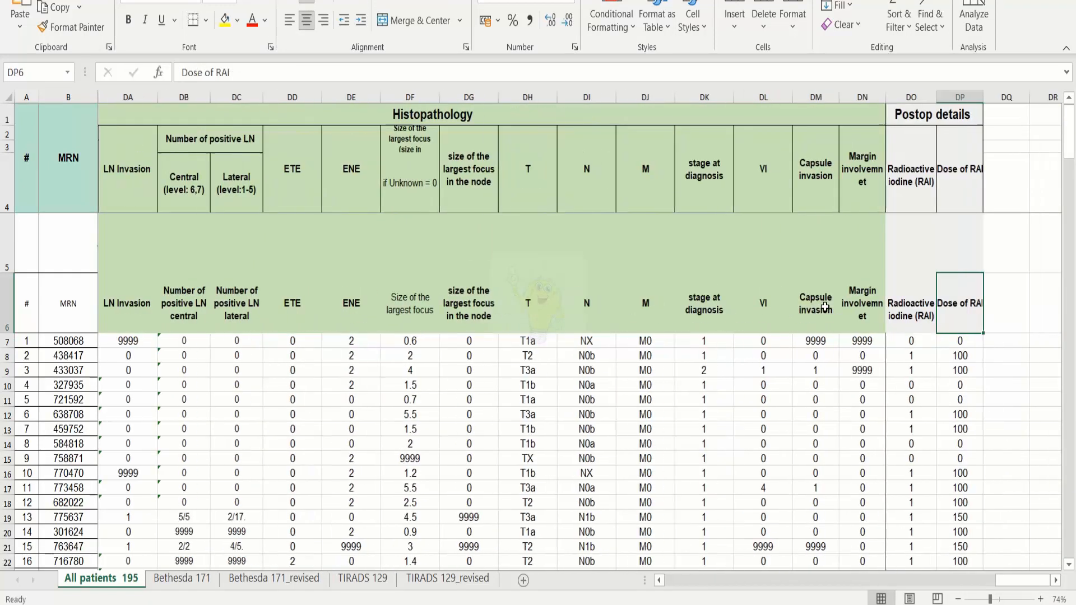
# Step: Review the row 6 headings from the end of the table at DQ6 back to the first demographic columns
pyautogui.press('Right')
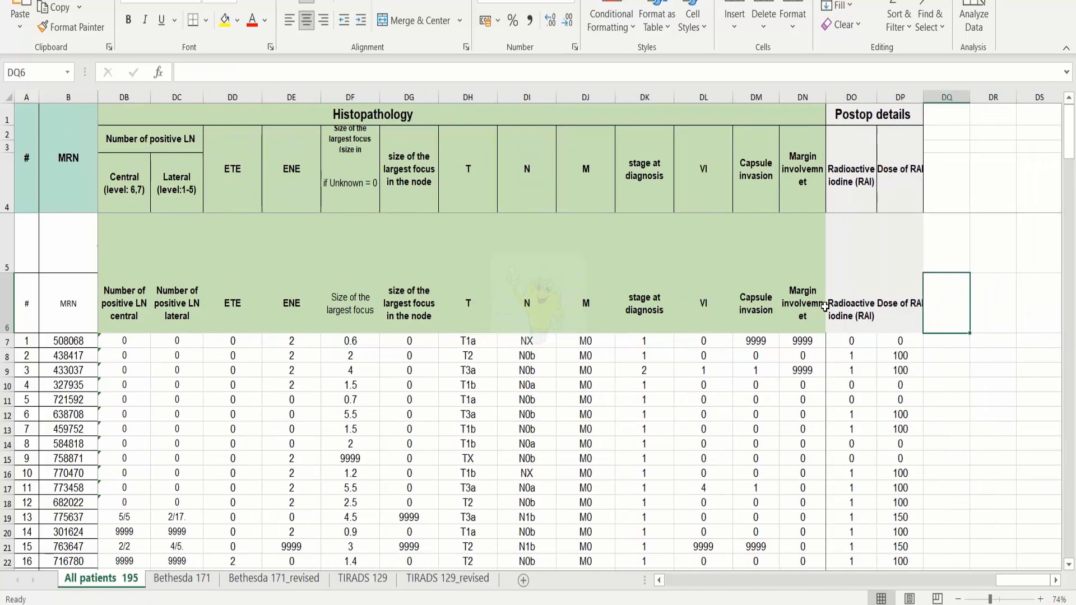
pyautogui.press('Left')
pyautogui.press('Left')
pyautogui.press('Left')
pyautogui.press('Left')
pyautogui.press('Left')
pyautogui.press('Left')
pyautogui.press('Left')
pyautogui.press('Left')
pyautogui.press('Left')
pyautogui.press('Left')
pyautogui.press('Left')
pyautogui.press('Left')
pyautogui.press('Left')
pyautogui.press('Left')
pyautogui.press('Left')
pyautogui.press('Left')
pyautogui.press('Left')
pyautogui.press('Left')
pyautogui.press('Left')
pyautogui.press('Left')
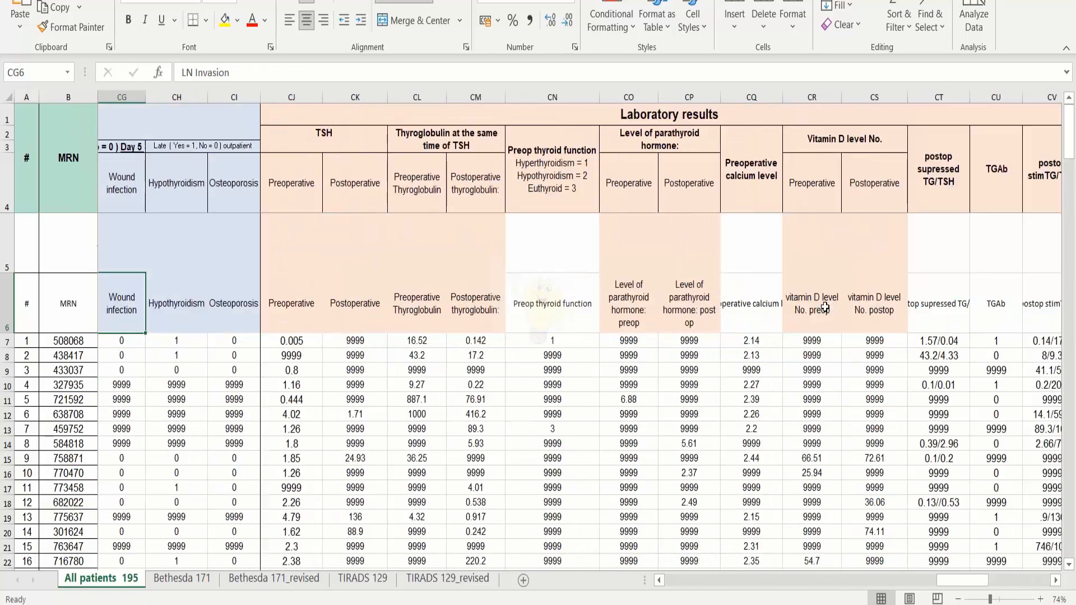
pyautogui.press('Left')
pyautogui.press('Left')
pyautogui.press('Left')
pyautogui.press('Left')
pyautogui.press('Left')
pyautogui.press('Left')
pyautogui.press('Left')
pyautogui.press('Left')
pyautogui.press('Left')
pyautogui.press('Left')
pyautogui.press('Left')
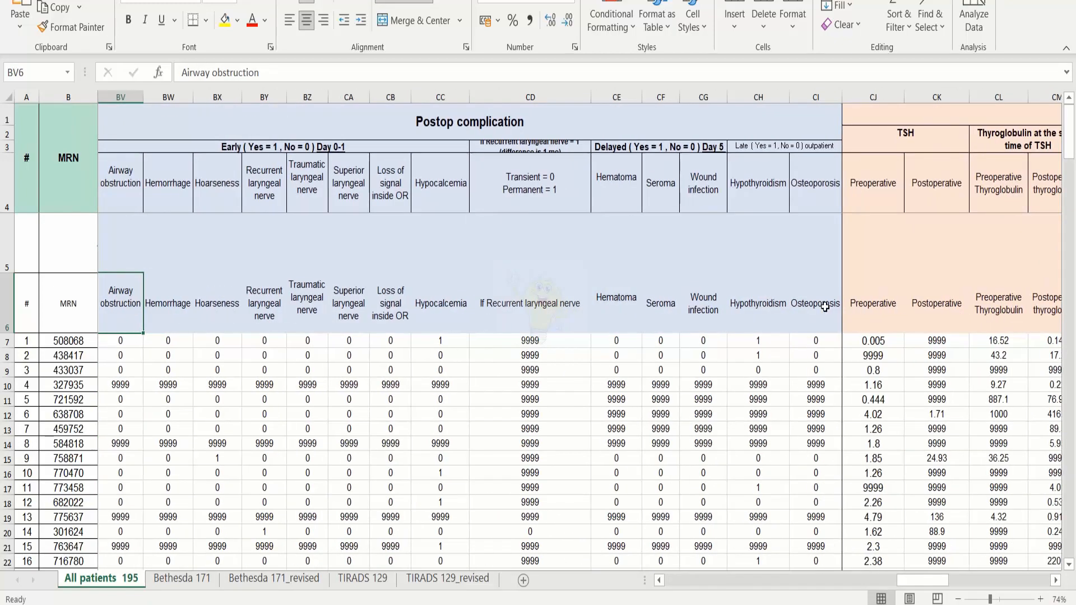
pyautogui.press('Left')
pyautogui.press('Left')
pyautogui.press('Left')
pyautogui.press('Left')
pyautogui.press('Left')
pyautogui.press('Left')
pyautogui.press('Left')
pyautogui.press('Left')
pyautogui.press('Left')
pyautogui.press('Left')
pyautogui.press('Left')
pyautogui.press('Left')
pyautogui.press('Left')
pyautogui.press('Left')
pyautogui.press('Left')
pyautogui.press('Left')
pyautogui.press('Left')
pyautogui.press('Left')
pyautogui.press('Left')
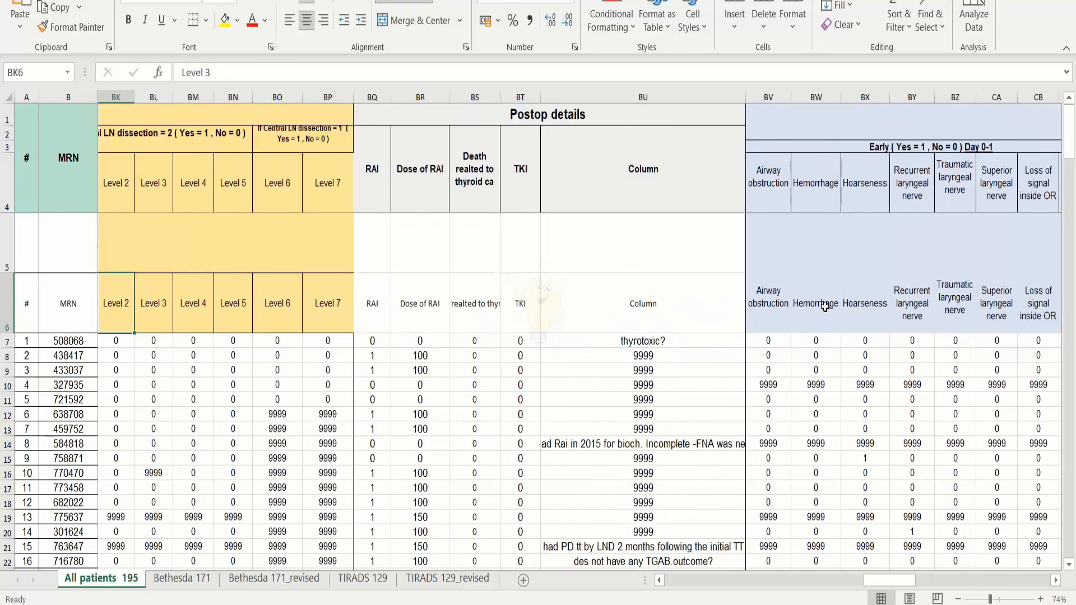
pyautogui.press('Left')
pyautogui.press('Left')
pyautogui.press('Left')
pyautogui.press('Left')
pyautogui.press('Left')
pyautogui.press('Left')
pyautogui.press('Left')
pyautogui.press('Left')
pyautogui.press('Left')
pyautogui.press('Left')
pyautogui.press('Left')
pyautogui.press('Left')
pyautogui.press('Left')
pyautogui.press('Left')
pyautogui.press('Left')
pyautogui.press('Left')
pyautogui.press('Left')
pyautogui.press('Left')
pyautogui.press('Left')
pyautogui.press('Left')
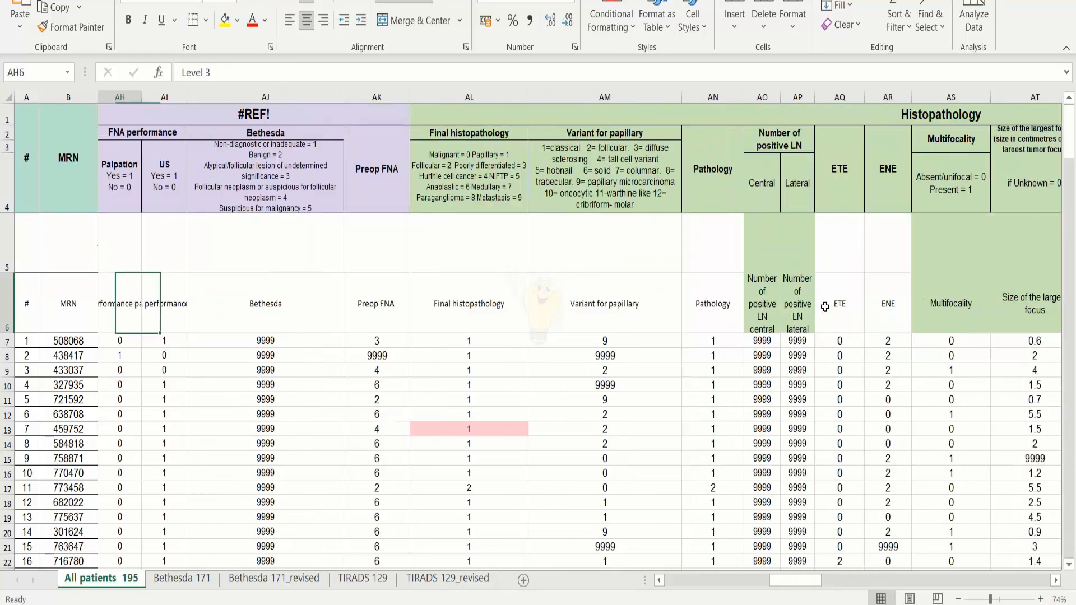
pyautogui.press('Left')
pyautogui.press('Left')
pyautogui.press('Left')
pyautogui.press('Left')
pyautogui.press('Left')
pyautogui.press('Left')
pyautogui.press('Left')
pyautogui.press('Left')
pyautogui.press('Left')
pyautogui.press('Left')
pyautogui.press('Left')
pyautogui.press('Left')
pyautogui.press('Left')
pyautogui.press('Left')
pyautogui.press('Left')
pyautogui.press('Left')
pyautogui.press('Left')
pyautogui.press('Left')
pyautogui.press('Left')
pyautogui.press('Left')
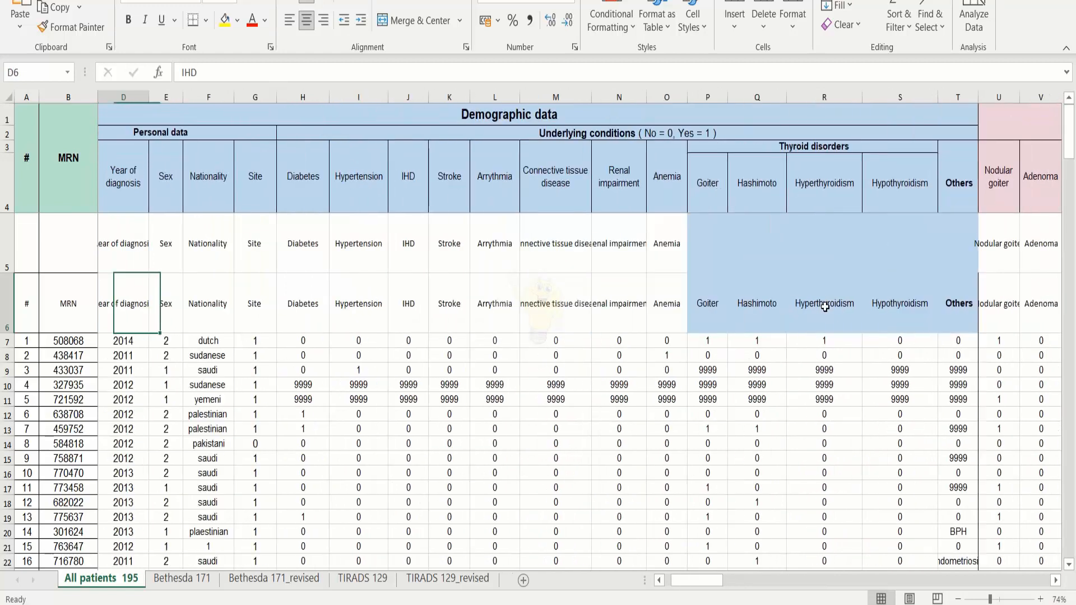
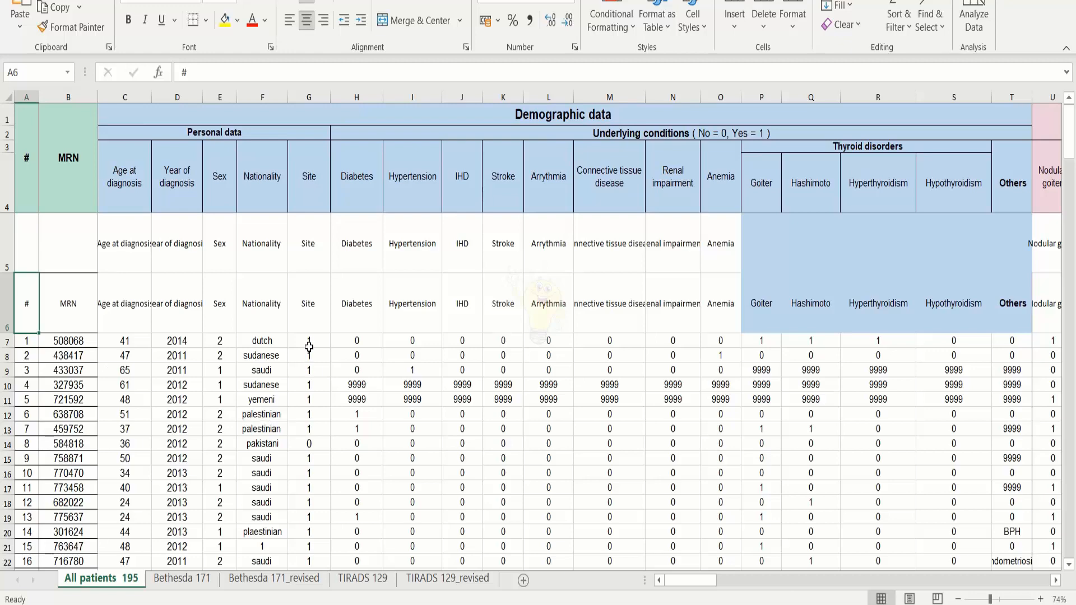
# Step: Copy the entire All patients 195 sheet and paste it into a new worksheet
pyautogui.click(8, 97)
pyautogui.rightClick(19, 111)
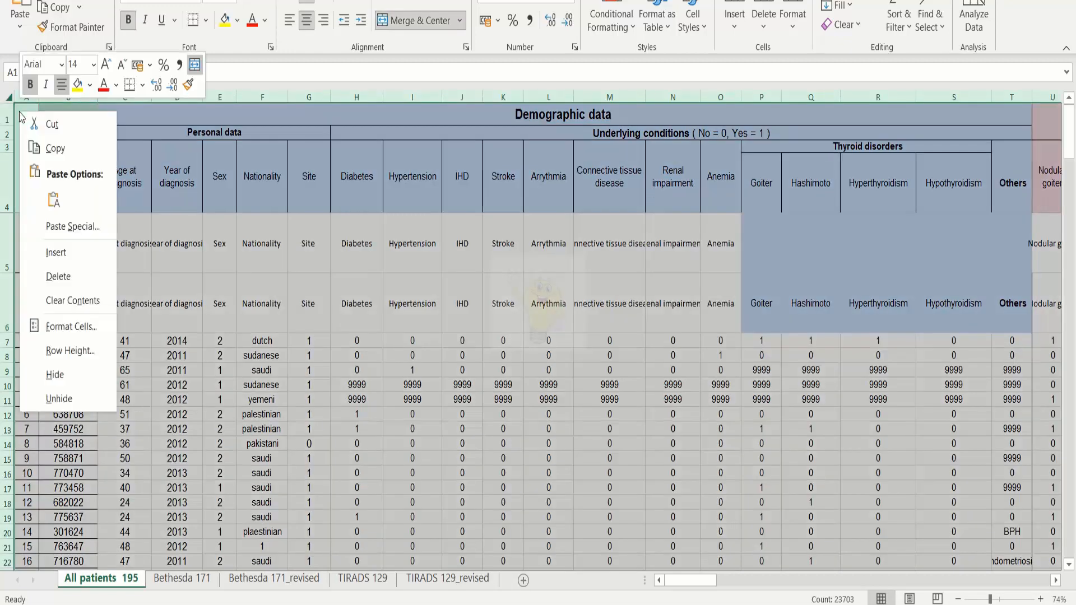
pyautogui.click(51, 146)
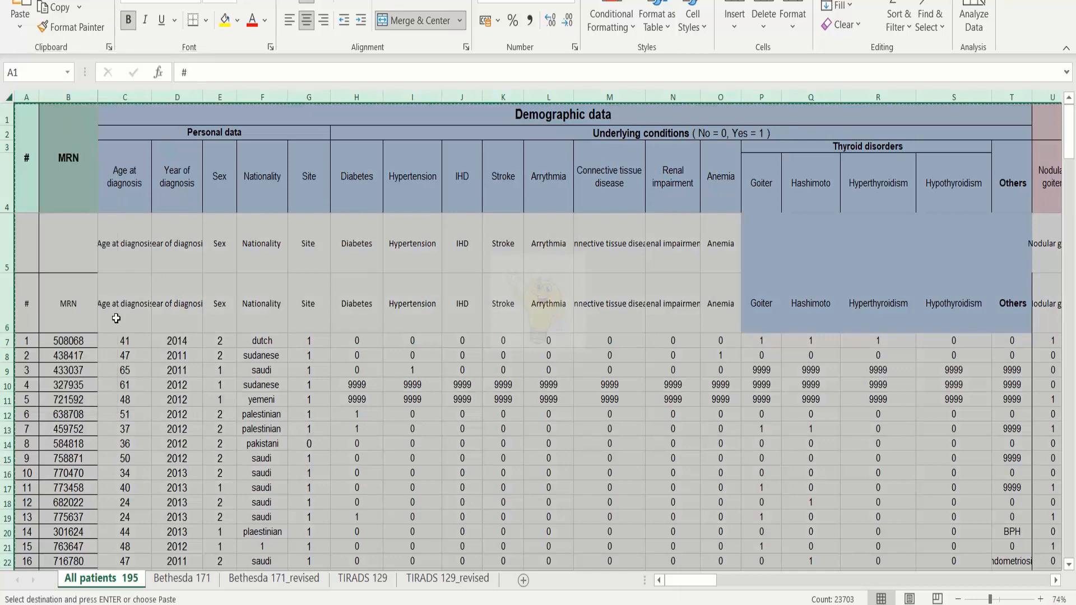
pyautogui.click(523, 580)
pyautogui.hotkey('ctrl', 'v')
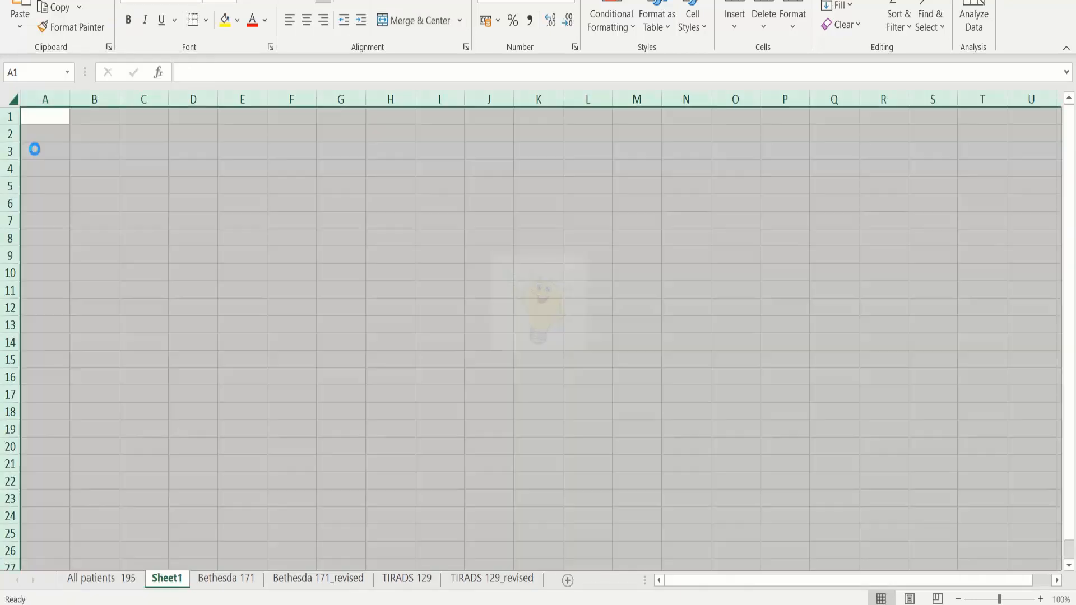
# Step: Rename the new worksheet as "all_patients 195 revised"
pyautogui.doubleClick(165, 579)
pyautogui.write('all')
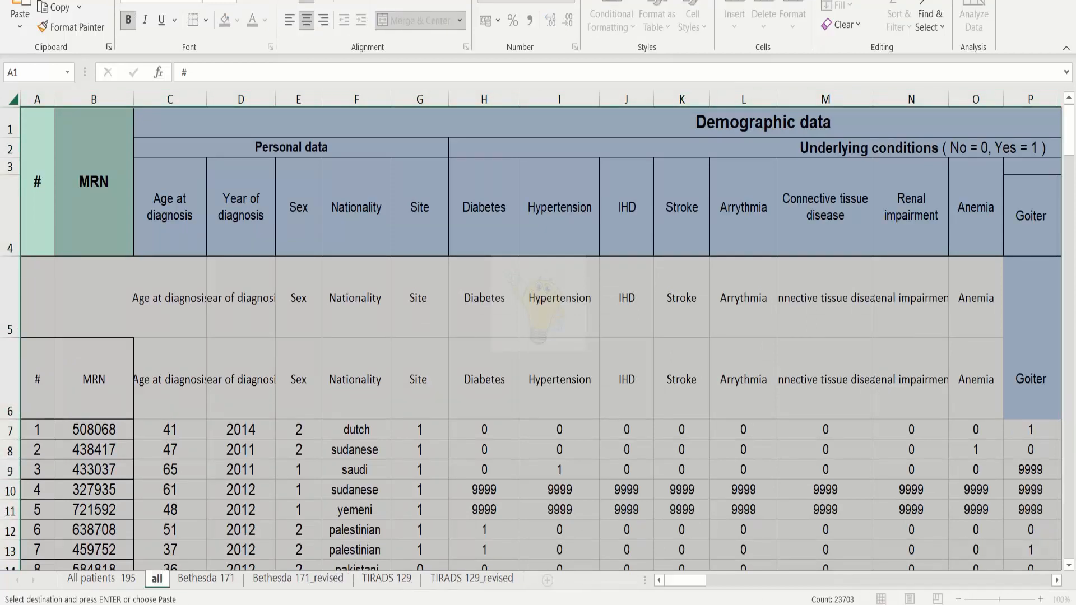
pyautogui.write('_patients')
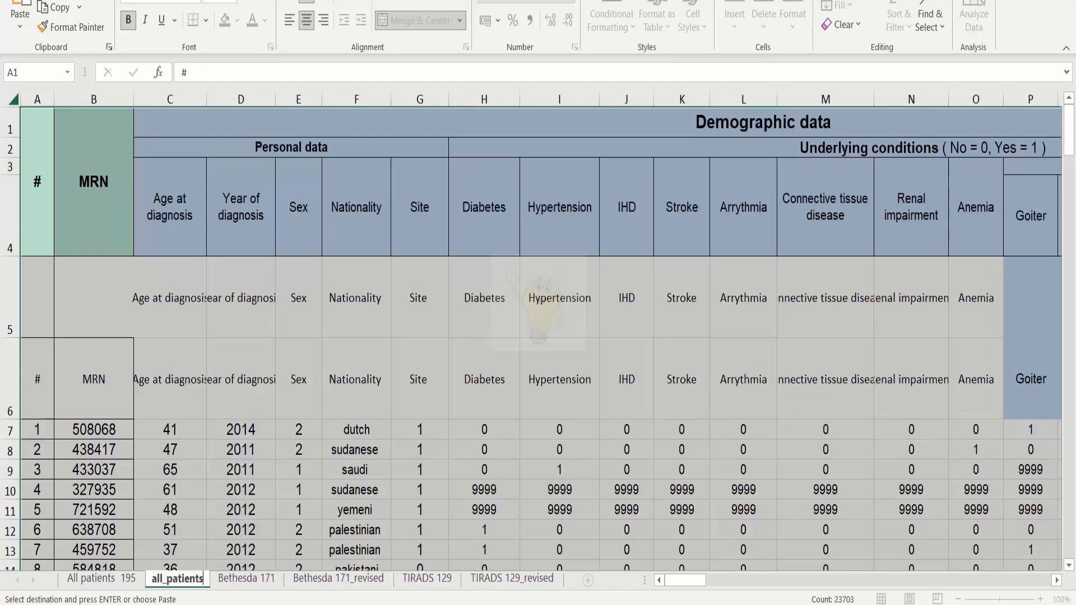
pyautogui.write(' 19')
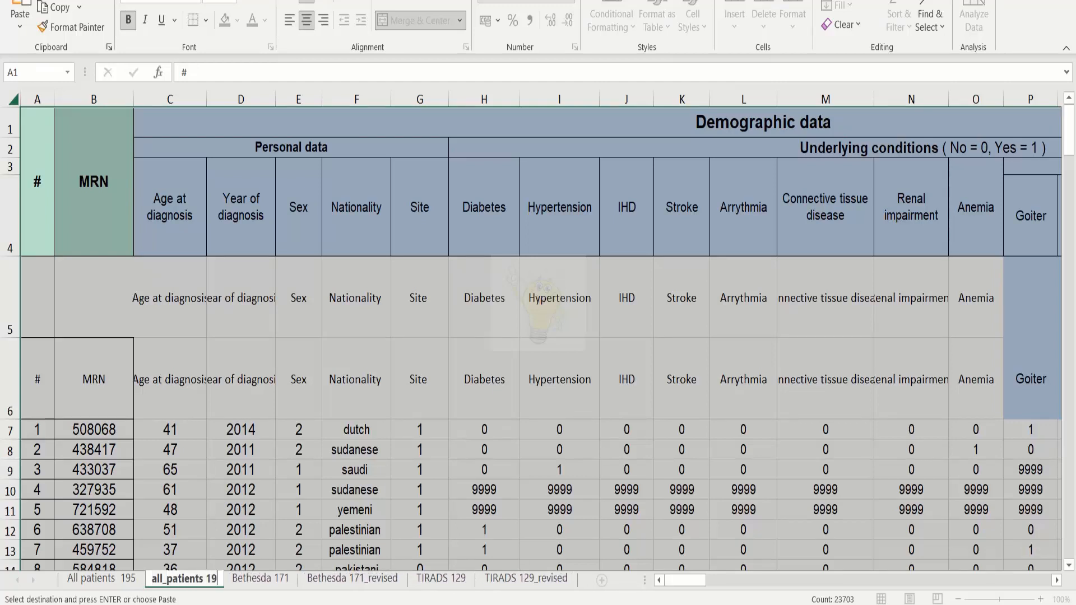
pyautogui.write('5 revised')
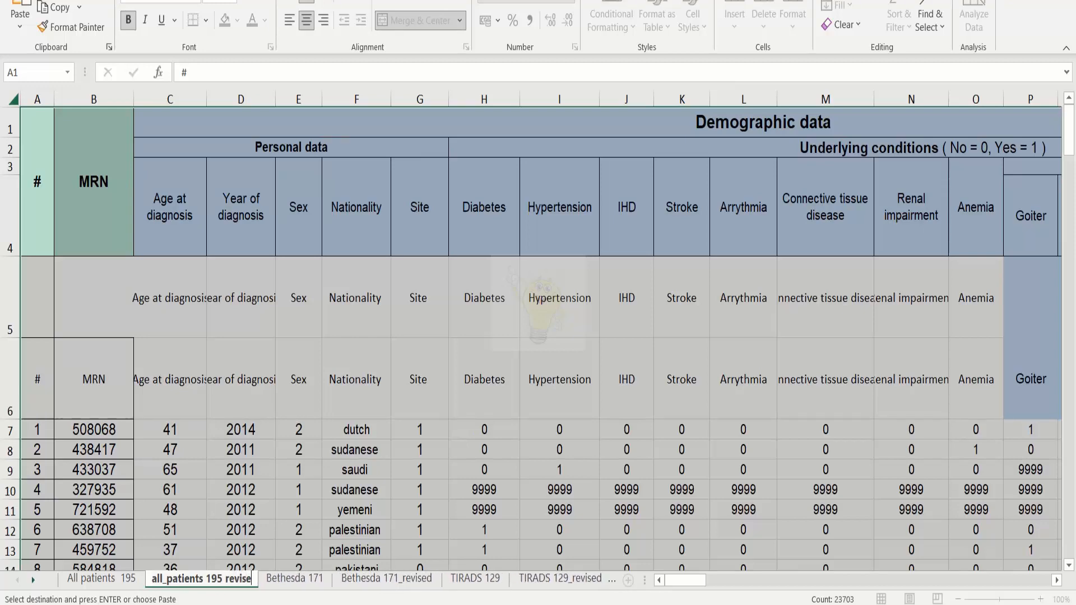
# Step: Delete the added heading rows 5 and 6 from the original All patients 195 sheet
pyautogui.click(101, 579)
pyautogui.click(189, 317)
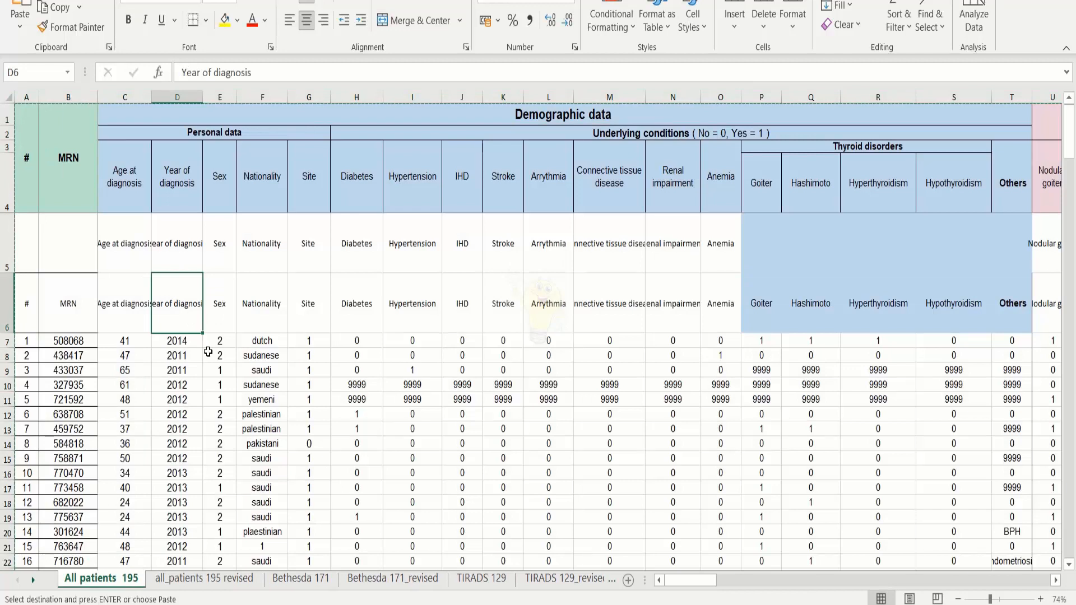
pyautogui.press('Escape')
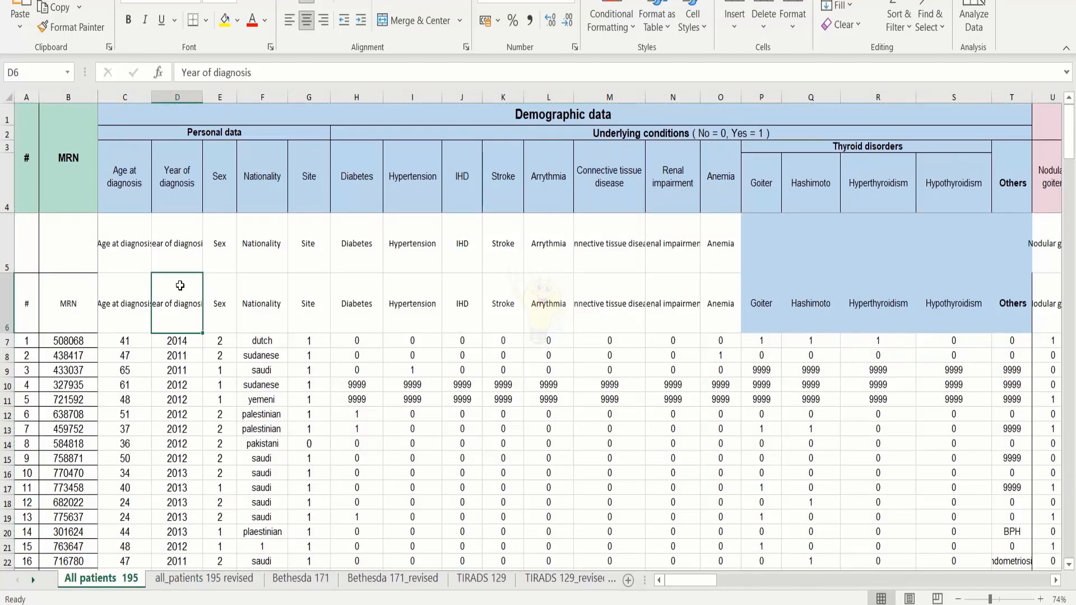
pyautogui.click(343, 298)
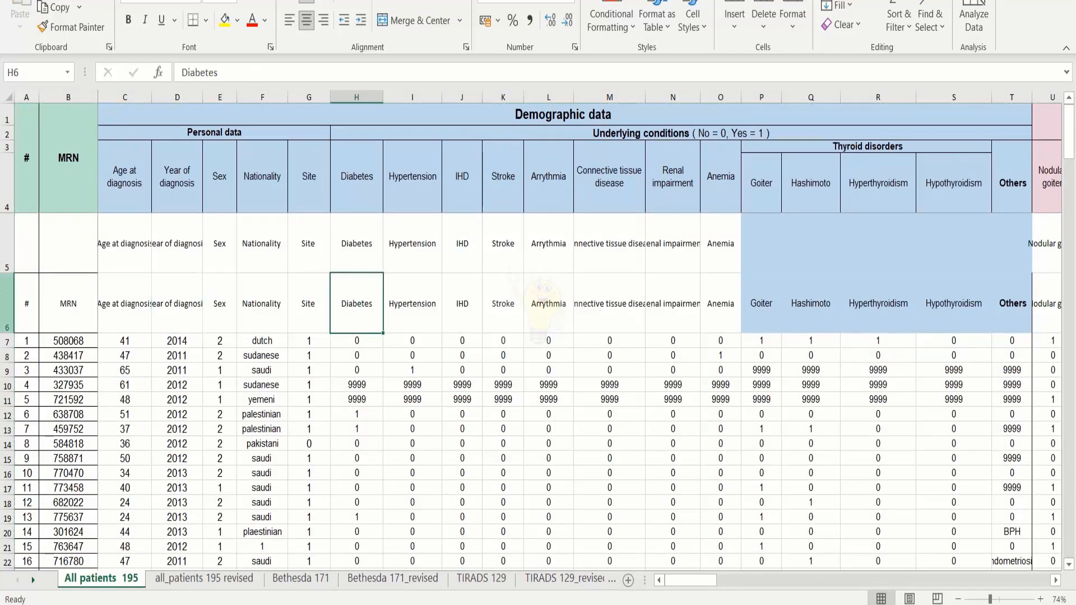
pyautogui.moveTo(6, 314); pyautogui.dragTo(4, 247)
pyautogui.rightClick(4, 257)
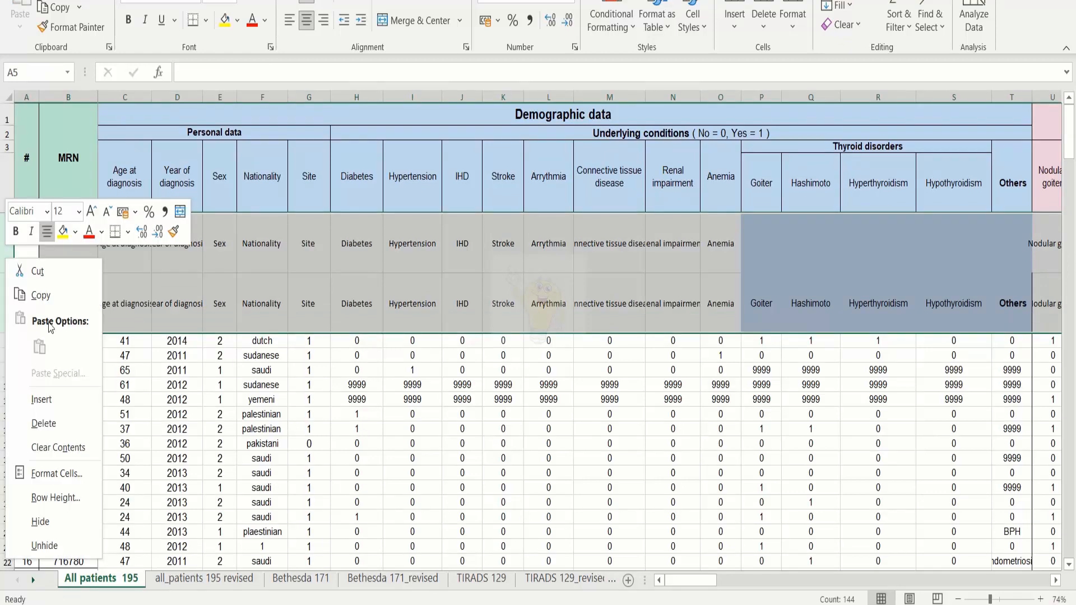
pyautogui.click(51, 422)
pyautogui.click(272, 304)
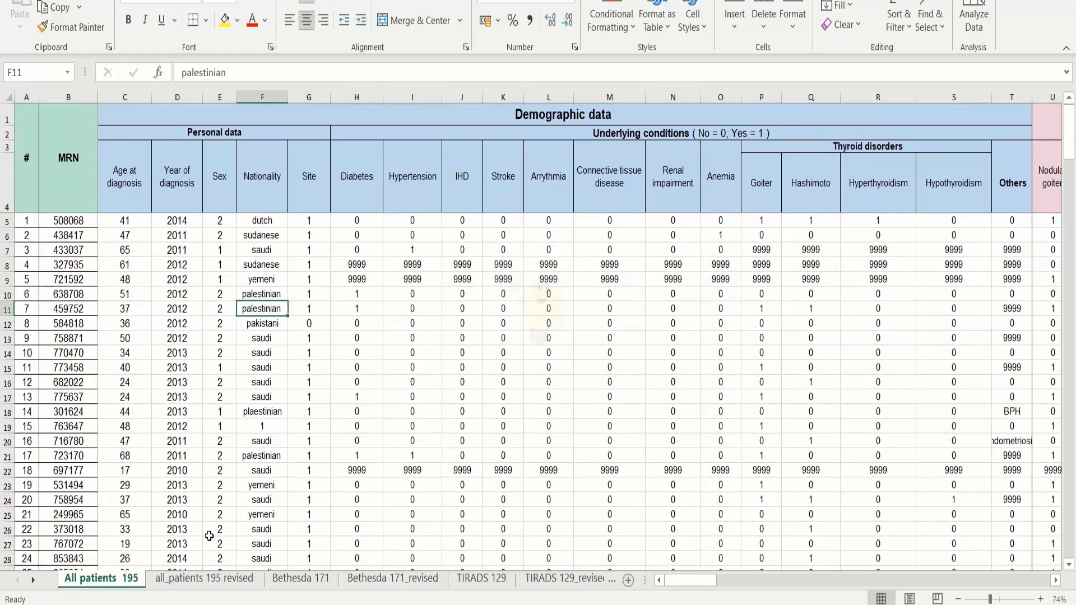
# Step: Review the row 6 headings of the all_patients 195 revised sheet from the # column through to the end of the table
pyautogui.click(213, 582)
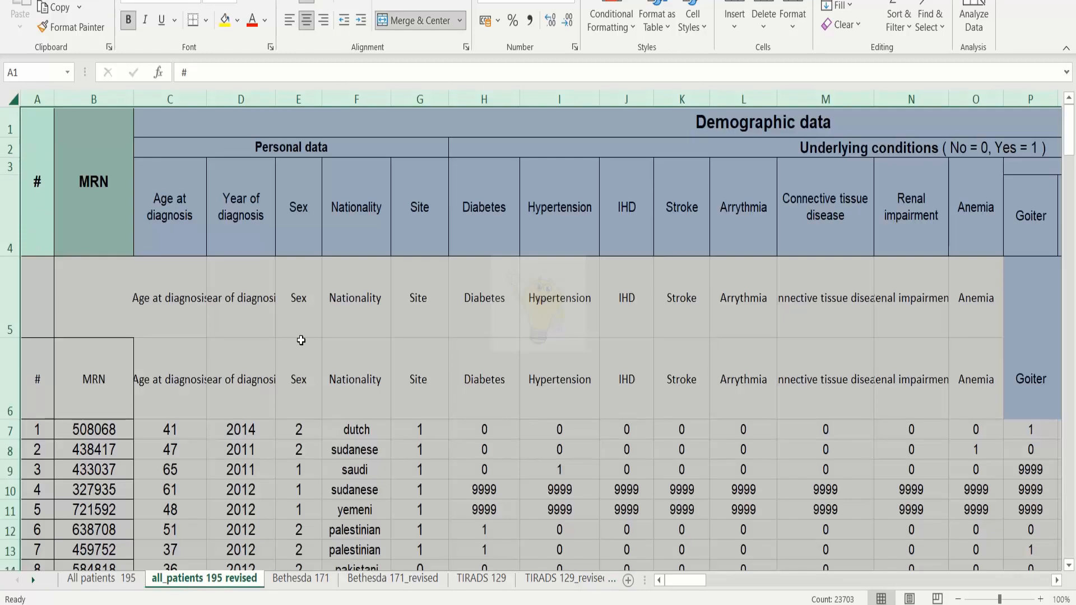
pyautogui.click(301, 342)
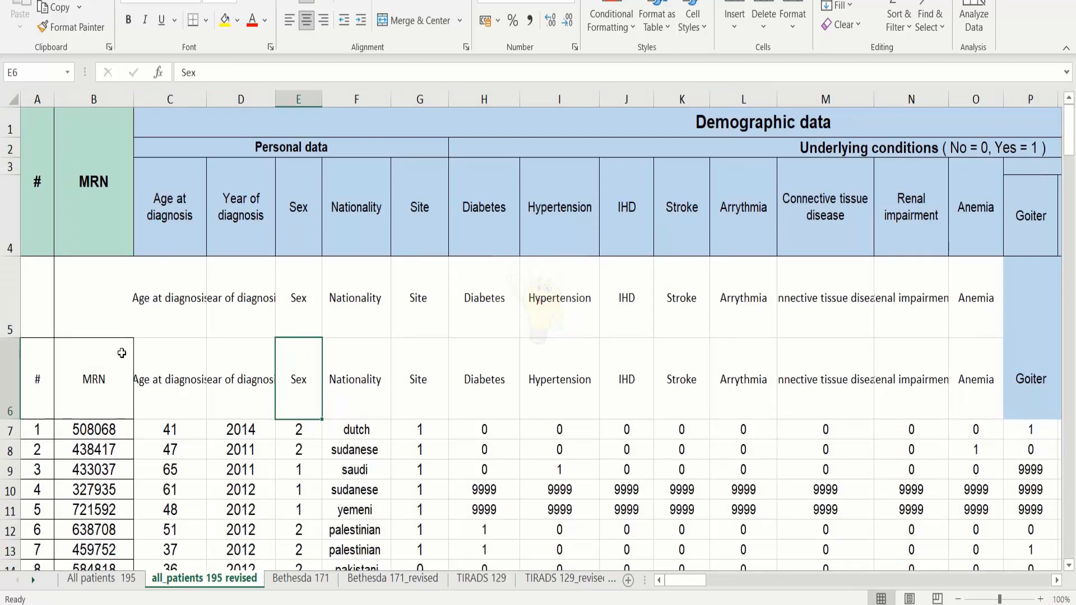
pyautogui.click(70, 381)
pyautogui.click(24, 372)
pyautogui.press('Right')
pyautogui.press('Right')
pyautogui.press('Right')
pyautogui.press('Right')
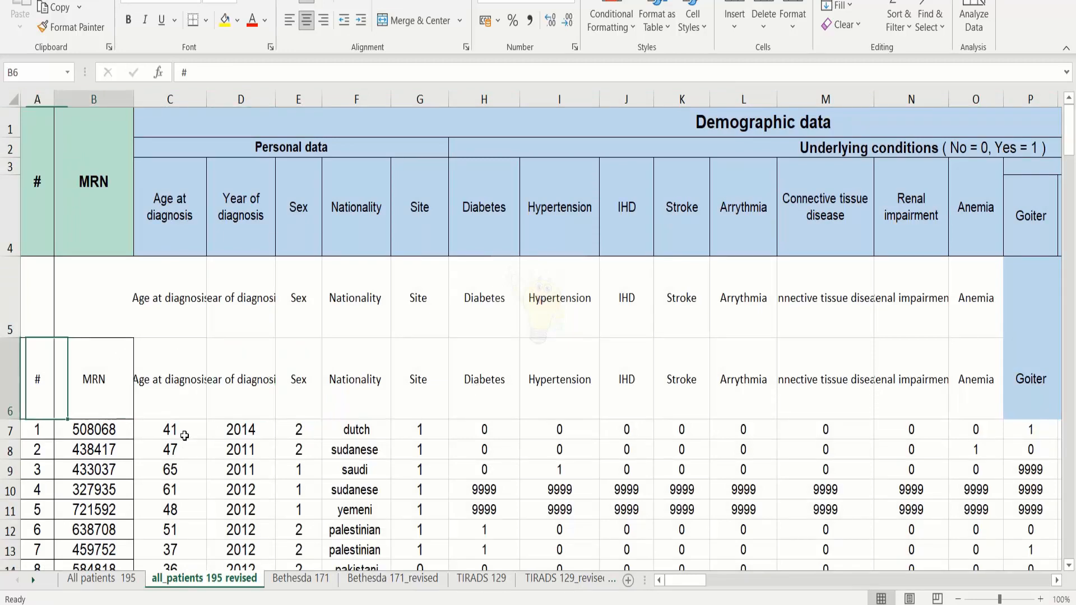
pyautogui.press('Right')
pyautogui.press('Right')
pyautogui.press('Right')
pyautogui.press('Right')
pyautogui.press('Right')
pyautogui.press('Right')
pyautogui.press('Right')
pyautogui.press('Right')
pyautogui.press('Right')
pyautogui.press('Right')
pyautogui.press('Right')
pyautogui.press('Right')
pyautogui.press('Right')
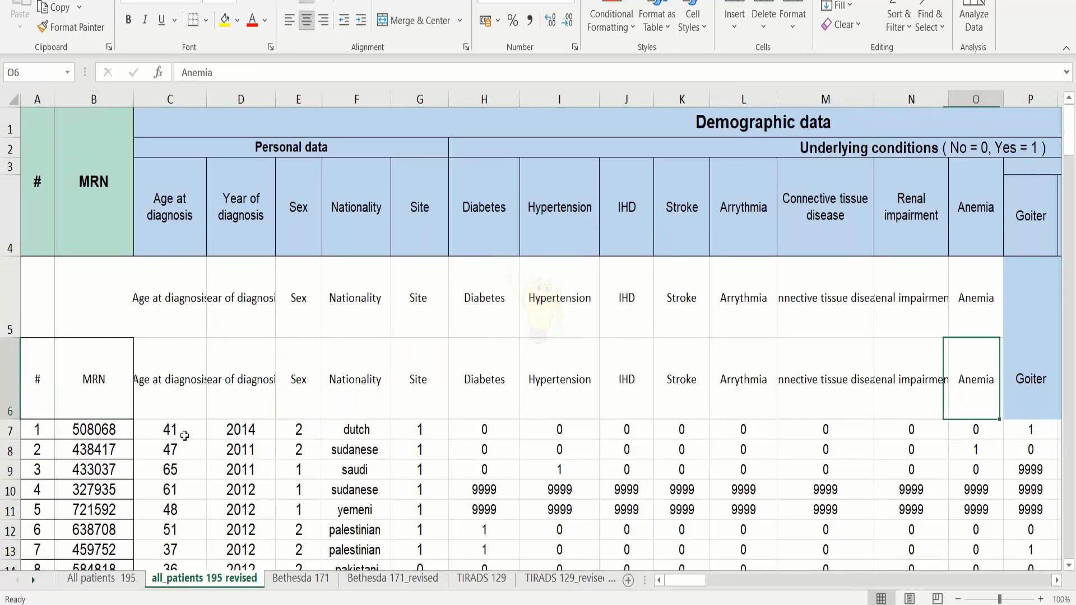
pyautogui.press('Right')
pyautogui.press('Right')
pyautogui.press('Right')
pyautogui.press('Right')
pyautogui.press('Right')
pyautogui.press('Right')
pyautogui.press('Right')
pyautogui.press('Right')
pyautogui.press('Right')
pyautogui.press('Right')
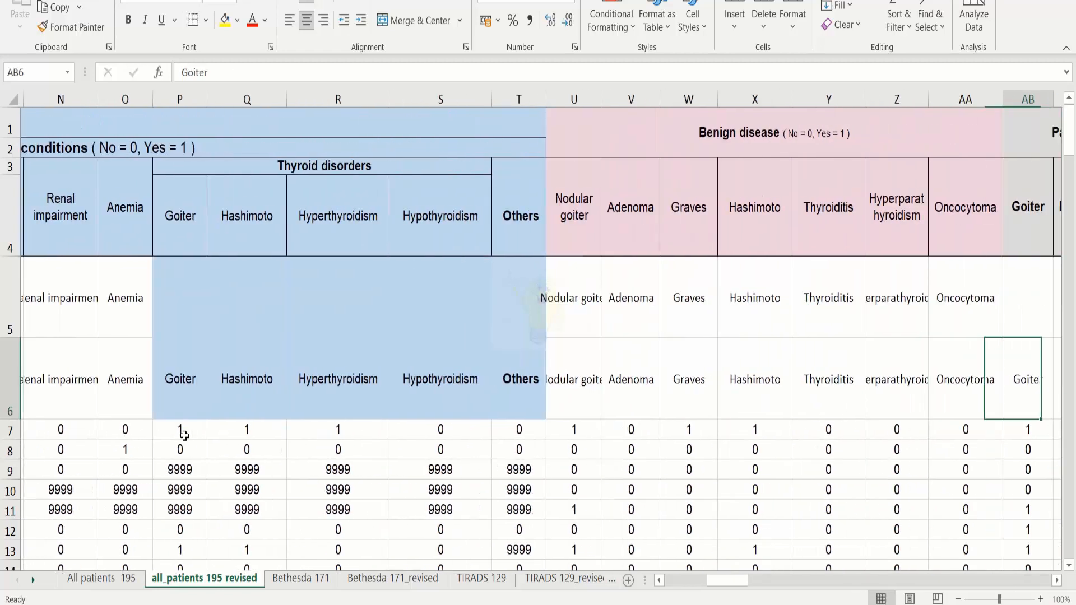
pyautogui.press('Right')
pyautogui.press('Right')
pyautogui.press('Right')
pyautogui.press('Right')
pyautogui.press('Right')
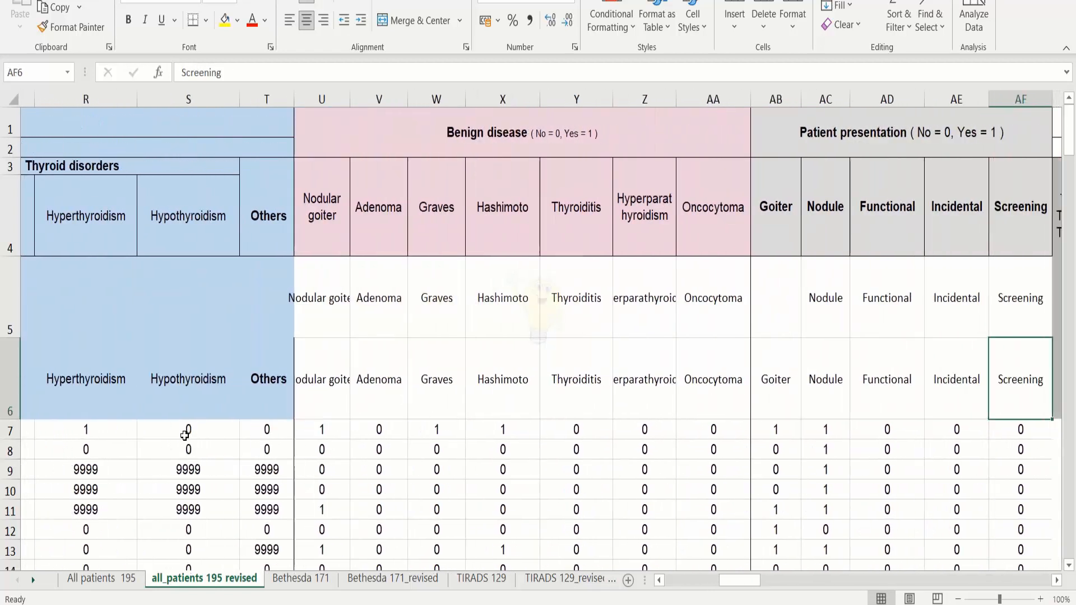
pyautogui.press('Right')
pyautogui.press('Right')
pyautogui.press('Right')
pyautogui.press('Right')
pyautogui.press('Right')
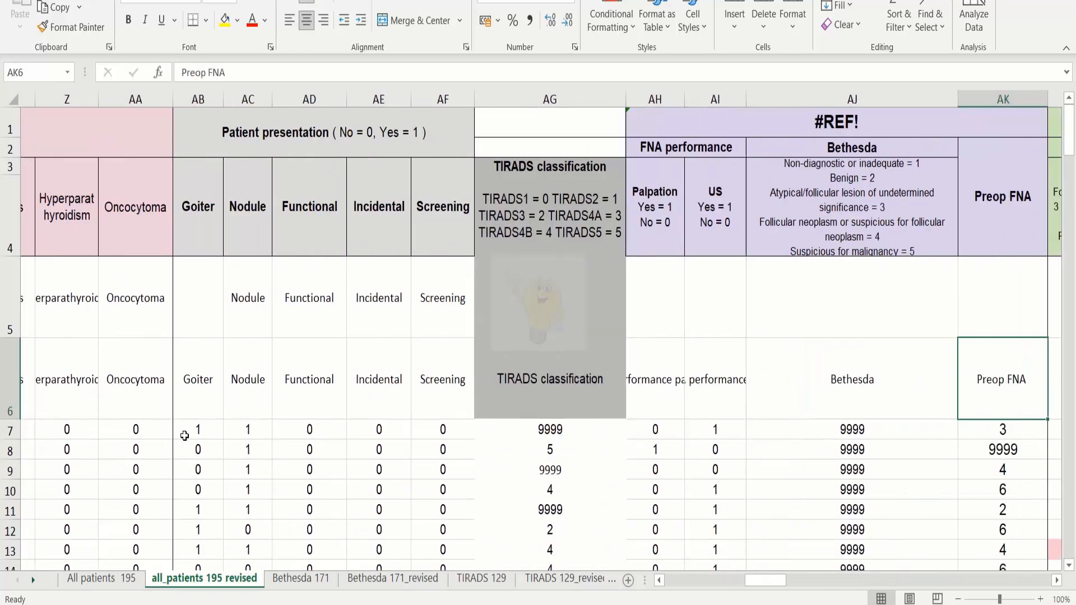
pyautogui.press('Right')
pyautogui.press('Right')
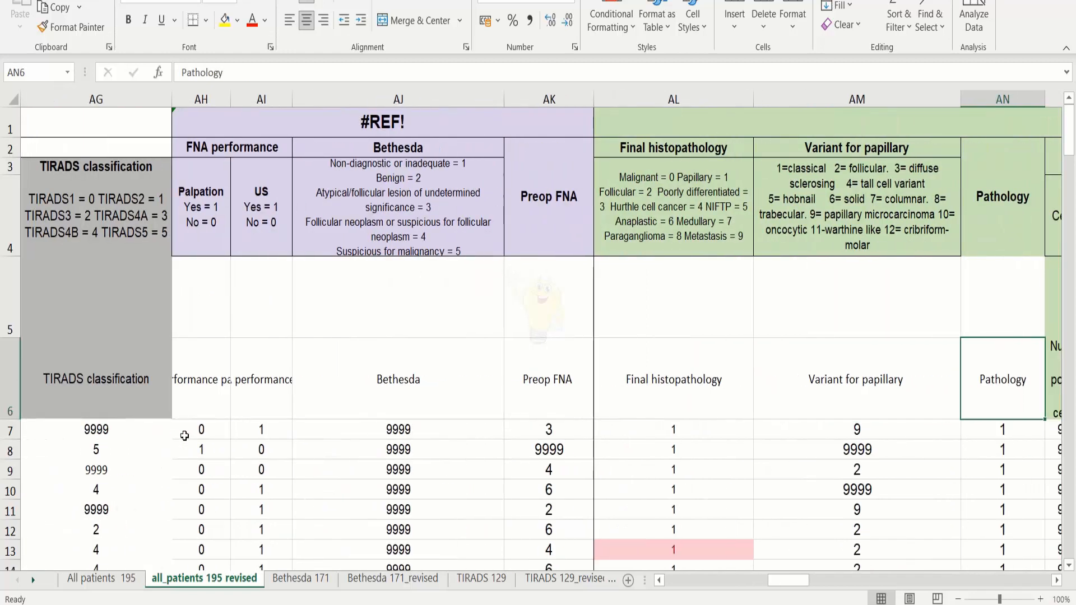
pyautogui.press('Right')
pyautogui.press('Right')
pyautogui.press('Right')
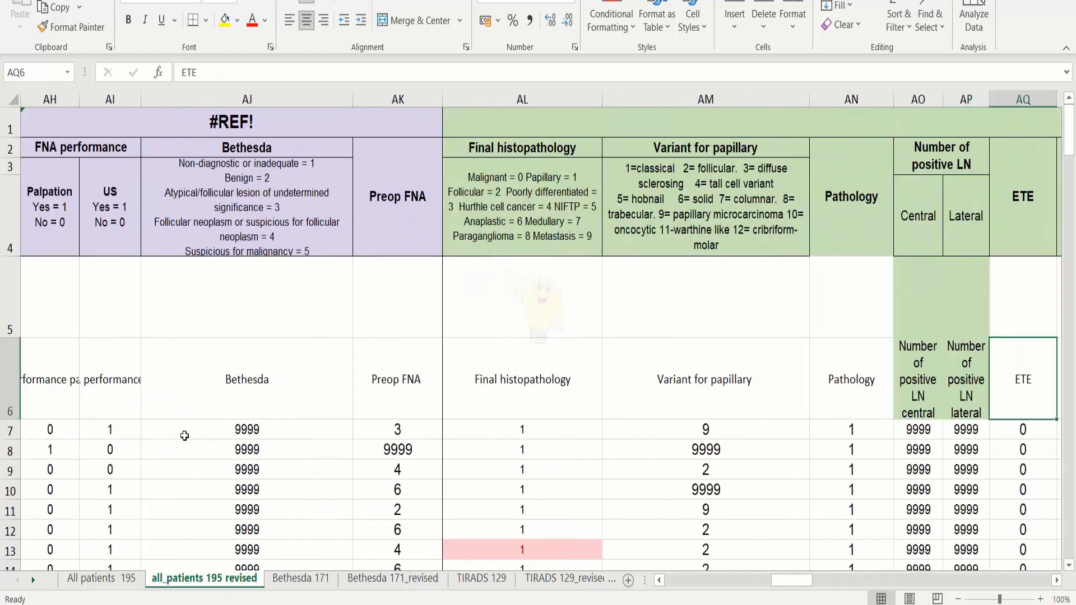
pyautogui.press('Right')
pyautogui.press('Right')
pyautogui.press('Right')
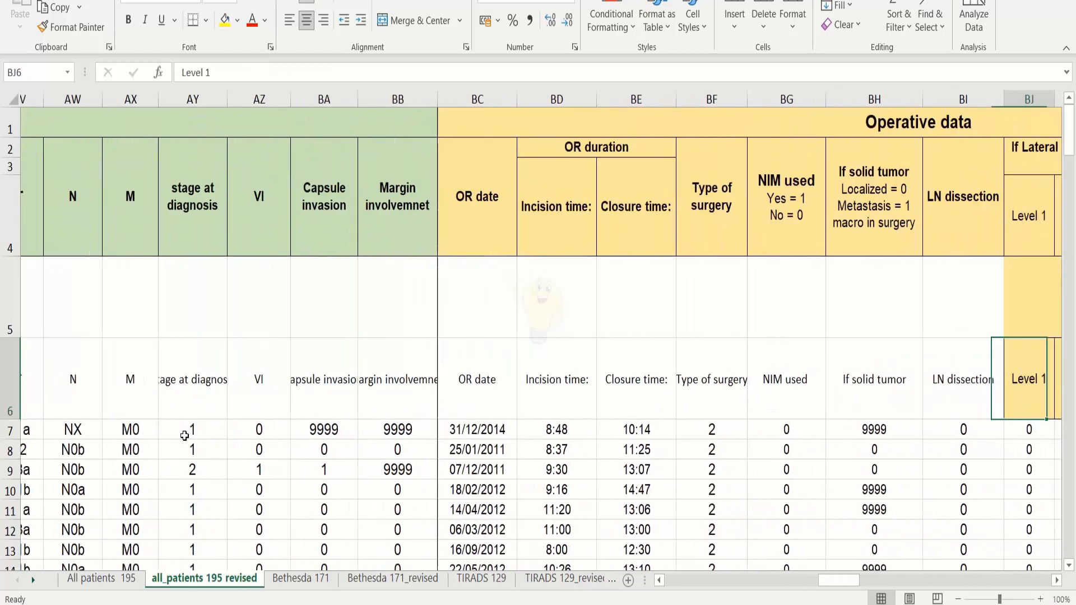
pyautogui.press('Right')
pyautogui.press('Right')
pyautogui.press('Right')
pyautogui.press('Right')
pyautogui.press('Right')
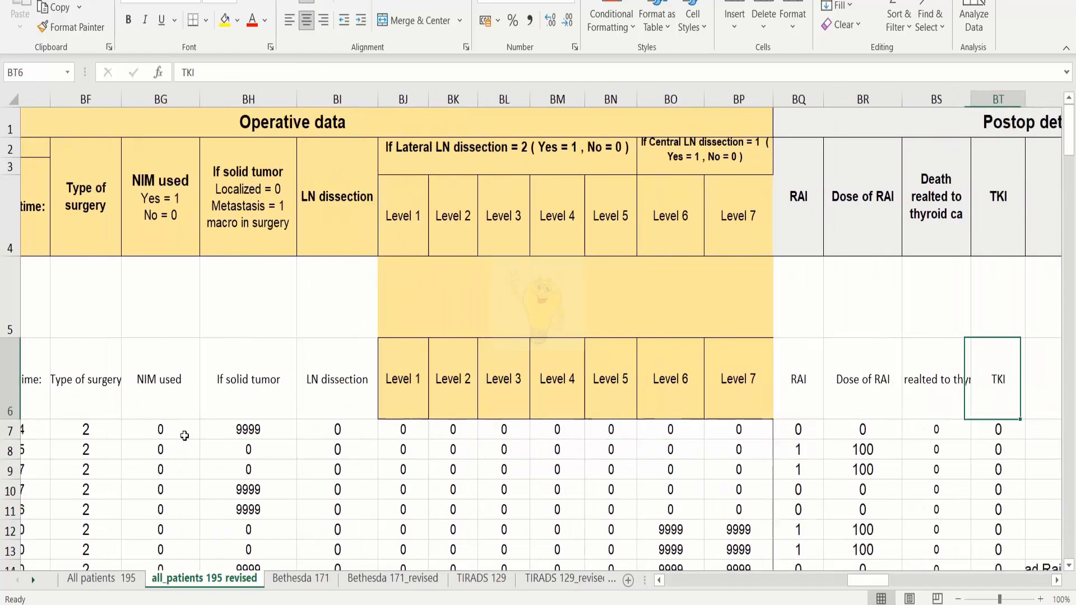
pyautogui.press('Right')
pyautogui.press('Right')
pyautogui.press('Right')
pyautogui.press('Right')
pyautogui.press('Right')
pyautogui.press('Right')
pyautogui.press('Right')
pyautogui.press('Right')
pyautogui.press('Right')
pyautogui.press('Right')
pyautogui.press('Right')
pyautogui.press('Right')
pyautogui.press('Right')
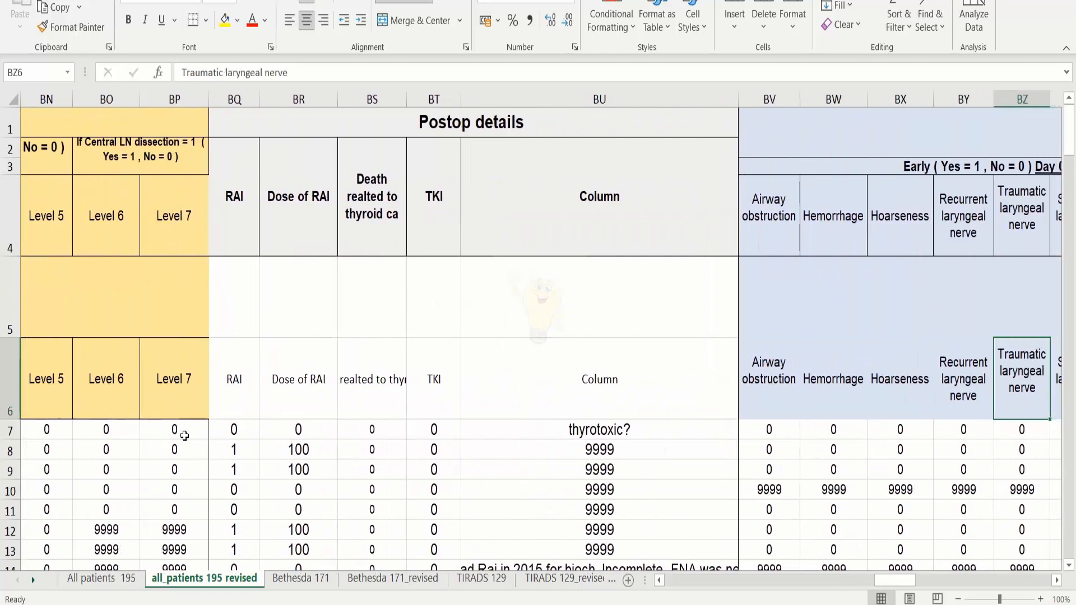
pyautogui.press('Right')
pyautogui.press('Right')
pyautogui.press('Right')
pyautogui.press('Right')
pyautogui.press('Right')
pyautogui.press('Right')
pyautogui.press('Right')
pyautogui.press('Right')
pyautogui.press('Right')
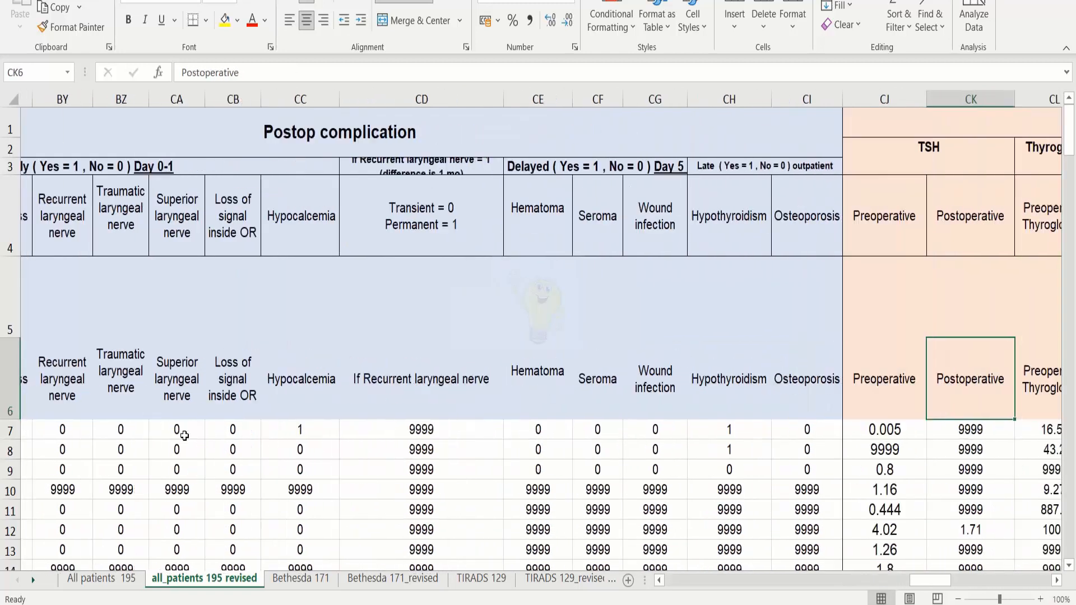
pyautogui.press('Right')
pyautogui.press('Right')
pyautogui.press('Right')
pyautogui.press('Right')
pyautogui.press('Right')
pyautogui.press('Right')
pyautogui.press('Right')
pyautogui.press('Right')
pyautogui.press('Right')
pyautogui.press('Right')
pyautogui.press('Right')
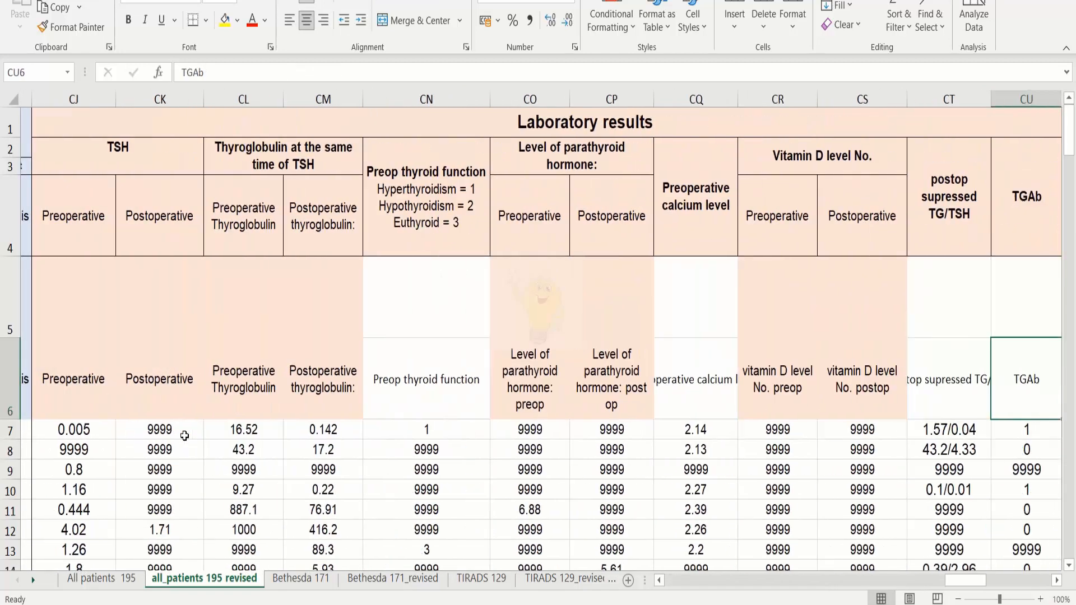
pyautogui.press('Right')
pyautogui.press('Right')
pyautogui.press('Right')
pyautogui.press('Right')
pyautogui.press('Right')
pyautogui.press('Right')
pyautogui.press('Right')
pyautogui.press('Right')
pyautogui.press('Right')
pyautogui.press('Right')
pyautogui.press('Right')
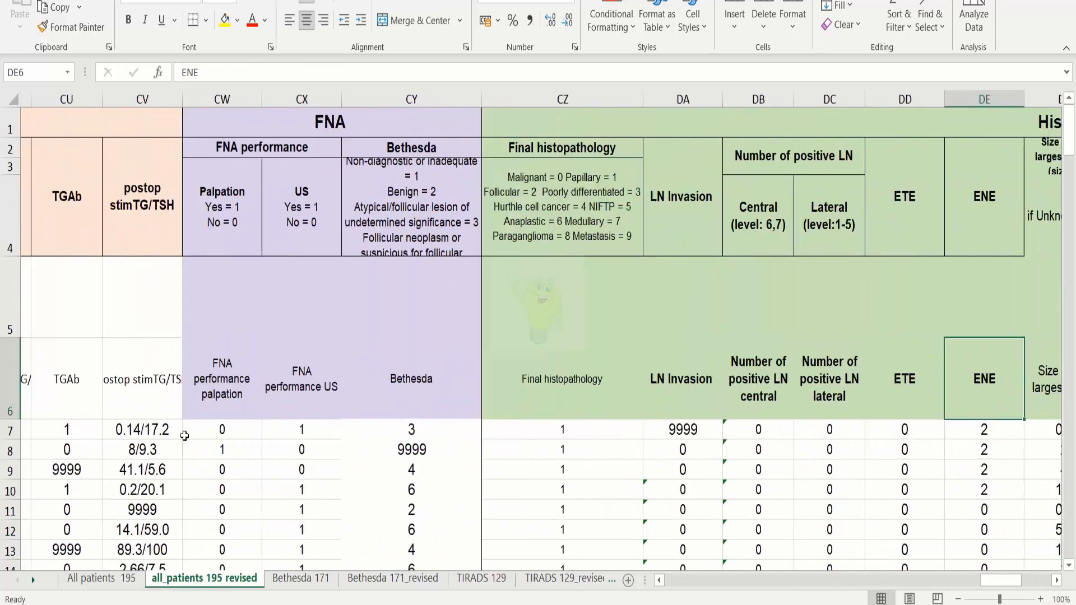
pyautogui.press('Right')
pyautogui.press('Right')
pyautogui.press('Right')
pyautogui.press('Right')
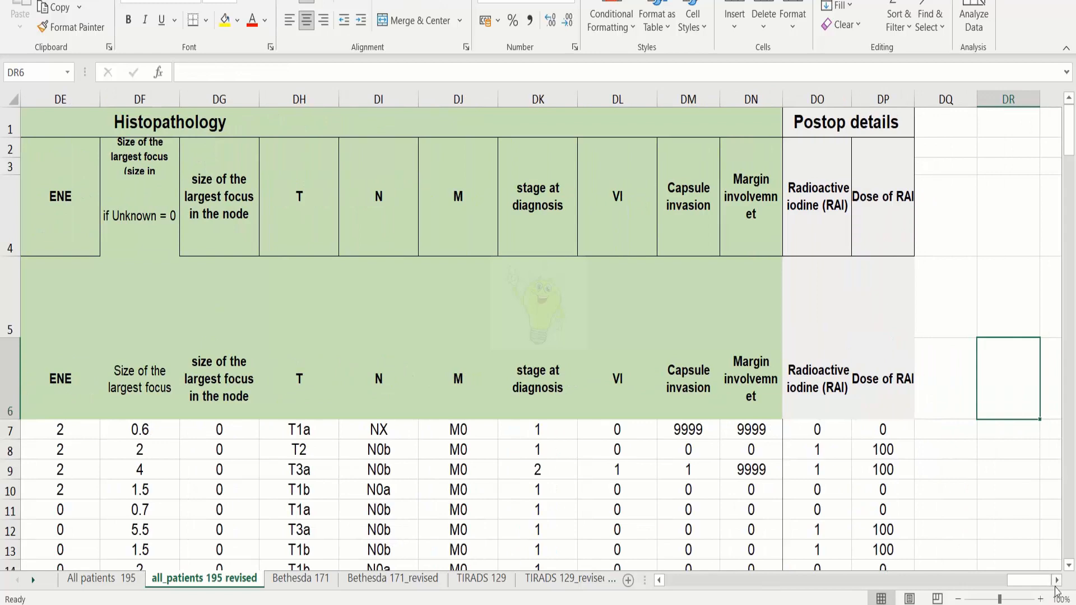
# Step: Delete rows 1 to 5 of the all_patients 195 revised sheet, keeping the plain row of column headings above the data
pyautogui.moveTo(1031, 583); pyautogui.dragTo(489, 538)
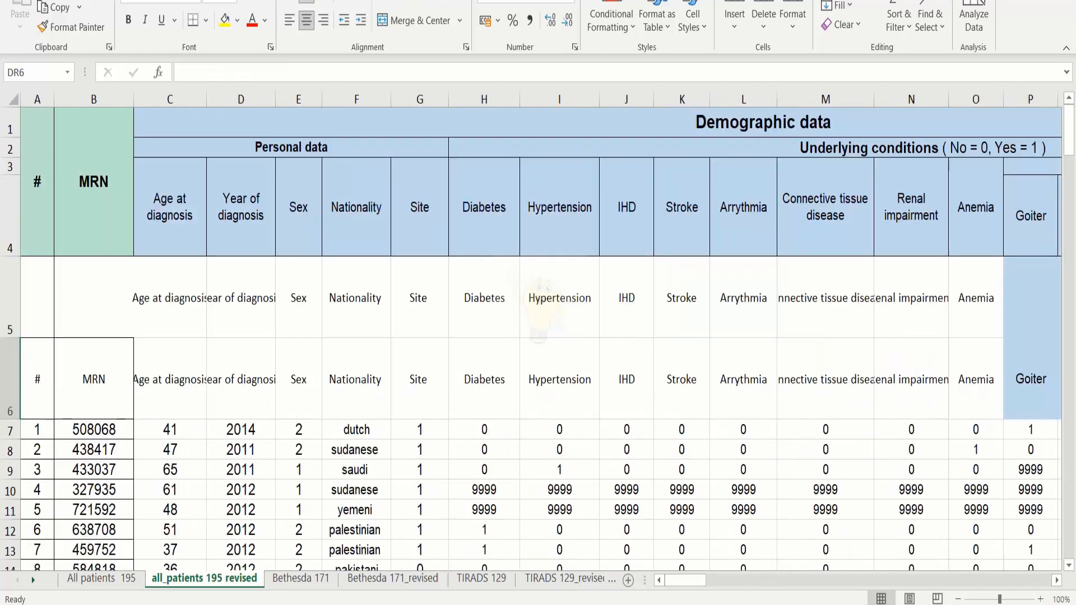
pyautogui.moveTo(7, 295); pyautogui.dragTo(10, 133)
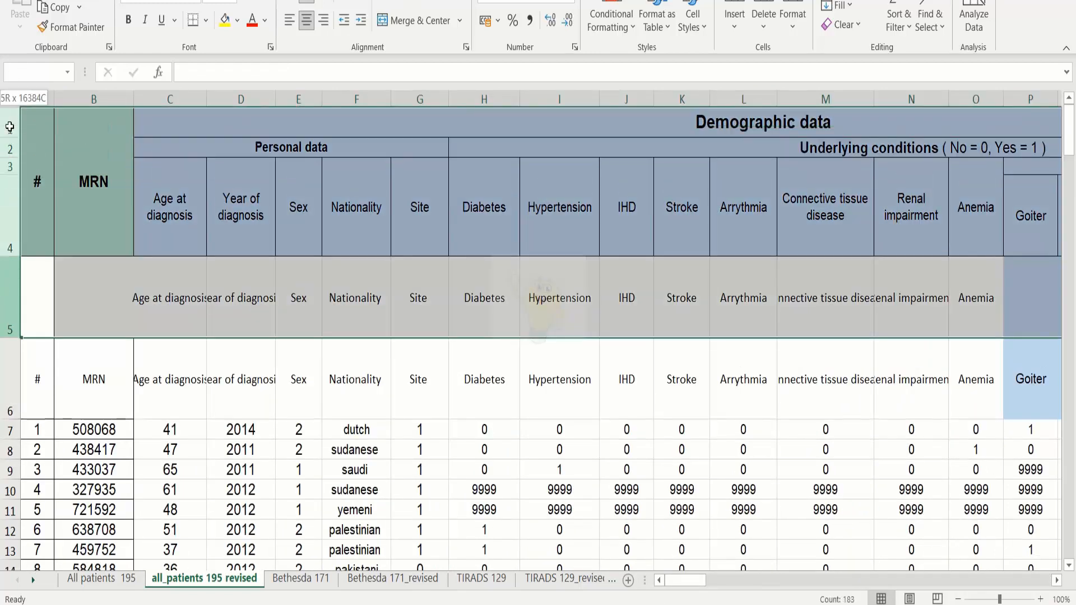
pyautogui.rightClick(10, 137)
pyautogui.click(56, 305)
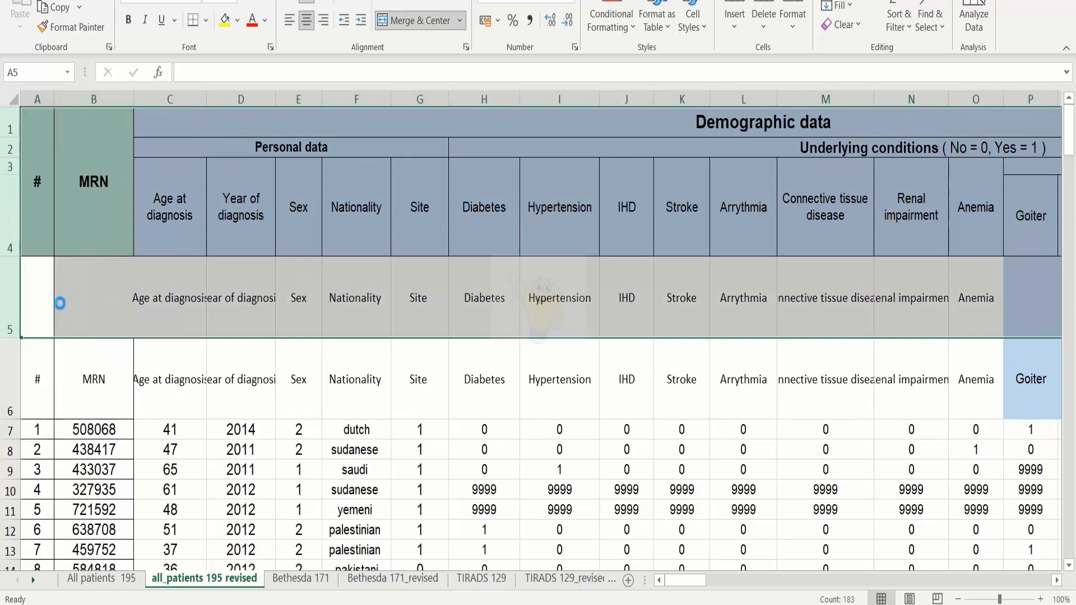
pyautogui.click(97, 153)
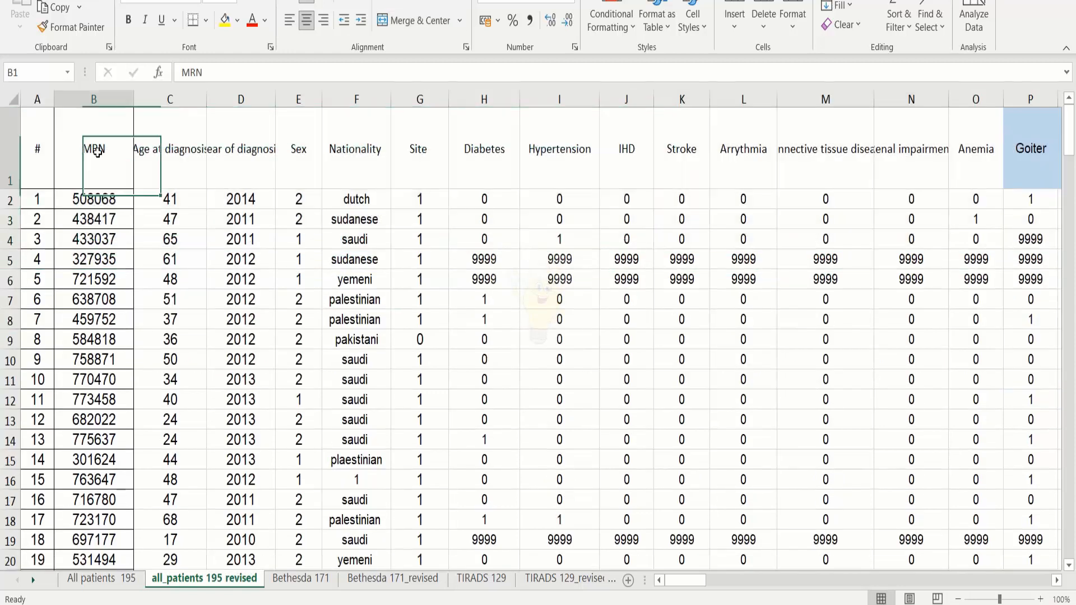
pyautogui.click(288, 201)
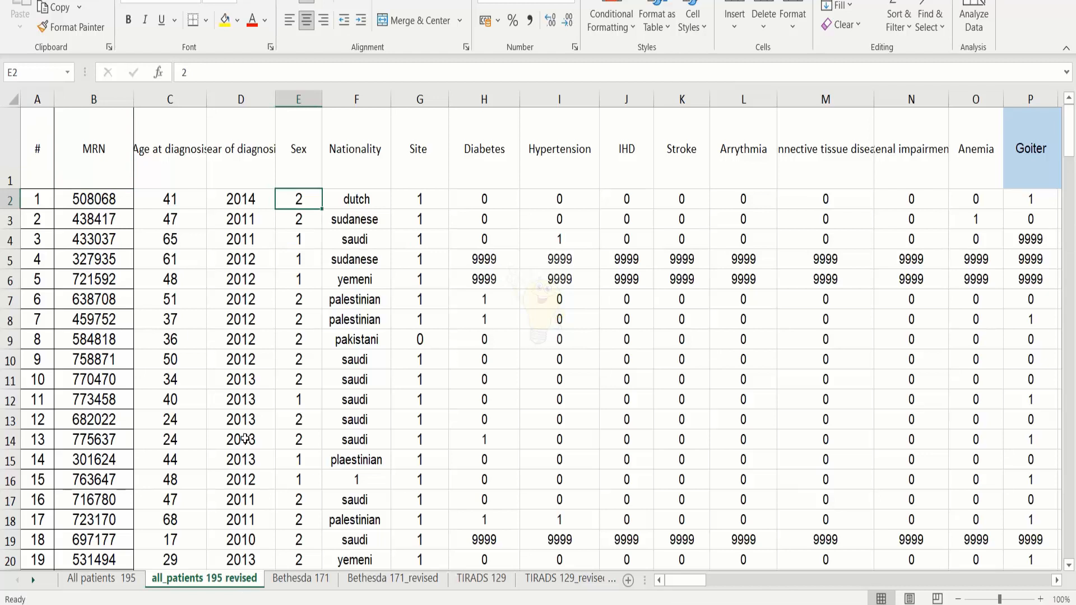
pyautogui.click(174, 180)
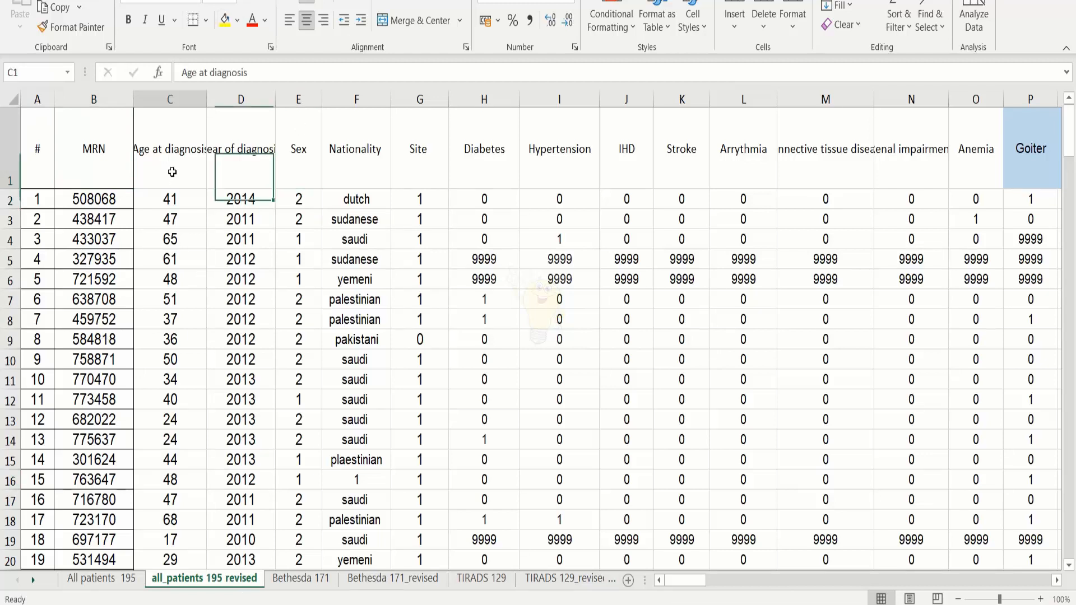
pyautogui.click(303, 154)
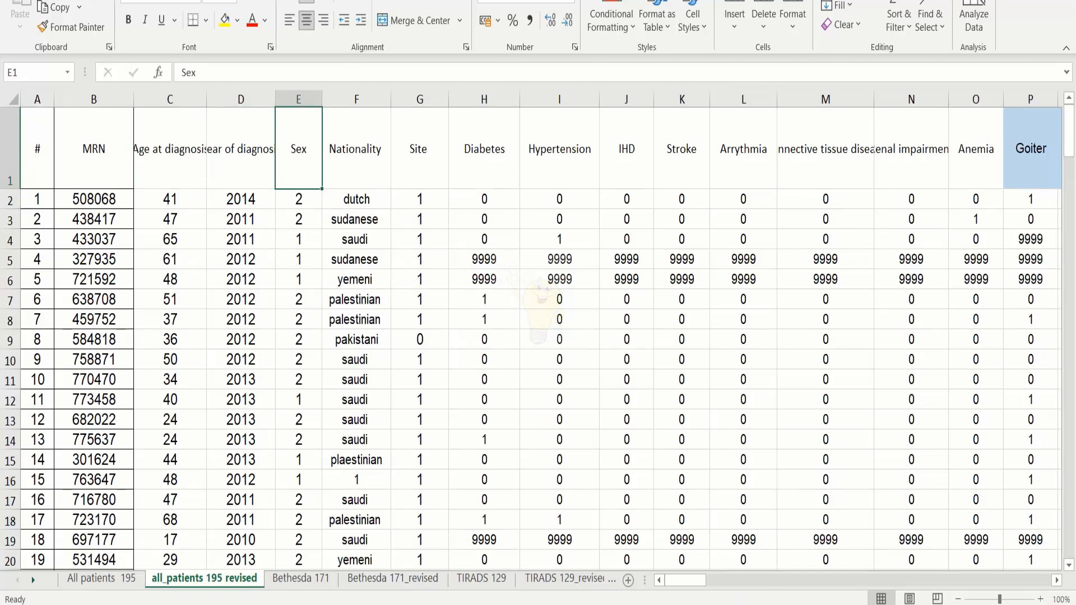
# Step: Find StataMP 17 (64-bit) on the computer and switch to it
pyautogui.press('super')
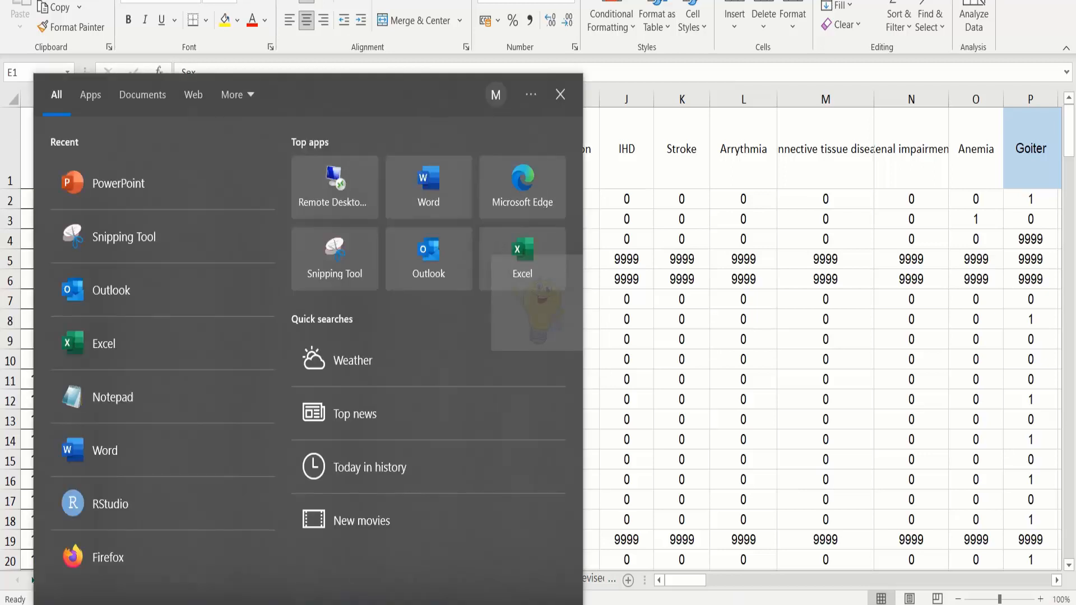
pyautogui.write('sta')
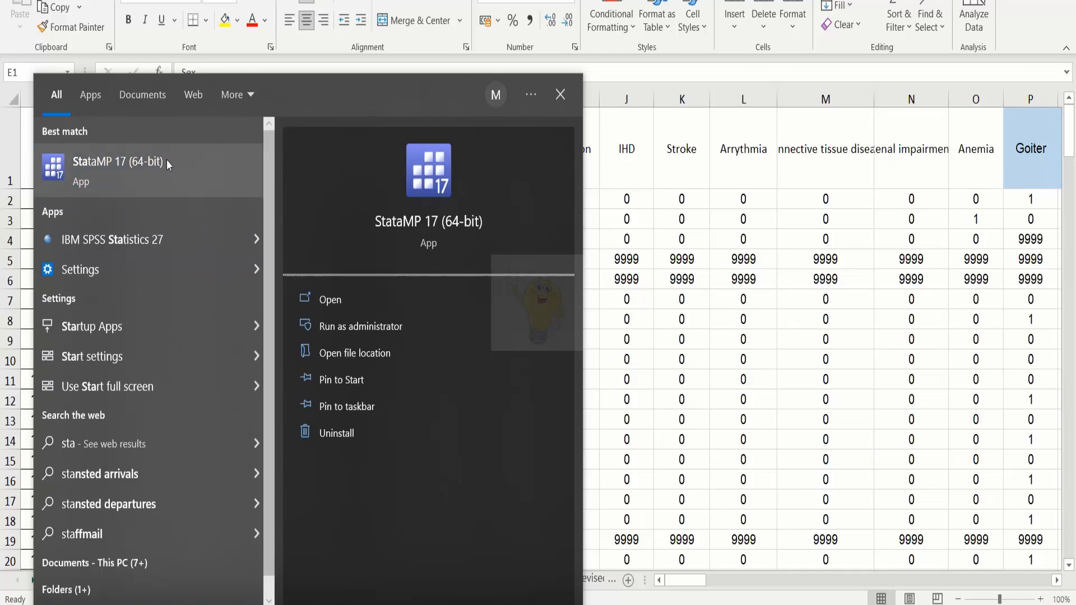
pyautogui.click(166, 160)
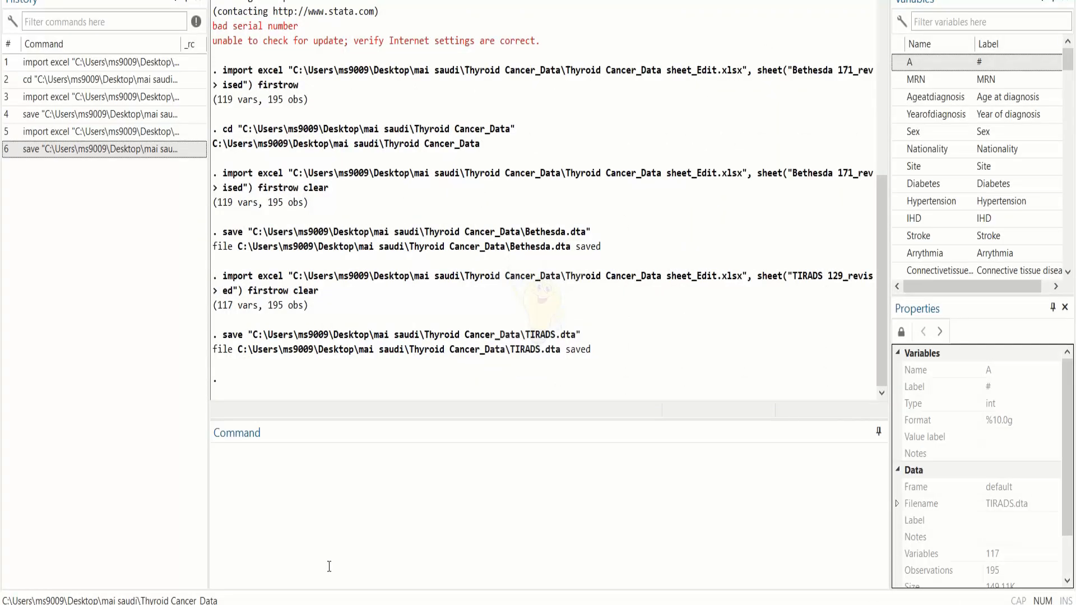
# Step: Change Stata's working directory to the learning folder on the Desktop
pyautogui.click(297, 513)
pyautogui.click(13, 1)
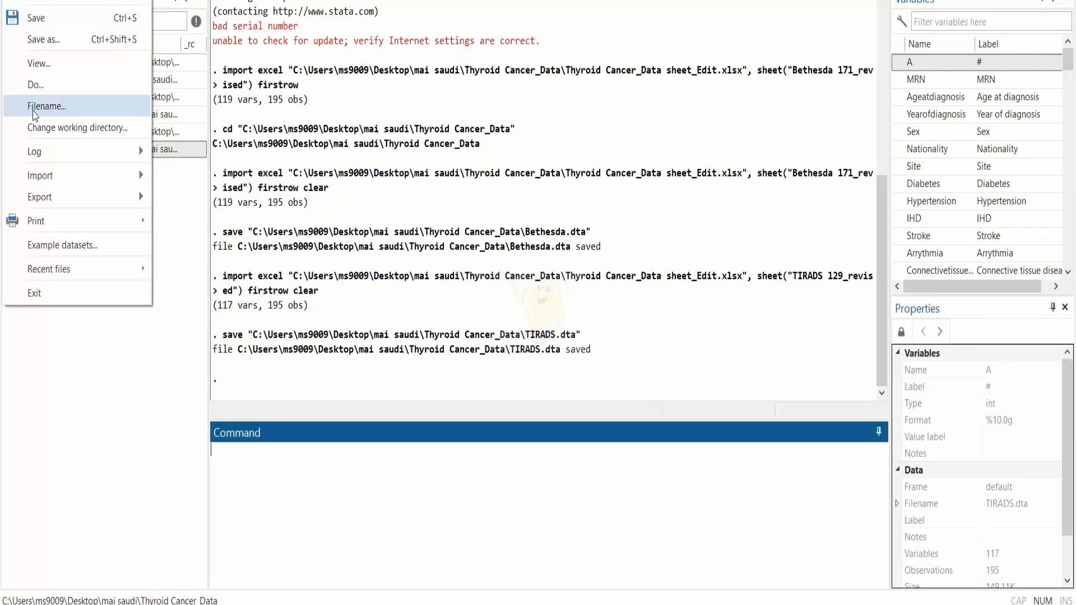
pyautogui.click(77, 128)
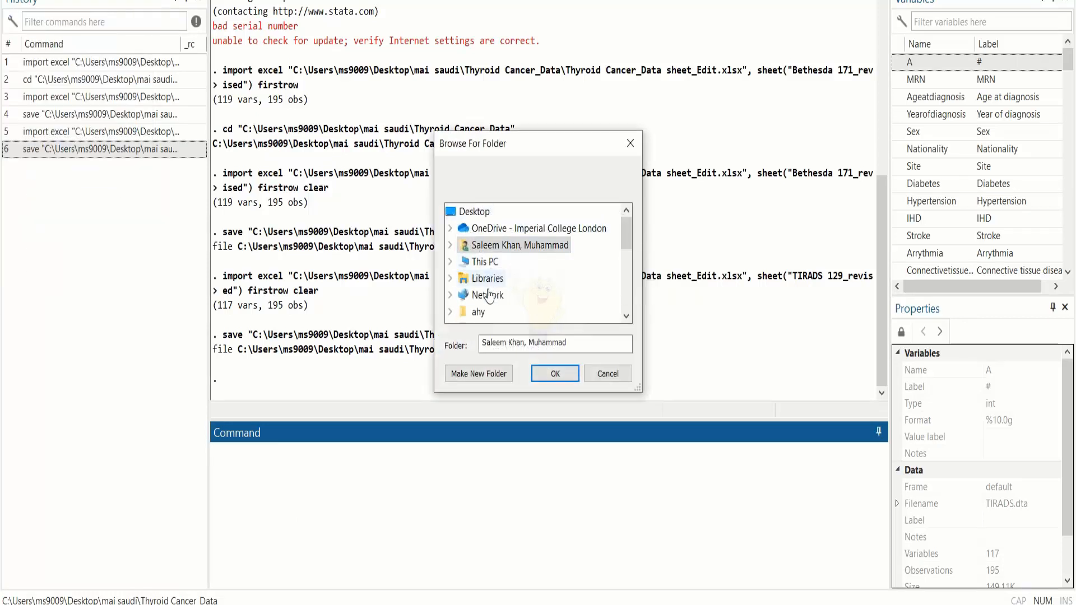
pyautogui.moveTo(628, 241); pyautogui.dragTo(630, 287)
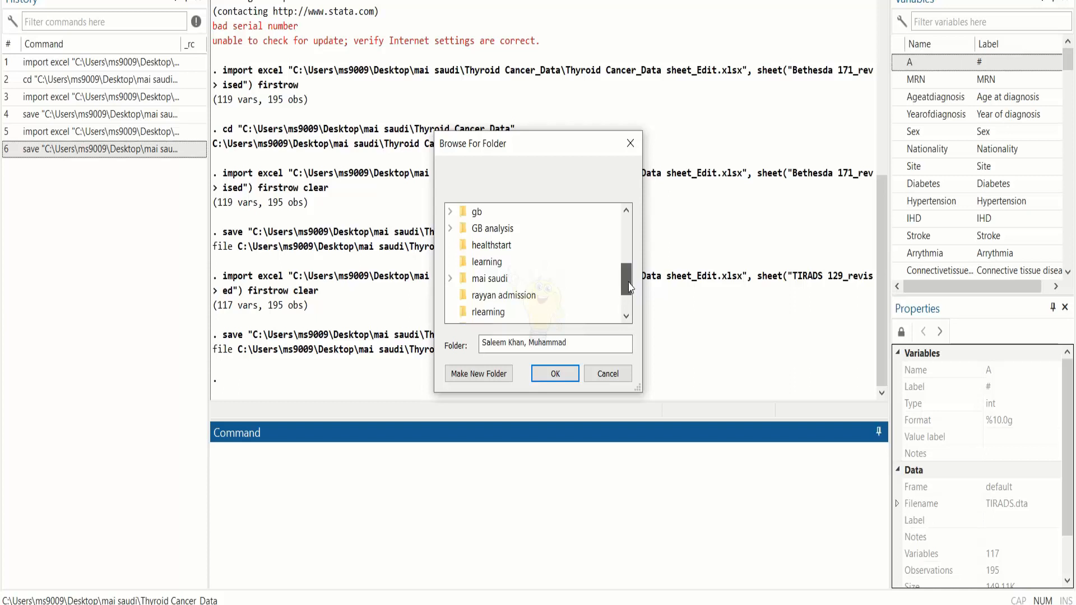
pyautogui.moveTo(630, 287); pyautogui.dragTo(629, 301)
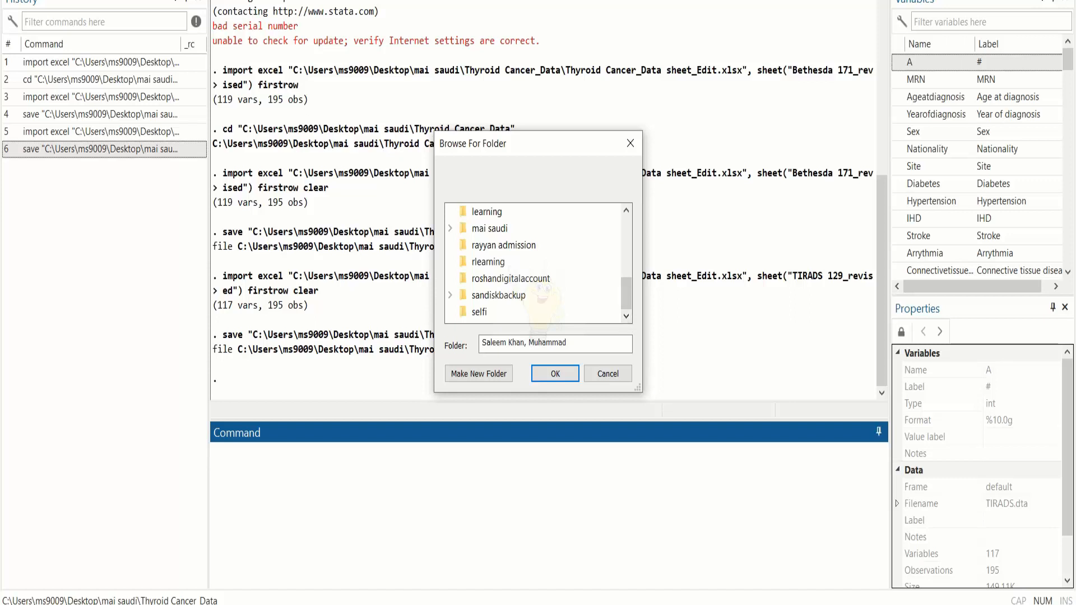
pyautogui.moveTo(392, 604)
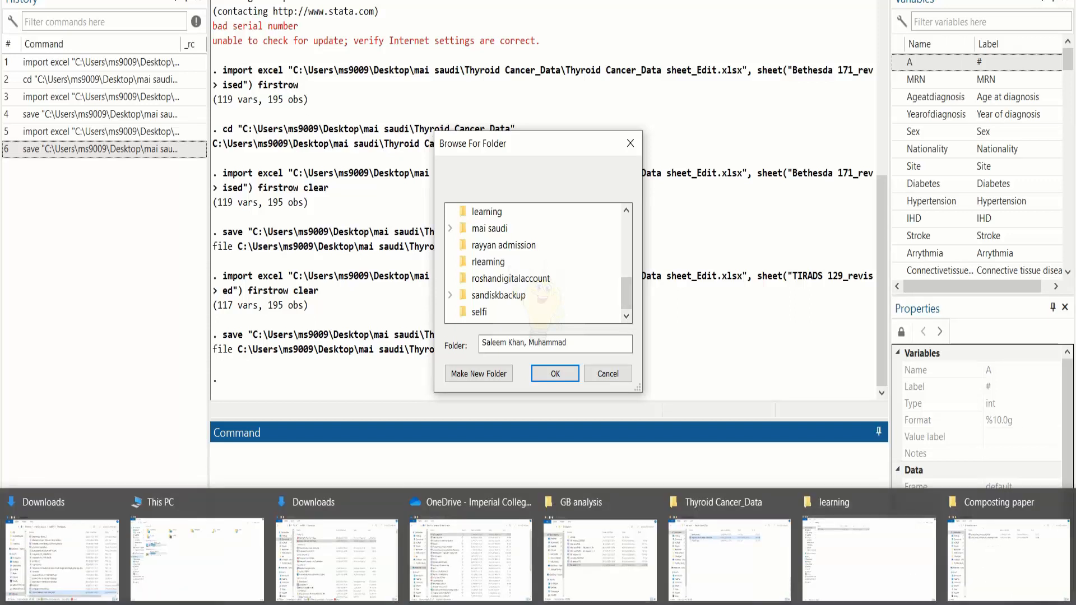
pyautogui.moveTo(890, 579)
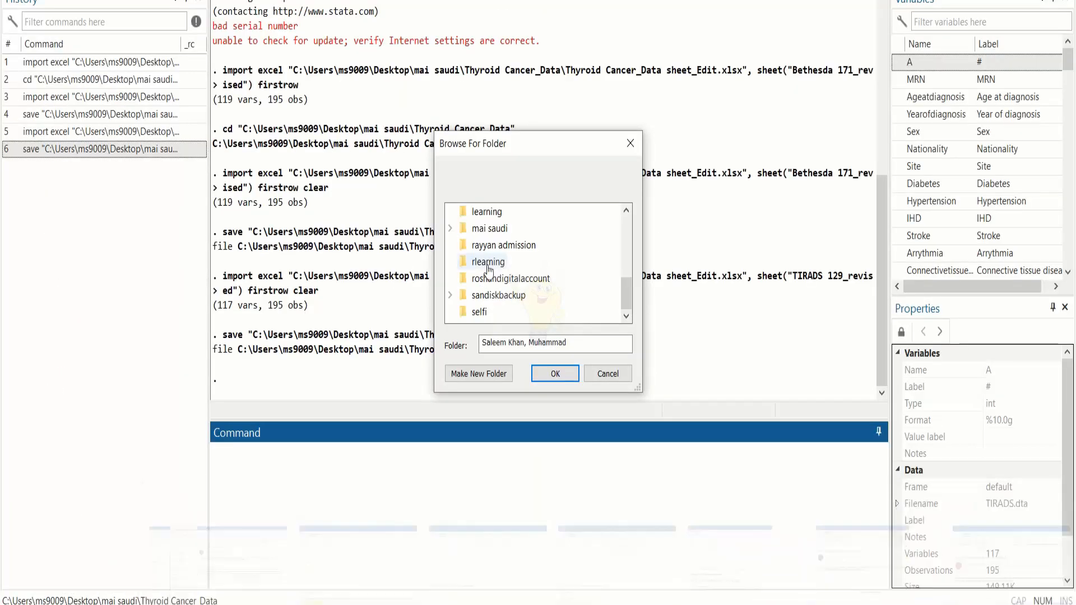
pyautogui.click(488, 266)
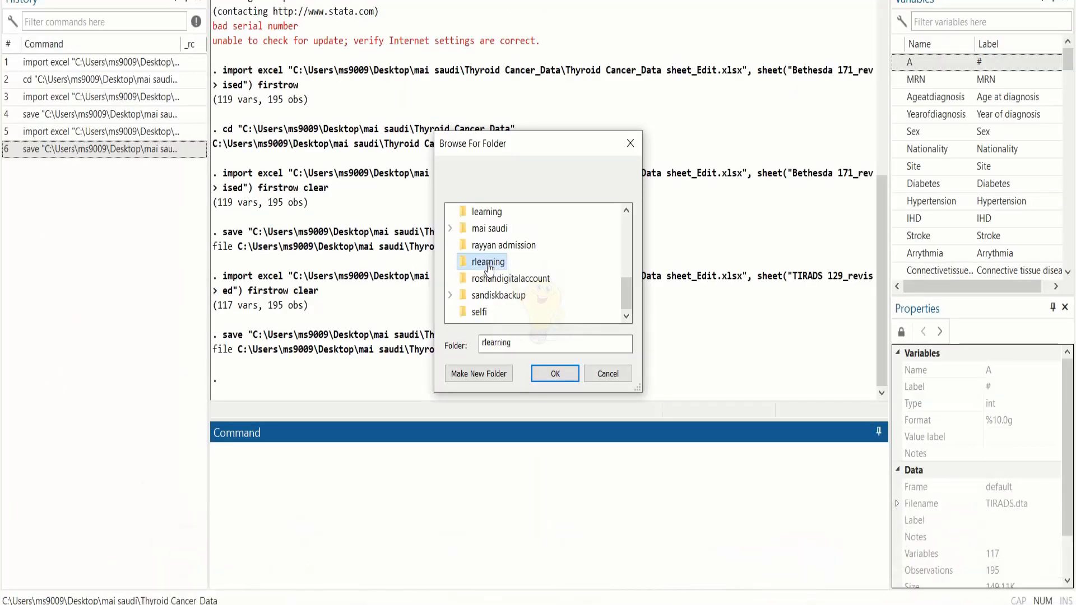
pyautogui.click(493, 215)
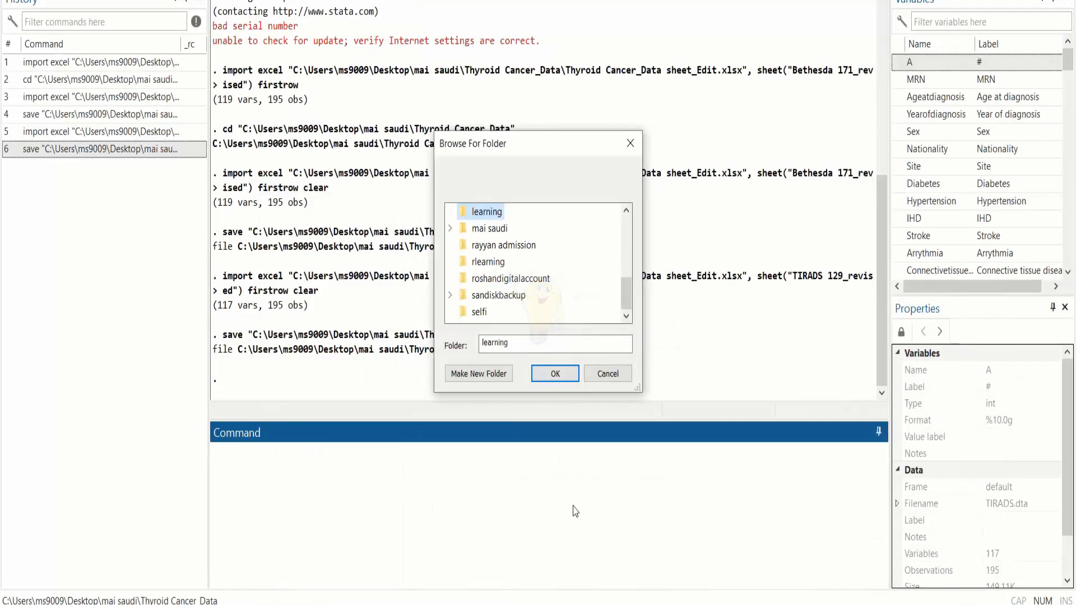
pyautogui.click(552, 372)
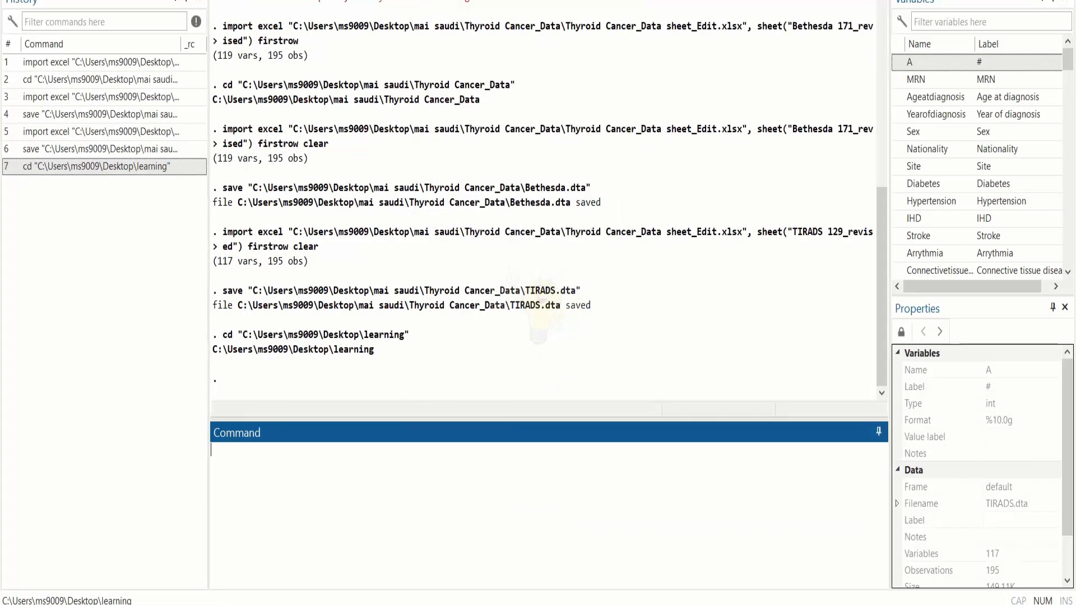
# Step: Set up an Excel import of TC_Edit.xlsx from the Desktop's learning folder, with the first row imported as variable names
pyautogui.click(21, 2)
pyautogui.moveTo(73, 175)
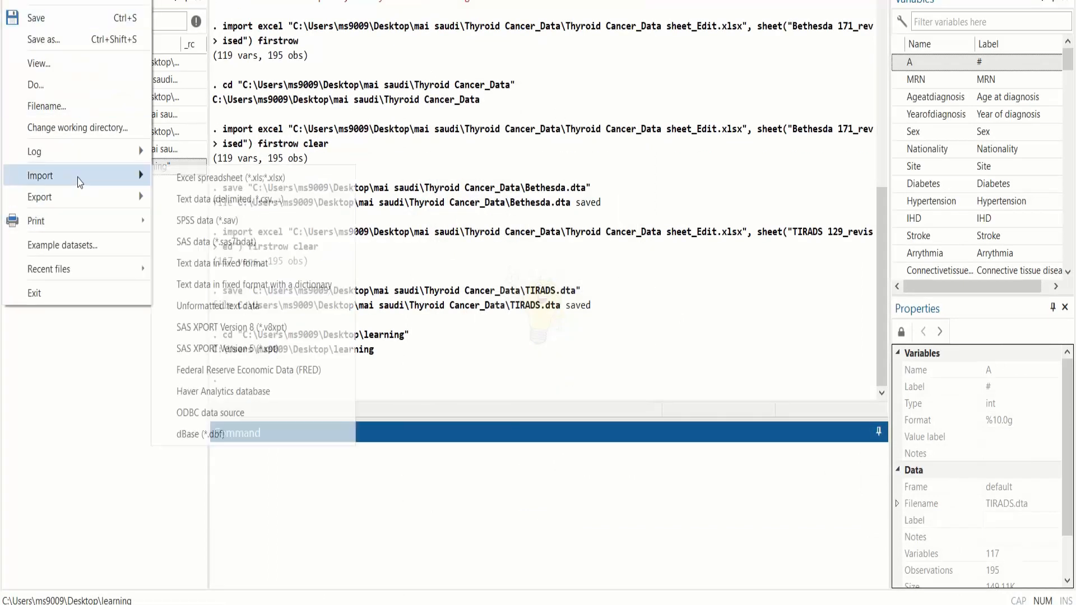
pyautogui.click(235, 176)
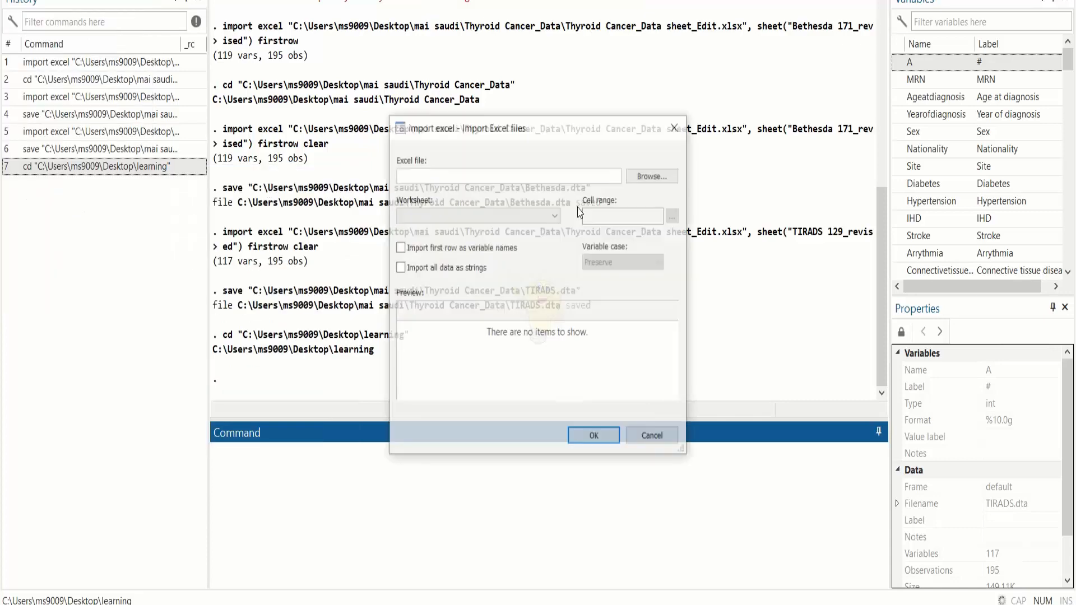
pyautogui.click(398, 248)
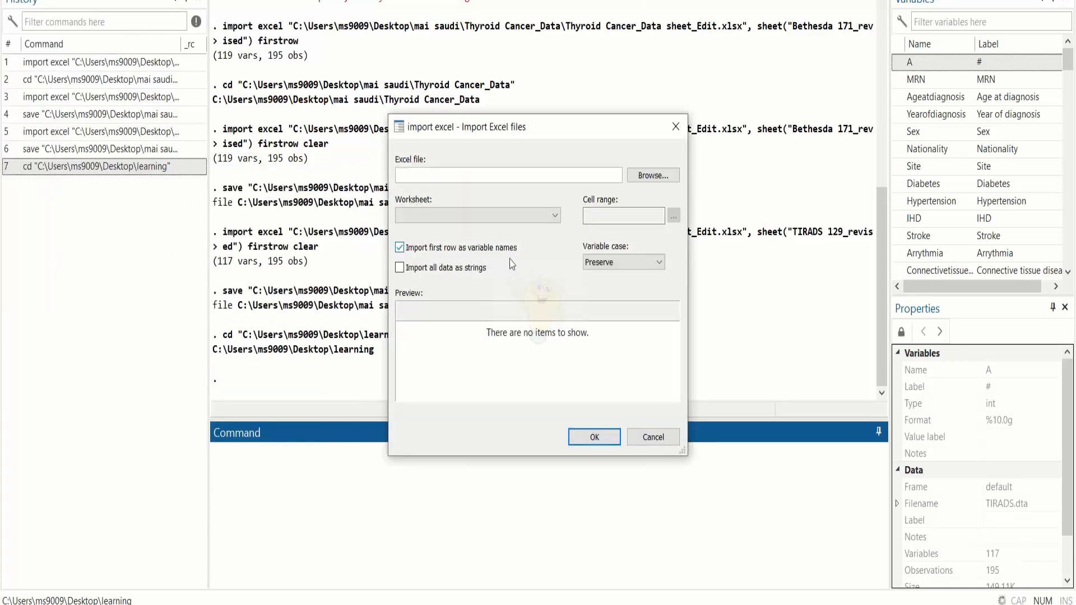
pyautogui.click(662, 176)
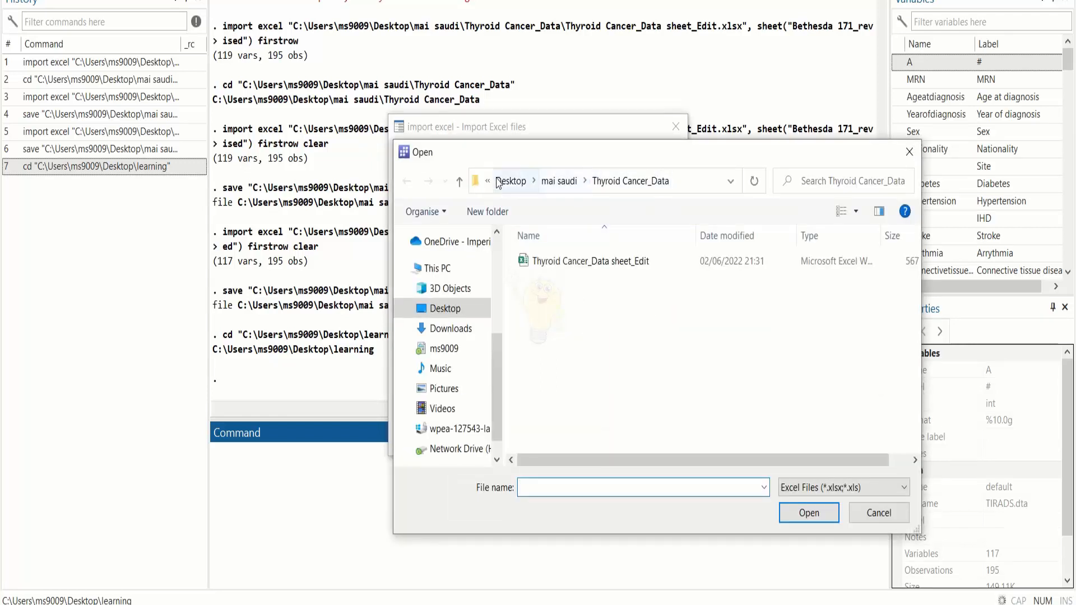
pyautogui.click(497, 182)
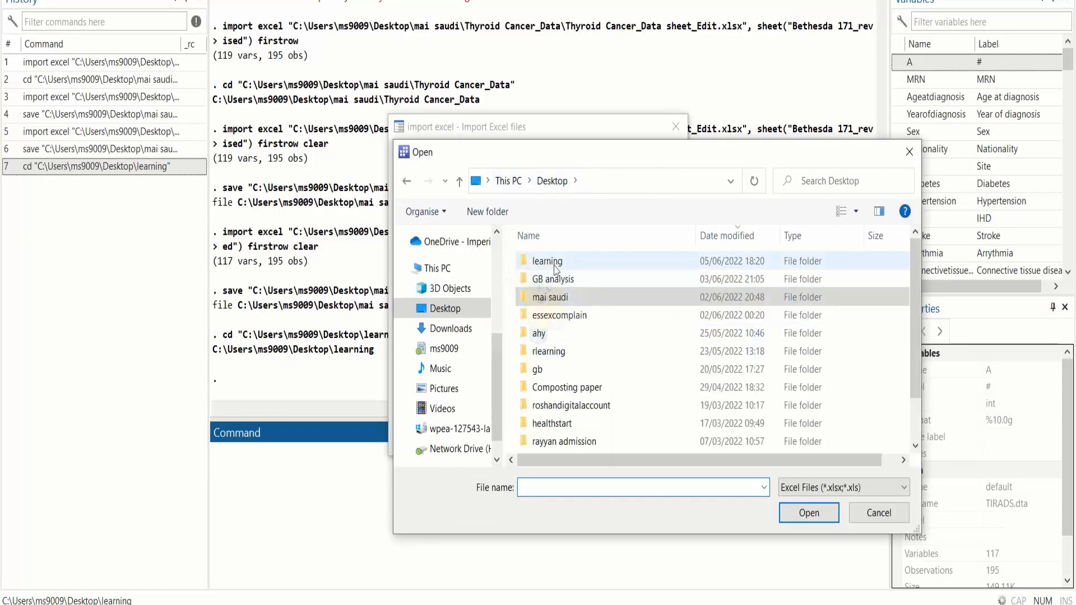
pyautogui.doubleClick(554, 261)
pyautogui.doubleClick(554, 264)
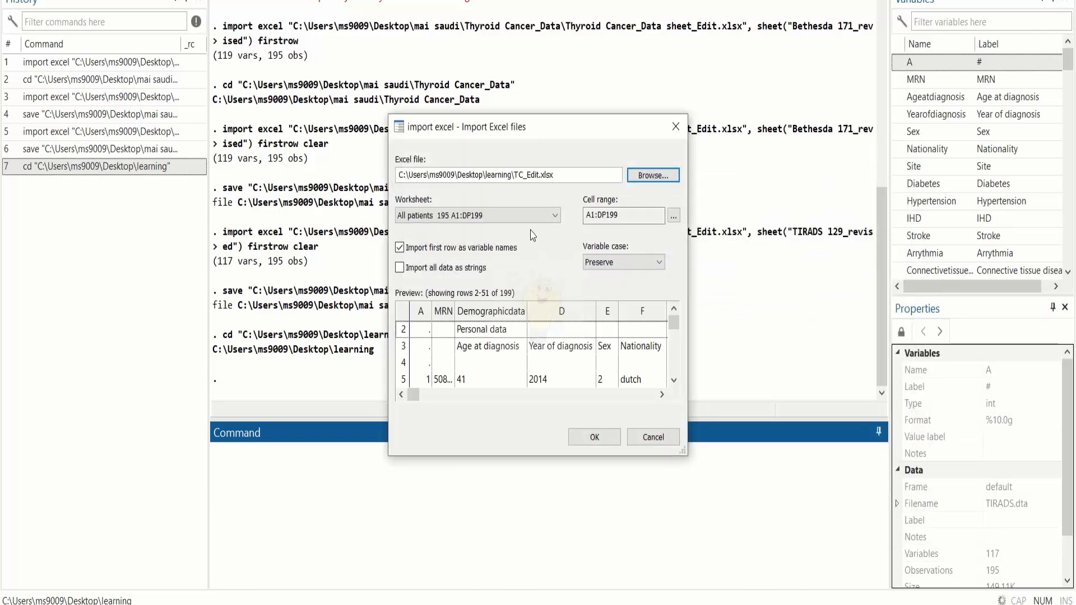
# Step: Import the all_patients 195 revised worksheet, replacing the data currently in memory
pyautogui.click(546, 218)
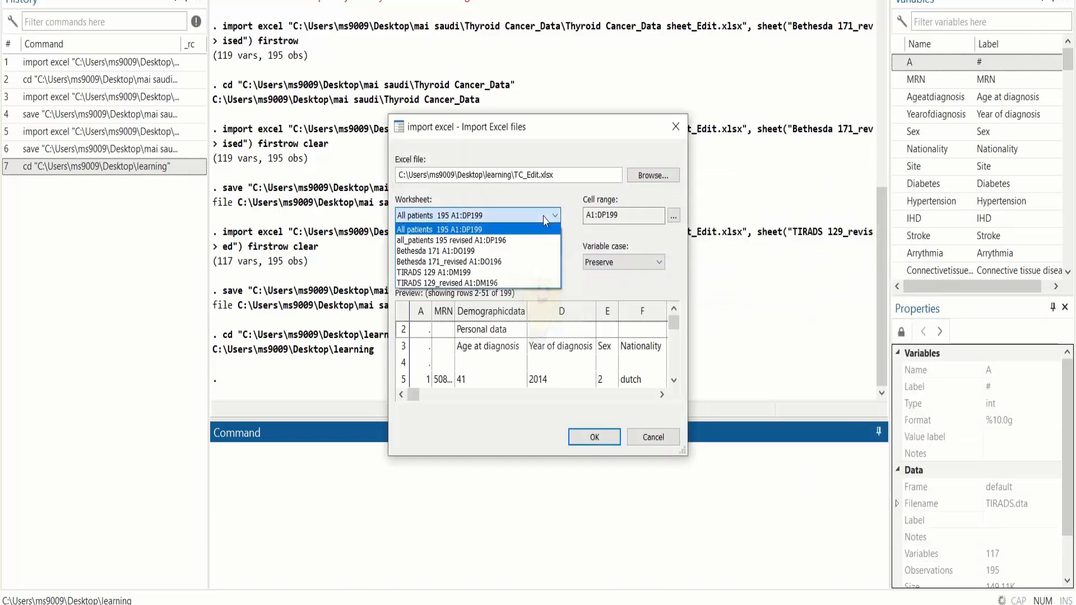
pyautogui.click(507, 240)
pyautogui.click(511, 250)
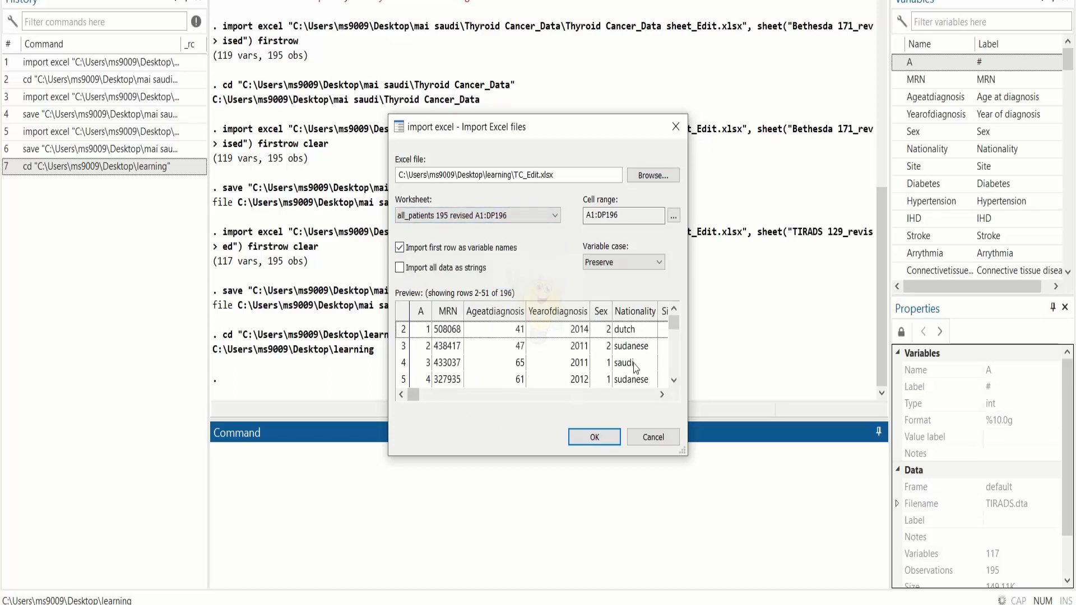
pyautogui.click(598, 442)
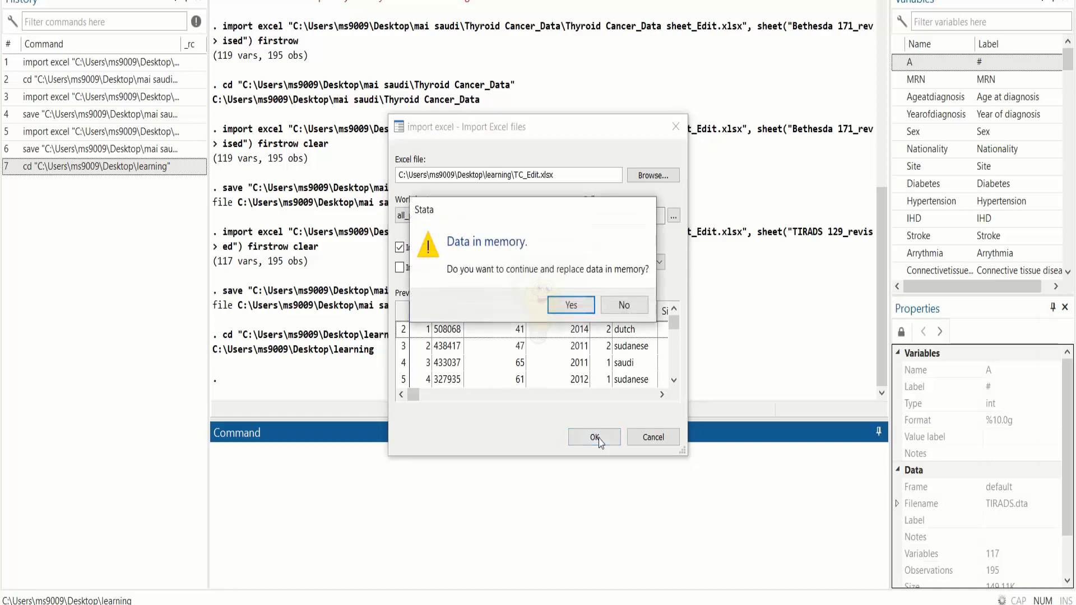
pyautogui.click(570, 307)
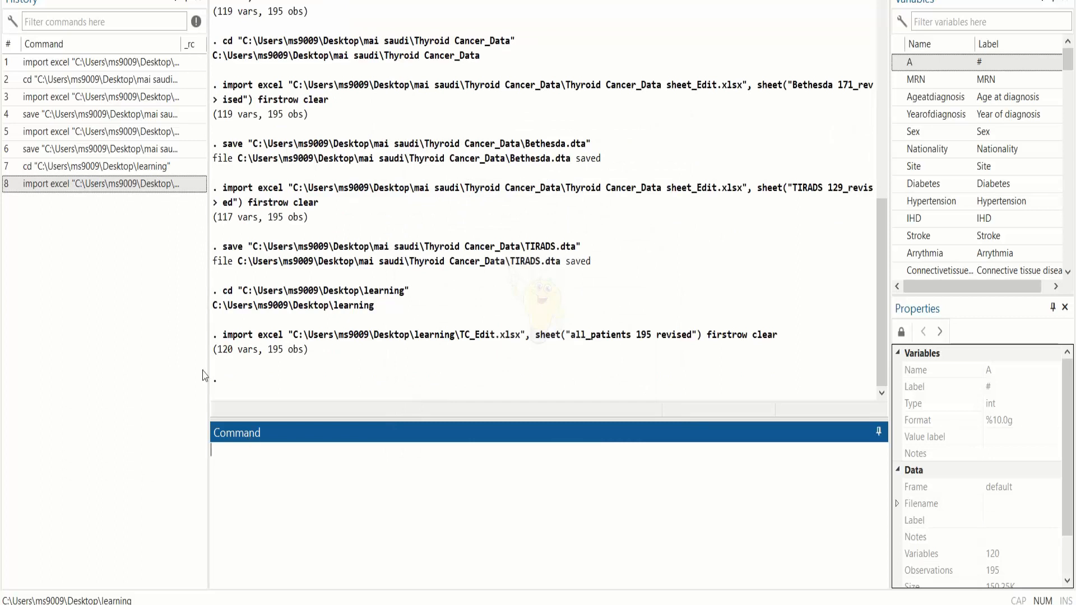
# Step: Review the imported data in the Data Editor from the first column through to DP, and widen the variable list
pyautogui.click(155, 0)
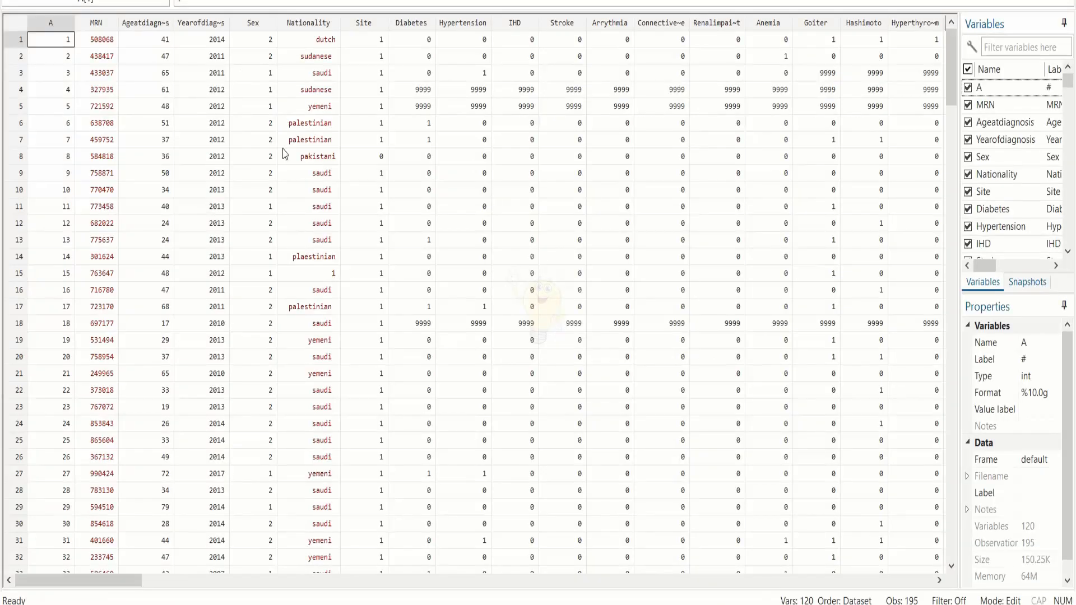
pyautogui.click(285, 153)
pyautogui.moveTo(89, 569); pyautogui.dragTo(465, 577)
pyautogui.moveTo(122, 583); pyautogui.dragTo(877, 583)
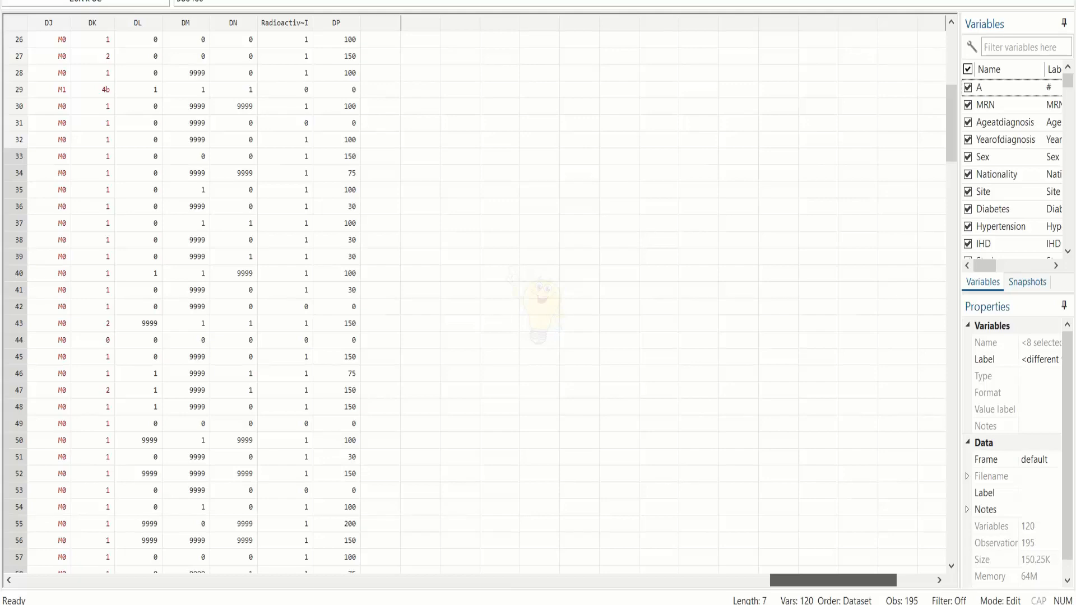
pyautogui.moveTo(877, 582); pyautogui.dragTo(95, 593)
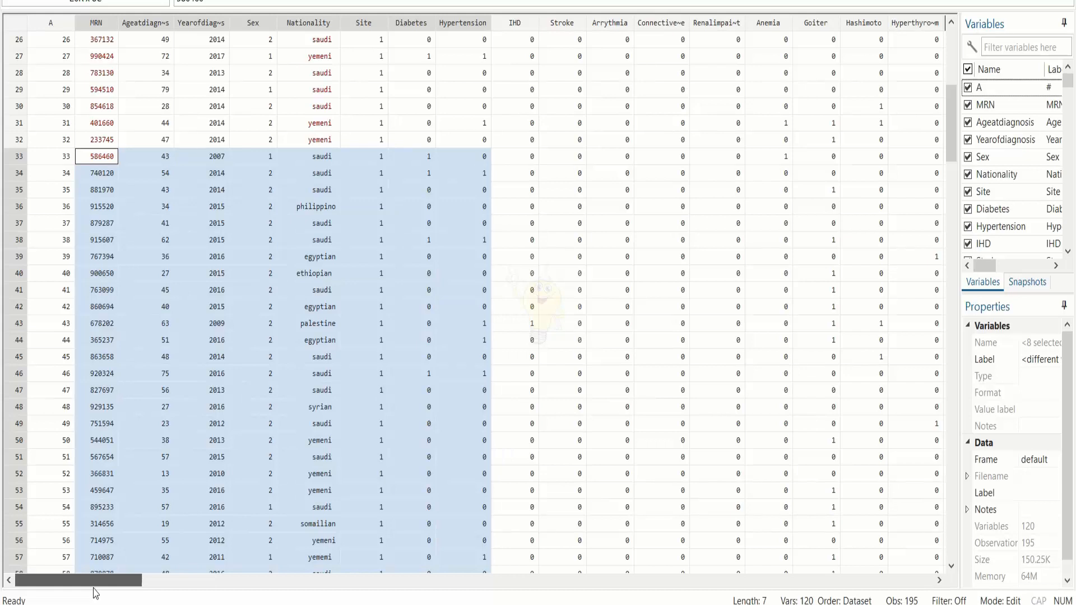
pyautogui.moveTo(95, 592); pyautogui.dragTo(95, 593)
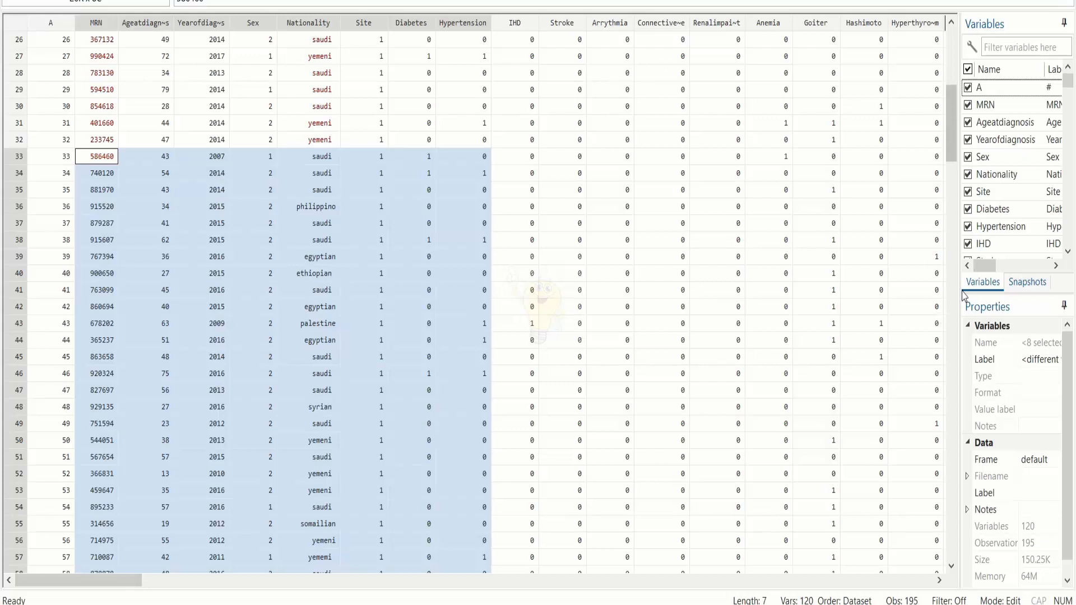
pyautogui.moveTo(960, 297); pyautogui.dragTo(889, 294)
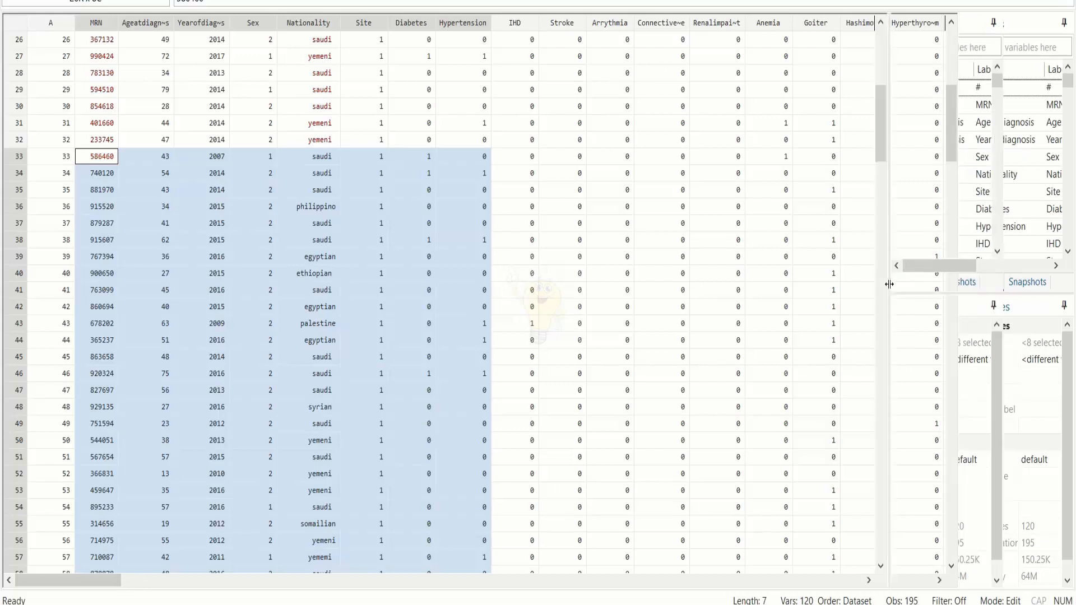
pyautogui.click(10, 1)
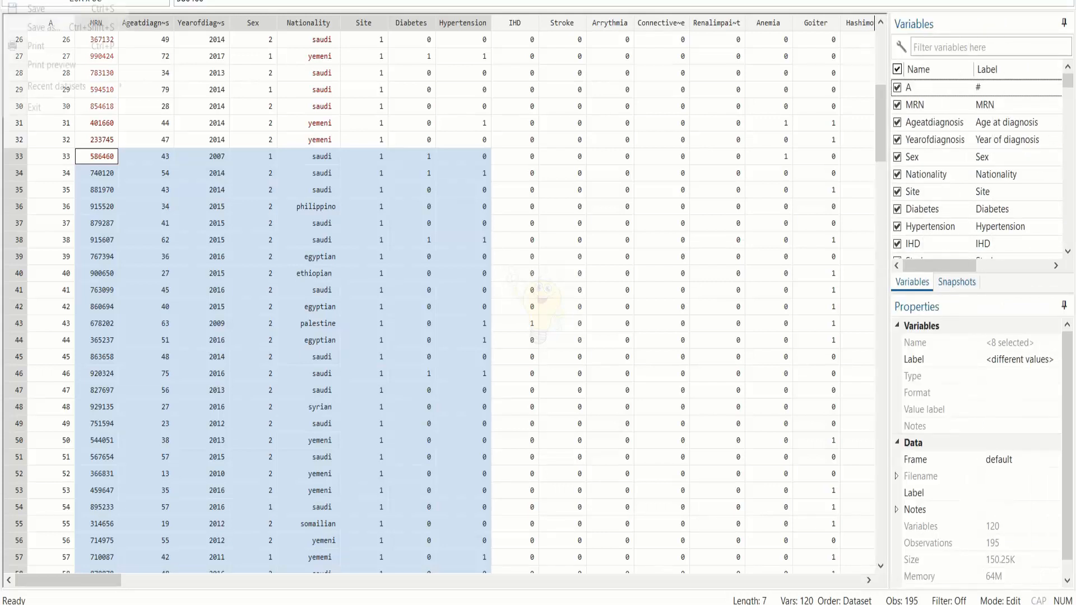
pyautogui.click(65, 23)
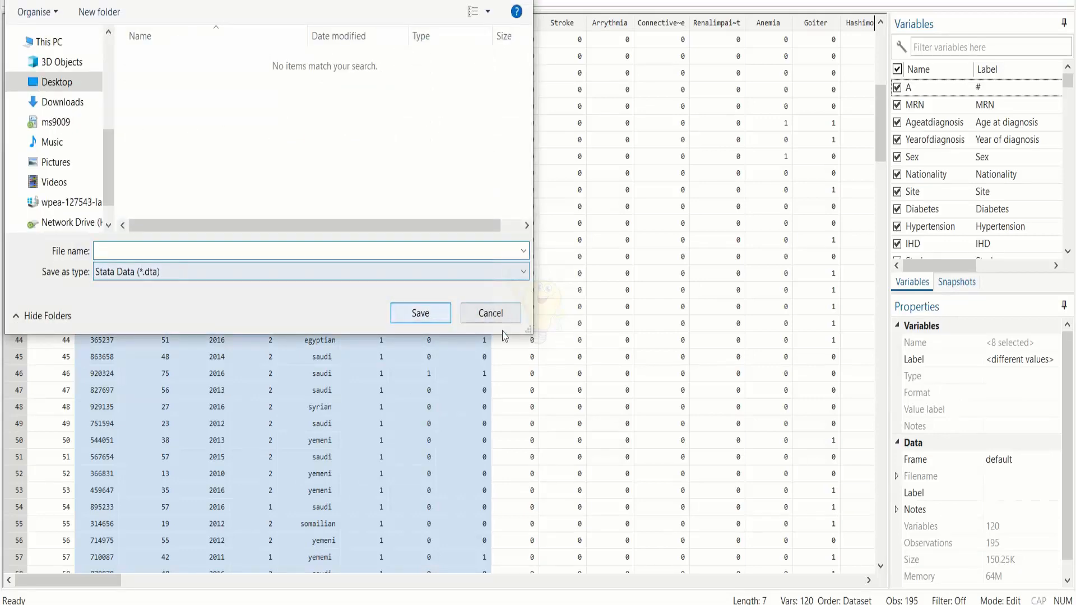
pyautogui.click(489, 312)
# Step: Save the imported dataset as a Stata data file named all_patients
pyautogui.click(10, 1)
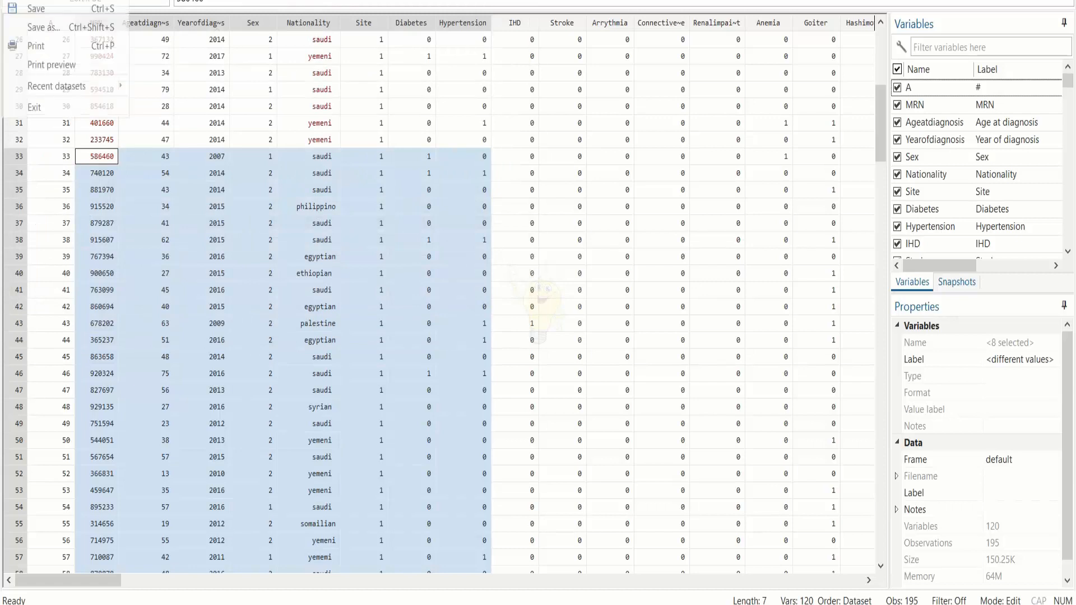
pyautogui.click(63, 16)
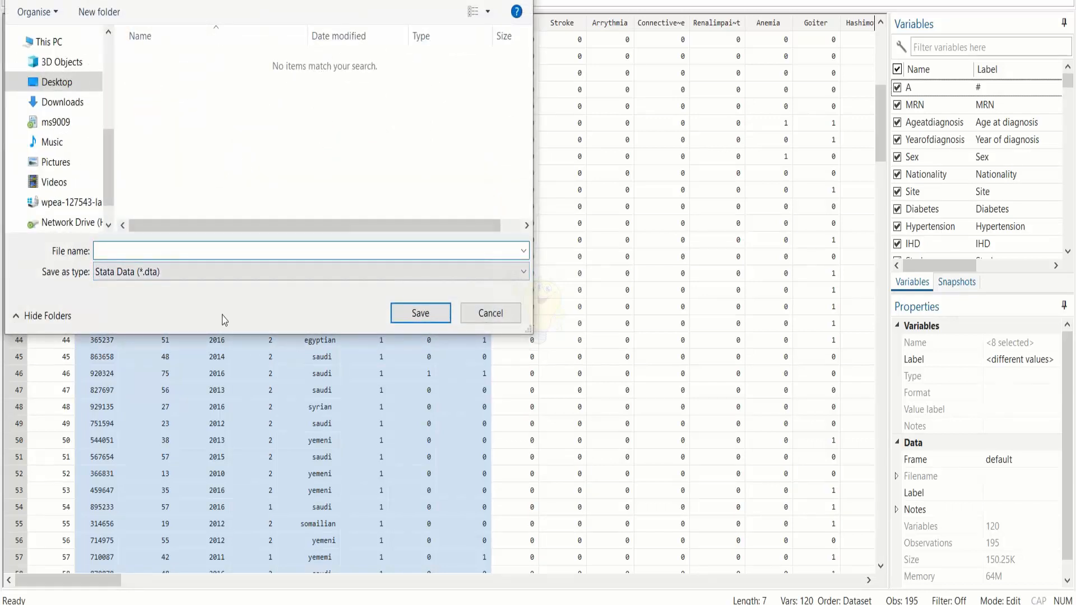
pyautogui.write('all_patients')
pyautogui.press('Return')
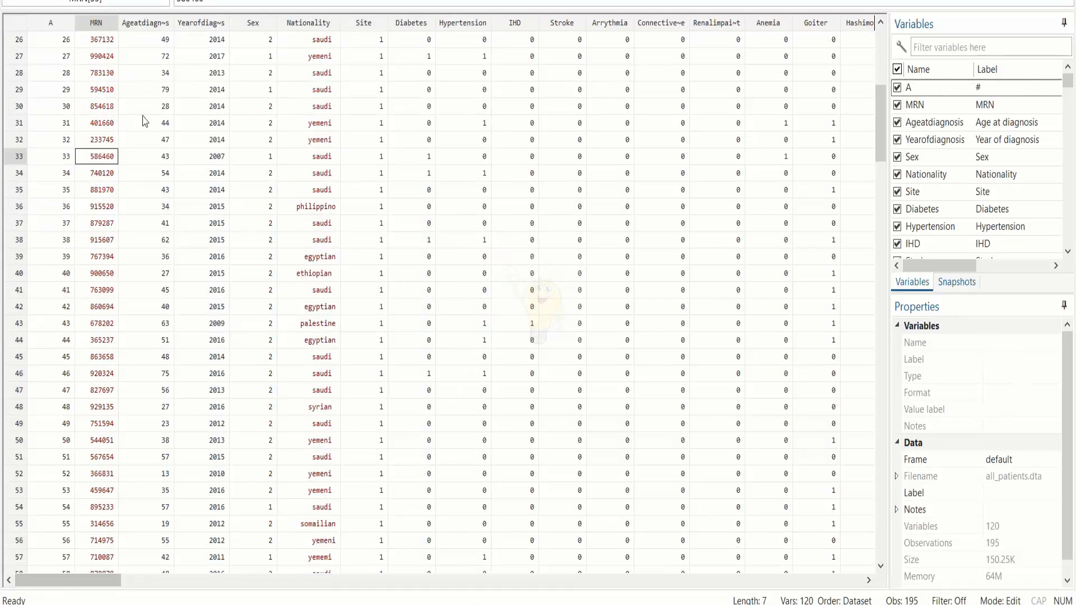
# Step: Examine the saved dataset from its first observation, going across the columns past the TIRADS and Bethesda variables
pyautogui.scroll(5, 218, 291)
pyautogui.scroll(4, 218, 291)
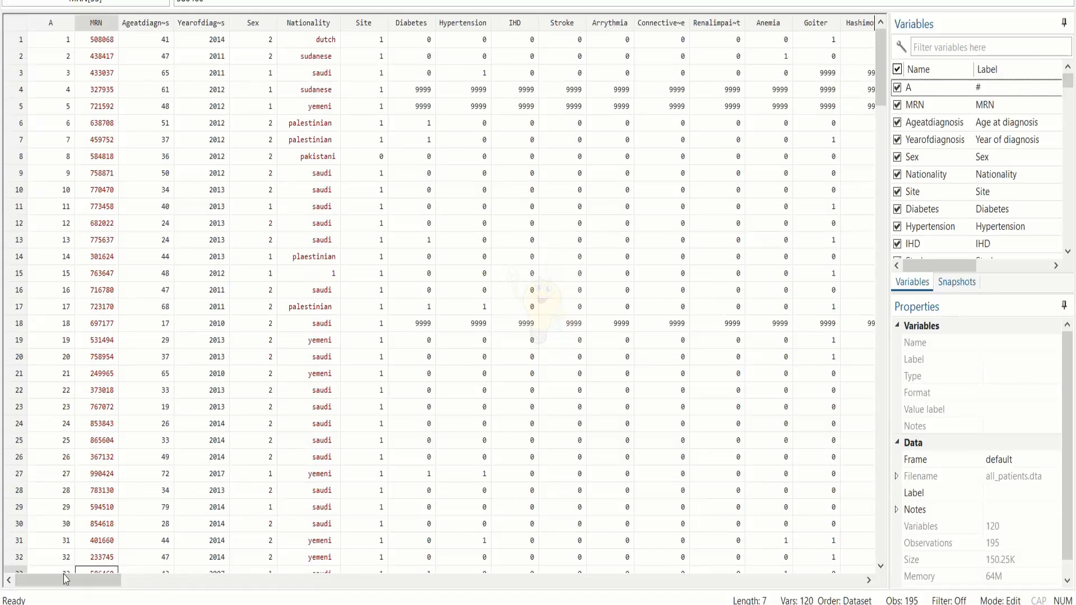
pyautogui.moveTo(89, 583); pyautogui.dragTo(199, 599)
pyautogui.hscroll(15, 202, 580)
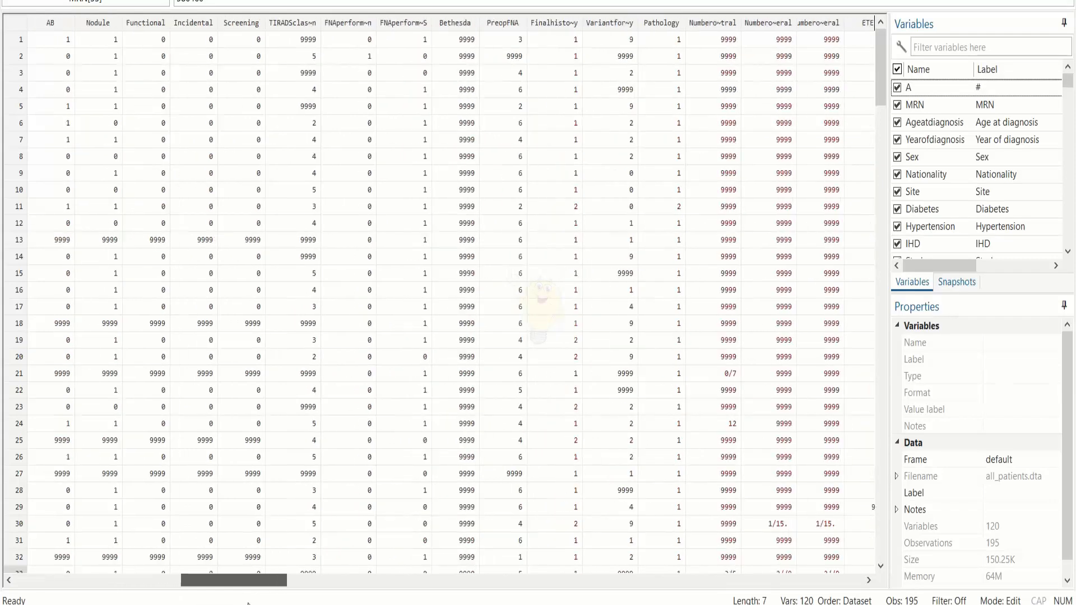